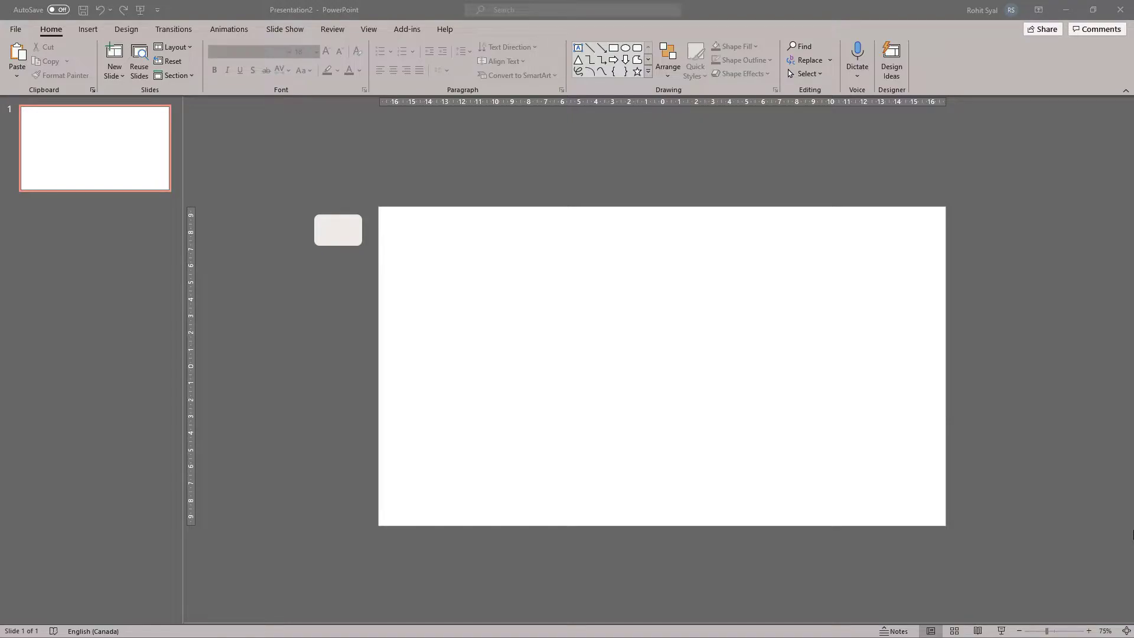
- Use the eyedropper to give the slide background the light grey of the swatch beside it
right_click(463, 265)
left_click(528, 385)
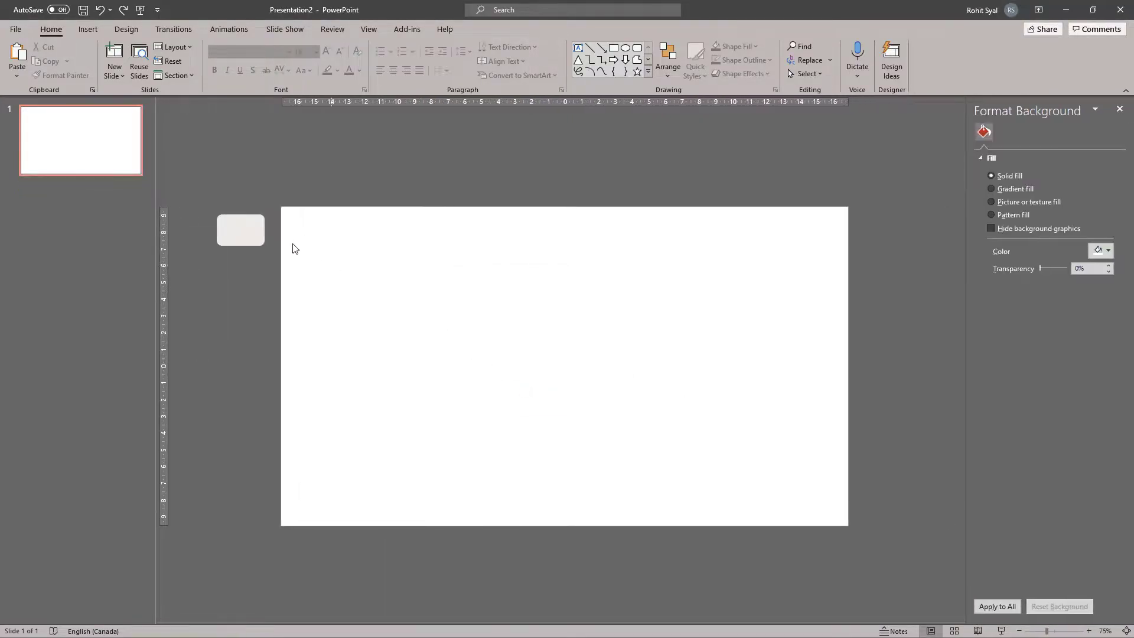
left_click(1097, 248)
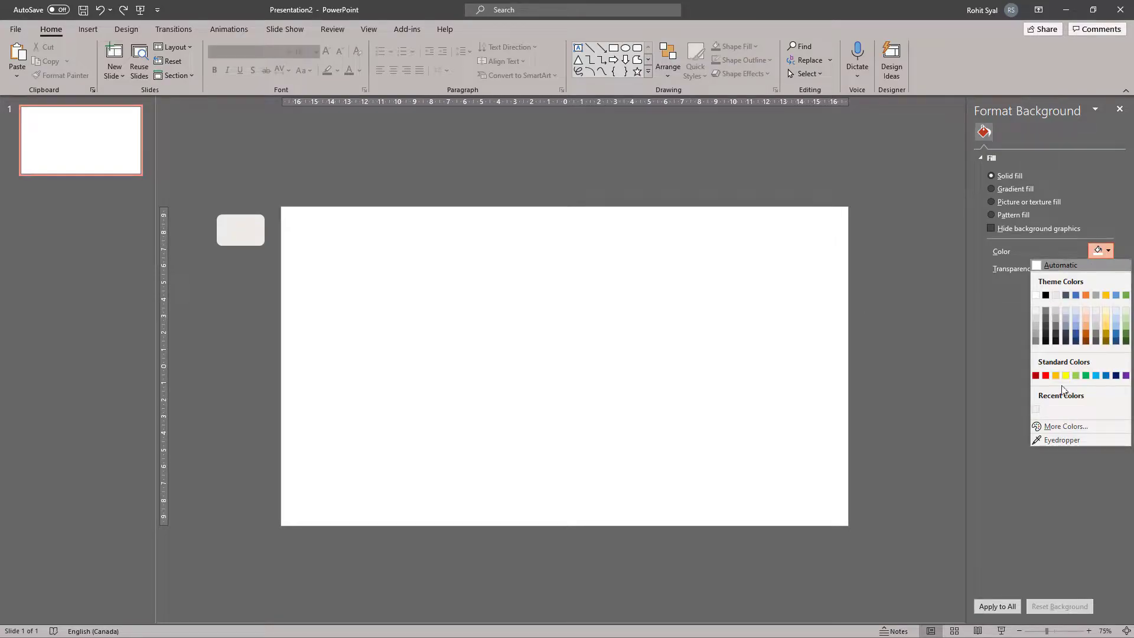
left_click(1054, 442)
left_click(250, 235)
left_click(1119, 109)
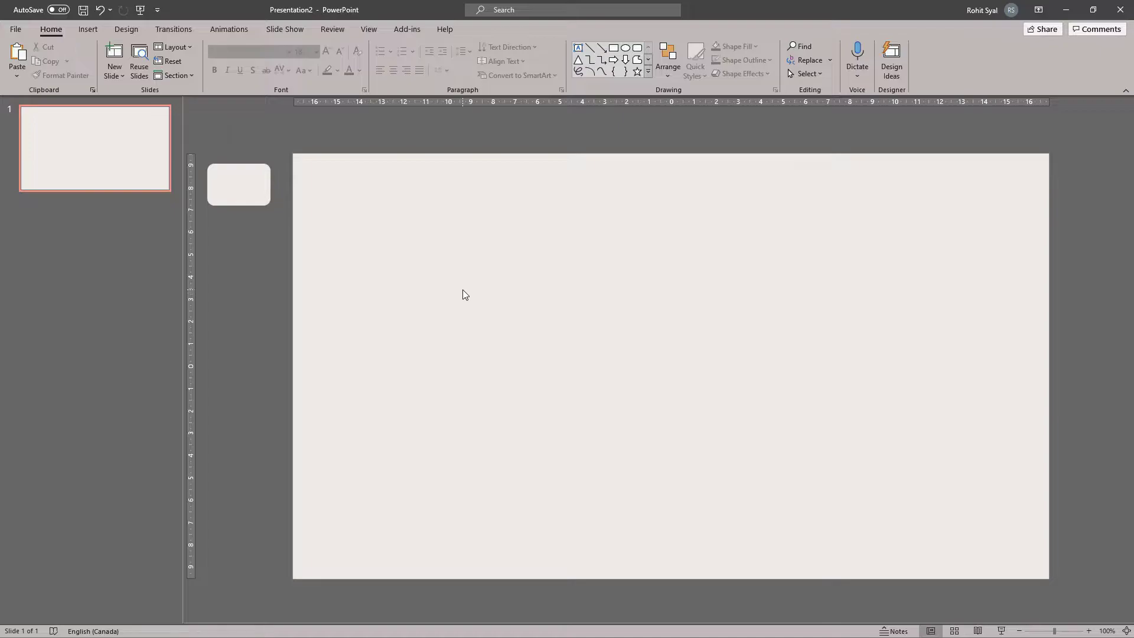
left_click(637, 48)
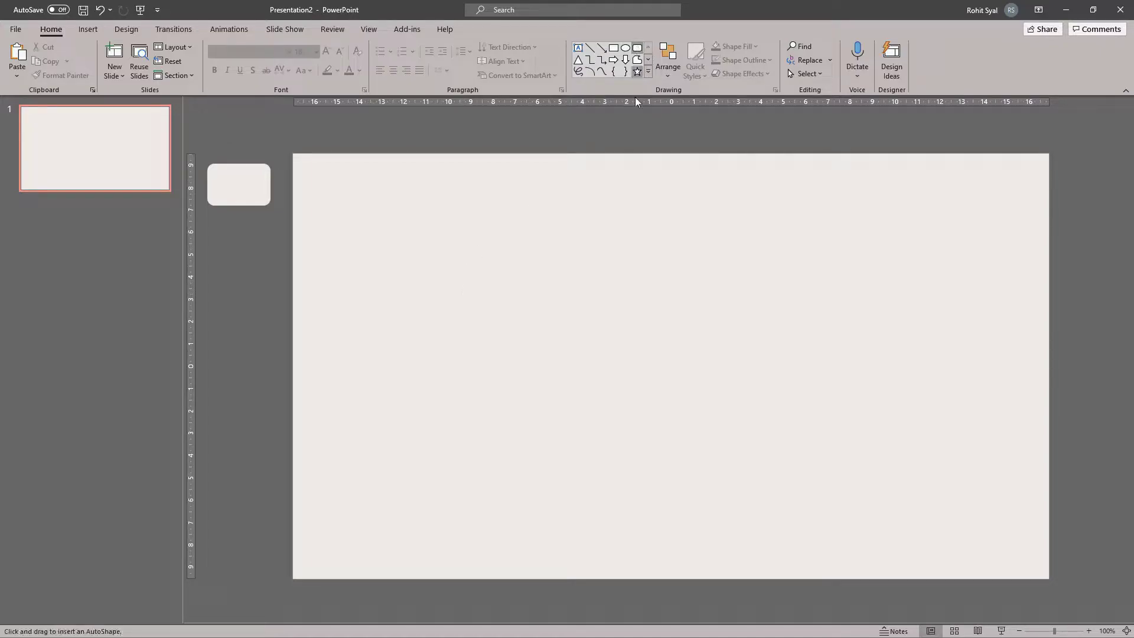
- Draw a tall, slightly rounded rectangle on the left, filled near-black with a light outline
left_click_drag(344, 201, 518, 496)
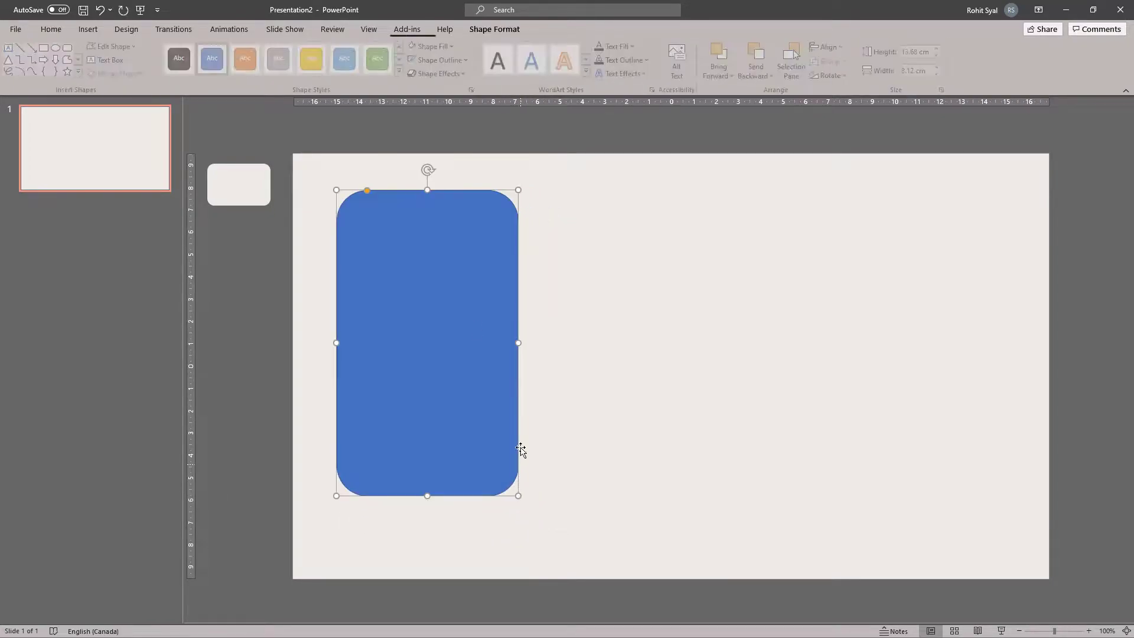
left_click_drag(367, 191, 344, 194)
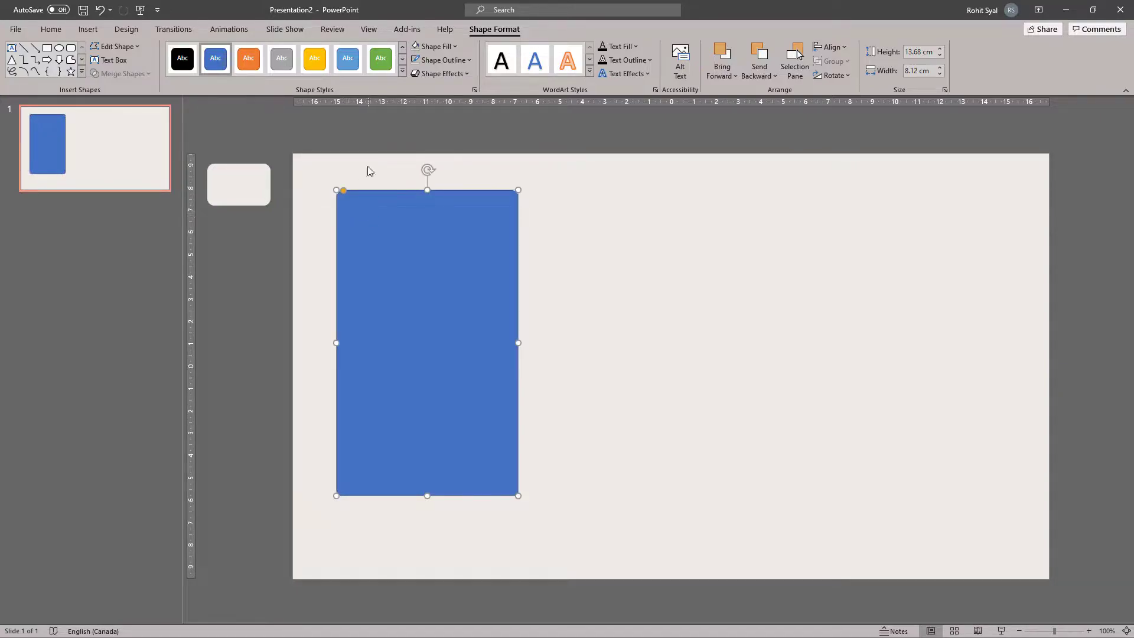
left_click(436, 47)
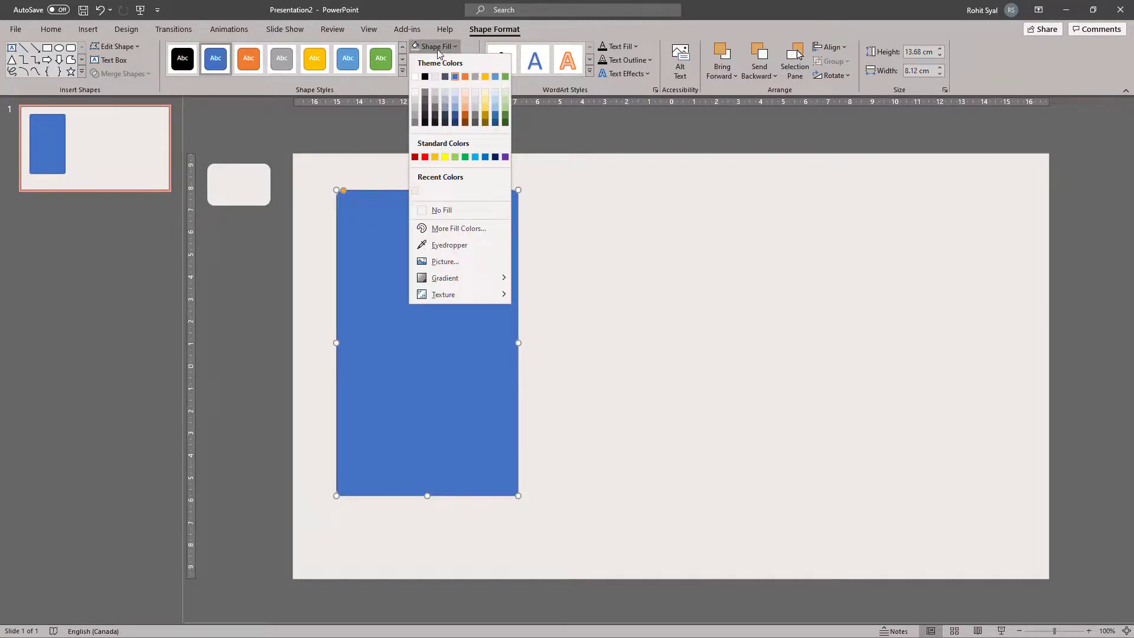
left_click(426, 121)
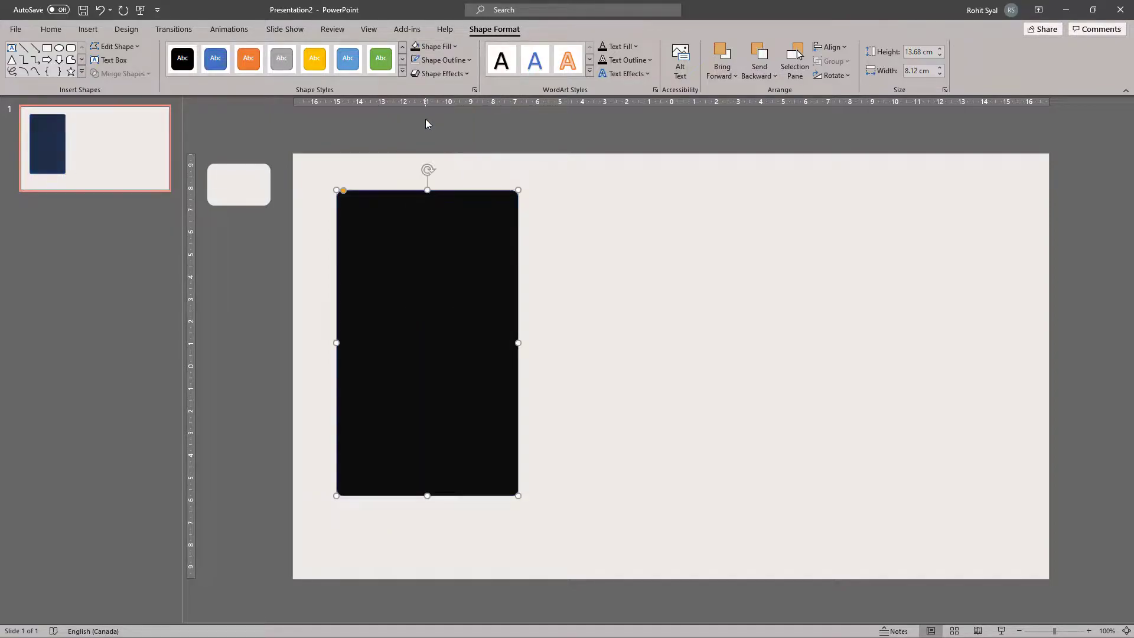
left_click(442, 60)
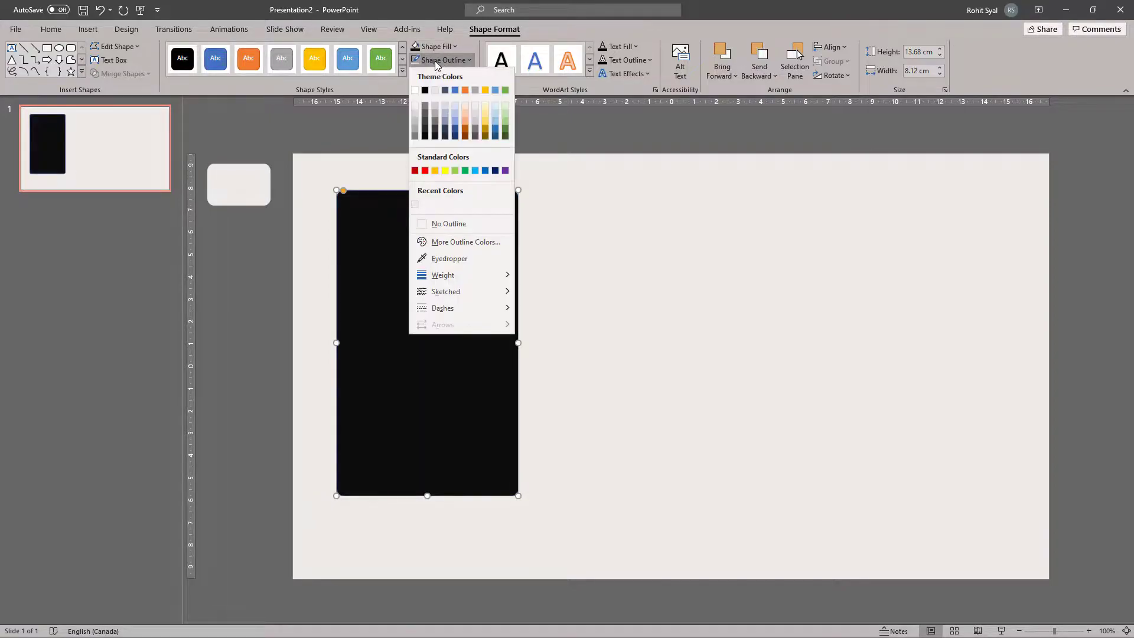
left_click(416, 106)
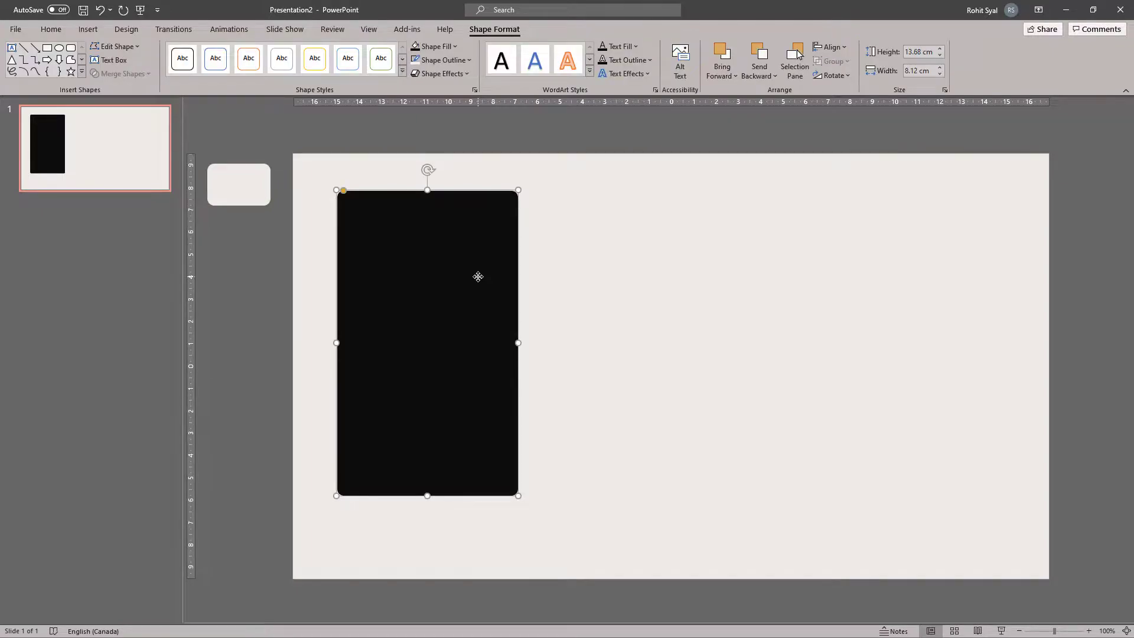
- Duplicate the black rectangle, fill it dark grey, and fit it inside at 13.26 × 7.67 cm
key("ctrl+v")
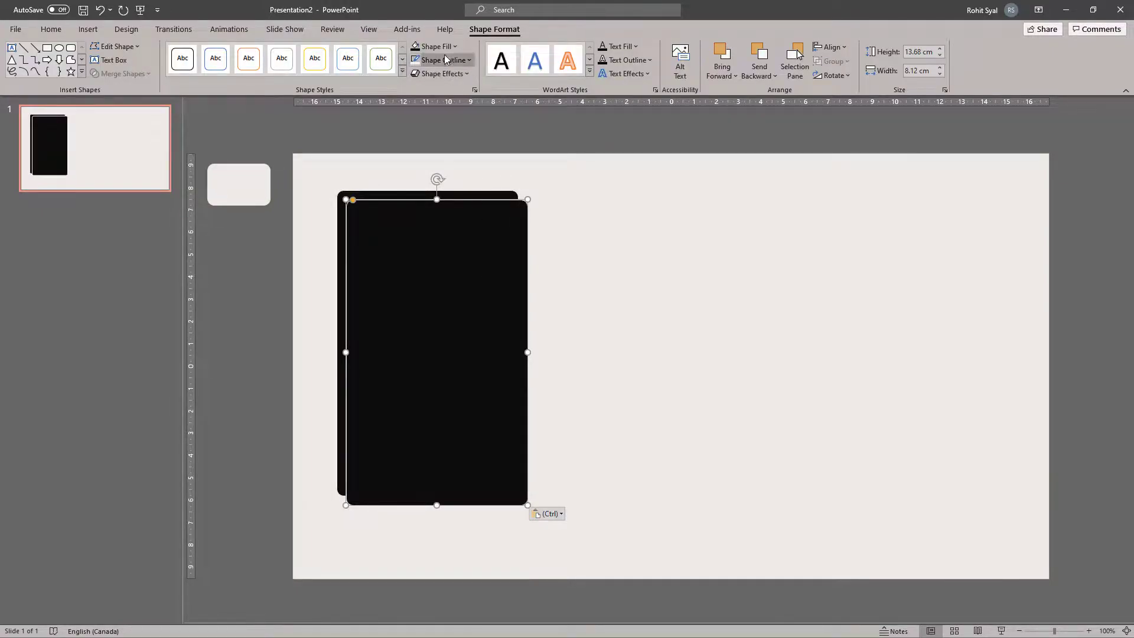
left_click(443, 47)
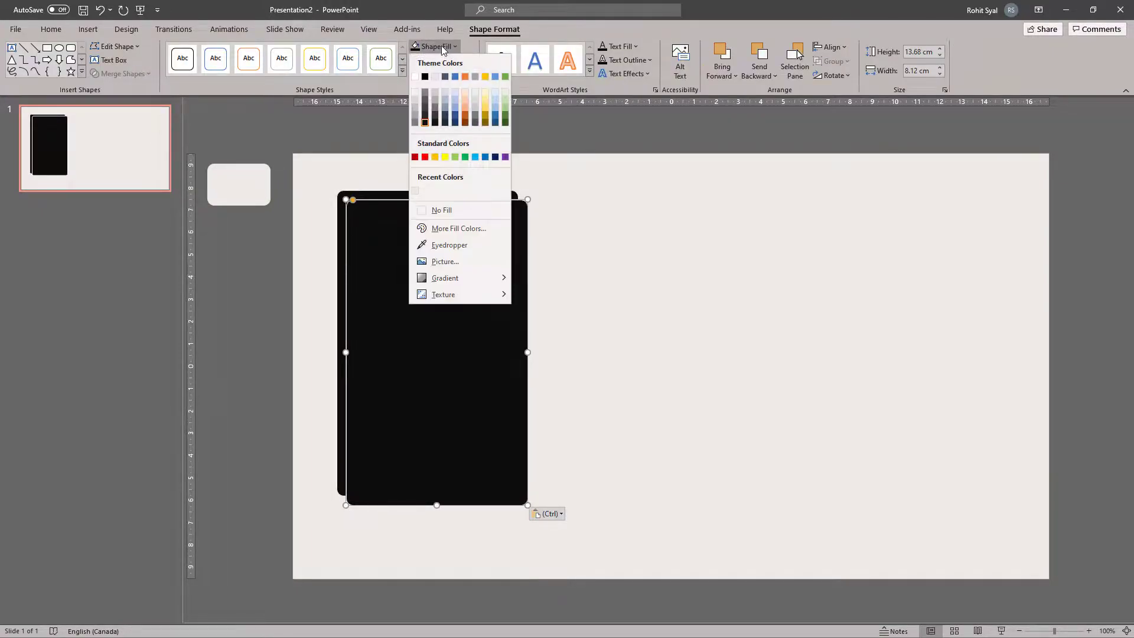
left_click(425, 106)
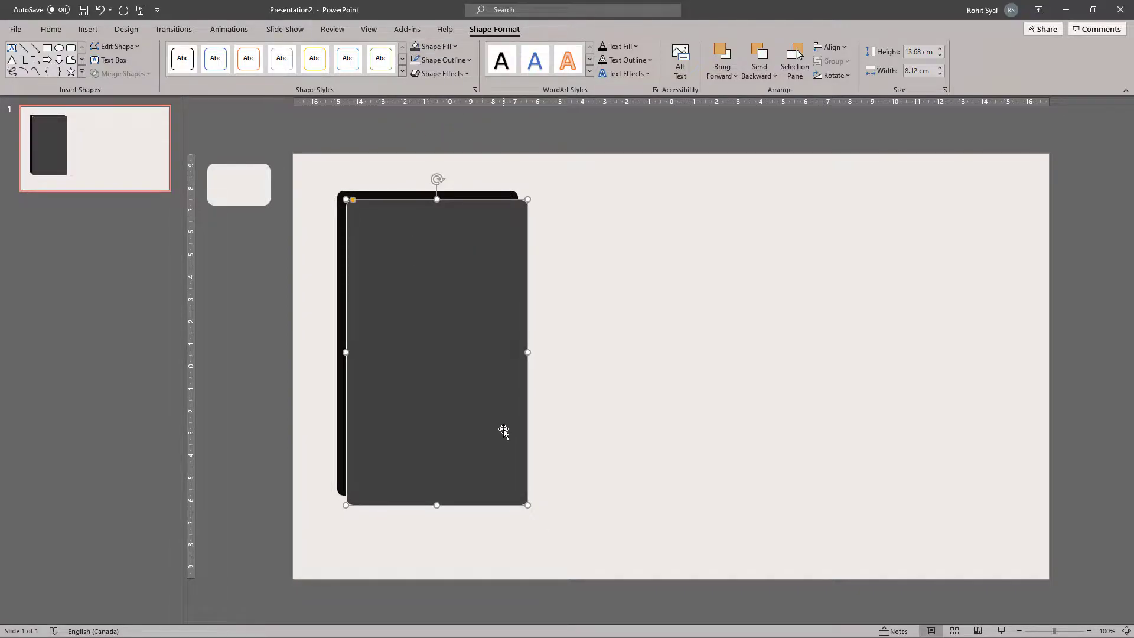
left_click_drag(431, 374, 426, 369)
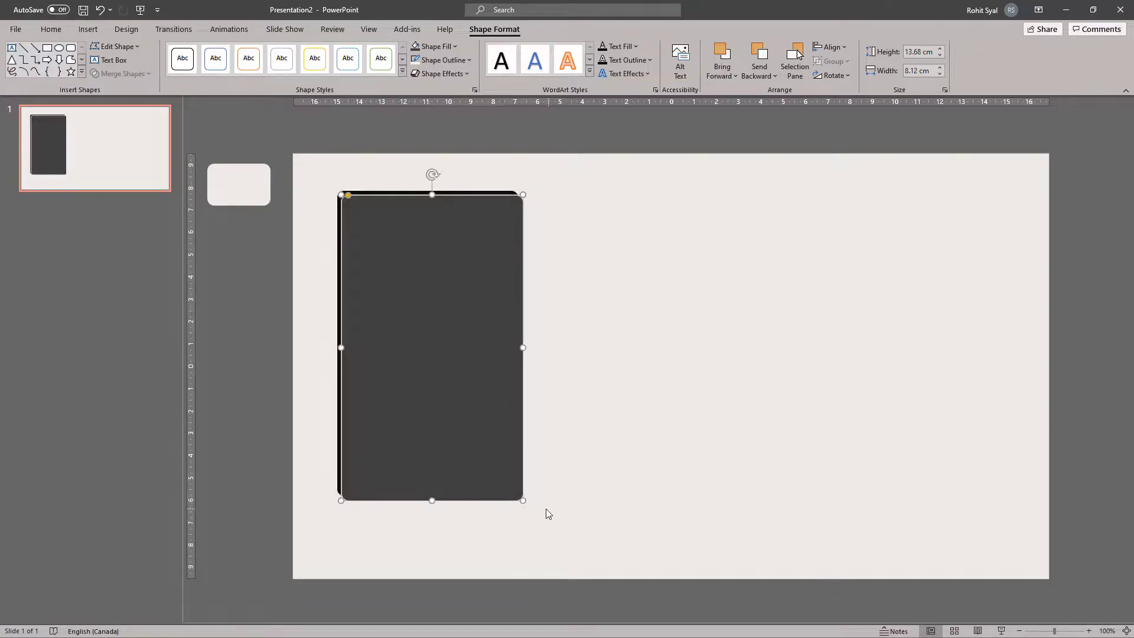
left_click_drag(524, 500, 511, 481)
left_click_drag(511, 339, 512, 339)
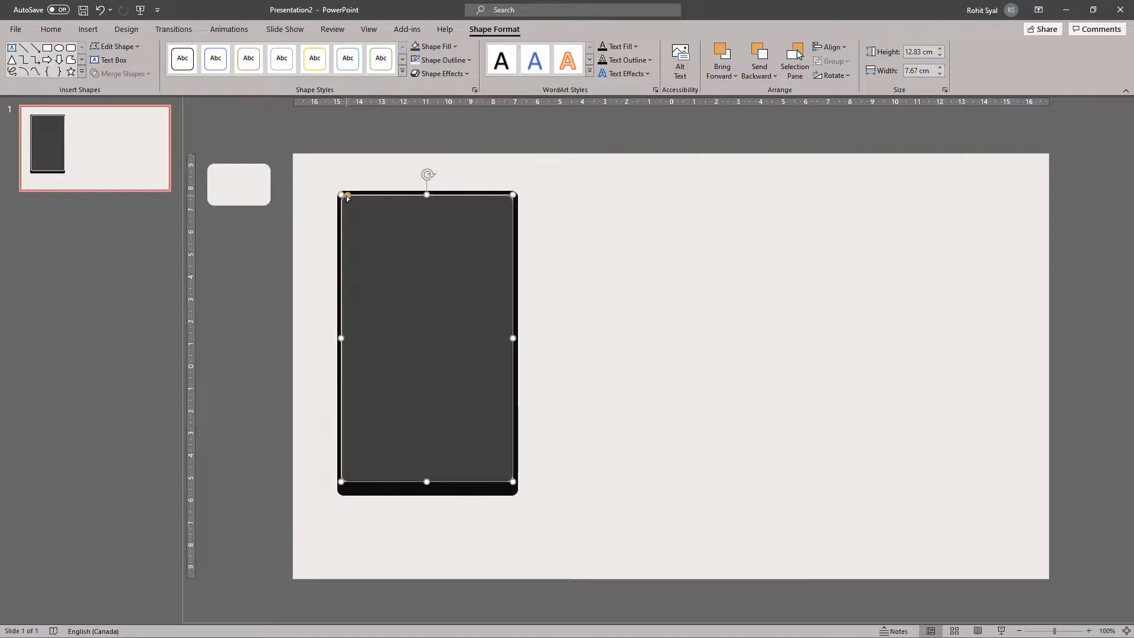
left_click_drag(348, 197, 345, 196)
left_click_drag(426, 481, 426, 491)
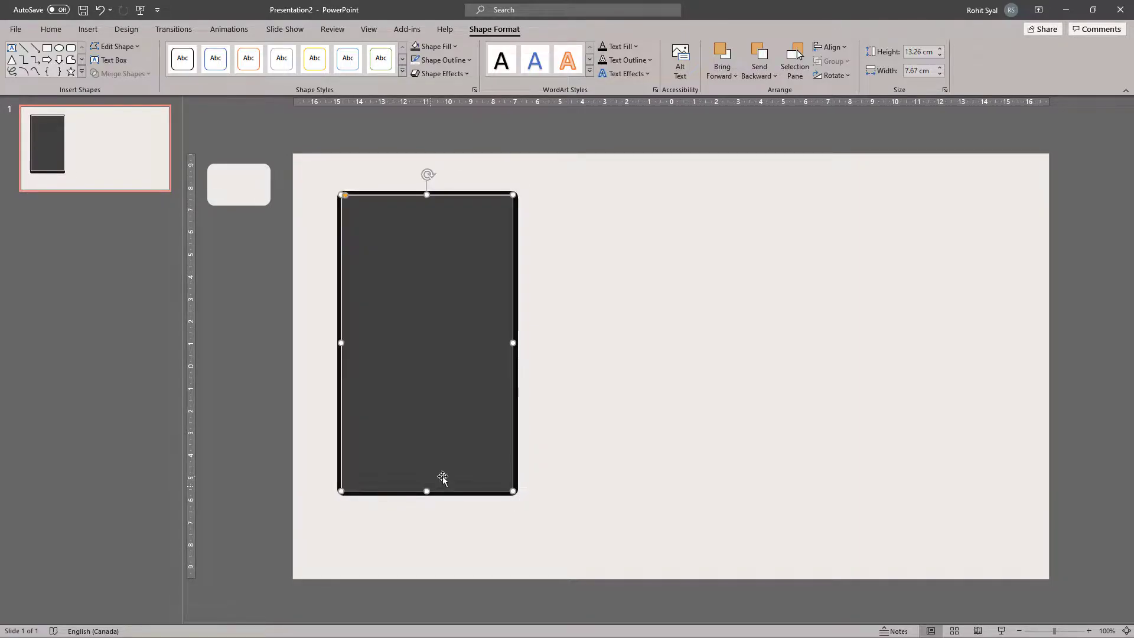
- Make another copy of the dark grey rectangle
left_click(568, 395)
left_click(405, 250)
key("ctrl+d")
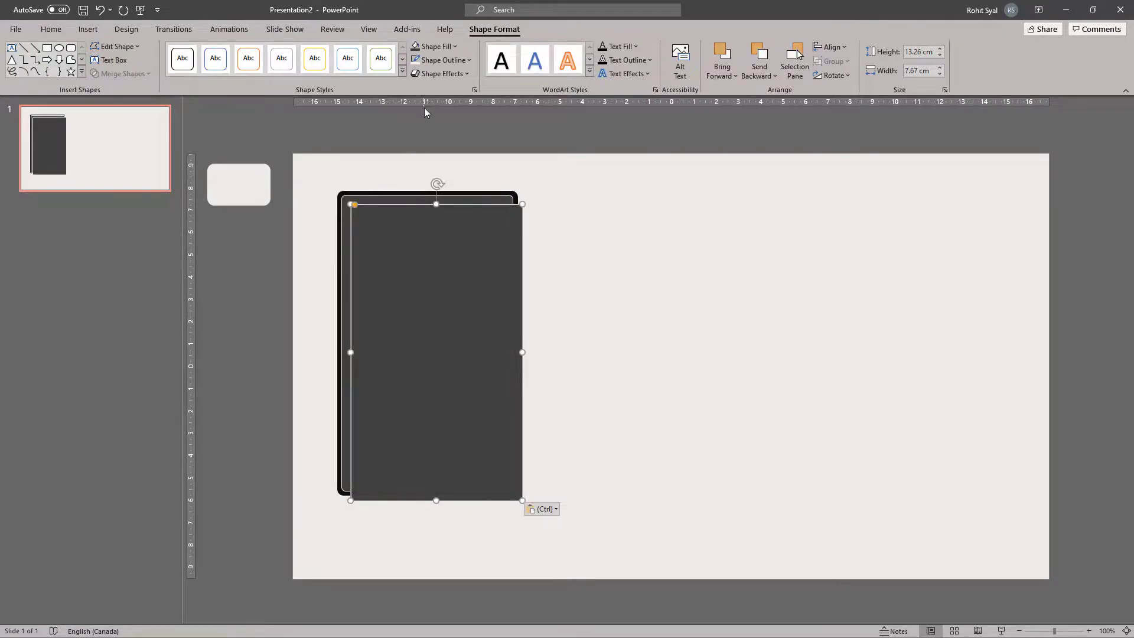
- Fill the new copy light grey-white and shrink it to about 12.57 × 7.22 cm
left_click(436, 47)
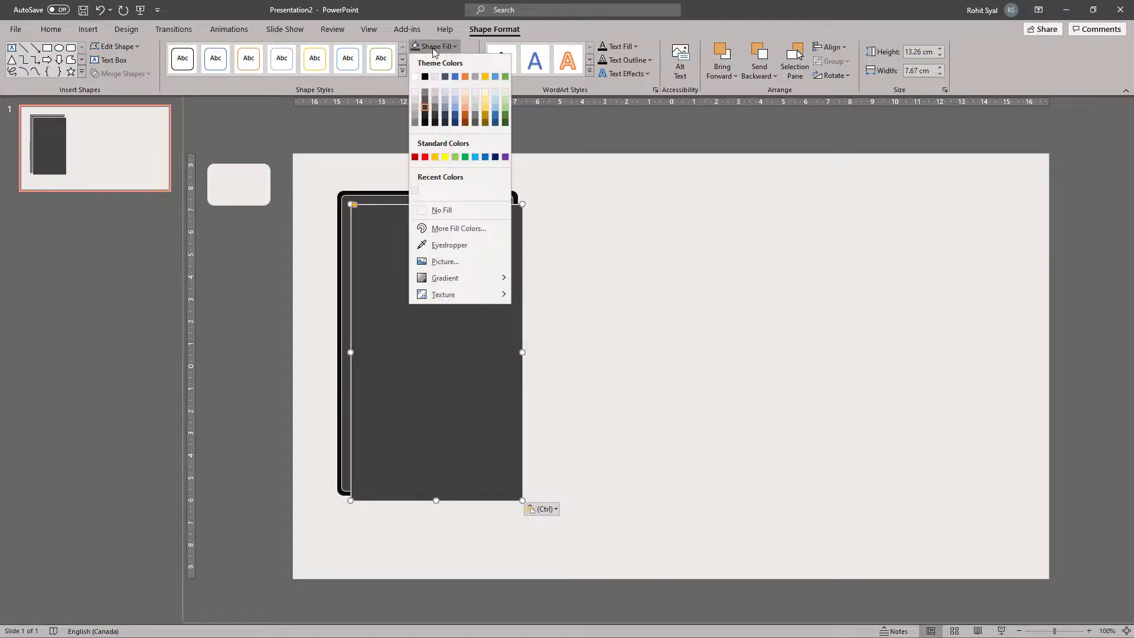
left_click(416, 94)
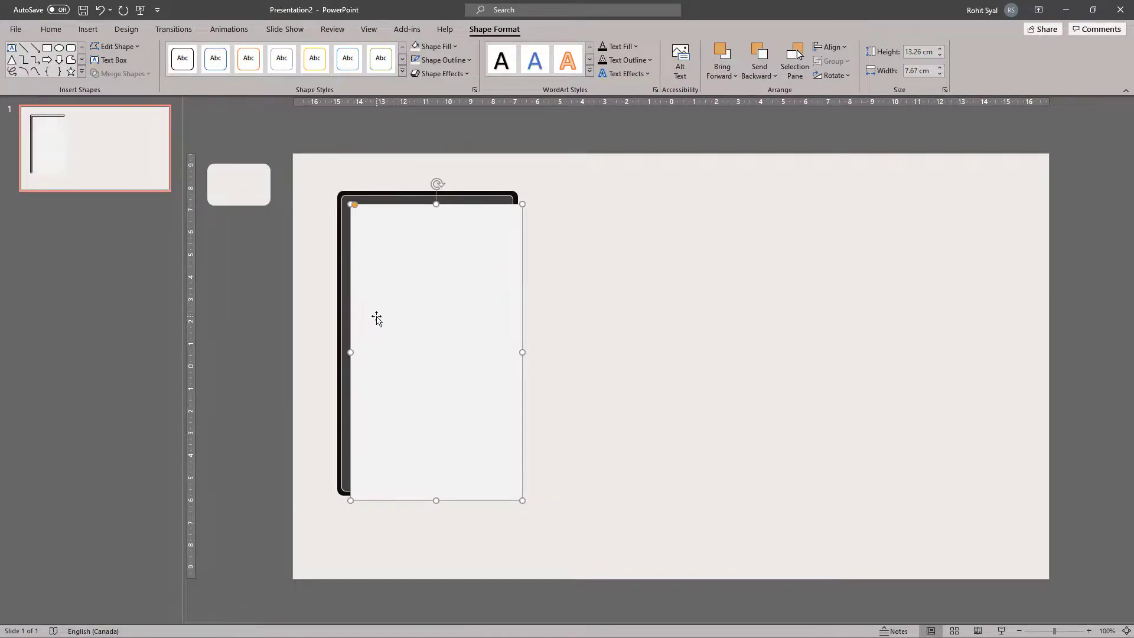
mouse_move(378, 304)
left_mouse_down()
mouse_move(487, 314)
mouse_move(386, 301)
mouse_move(374, 291)
left_mouse_up()
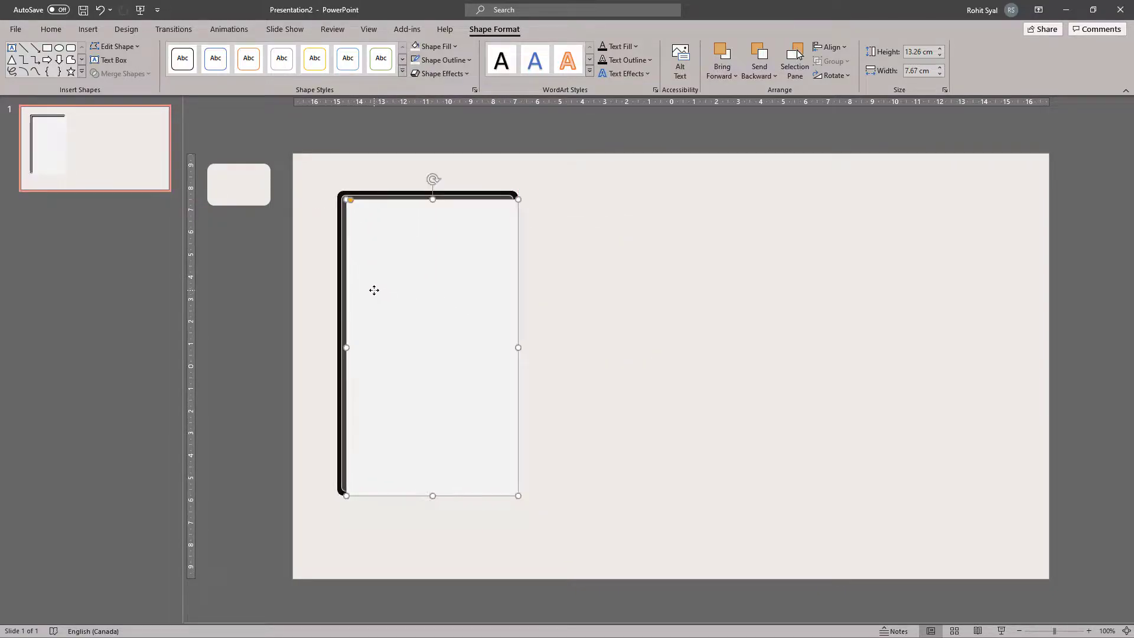
left_click_drag(519, 495, 509, 481)
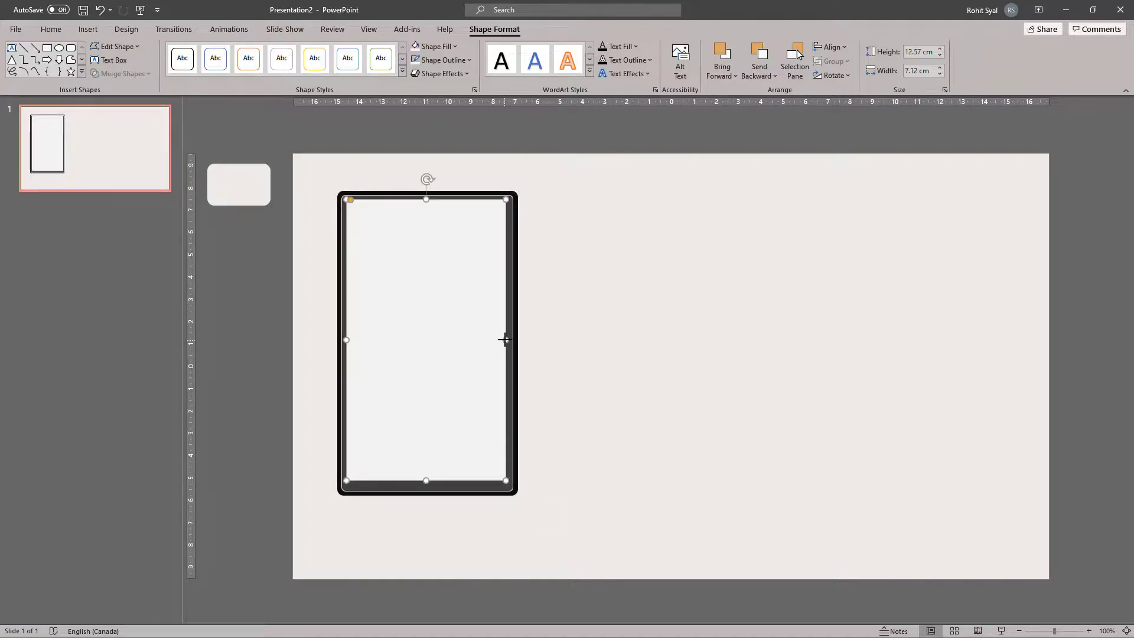
left_click_drag(508, 340, 508, 340)
left_click_drag(427, 481, 427, 488)
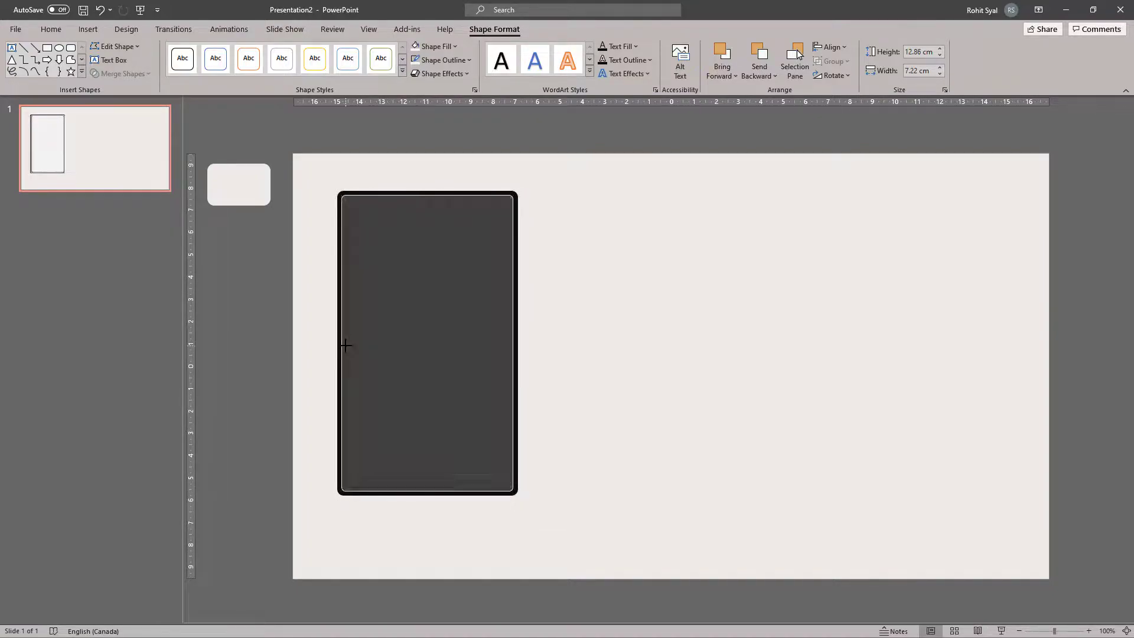
left_click(337, 189)
- Align all the phone shapes to each other by centre and middle
left_click_drag(312, 166, 605, 547)
left_click(832, 47)
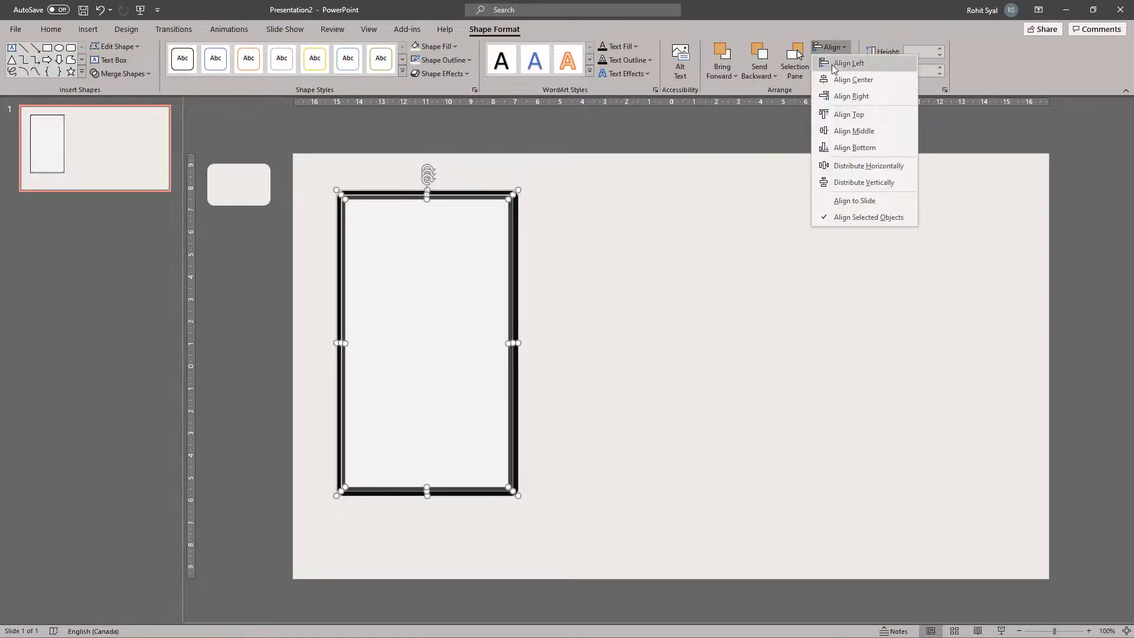
left_click(842, 79)
left_click(831, 47)
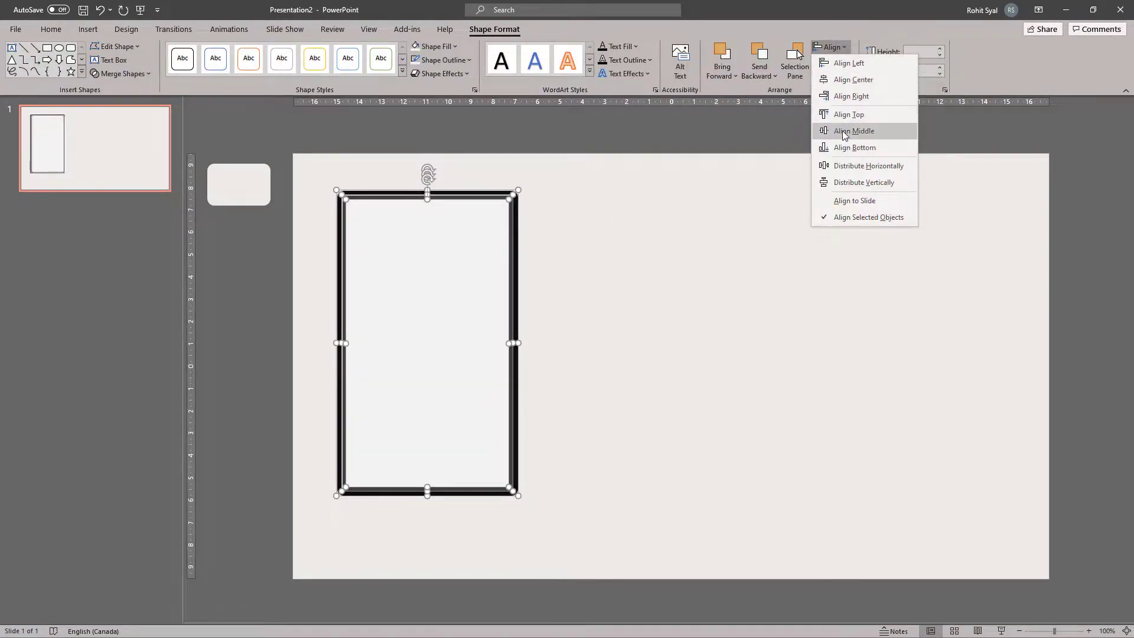
left_click(839, 128)
left_click(618, 260)
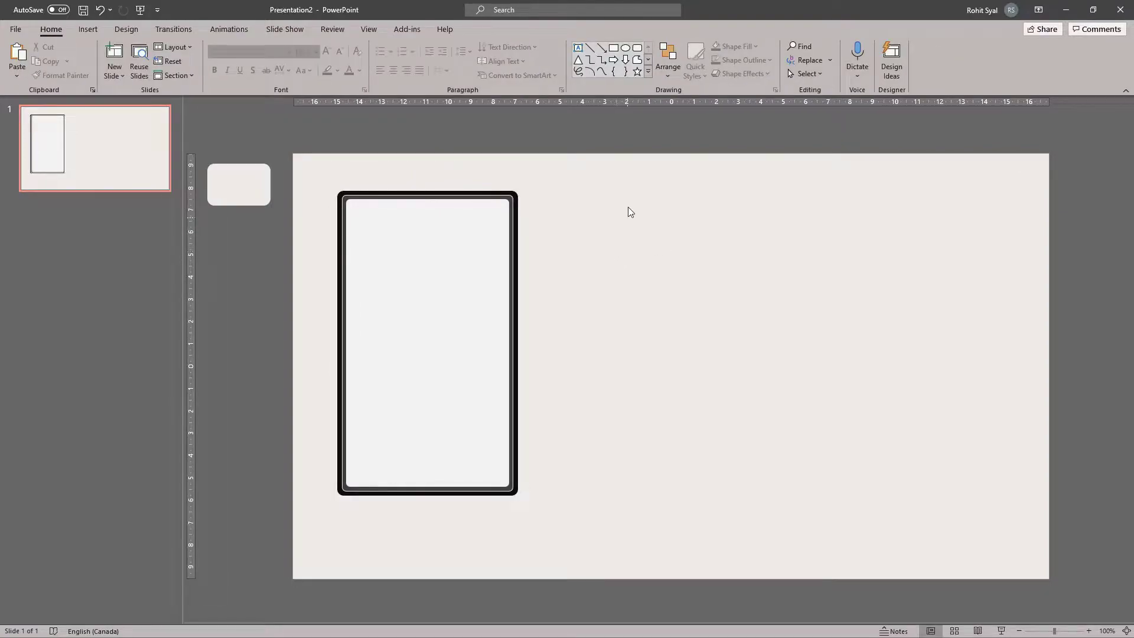
- Draw a small fully rounded pill across the top of the phone
left_click(638, 49)
left_click_drag(369, 181, 470, 206)
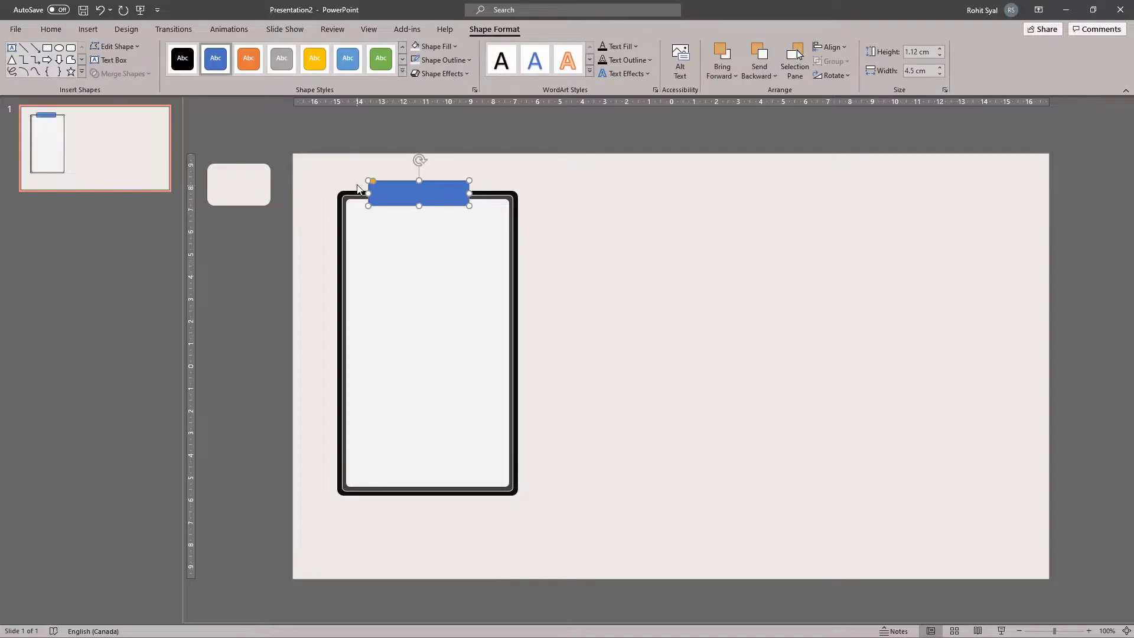
left_click_drag(373, 181, 410, 200)
- Subtract the pill from the phone's inner screen to cut out the notch
left_click_drag(336, 169, 622, 551)
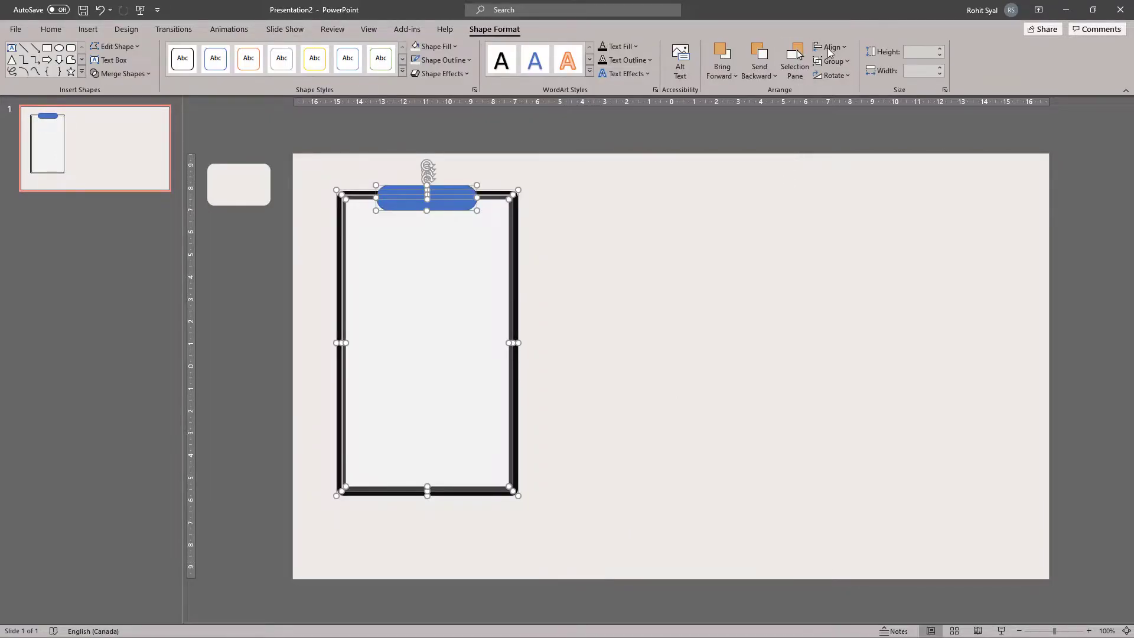
left_click(565, 231)
left_click(359, 254)
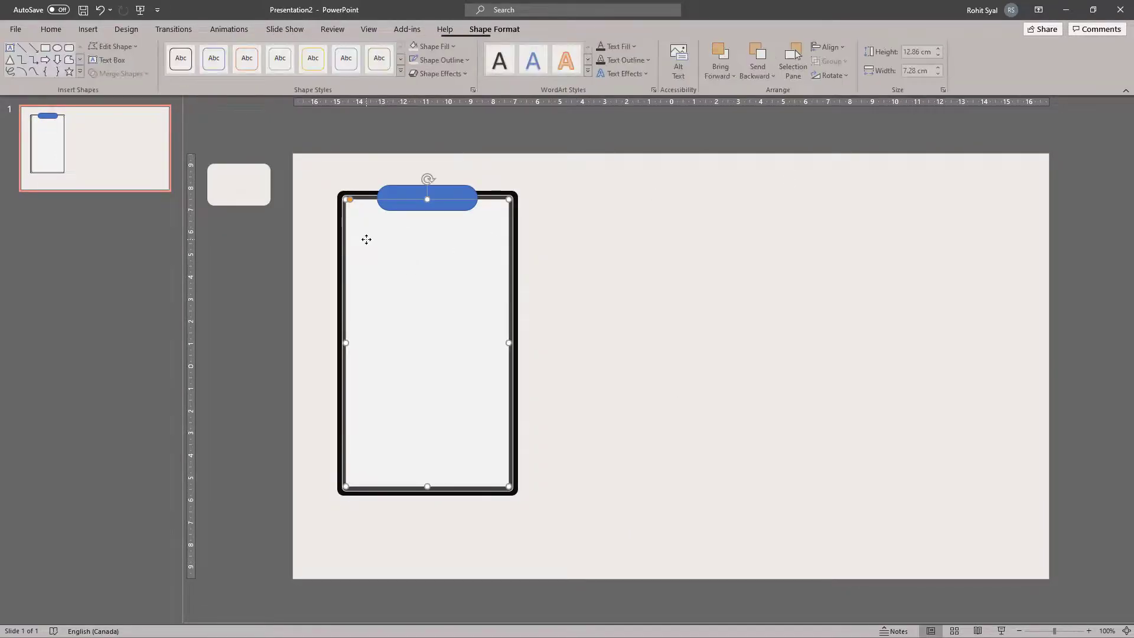
left_click(388, 190, "shift")
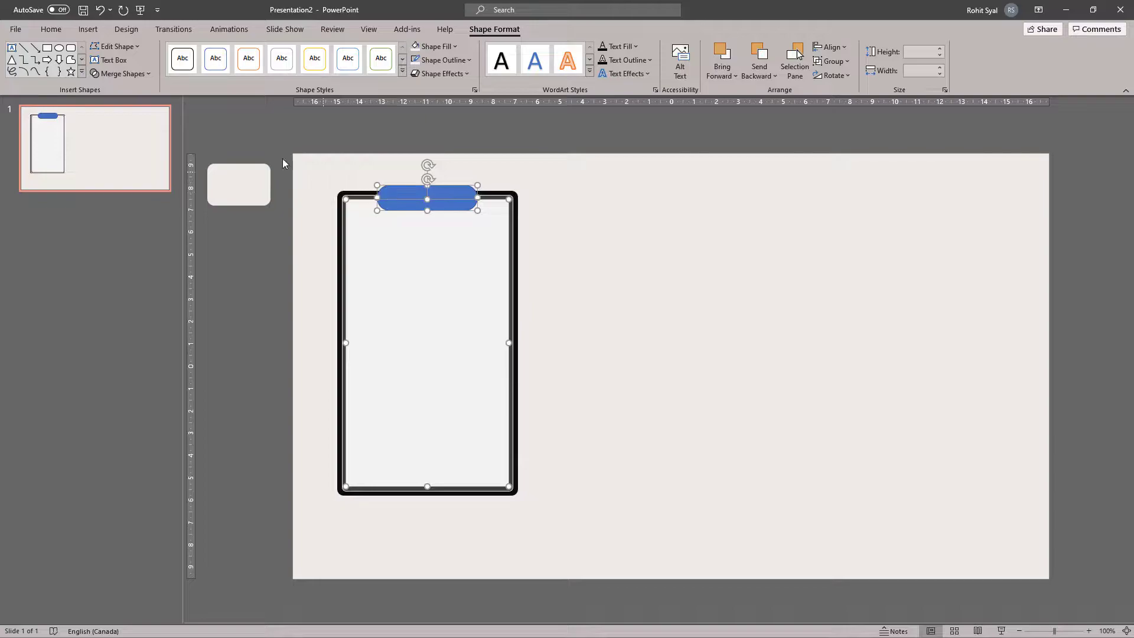
left_click(122, 73)
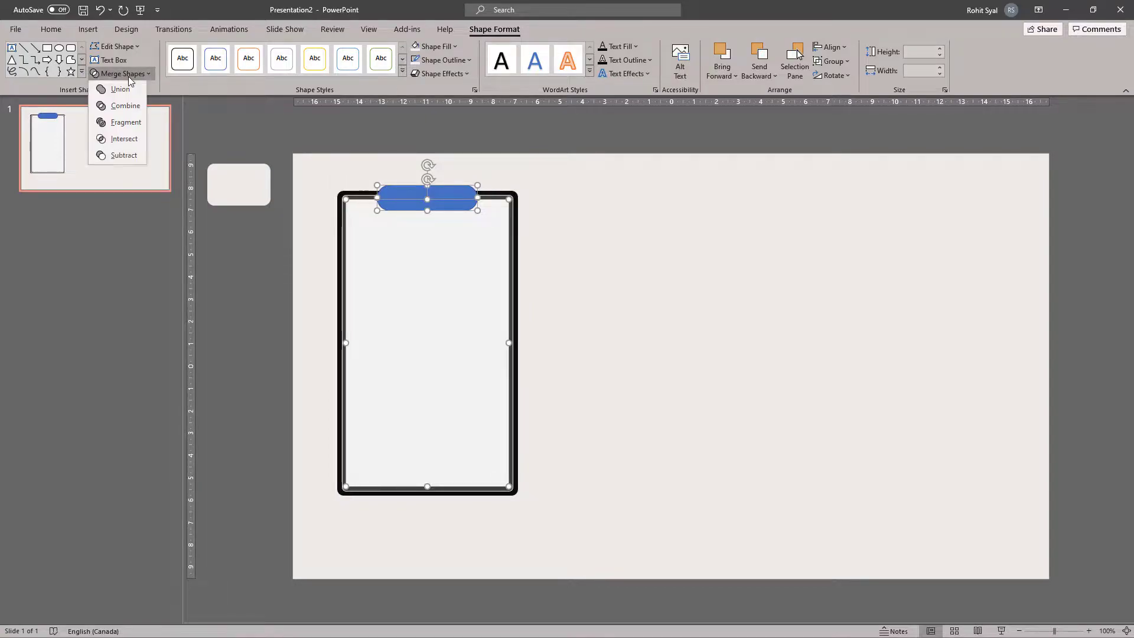
left_click(116, 157)
left_click(567, 294)
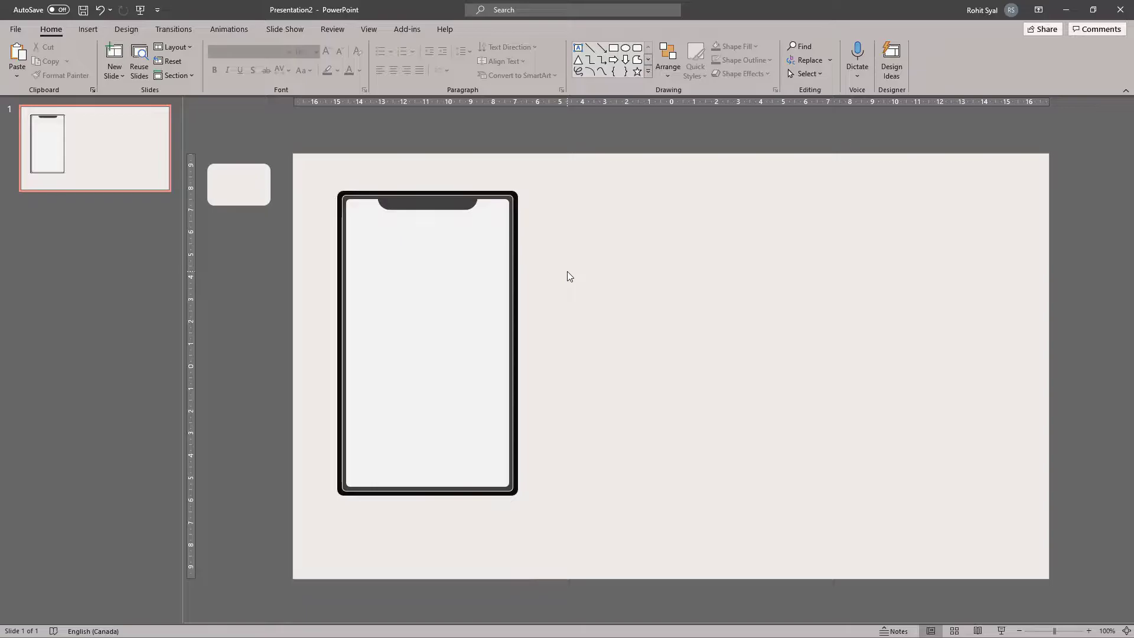
- Insert battery, wifi and signal-bar icons from the icon library
left_click(87, 29)
left_click(241, 56)
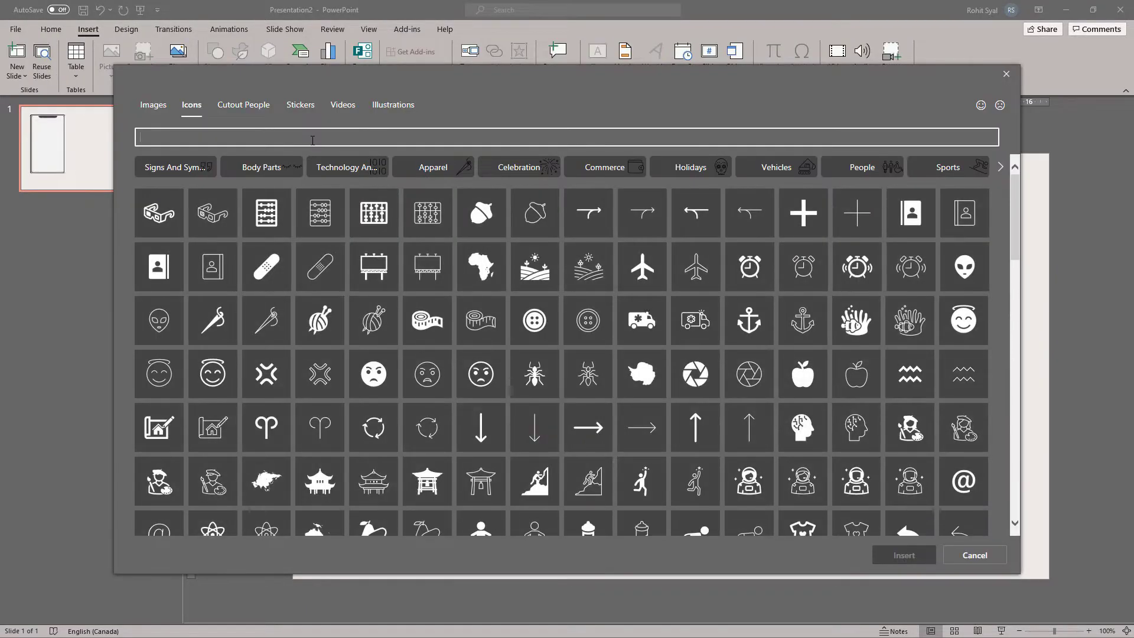
type("battery")
left_click(159, 181)
double_click(181, 136)
type("signa")
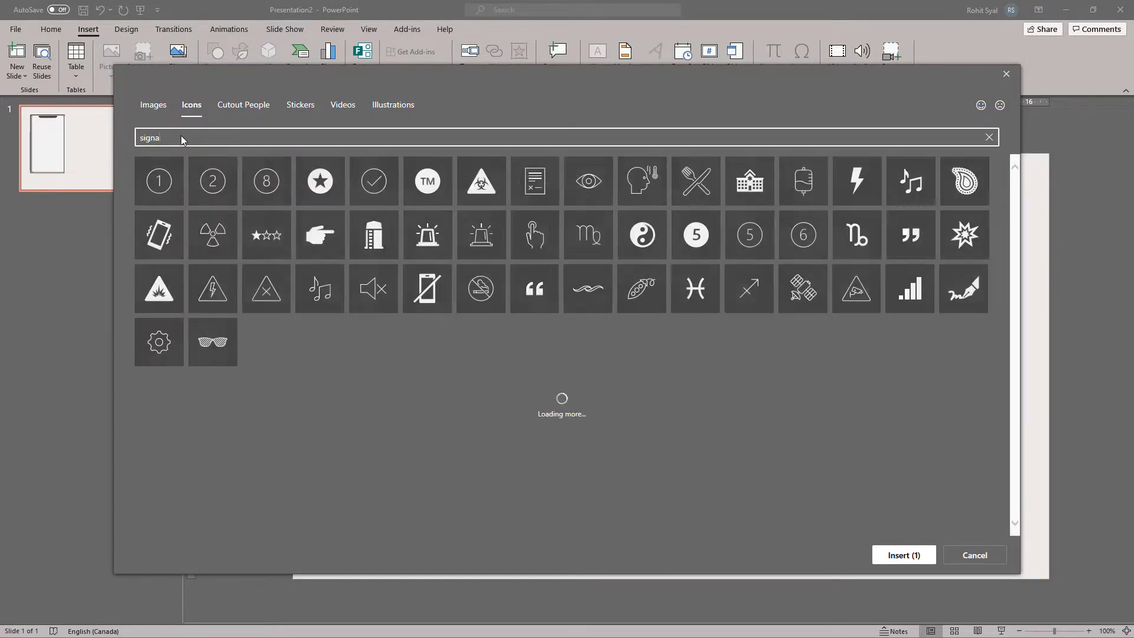
type("l")
left_click(212, 181)
left_click(579, 181)
left_click(904, 554)
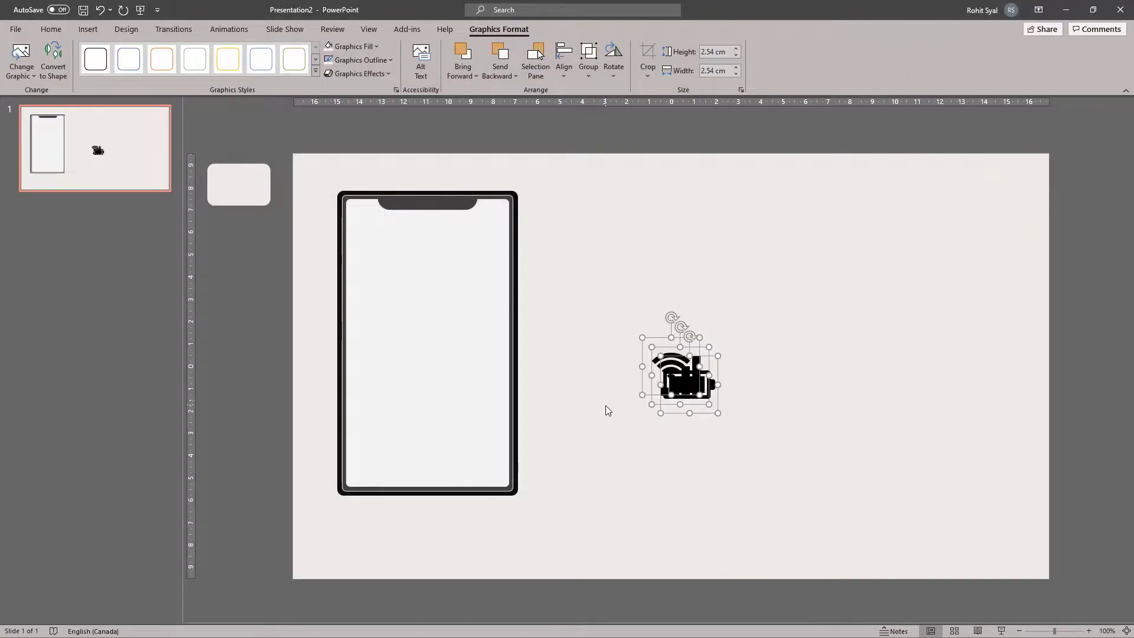
- Move the icons into the phone's top corners and shrink them, battery to 0.46 cm
left_click_drag(671, 390, 359, 202)
left_click_drag(571, 239, 496, 204)
scroll(613, 221, "up", 10)
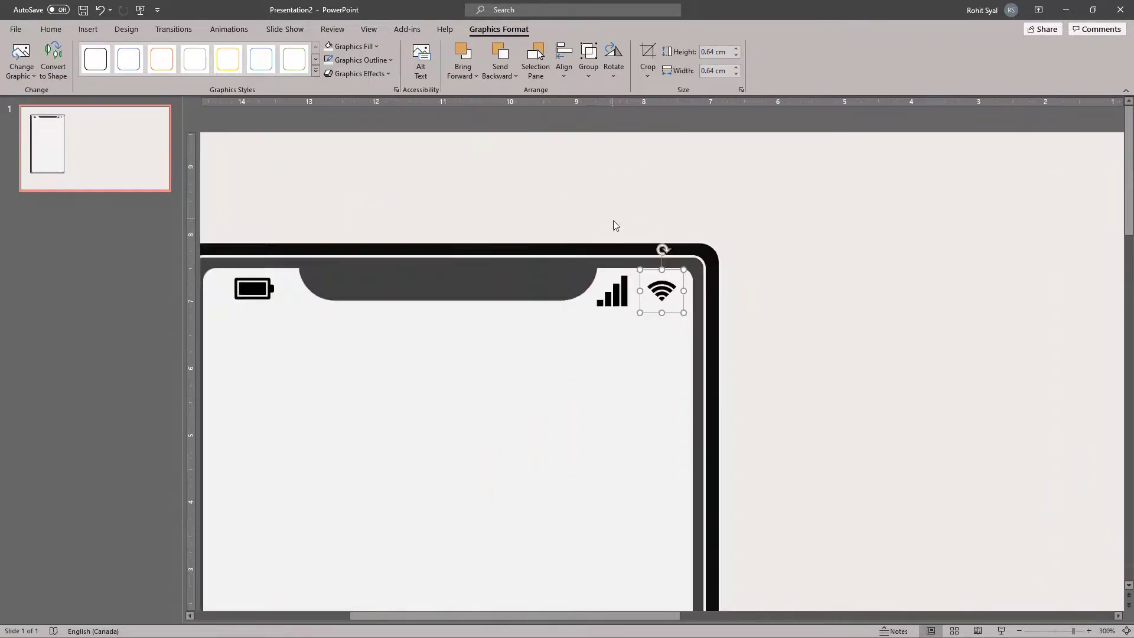
left_click(612, 293)
left_click_drag(594, 313, 662, 287)
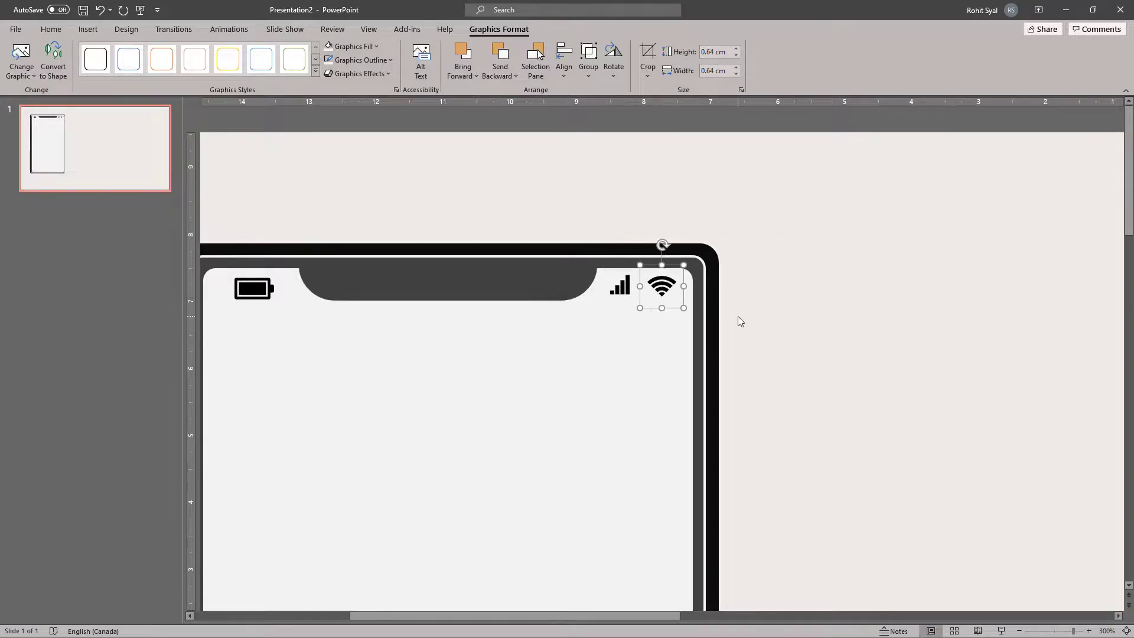
left_click(254, 288)
left_click_drag(275, 310, 264, 300)
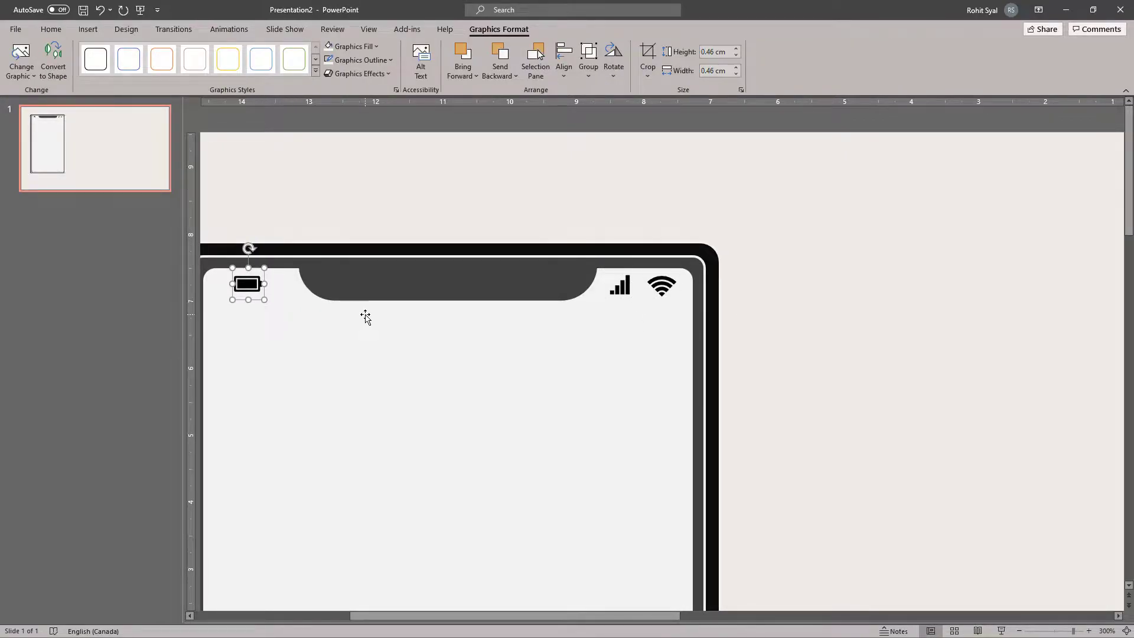
scroll(753, 310, "down", 20)
left_click(743, 307)
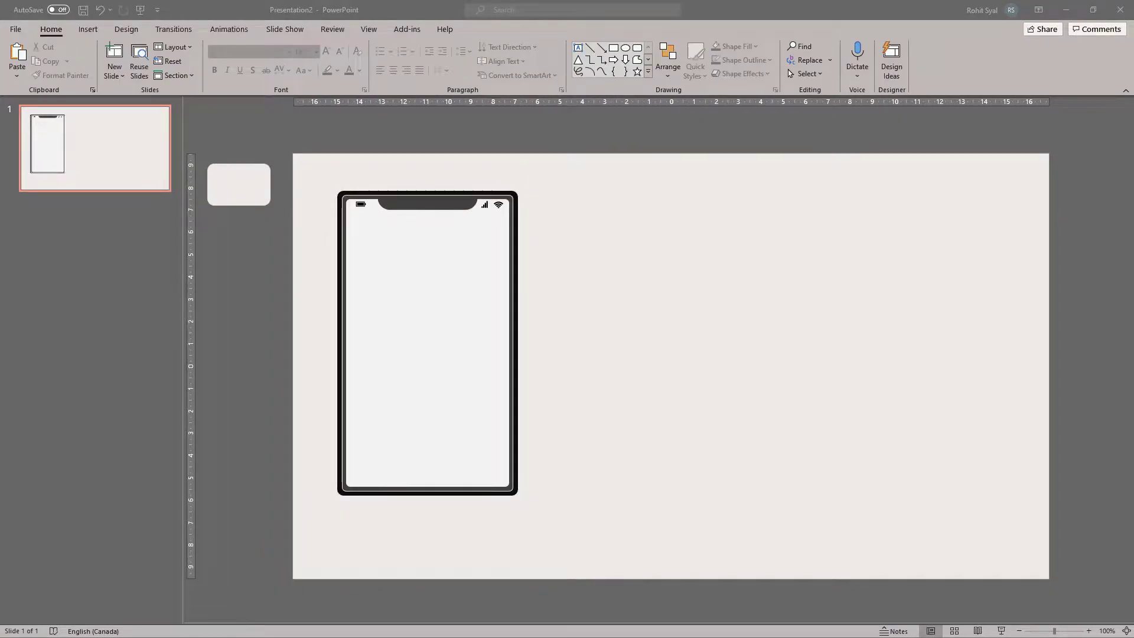
- Draw a thin outline-free rounded bar sized 0.1 × 0.8 cm beside the phone
left_click(684, 253)
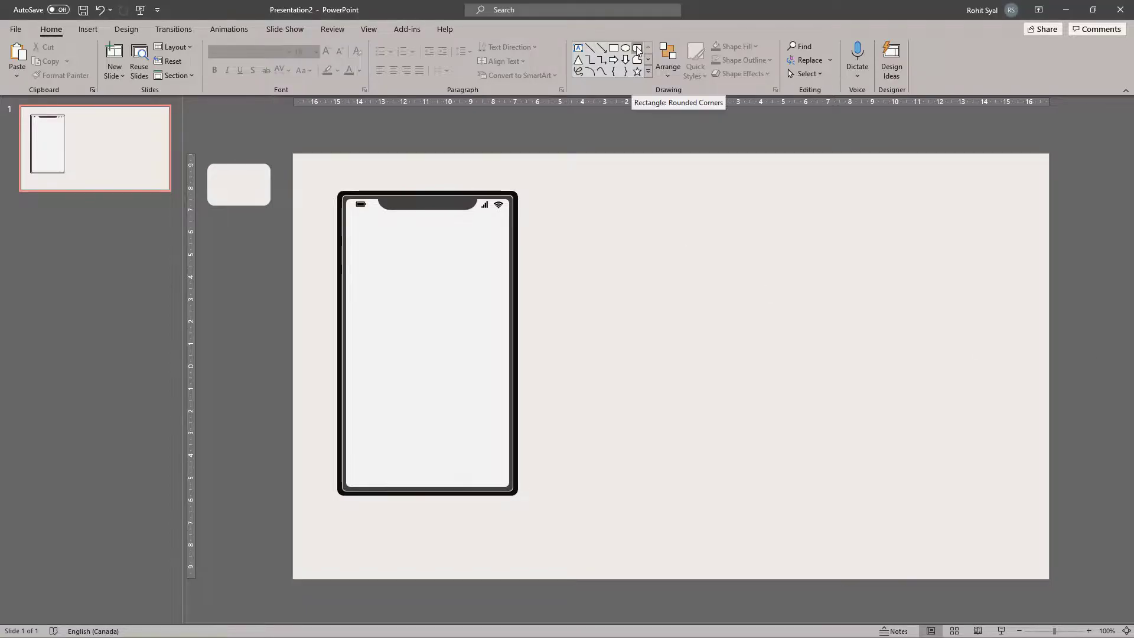
left_click(638, 51)
mouse_move(565, 265)
left_mouse_down()
mouse_move(638, 285)
mouse_move(597, 278)
left_mouse_up()
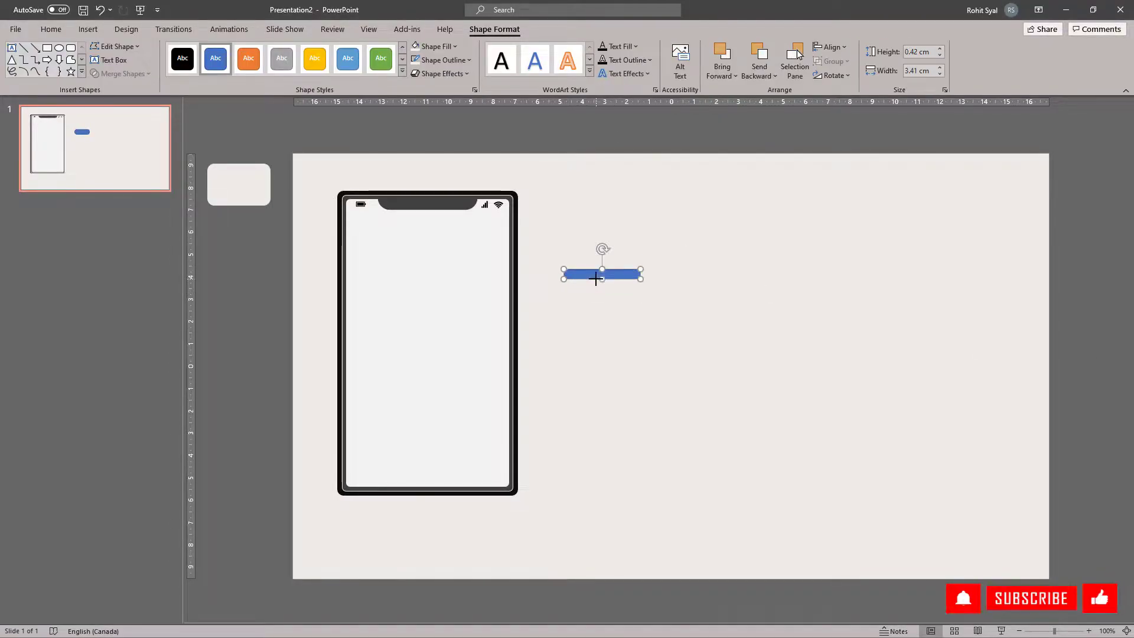
scroll(626, 283, "up", 5)
scroll(623, 278, "up", 5)
left_click(437, 60)
left_click(456, 218)
left_click(940, 56)
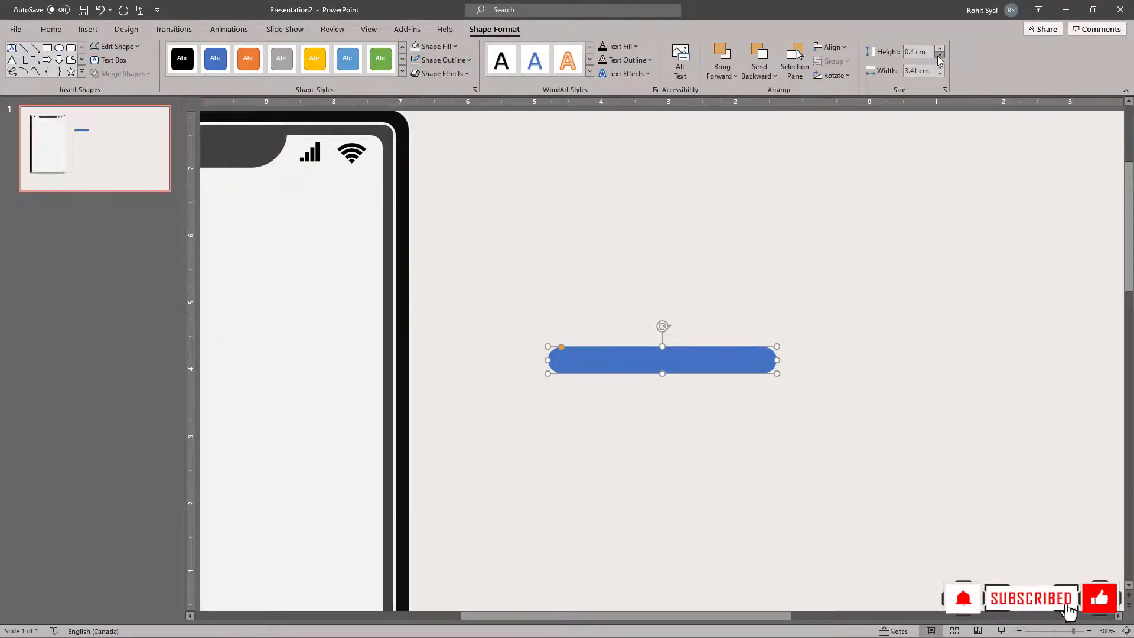
left_click(940, 55)
left_click(940, 56)
left_click_drag(777, 350, 633, 404)
- Make the bar grey, stack copies into a grouped menu icon, and place it top-right
left_click(437, 46)
left_click(434, 87)
key("ctrl+d")
key("ctrl+g")
scroll(729, 353, "down", 5)
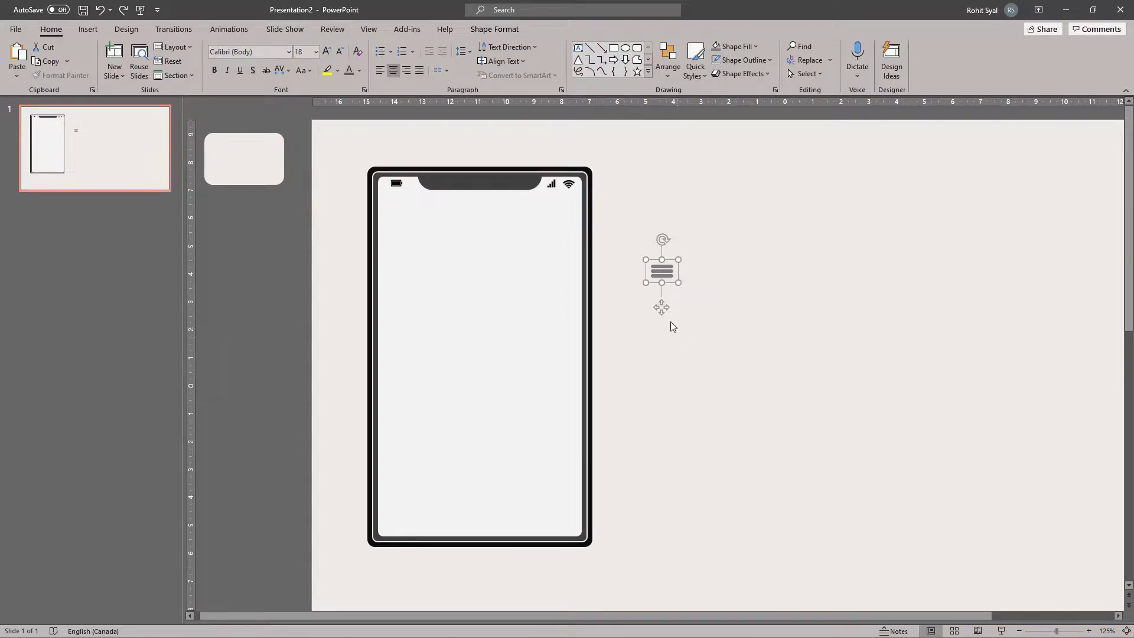
left_click_drag(662, 307, 549, 271)
- Paste the STUDIO42 logo into the phone's top-left
left_click(464, 294)
left_click(648, 294)
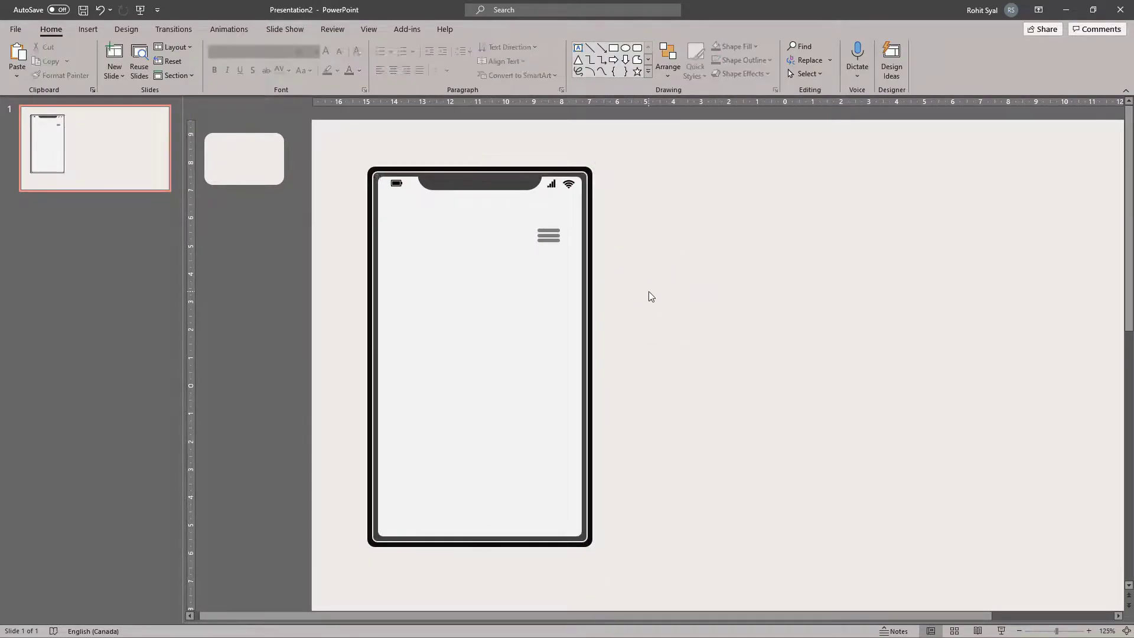
key("ctrl+v")
key("Right")
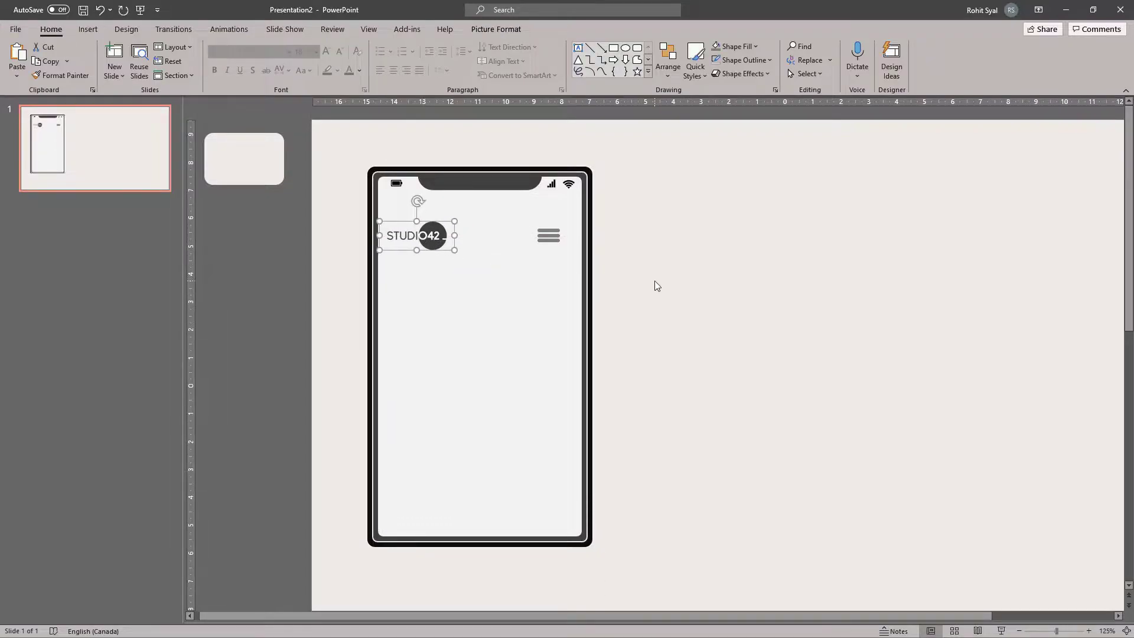
left_click(596, 129)
- Draw a large rectangle across the screen below the logo
left_click(612, 50)
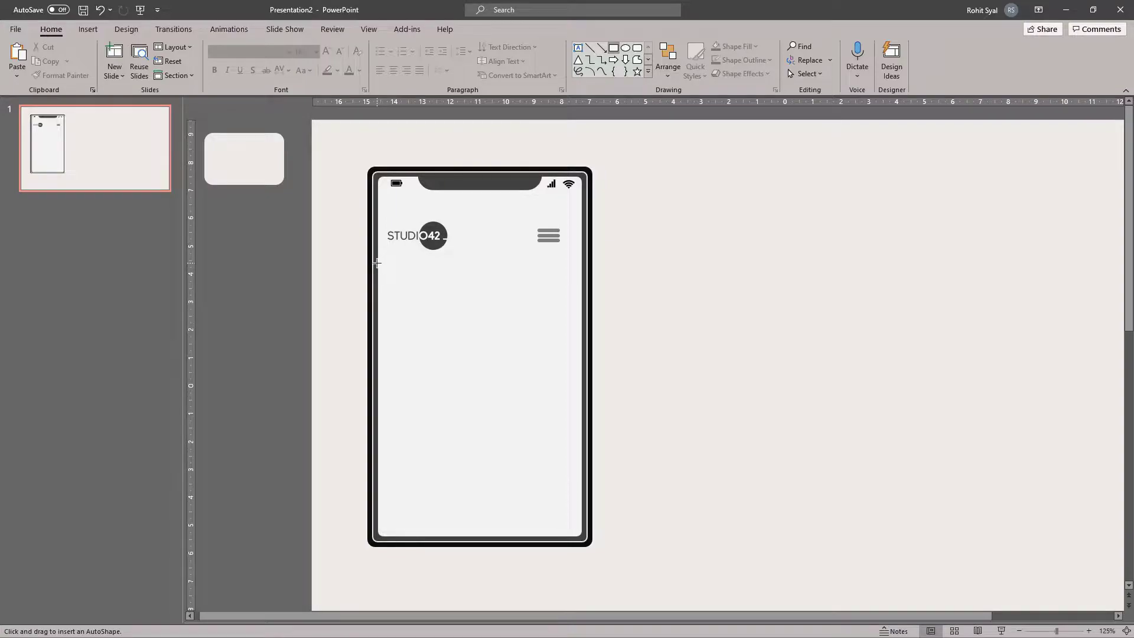
left_click_drag(377, 263, 582, 486)
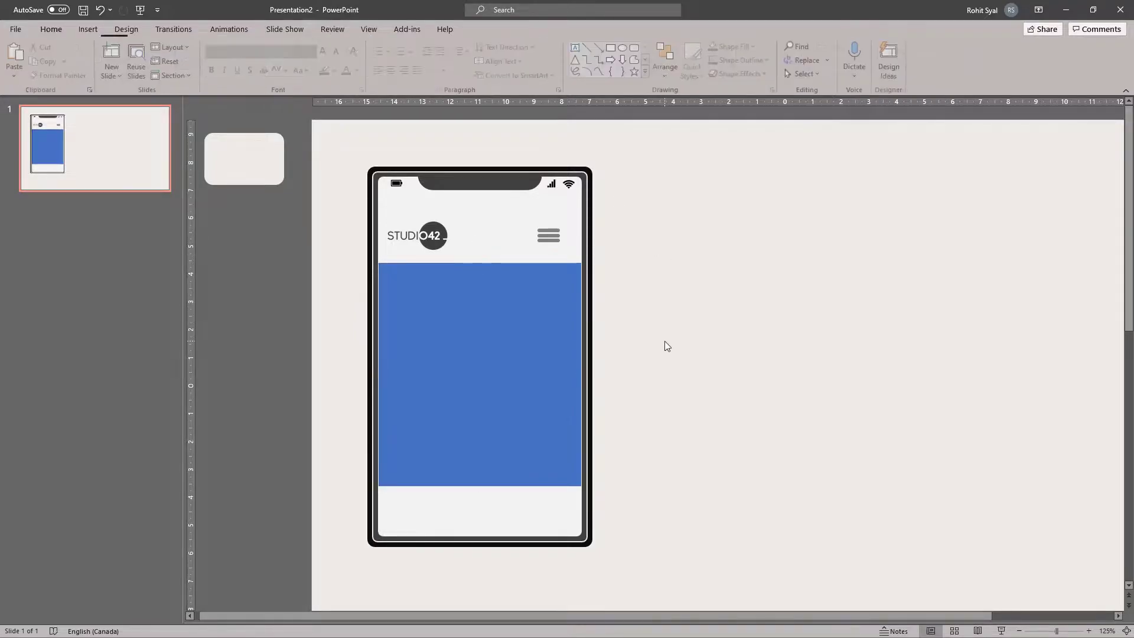
left_click_drag(377, 374, 375, 372)
left_click(642, 392)
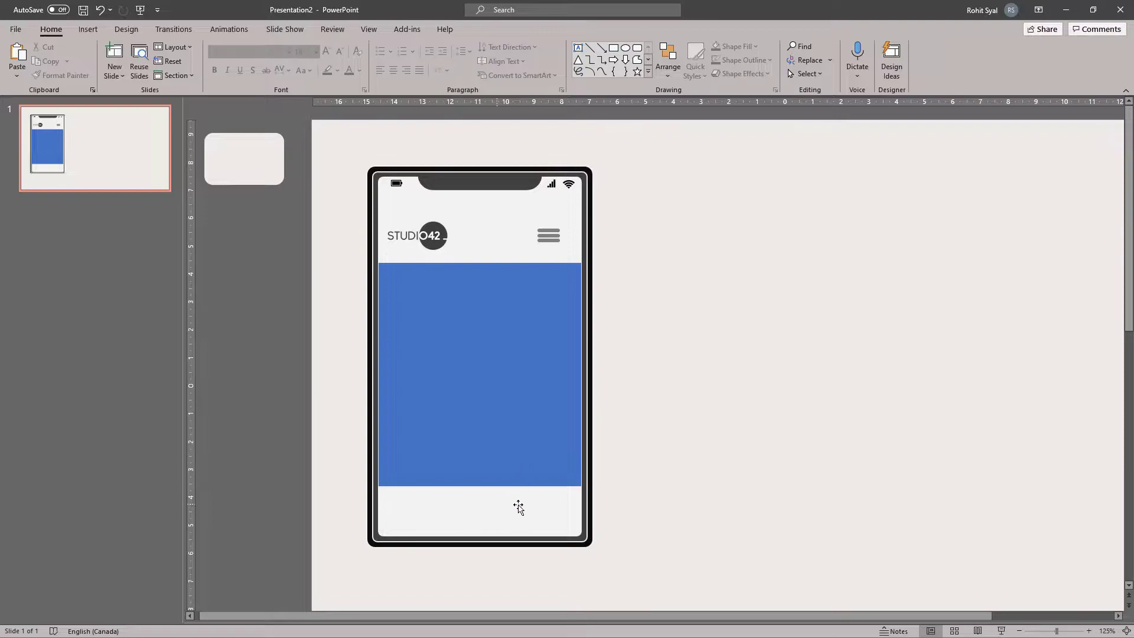
left_click(637, 47)
- Draw a no-fill rounded button and type CONTACT US into it
left_click_drag(642, 470, 745, 493)
left_click(437, 47)
left_click(447, 49)
left_click(447, 48)
left_click(440, 177)
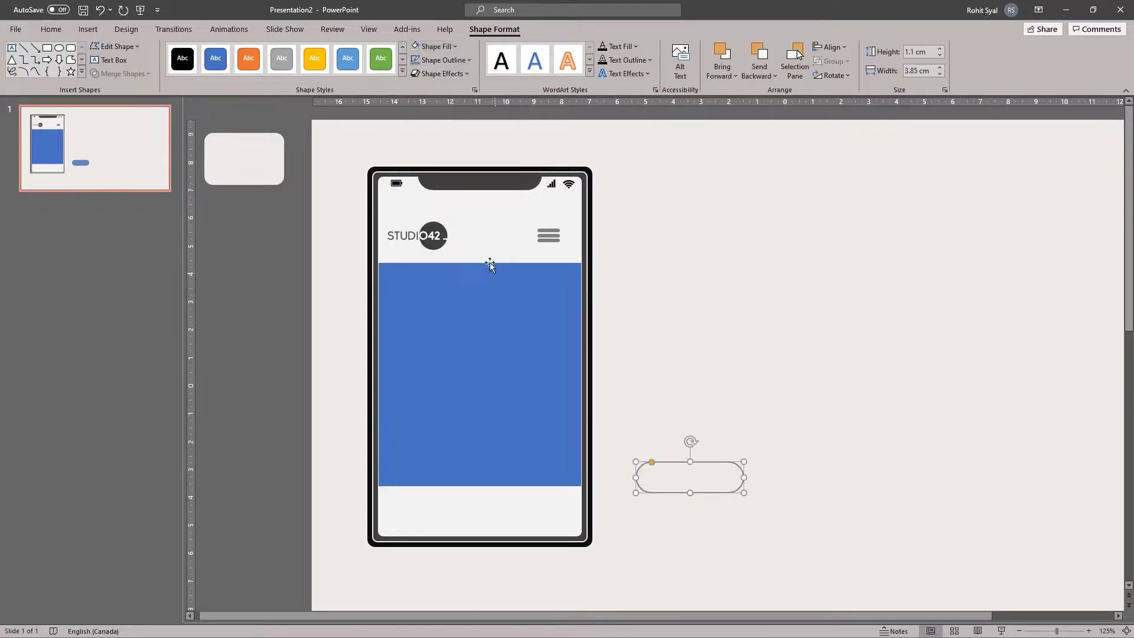
type("CONTACT US")
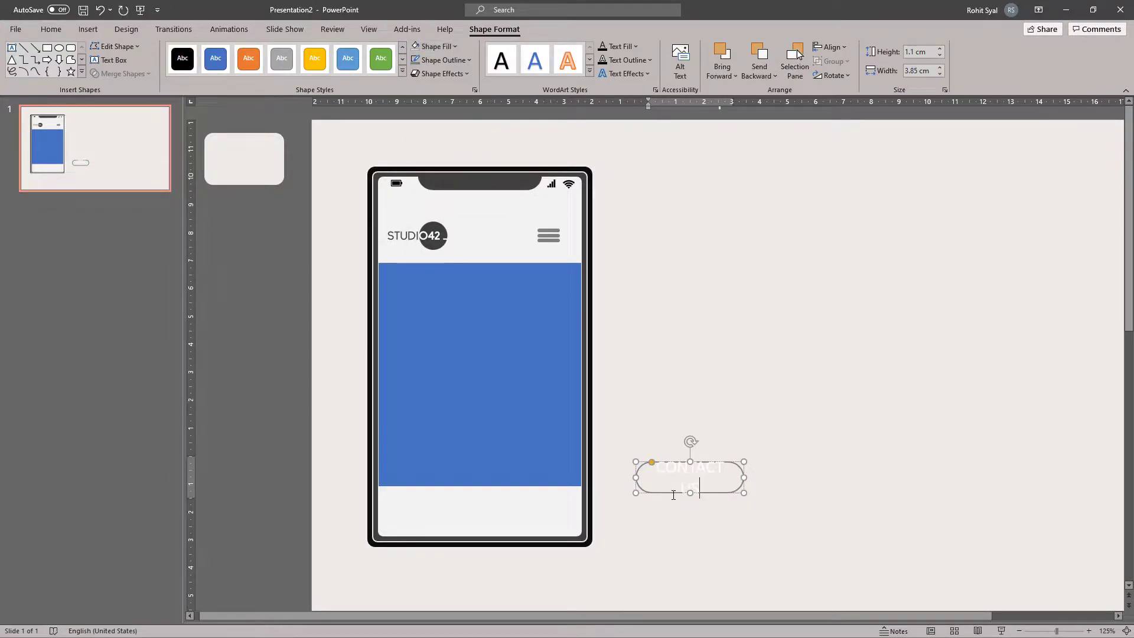
- Make the CONTACT US text dark grey at 12 pt and shorten the button
left_click(61, 28)
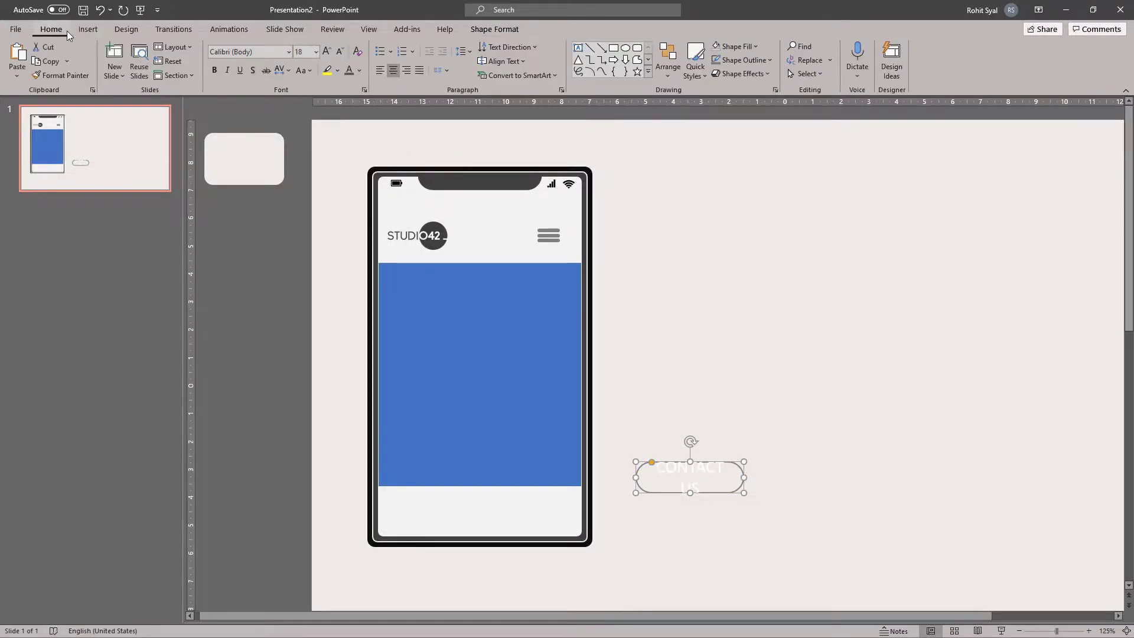
left_click(348, 70)
left_click(341, 52)
left_click(341, 52)
left_click(341, 52)
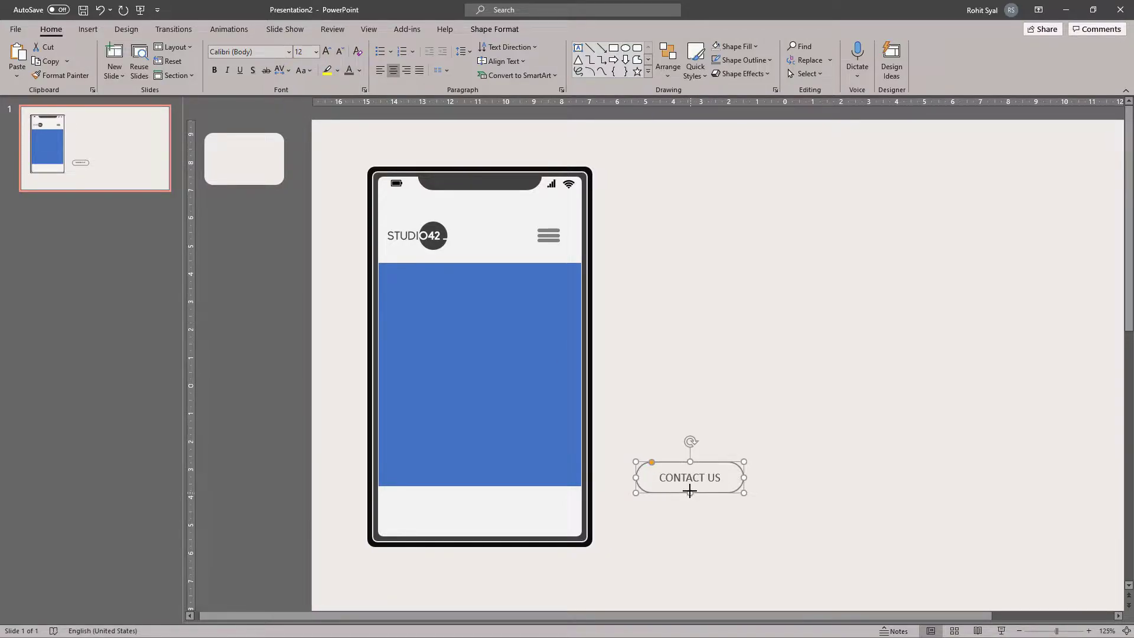
left_click_drag(689, 492, 474, 523)
left_click(678, 444)
- Select the phone mockup and then its outer frame
scroll(677, 444, "down", 2)
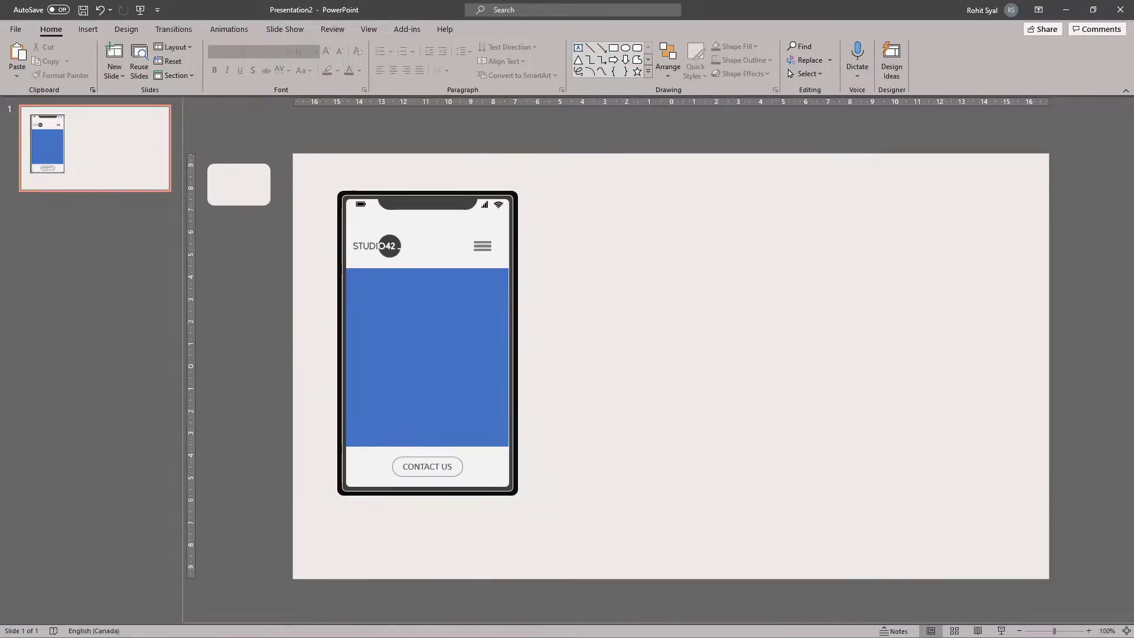
left_click(339, 192)
left_click(393, 196)
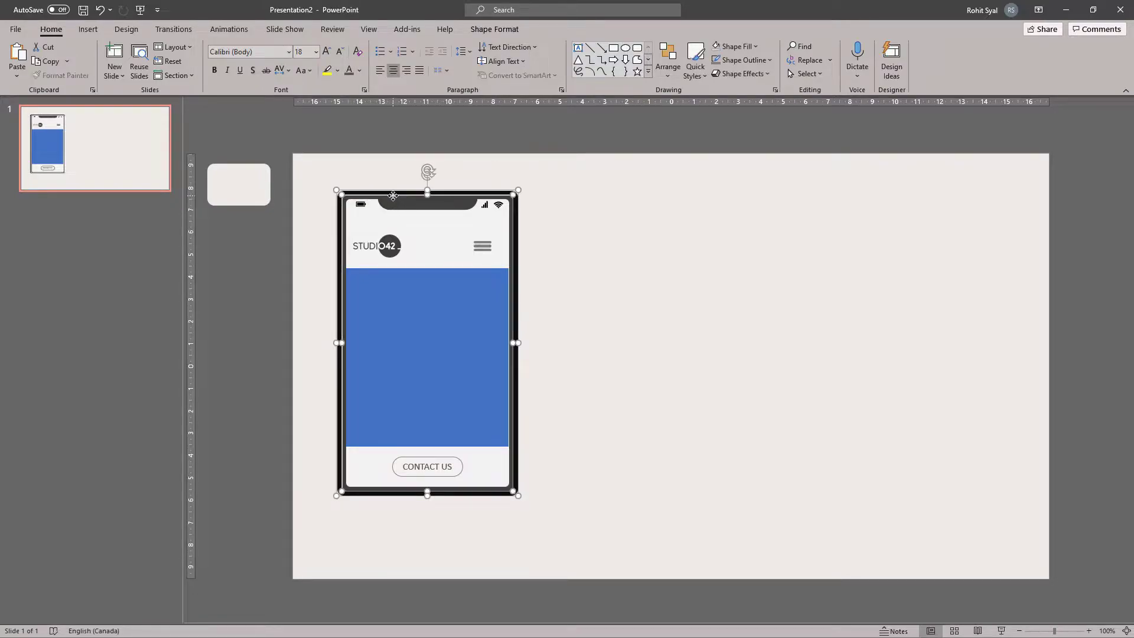
left_click(307, 191)
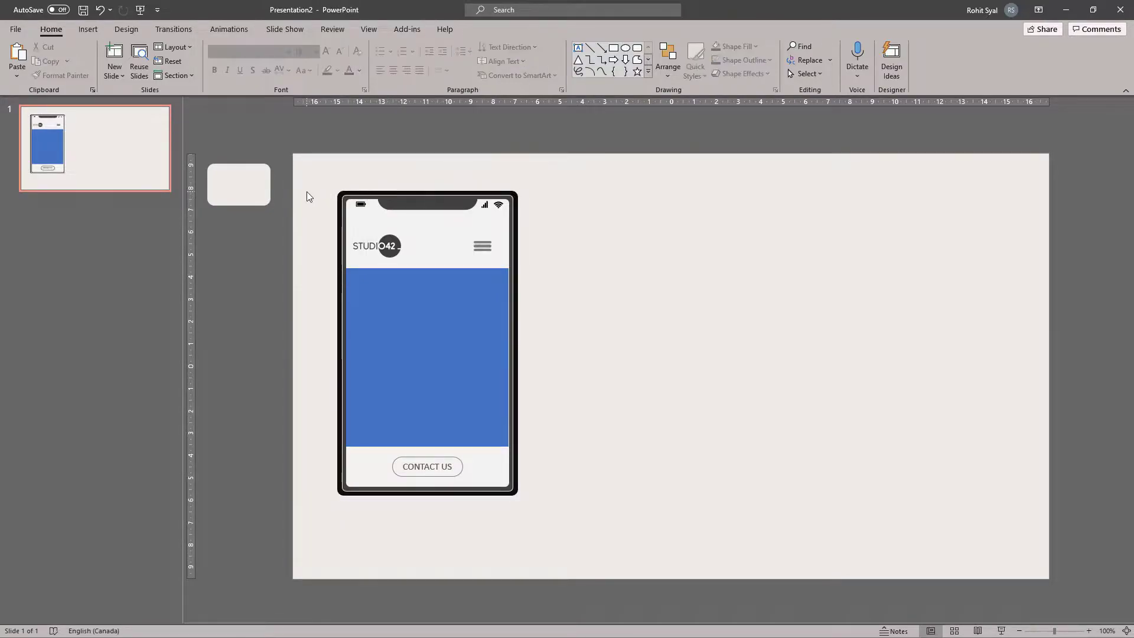
- Set the blue screen rectangle to use a picture fill
left_click(399, 314)
right_click(405, 314)
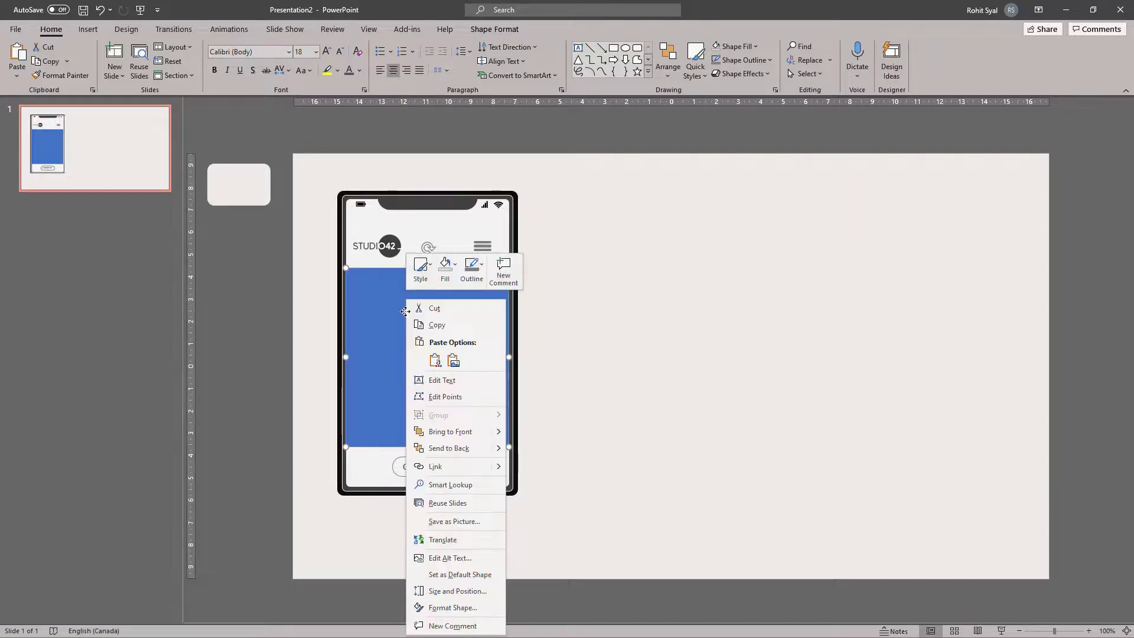
left_click(458, 607)
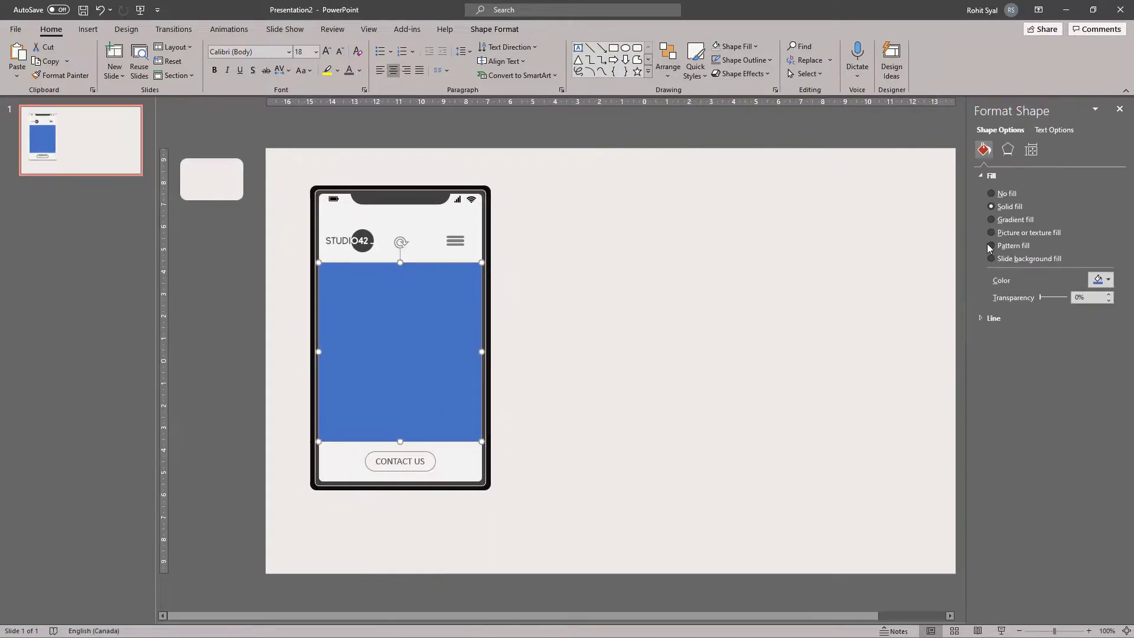
left_click(1009, 234)
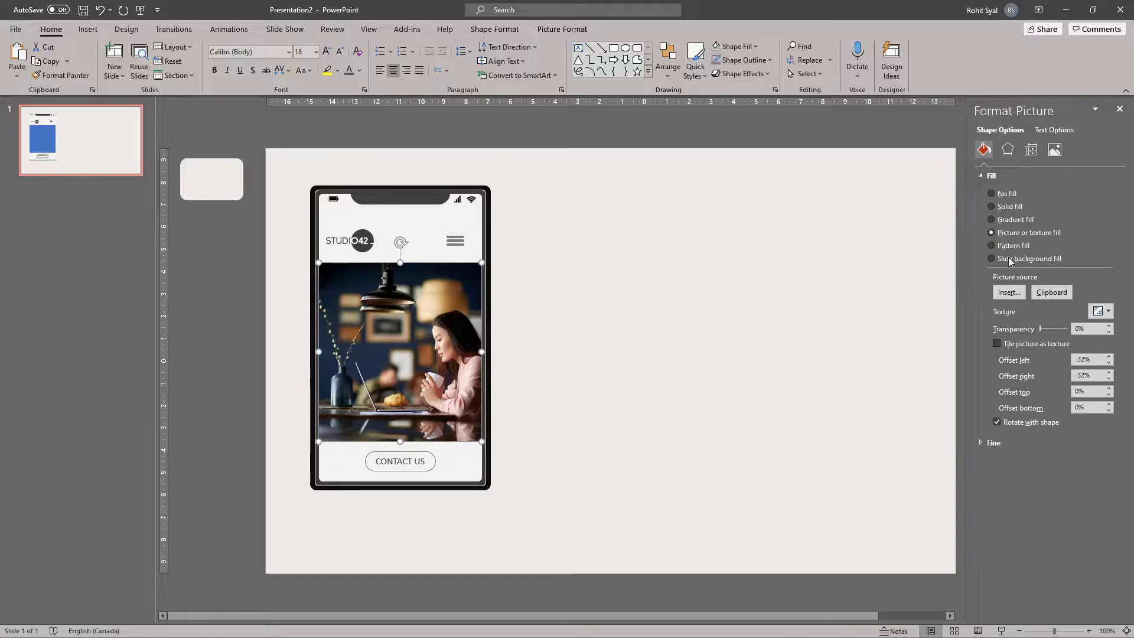
left_click(1005, 292)
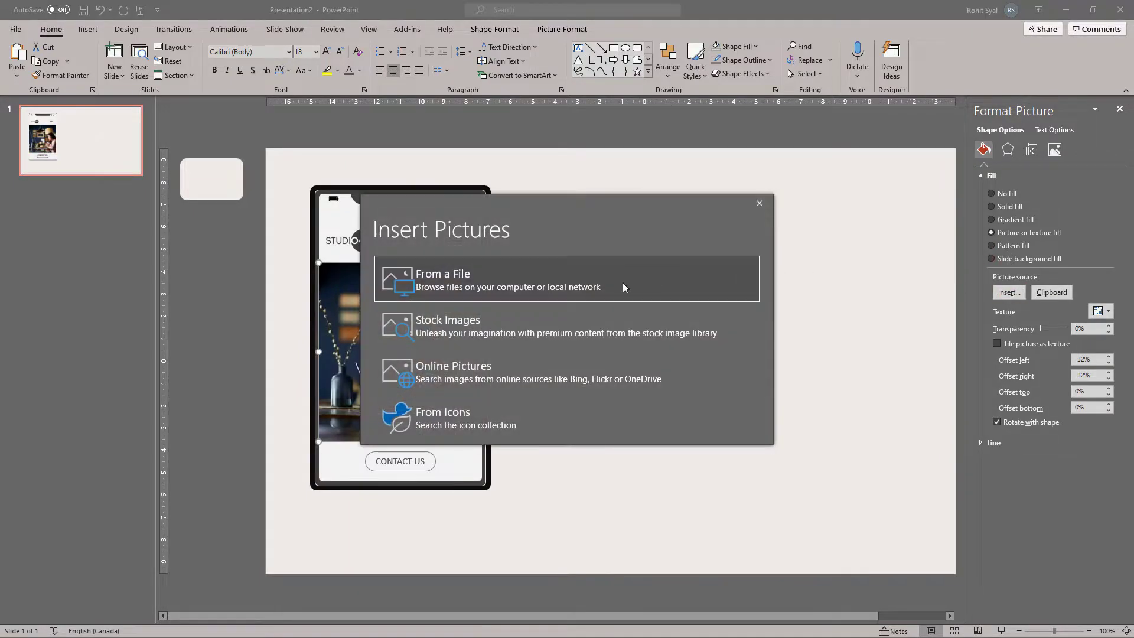
- Pick the stock photo of a woman meditating on a sofa and insert it
left_click(537, 321)
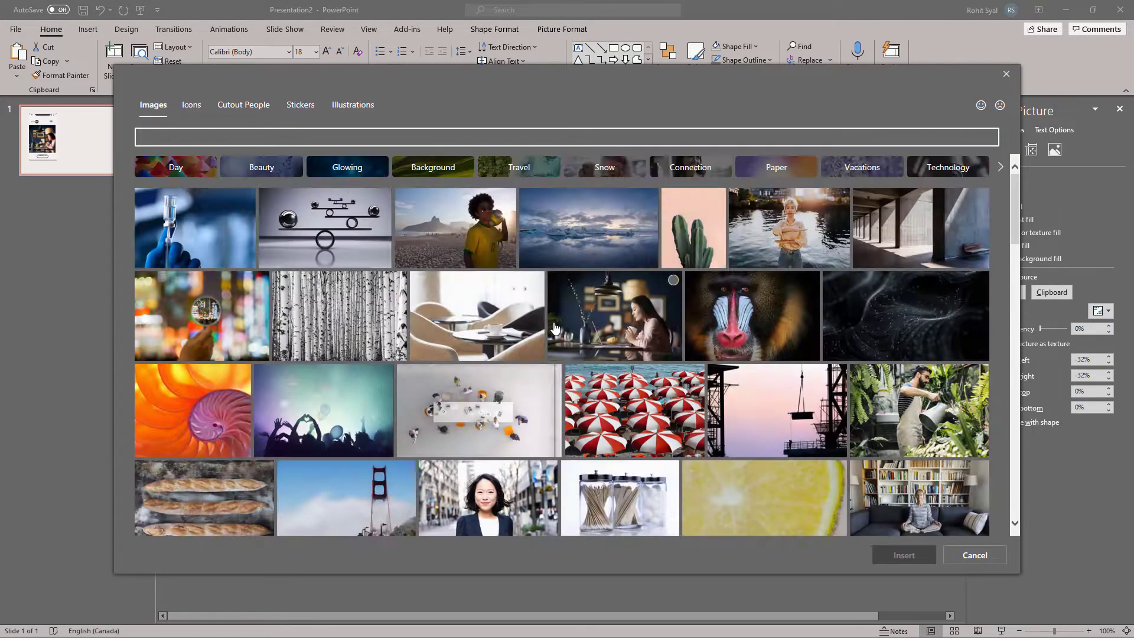
scroll(438, 303, "down", 5)
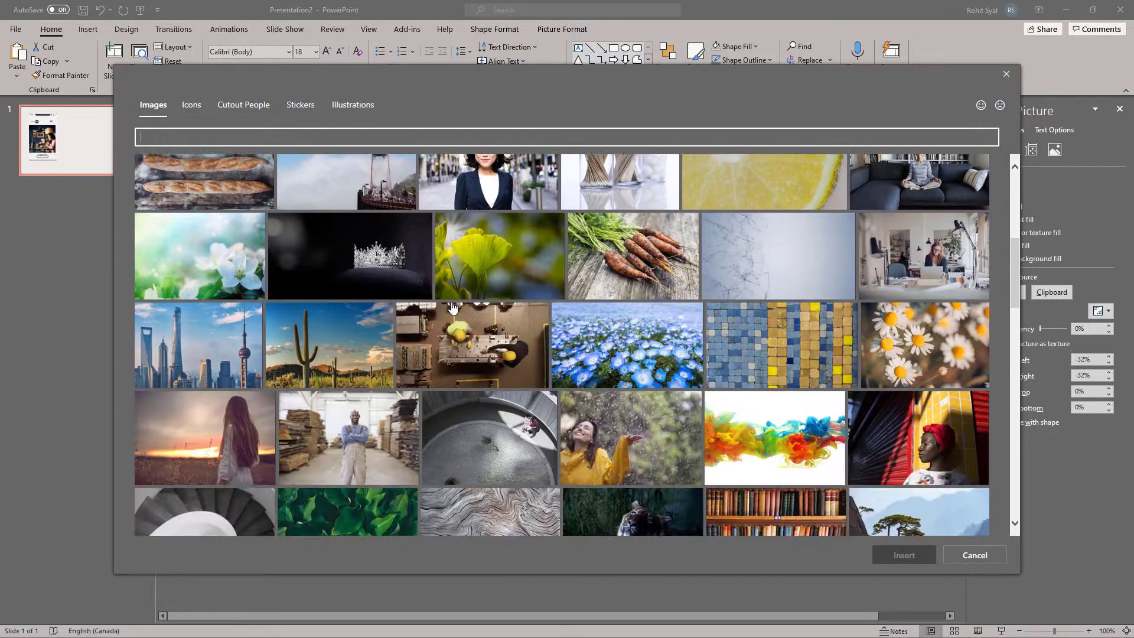
scroll(463, 324, "up", 2)
scroll(462, 324, "up", 3)
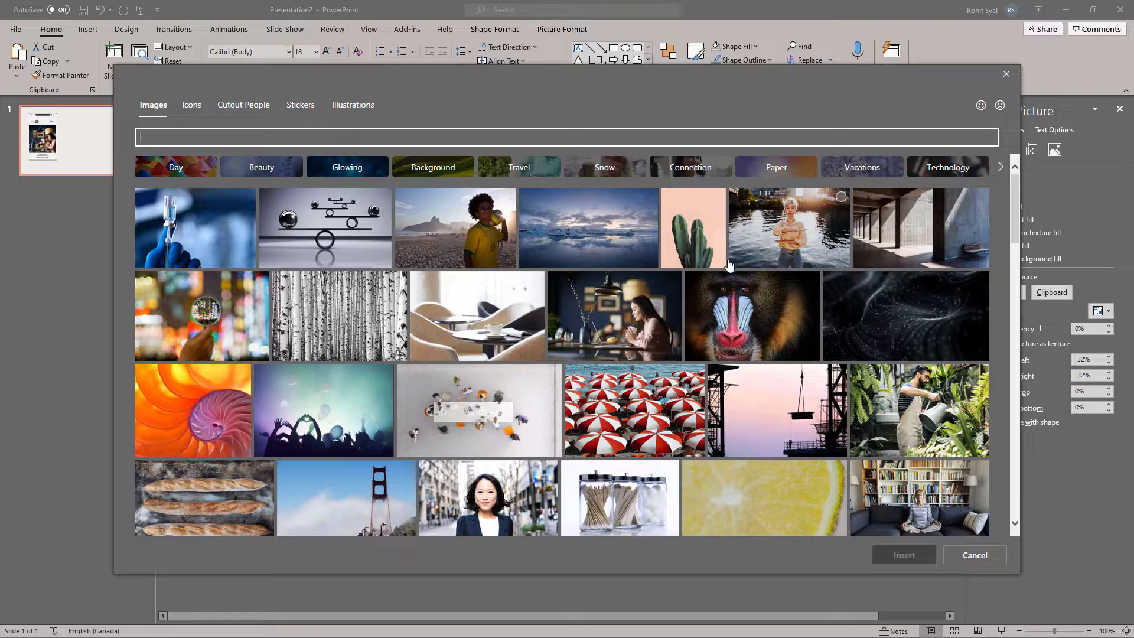
scroll(661, 328, "down", 3)
left_click(916, 334)
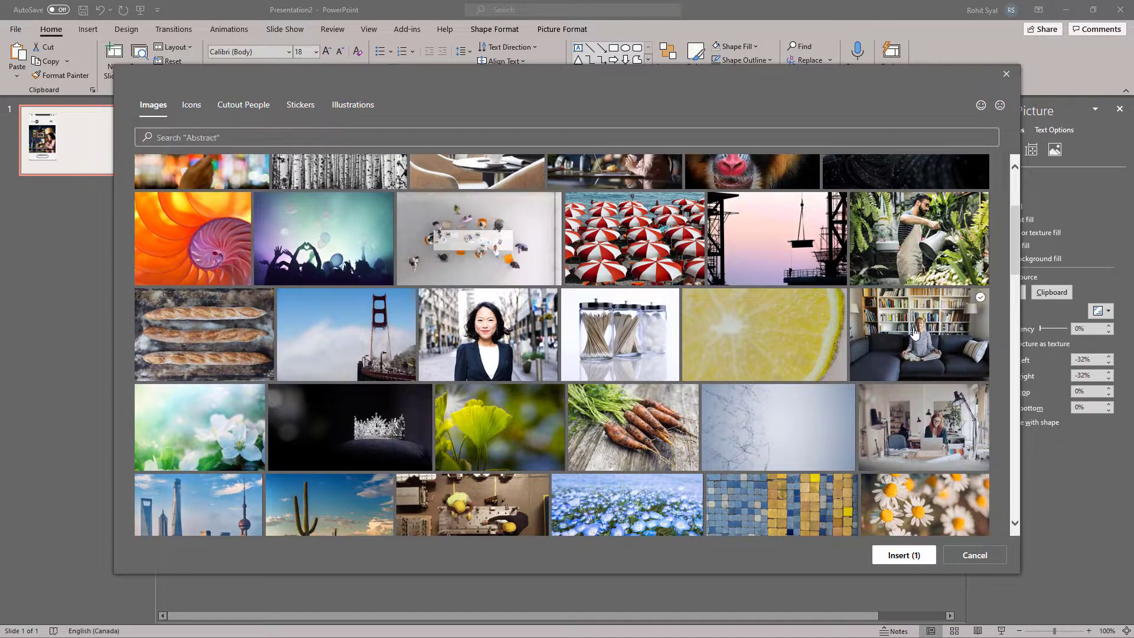
left_click(883, 556)
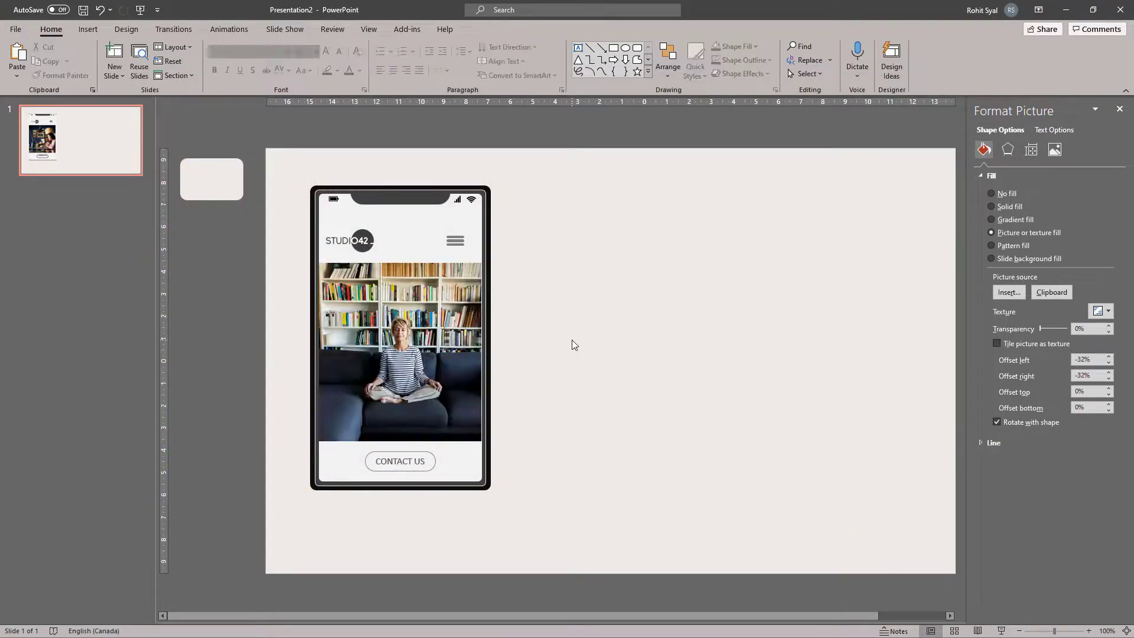
left_click(570, 338)
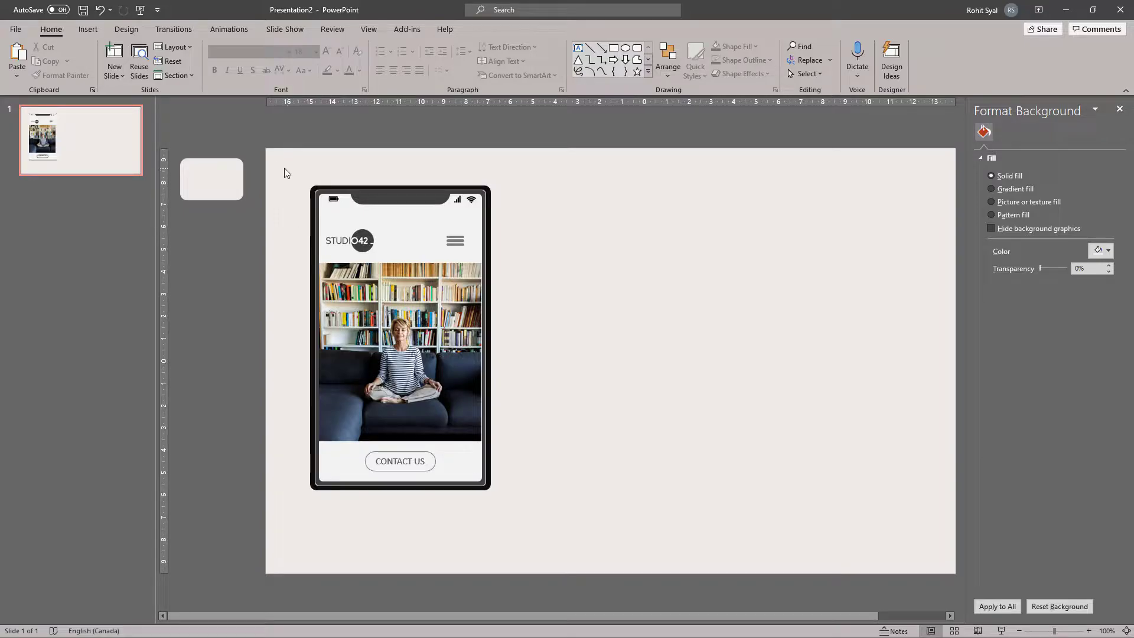
scroll(647, 246, "down", 3)
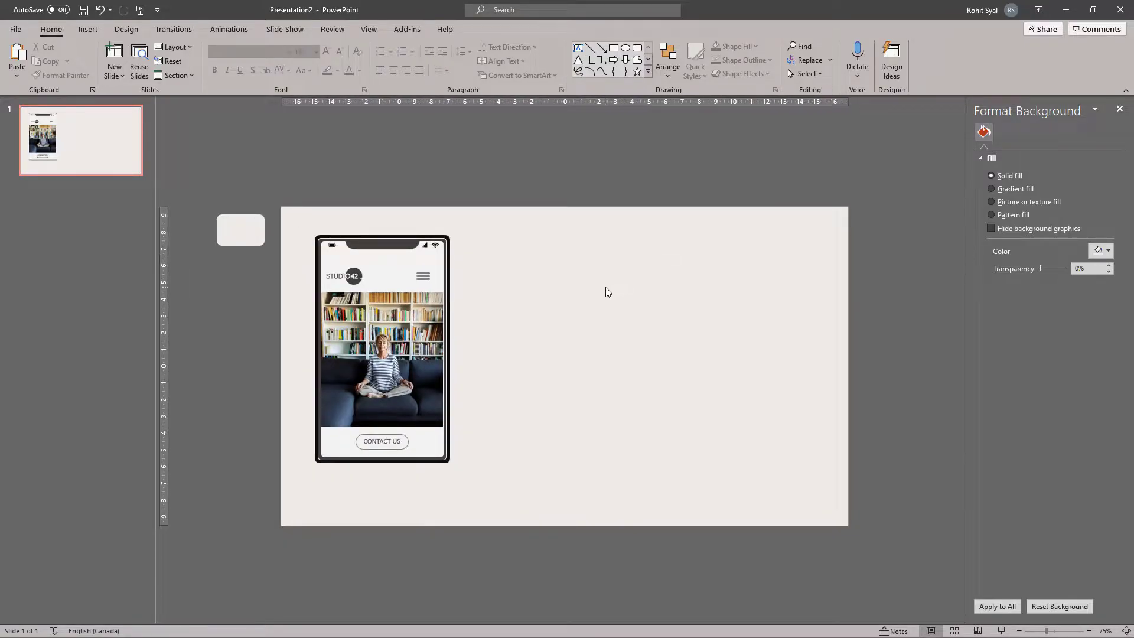
- Copy the phone mockup three times and line the four phones up in a row
left_click(1119, 109)
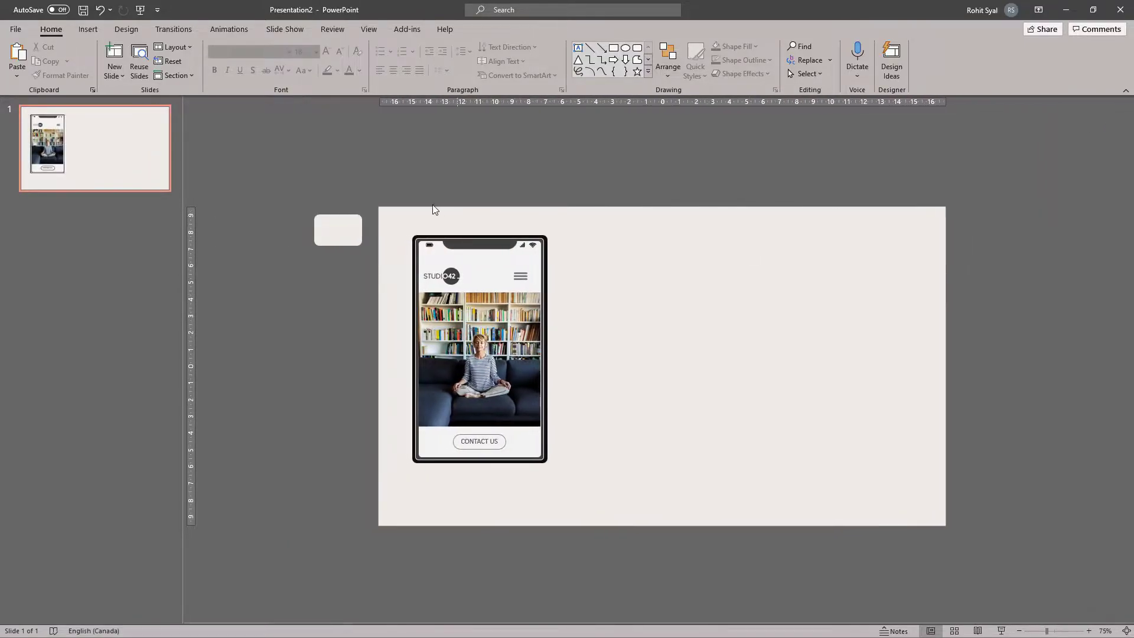
left_click_drag(394, 207, 621, 553)
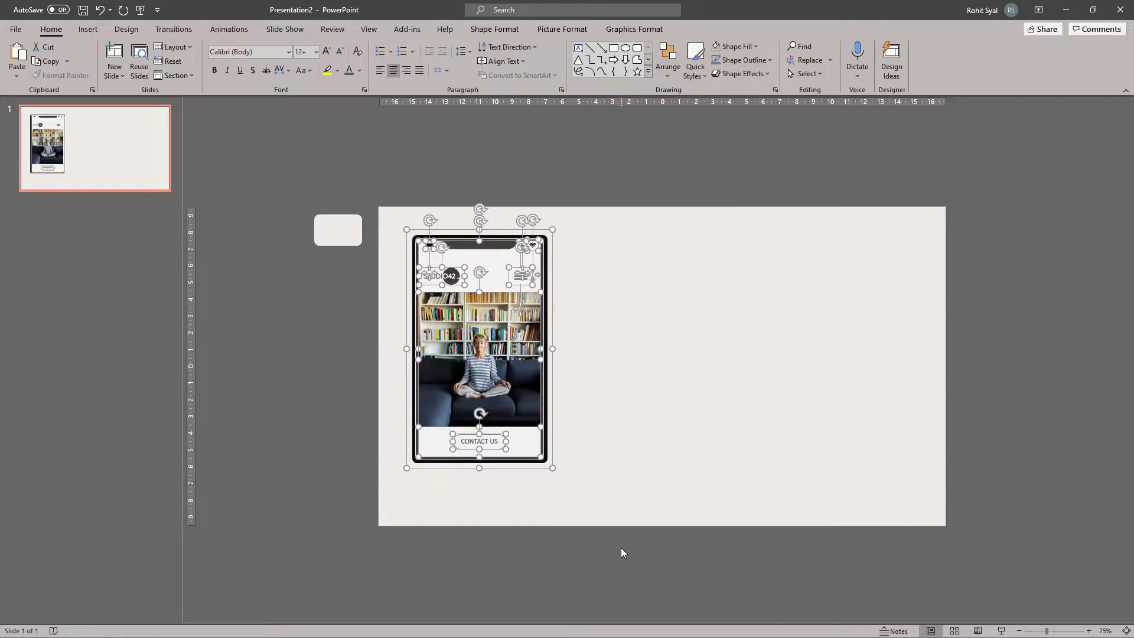
key("ctrl+c")
key("ctrl+v")
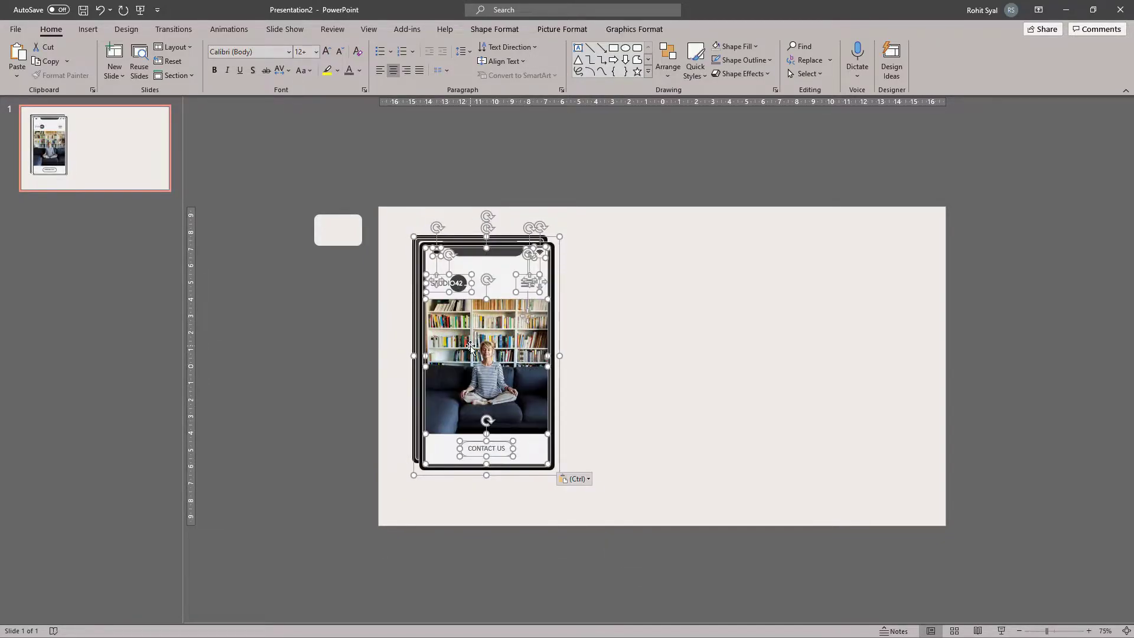
left_click_drag(462, 341, 617, 341)
key("ctrl+v")
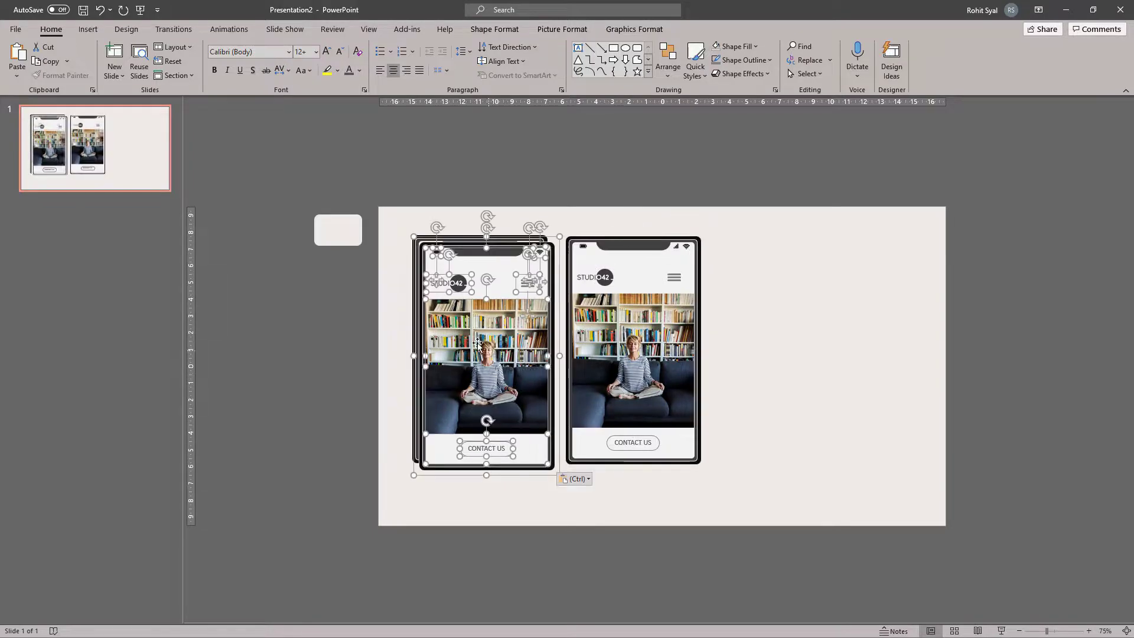
left_click_drag(469, 335, 767, 348)
key("ctrl+v")
left_click_drag(473, 339, 929, 338)
left_click(820, 494)
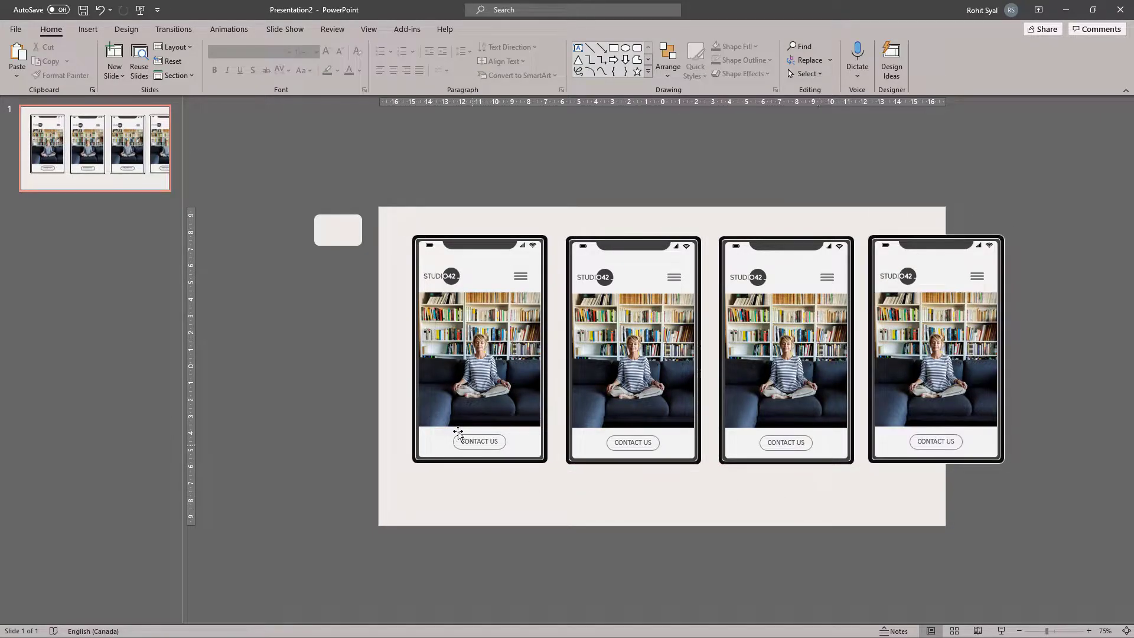
- Group the four phones, shrink them to fit, centre them, then ungroup
left_click_drag(385, 198, 1075, 517)
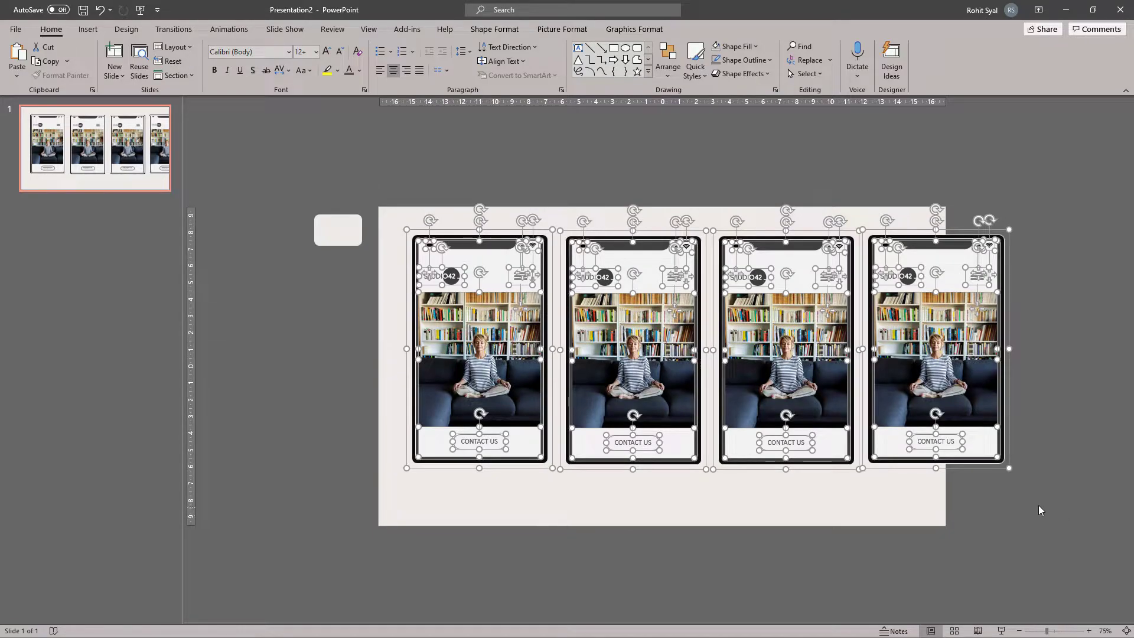
key("ctrl+g")
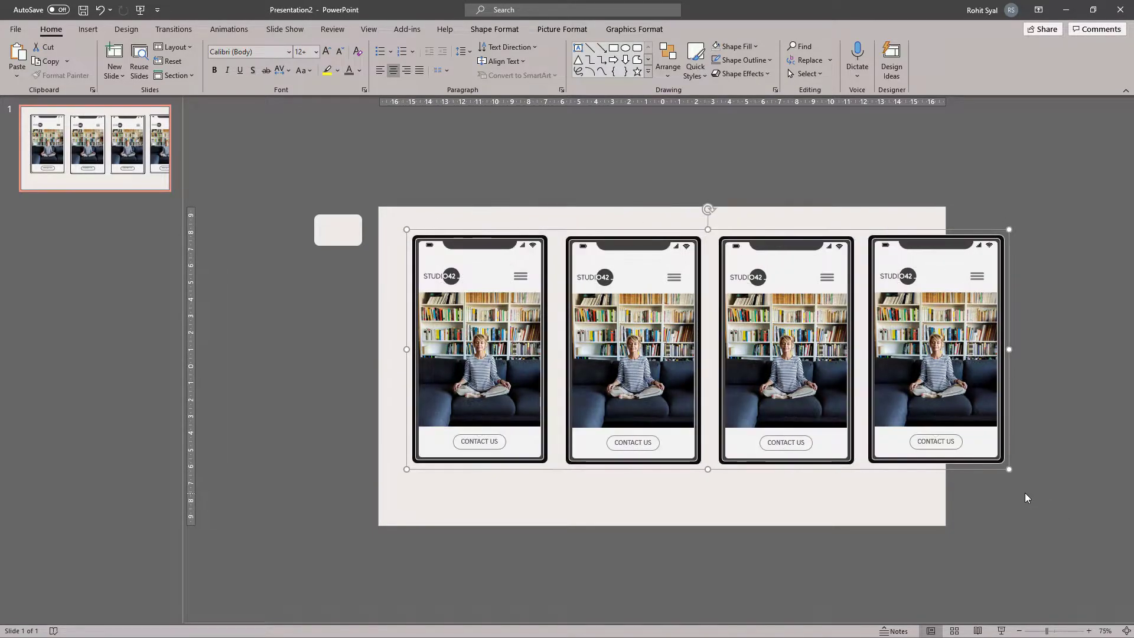
left_click_drag(1009, 468, 930, 414)
left_click_drag(595, 361, 590, 381)
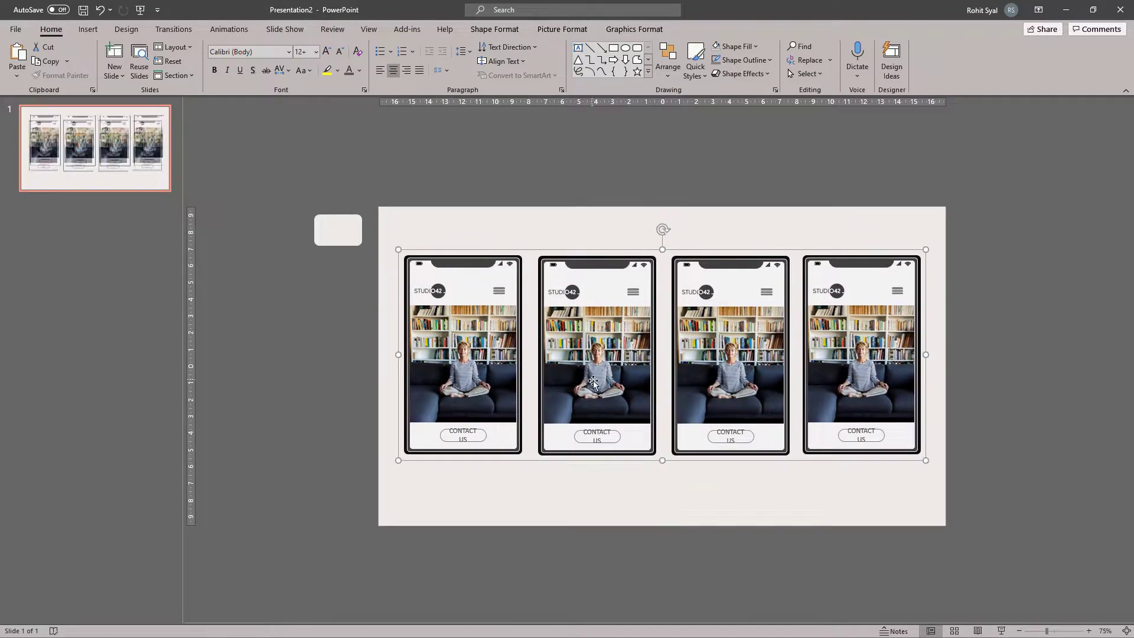
key("ctrl+shift+g")
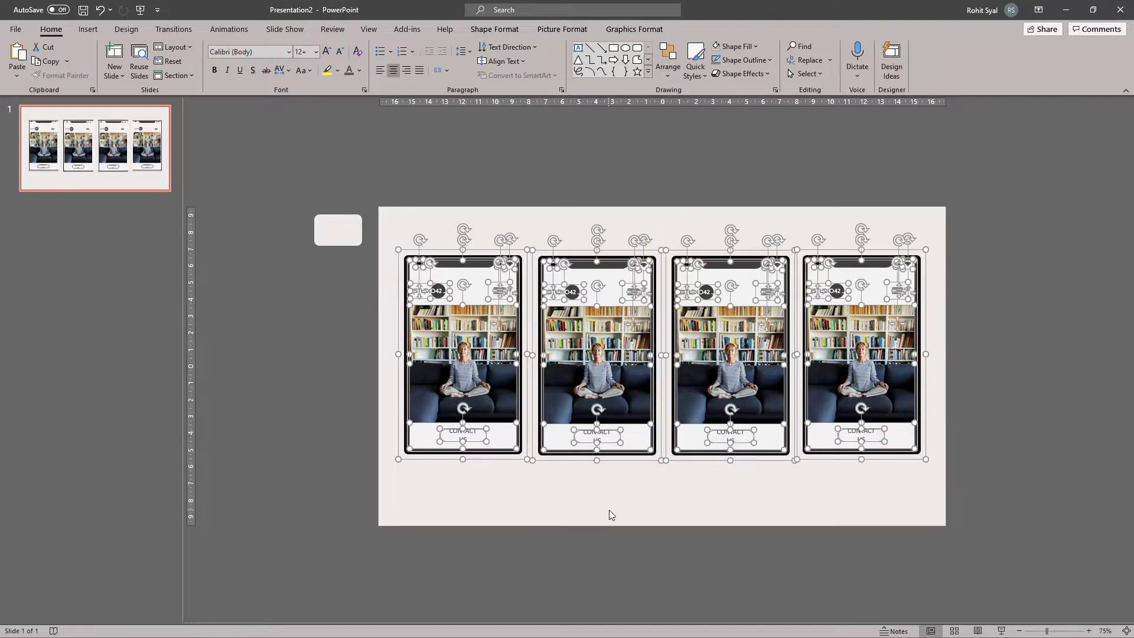
- Reduce the four CONTACT US labels to 10 pt so each fits on one line
left_click_drag(380, 413, 967, 489)
left_click(341, 52)
left_click(341, 52)
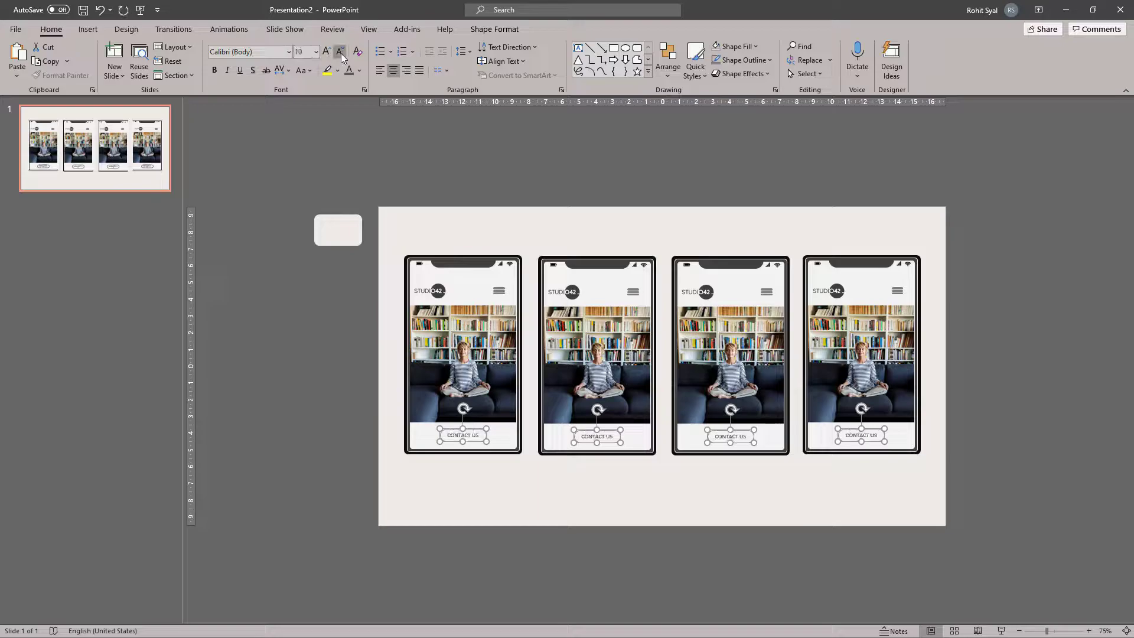
left_click(253, 114)
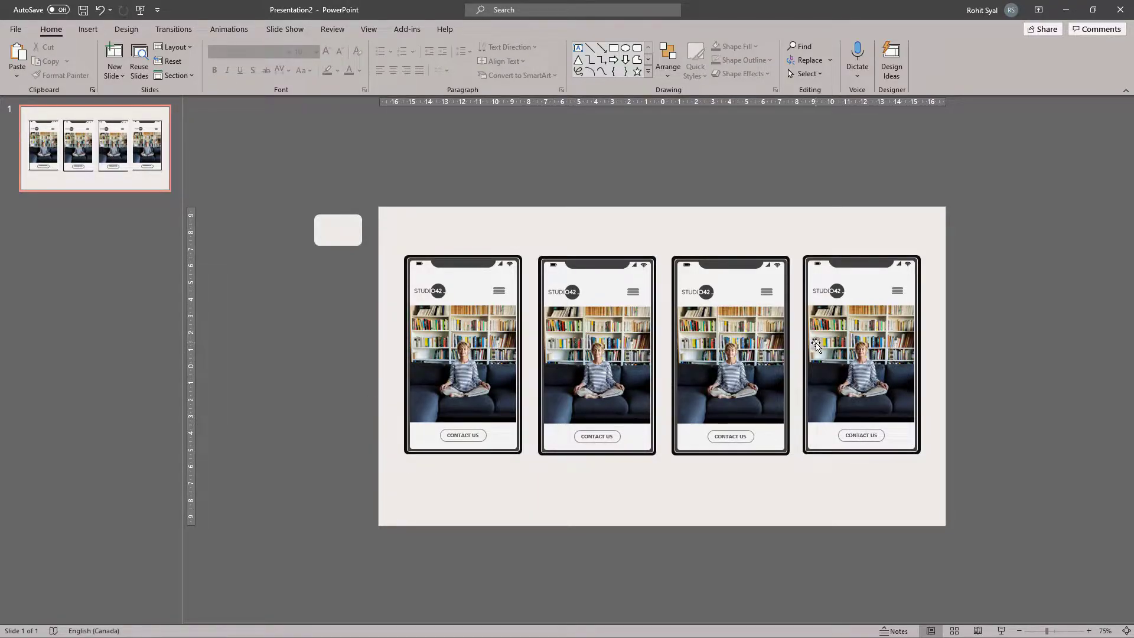
- Replace the phone's picture with the stock photo of the curly-haired woman
left_click(598, 350)
right_click(598, 349)
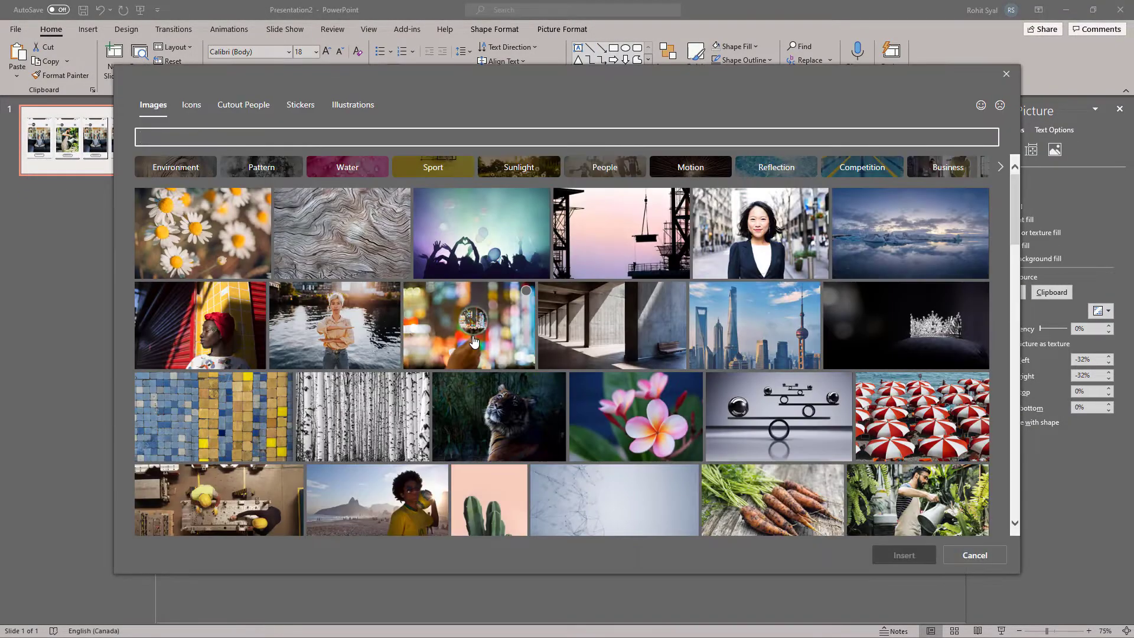
scroll(473, 341, "down", 5)
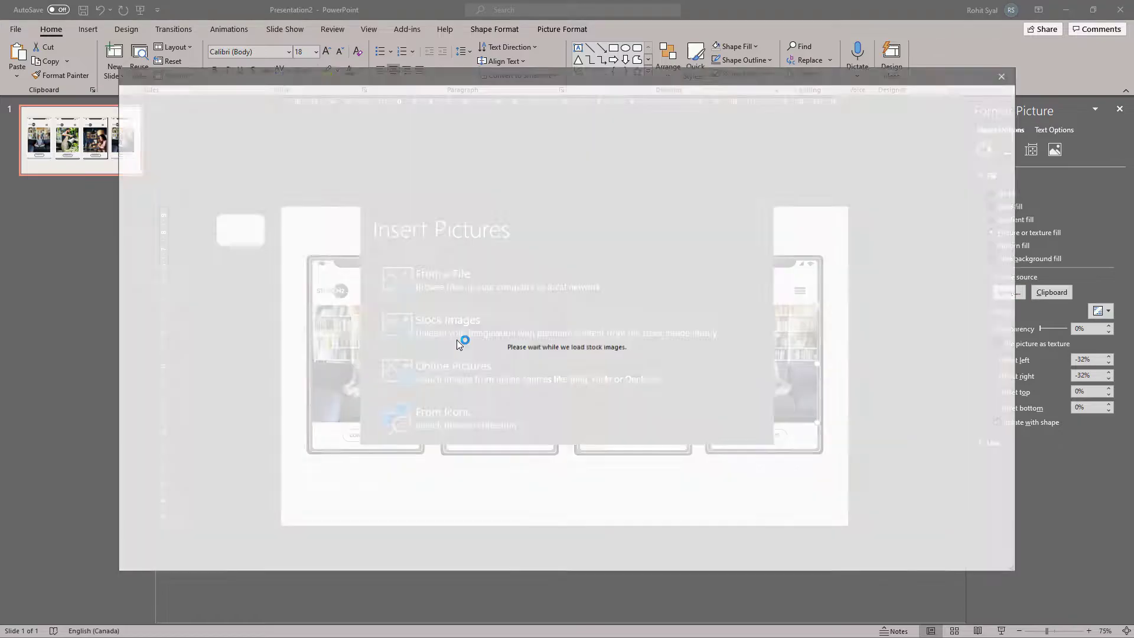
left_click(456, 339)
scroll(438, 349, "down", 10)
left_click(145, 481)
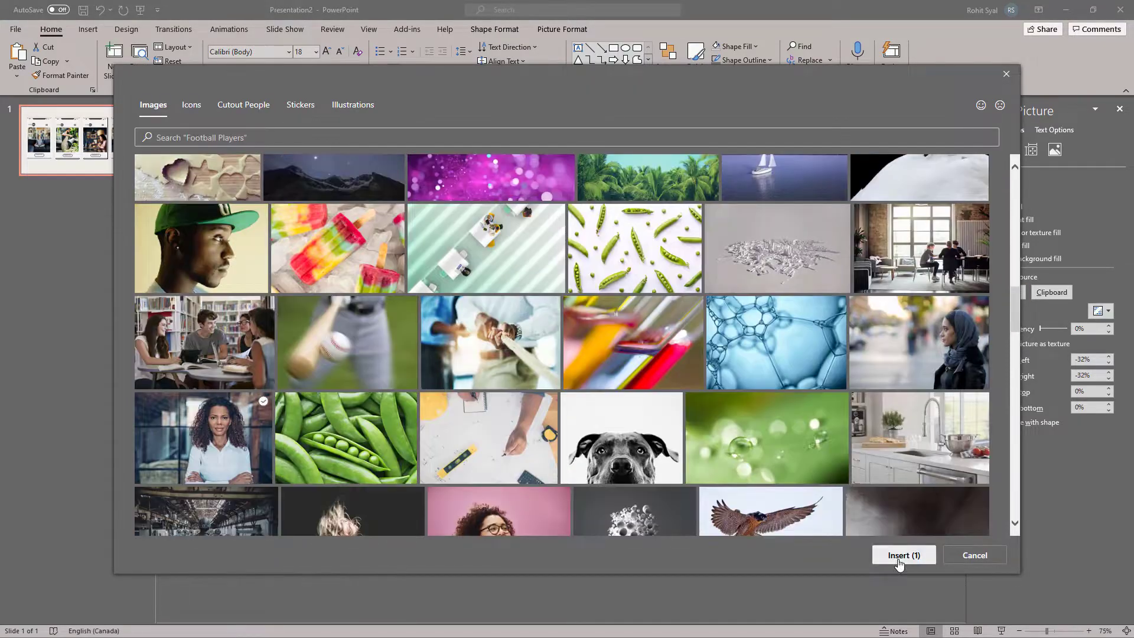
left_click(904, 555)
left_click(777, 507)
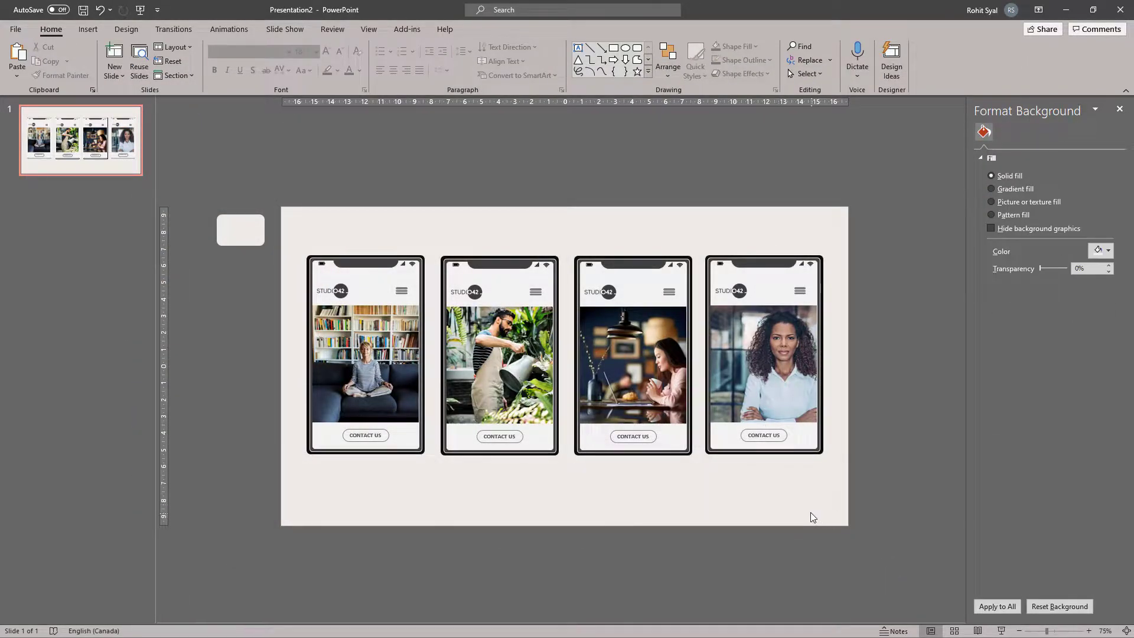
- Crop the fourth phone's picture to reposition the woman's photo within the screen
left_click(761, 355)
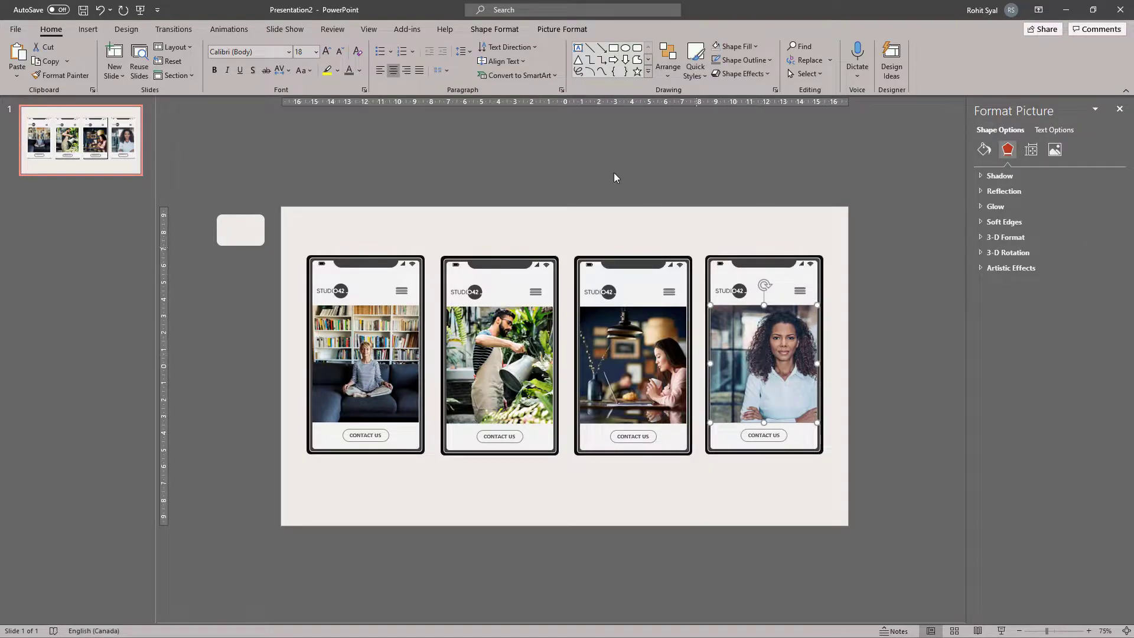
left_click(576, 30)
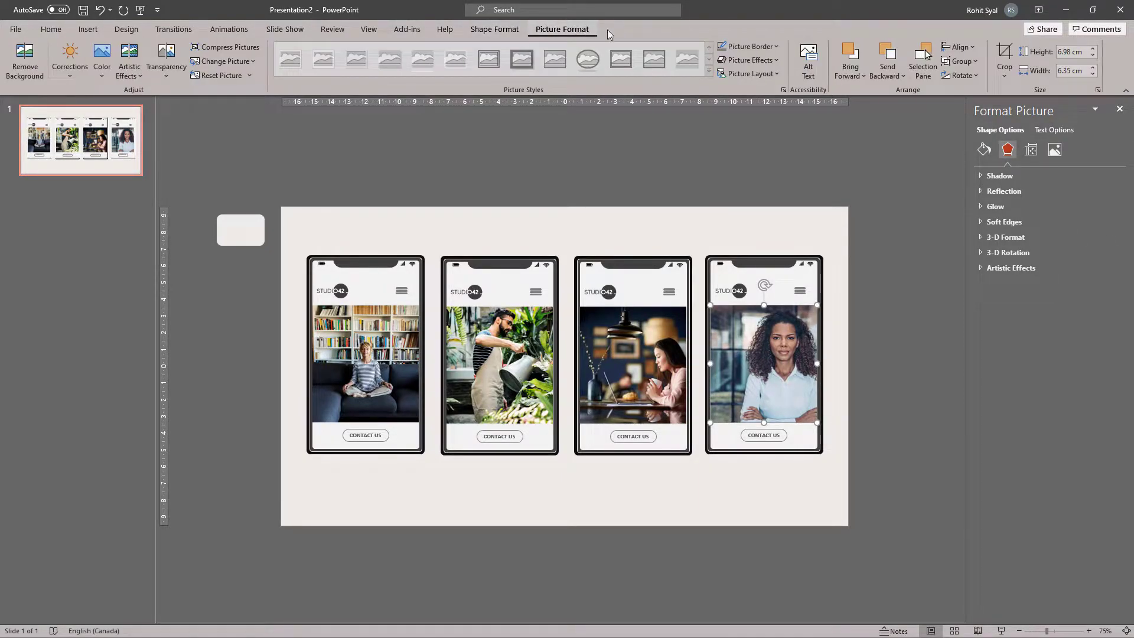
left_click(1004, 57)
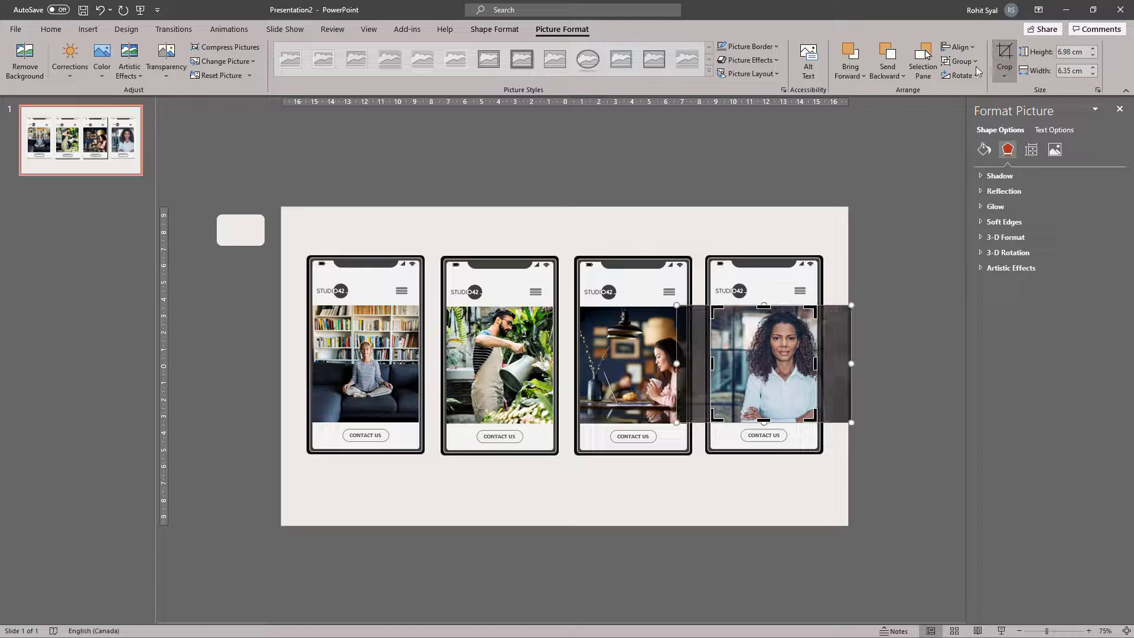
left_click_drag(695, 374, 679, 373)
left_click(884, 363)
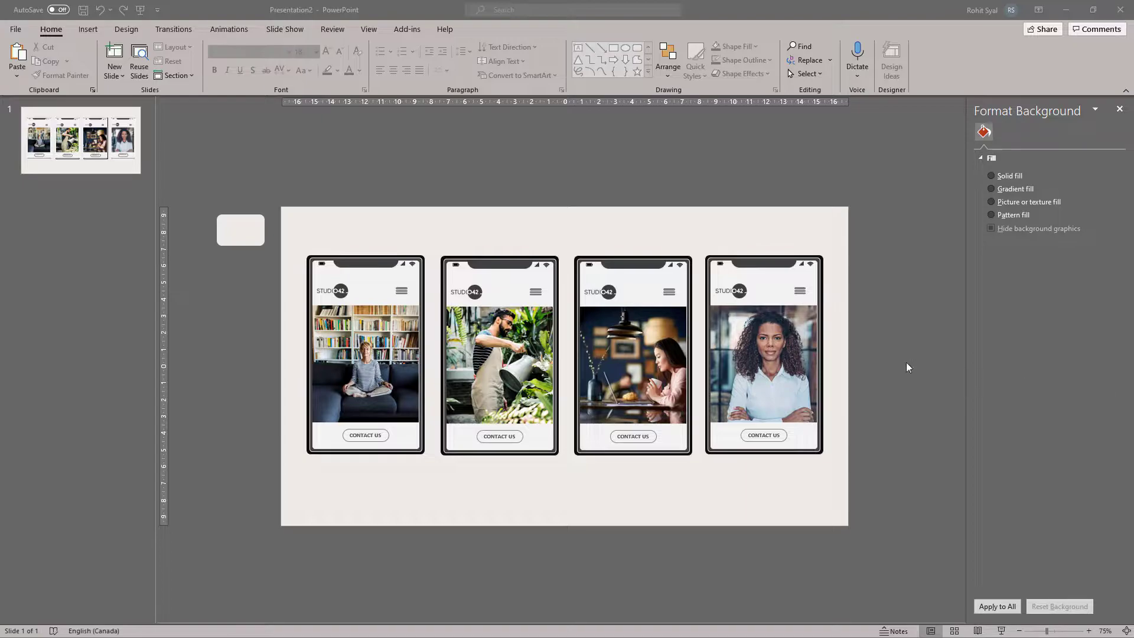
- Add a new slide and paste copies of the first three phone mockups onto it
right_click(59, 204)
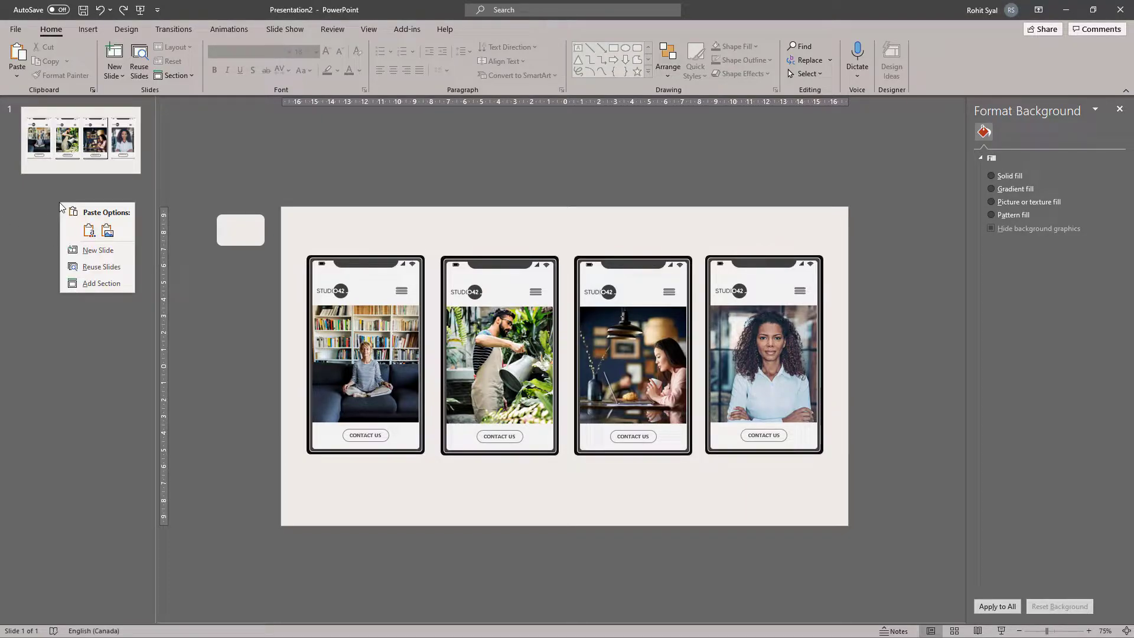
left_click(94, 250)
left_click(80, 167)
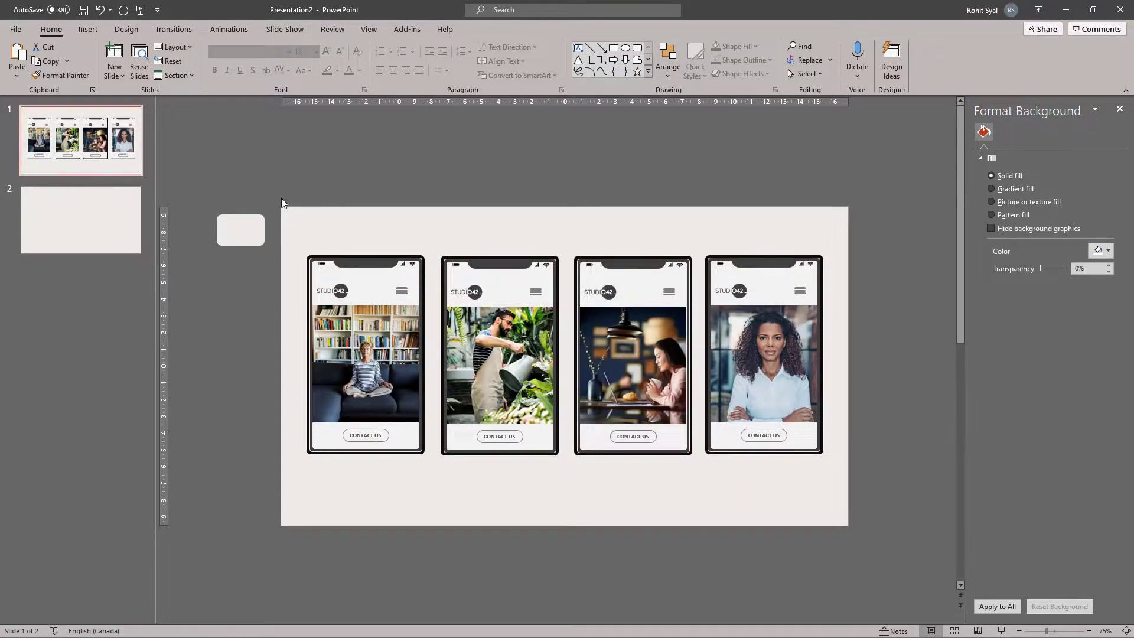
left_click_drag(274, 189, 699, 519)
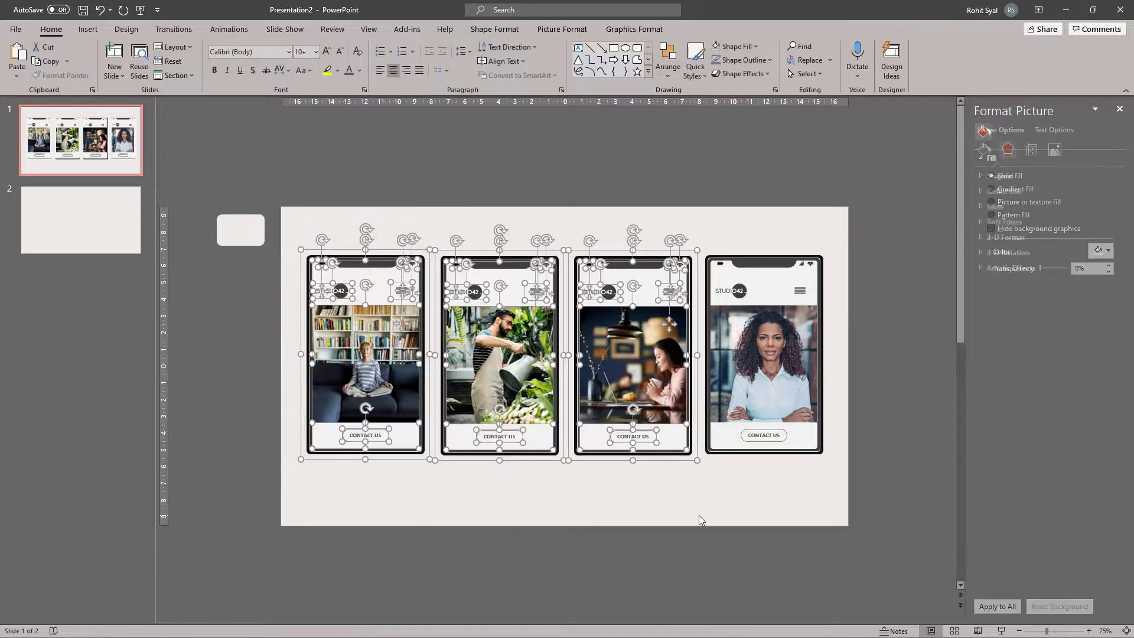
left_click(106, 235)
key("ctrl+v")
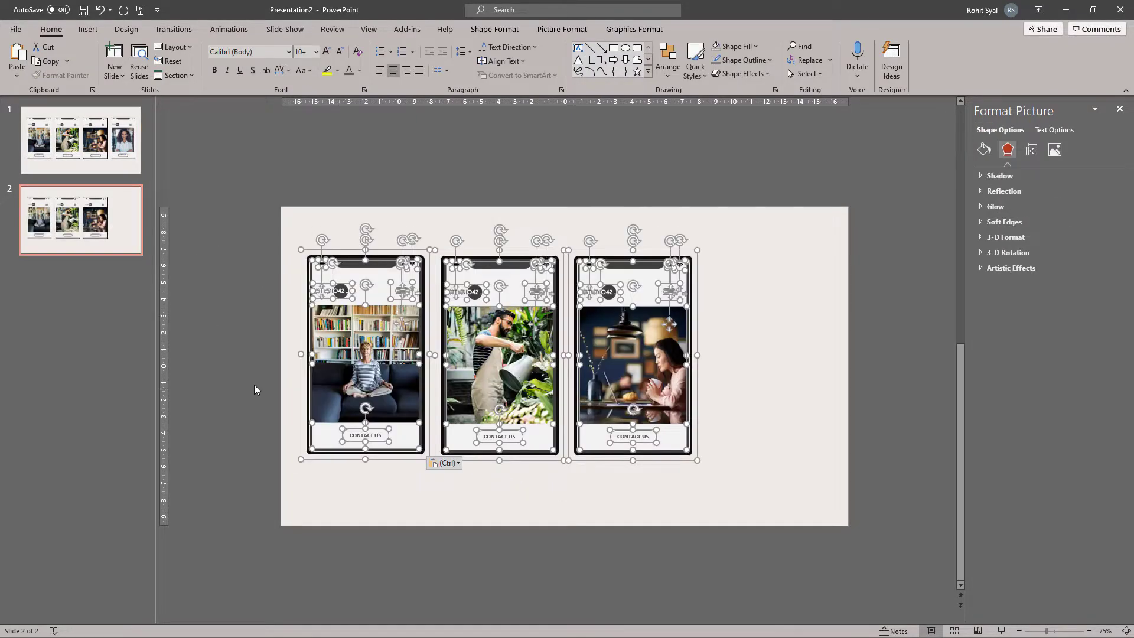
left_click(251, 372)
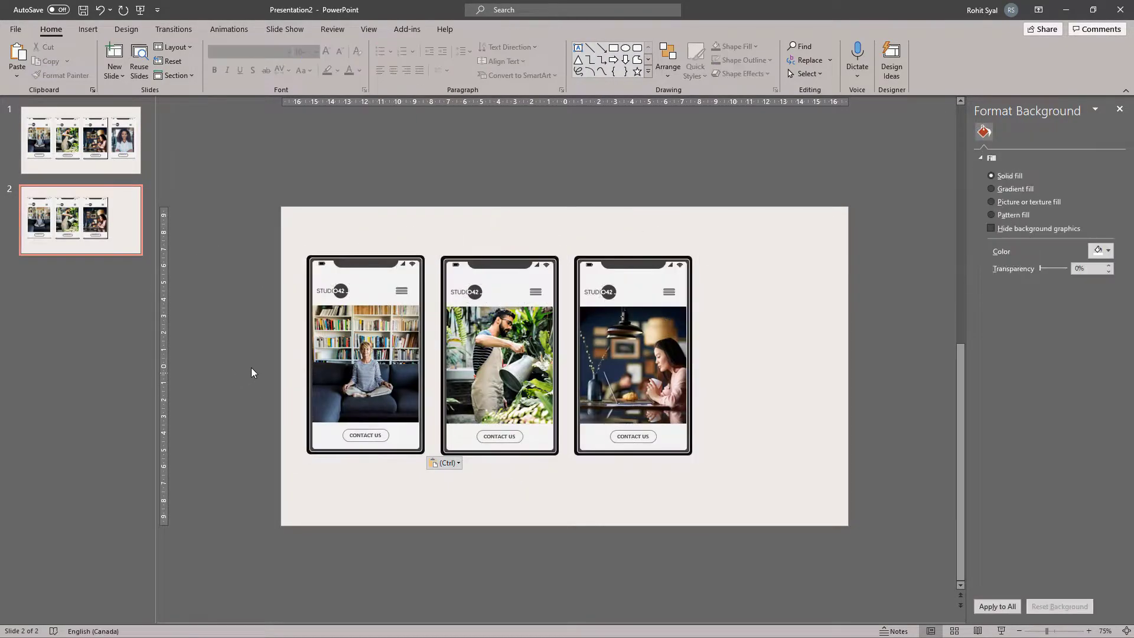
- Delete the black frames of the middle and third phones
left_click(474, 258)
key("Delete")
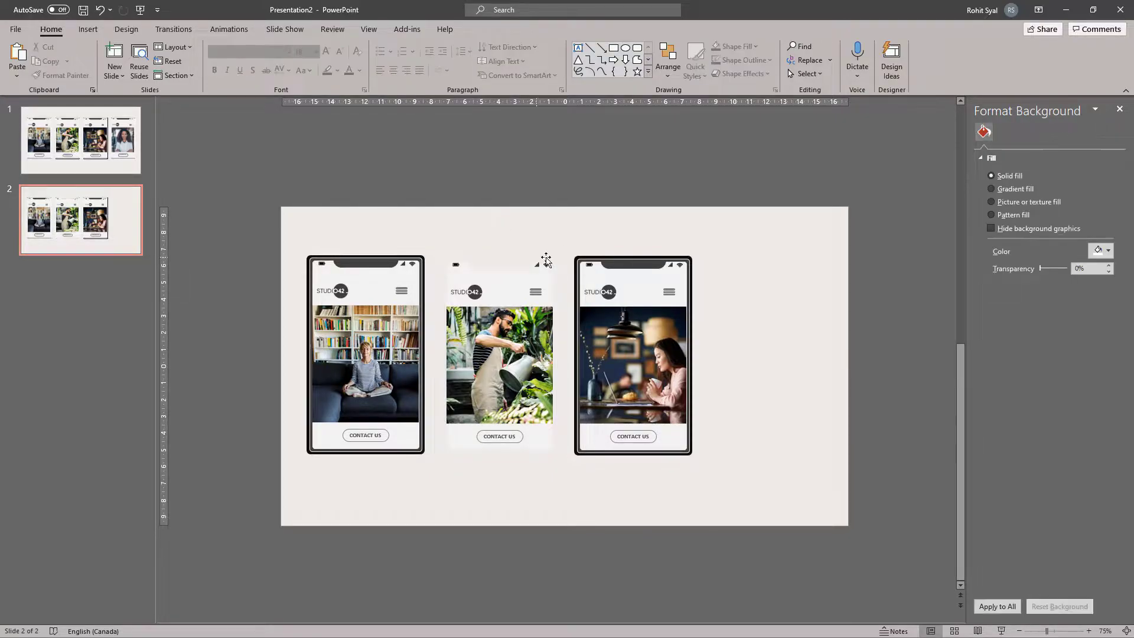
left_click(588, 258)
key("Delete")
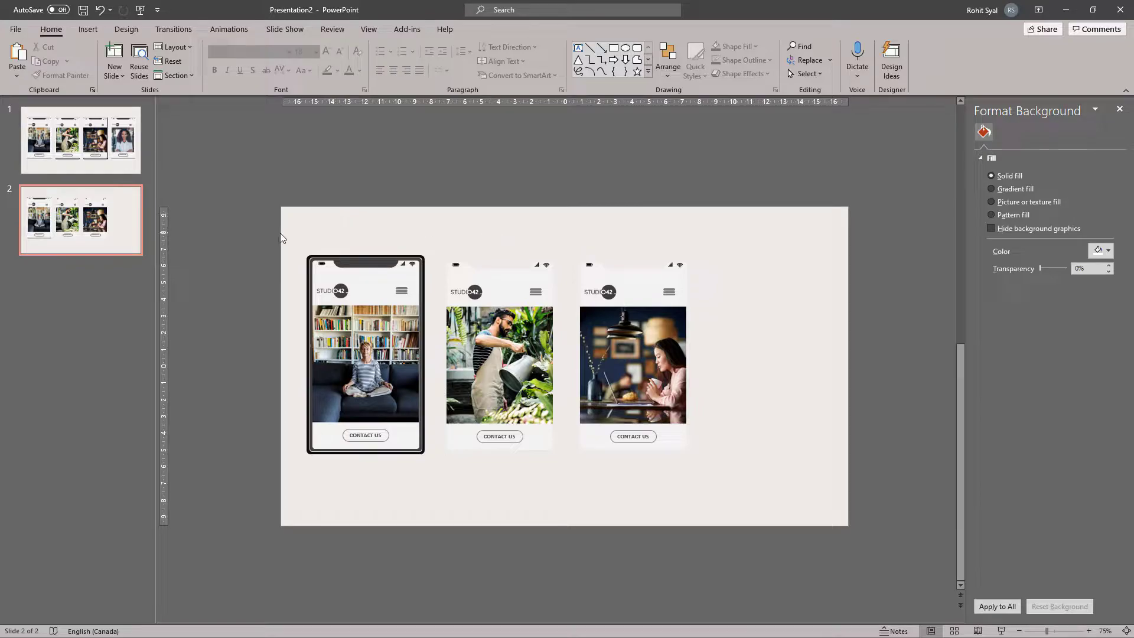
- Group the parts of each of the three phones with Ctrl+G
left_click_drag(293, 233, 438, 473)
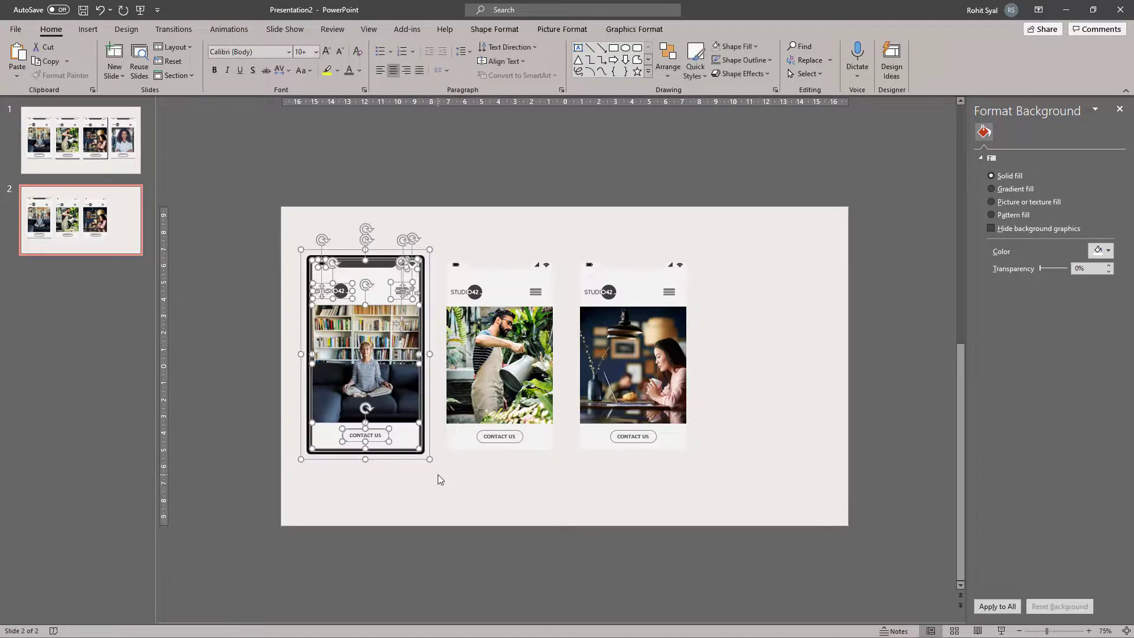
key("ctrl+g")
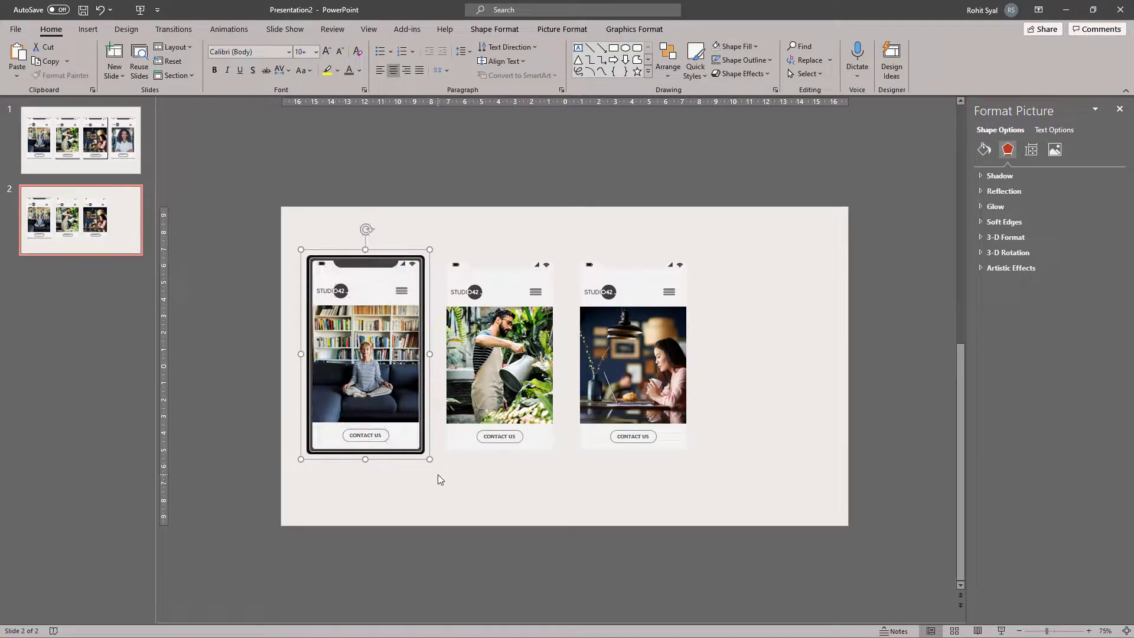
left_click(471, 497)
left_click_drag(431, 228, 577, 485)
key("ctrl+g")
left_click(577, 510)
left_click_drag(560, 223, 742, 471)
key("ctrl+g")
left_click(742, 470)
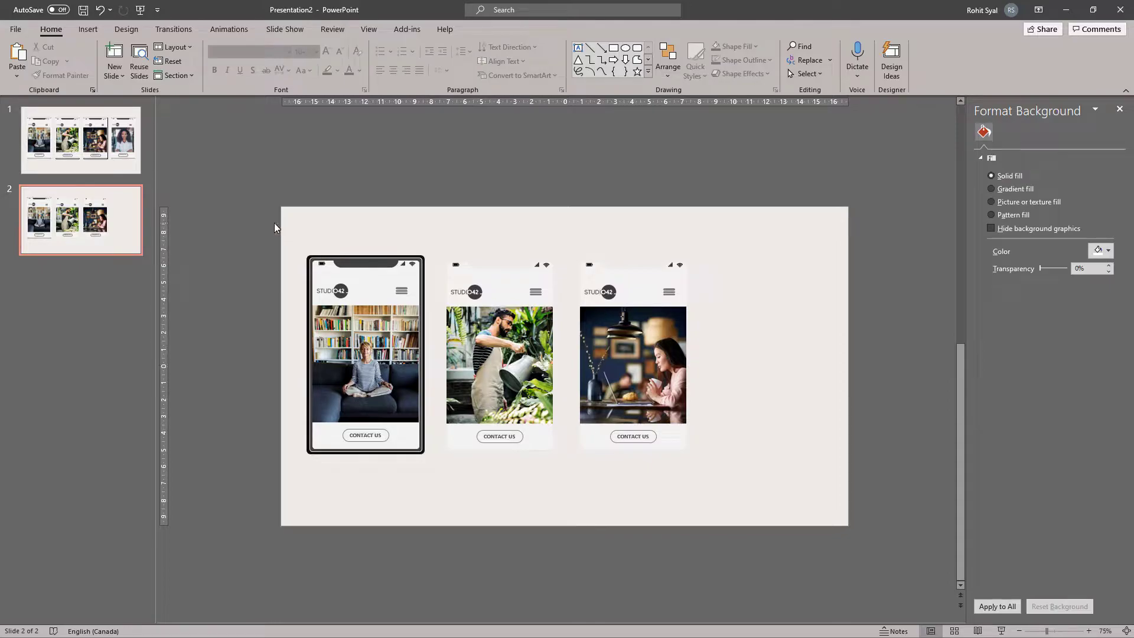
- Apply an isometric Parallel 3-D rotation preset to all three phones
left_click_drag(275, 228, 775, 500)
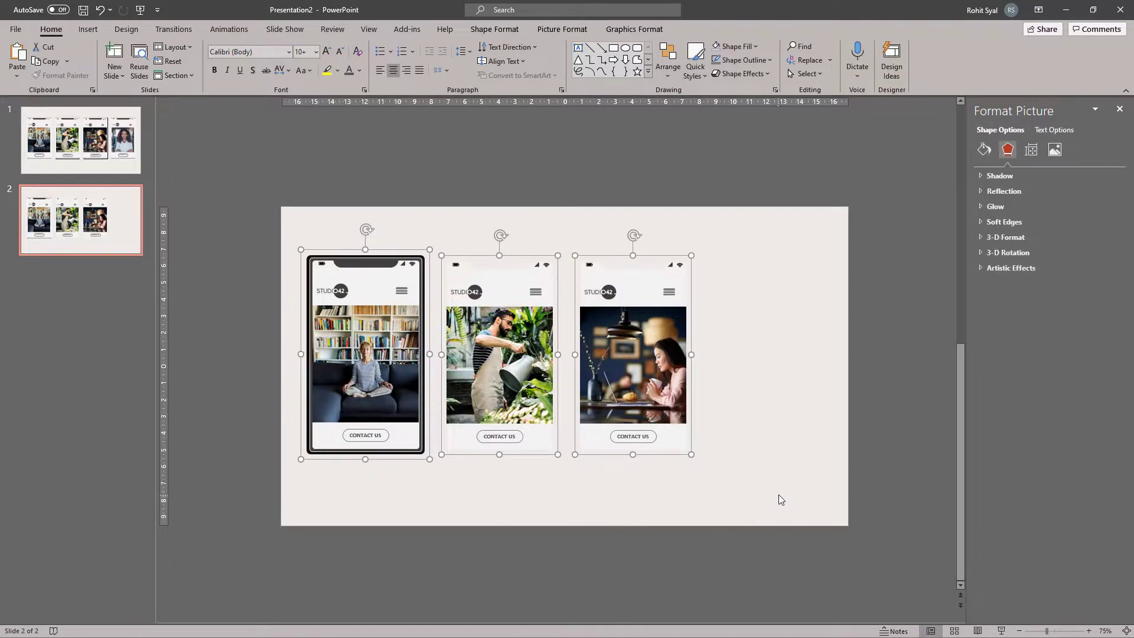
left_click(979, 254)
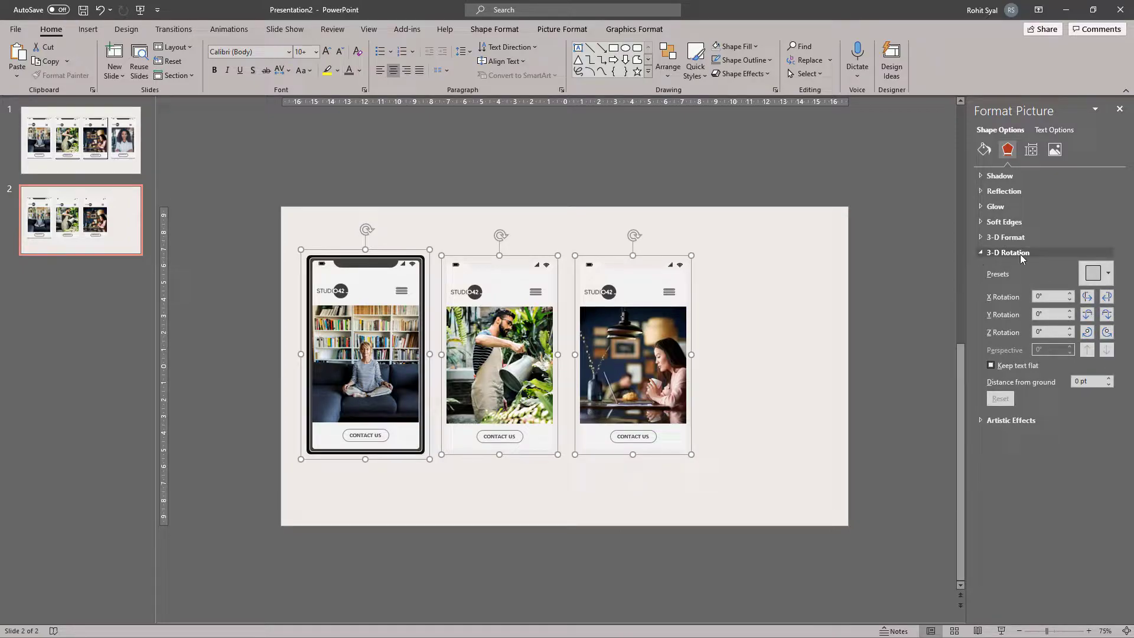
left_click(1100, 275)
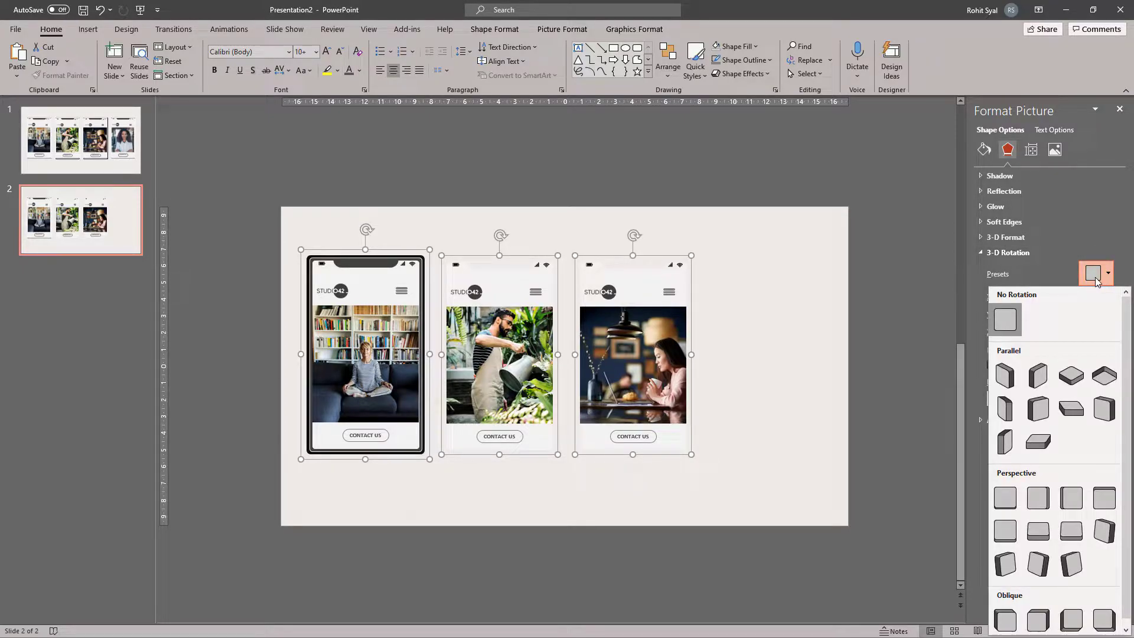
left_click(1070, 383)
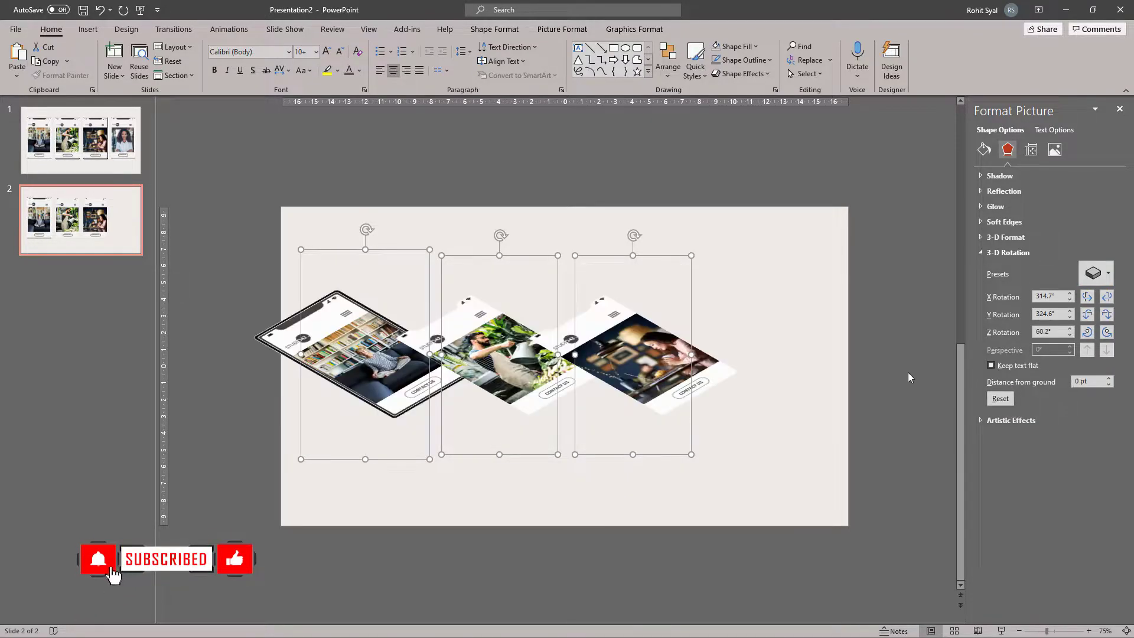
- Move the middle and right phones up toward the slide's top edge
left_click(578, 479)
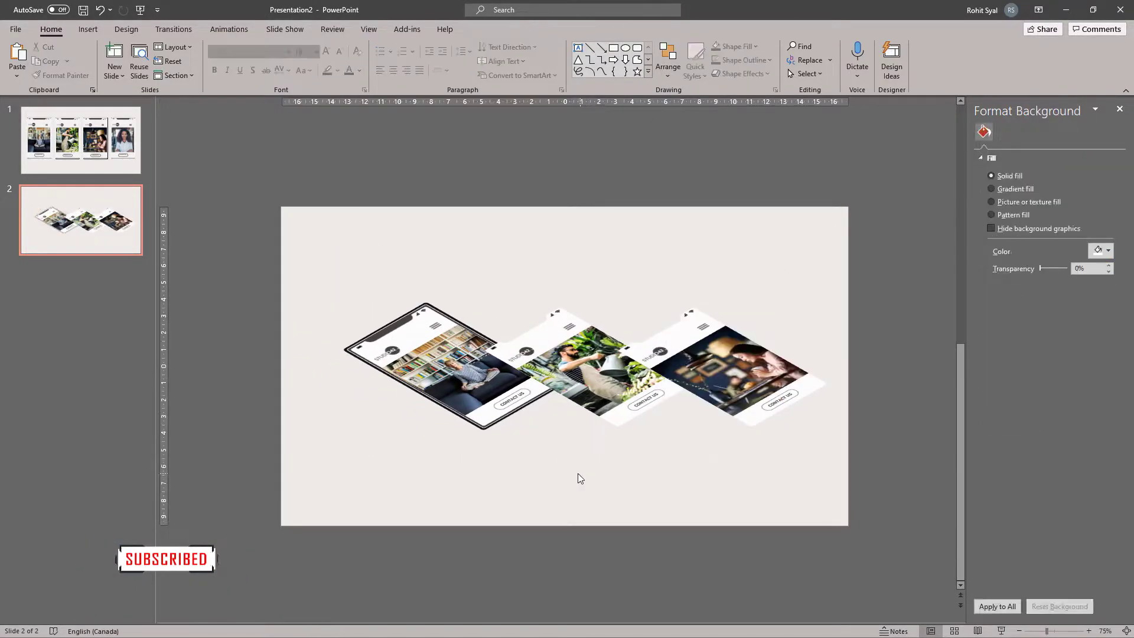
left_click_drag(584, 371, 580, 247)
left_click_drag(734, 367, 780, 234)
- Shift the left phone lower-right and give it a dark 15 pt 3-D depth
left_click(435, 366)
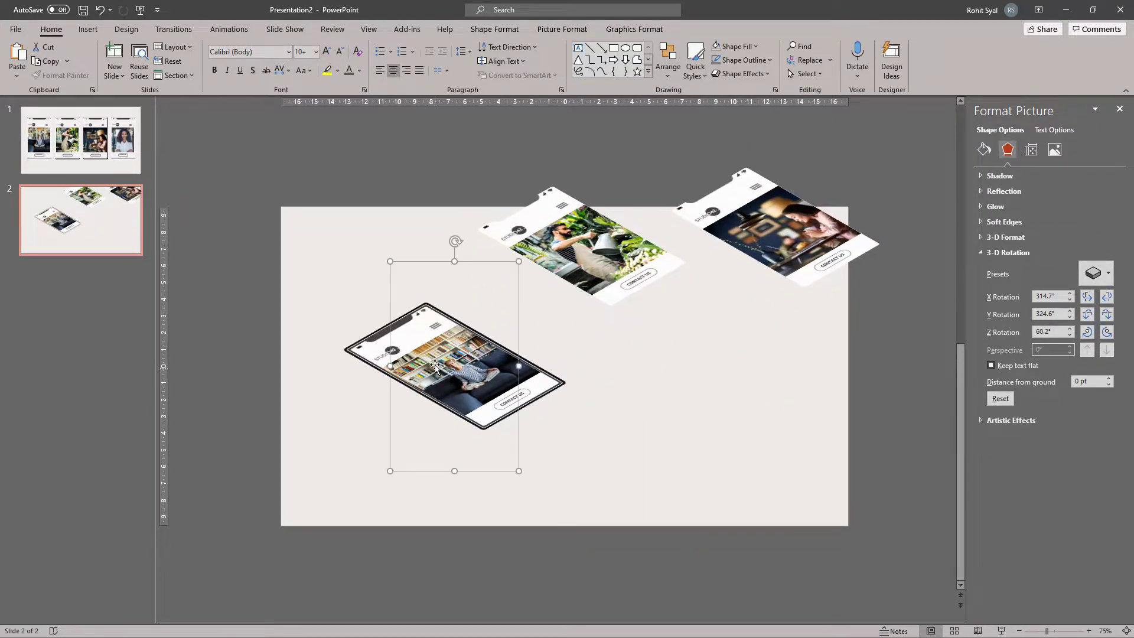
left_click_drag(436, 367, 482, 385)
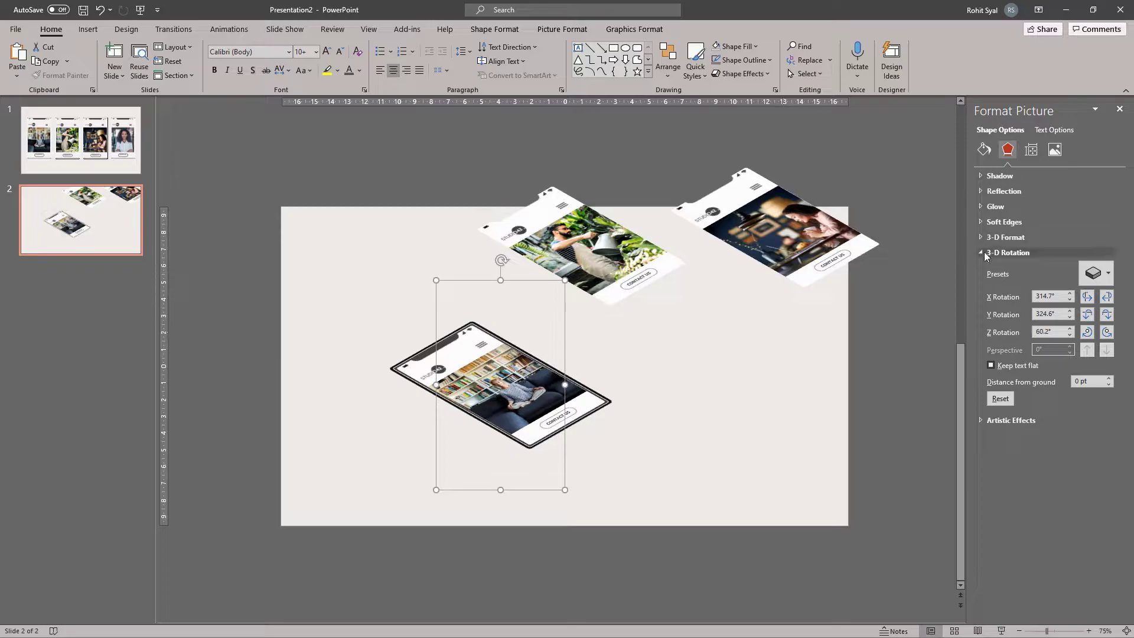
left_click(984, 252)
left_click(983, 237)
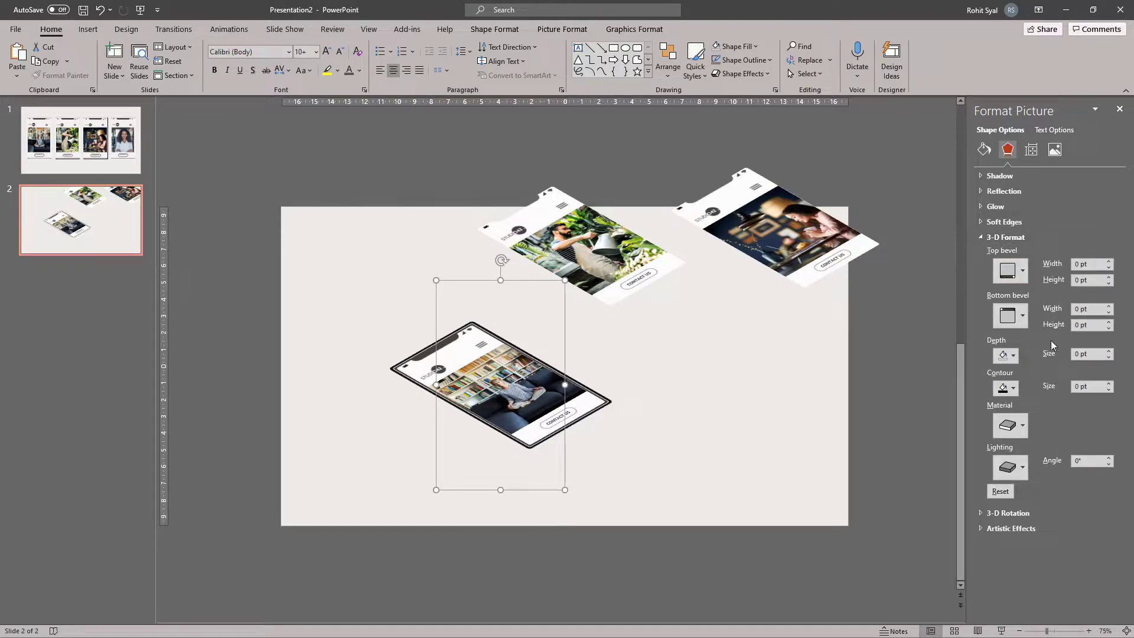
left_click(1012, 356)
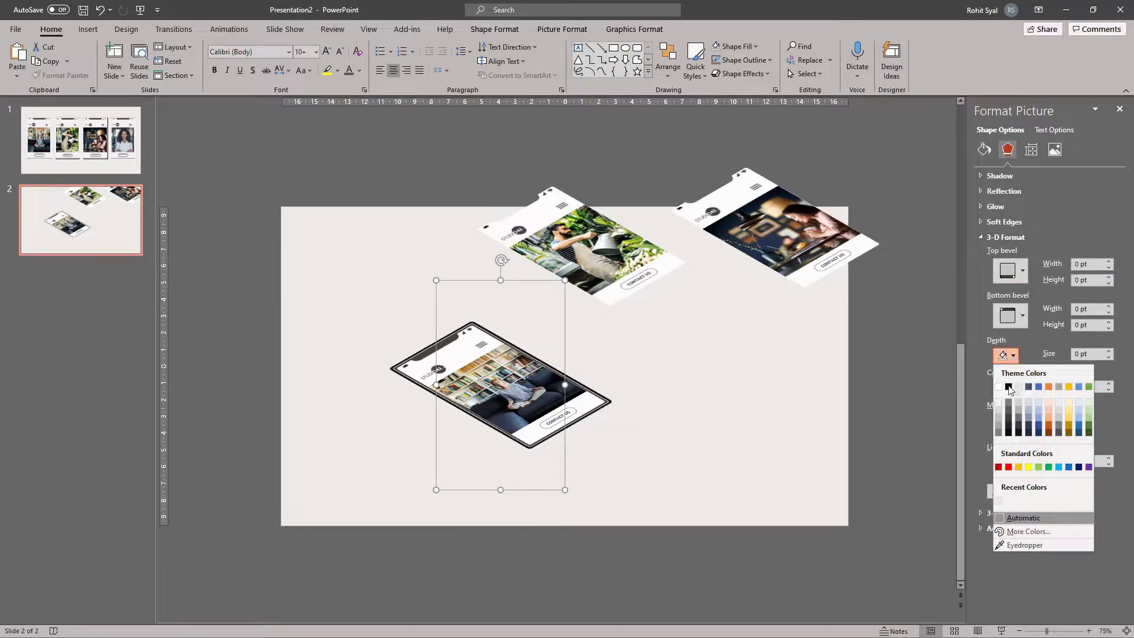
left_click(1007, 418)
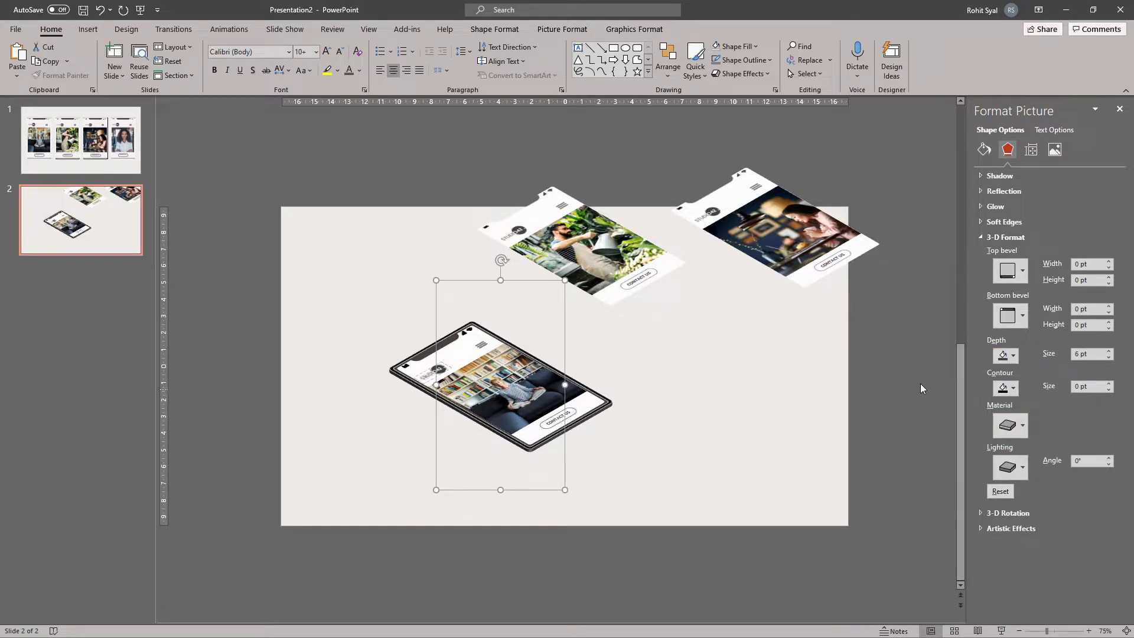
left_click(1109, 351)
left_click(1109, 351)
left_click(1109, 351)
left_click(1110, 351)
left_click(1110, 351)
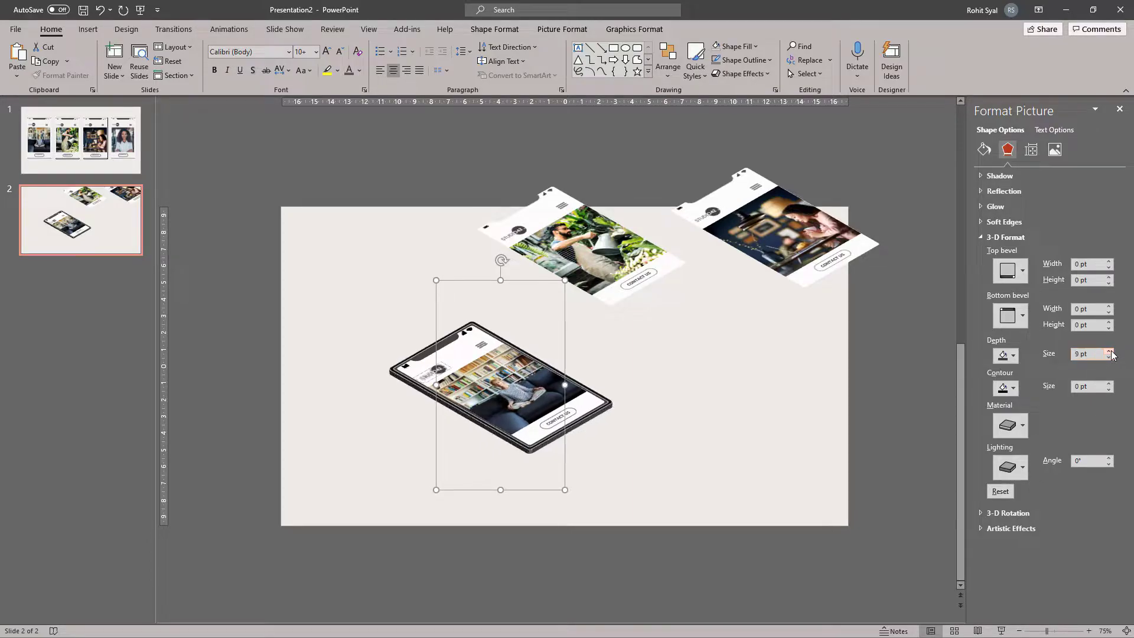
left_click(1109, 351)
left_click(1110, 351)
left_click(1109, 351)
left_click(1109, 351)
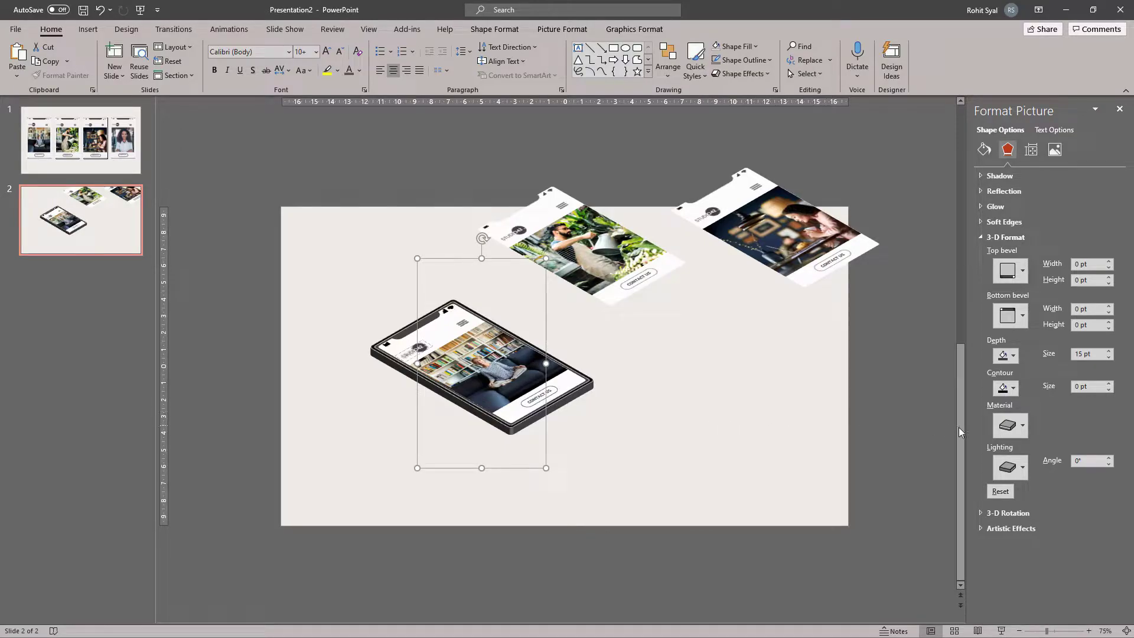
- Apply a metal material and a lighting preset to the left phone
left_click(1007, 427)
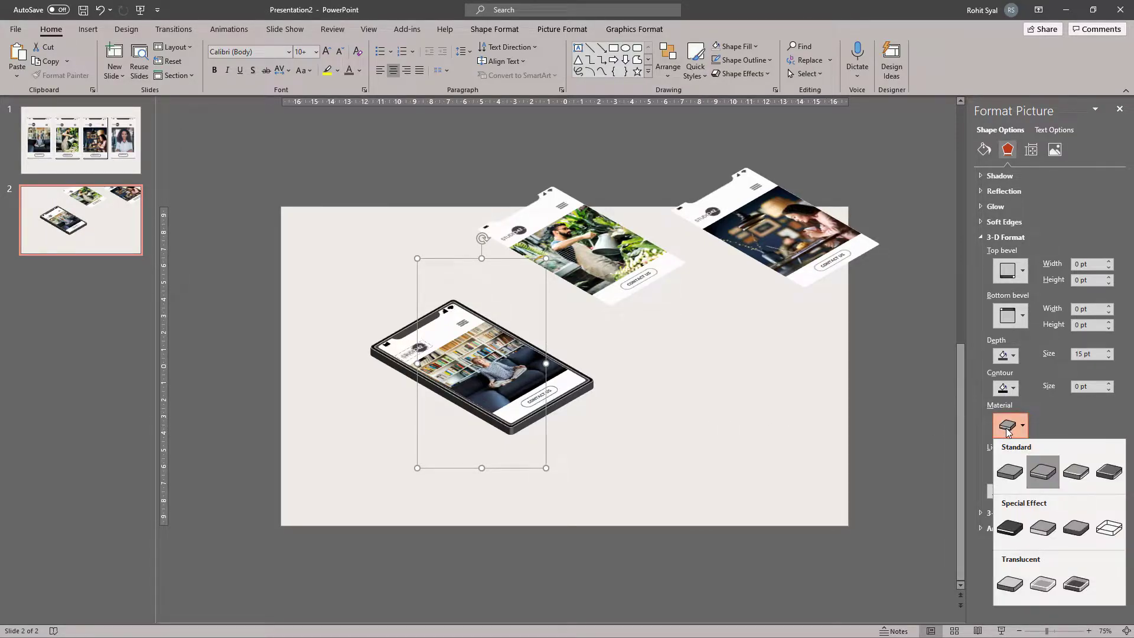
left_click(1109, 473)
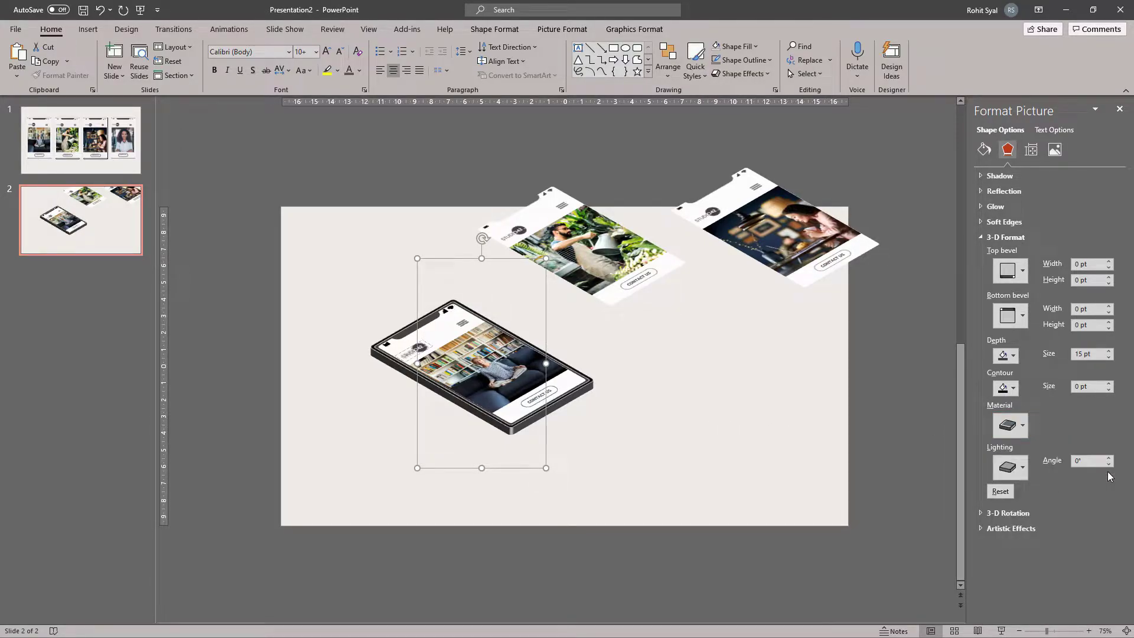
left_click(1022, 468)
left_click(1008, 233)
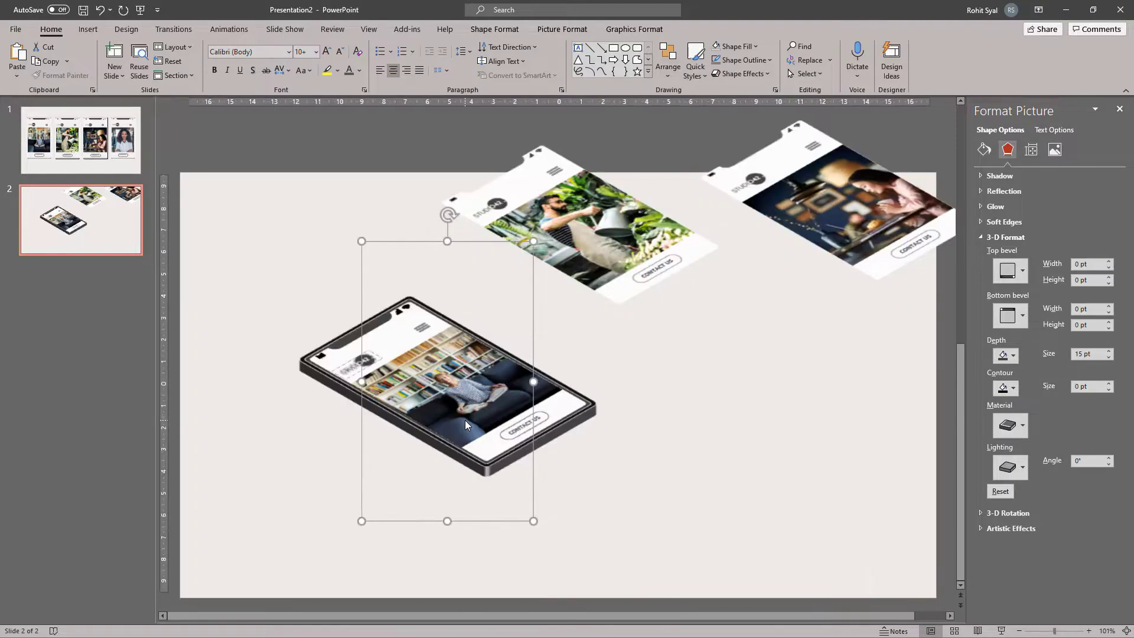
scroll(465, 420, "up", 5, "ctrl")
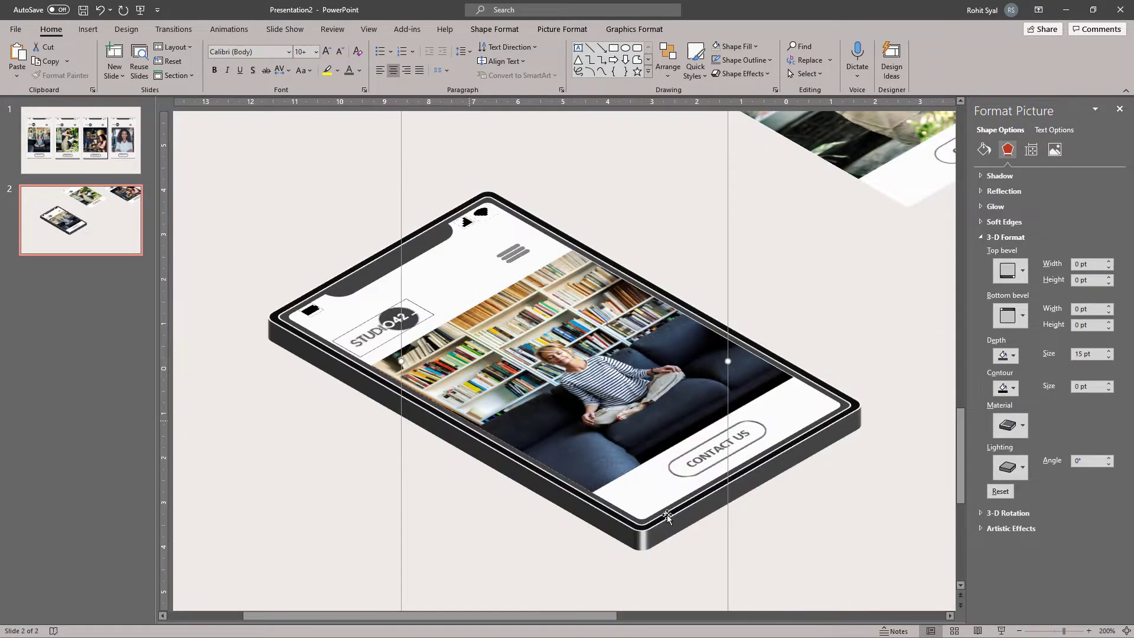
scroll(666, 517, "down", 3, "ctrl")
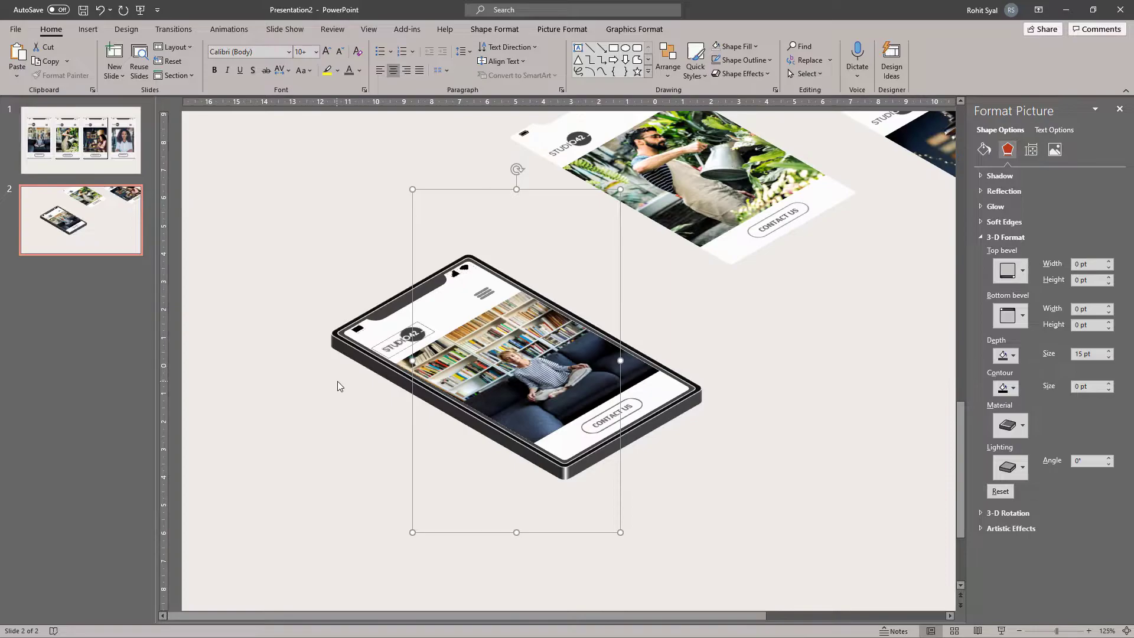
- Lower the left phone's 3-D depth size below 15 pt to thin the STUDIO42 label
scroll(338, 381, "down", 2, "ctrl")
left_click(295, 400)
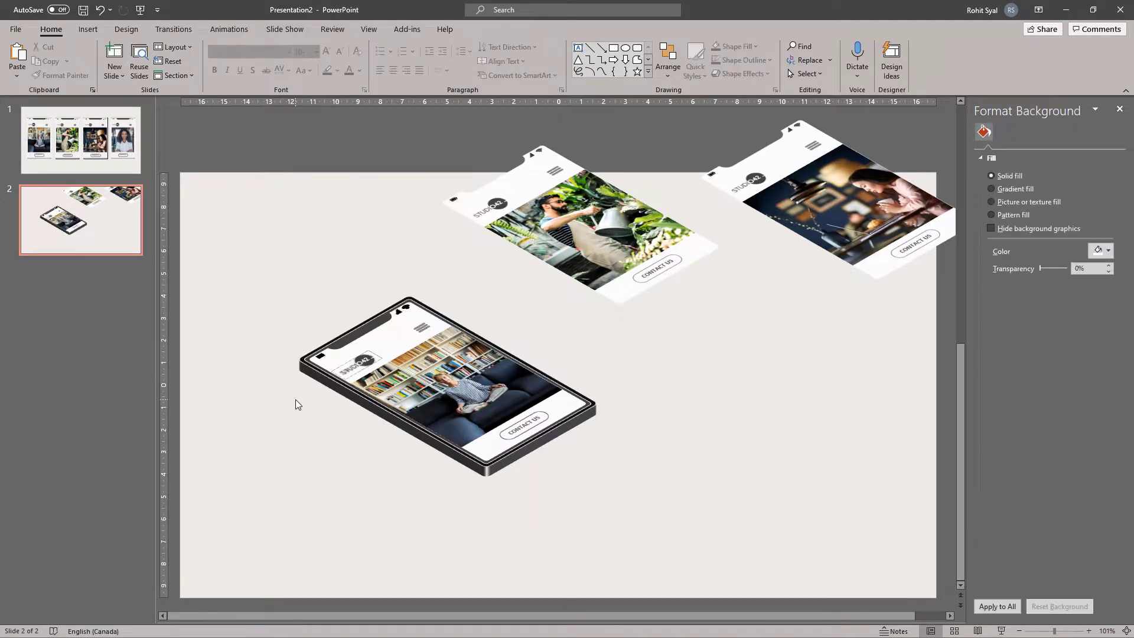
left_click(354, 370)
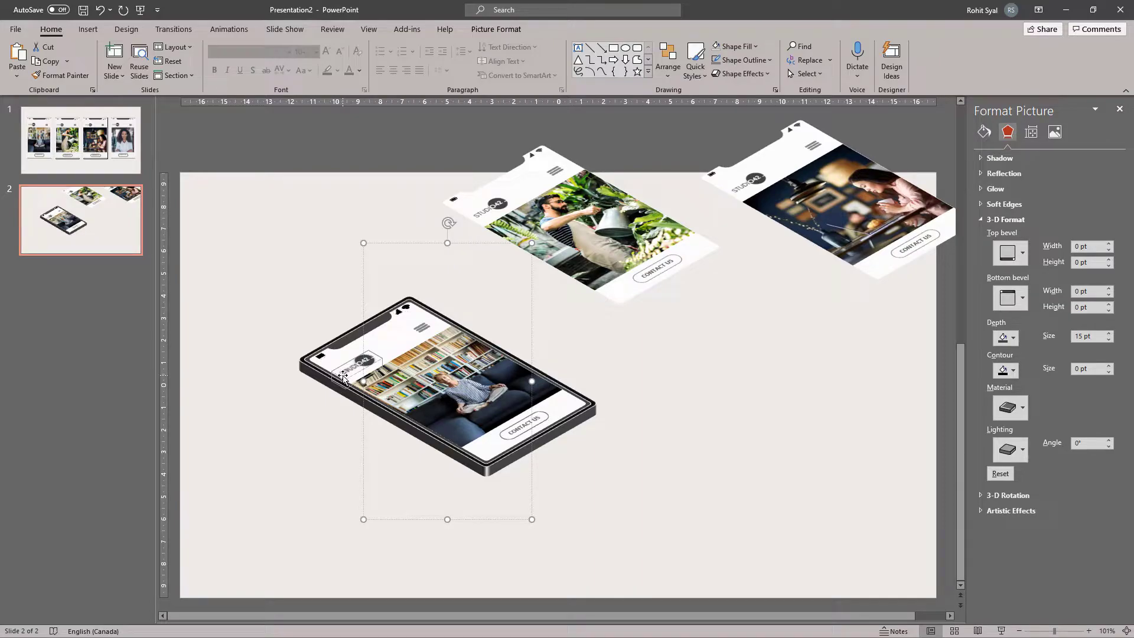
scroll(343, 367, "up", 5, "ctrl")
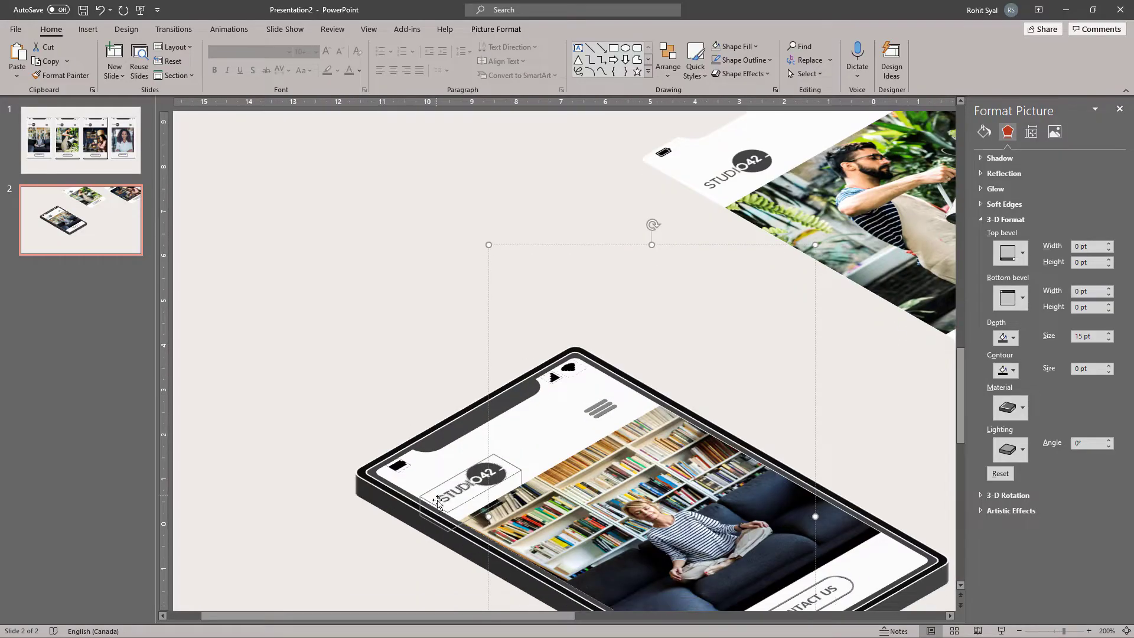
scroll(443, 493, "down", 1)
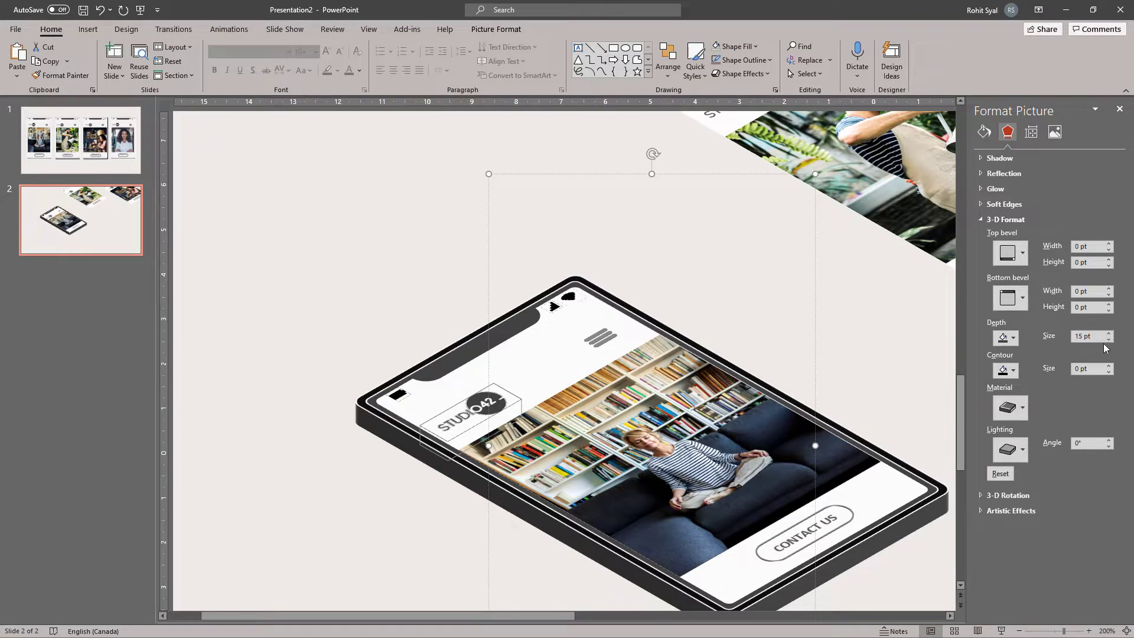
left_click_drag(1109, 339, 1109, 339)
left_click(389, 301)
scroll(388, 301, "down", 8)
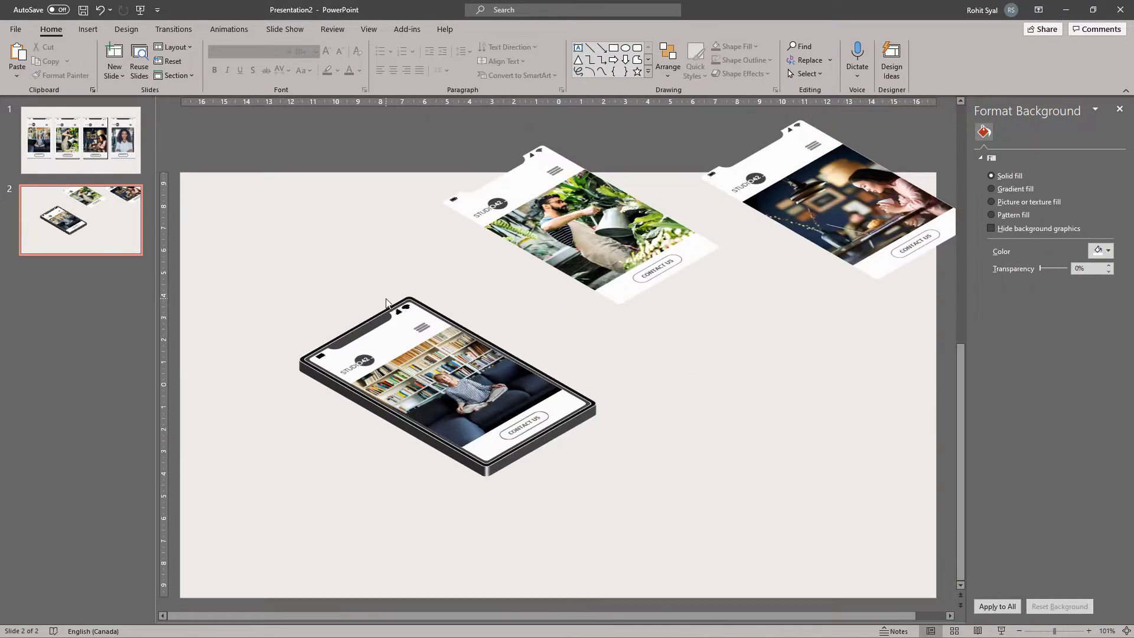
scroll(376, 295, "down", 2)
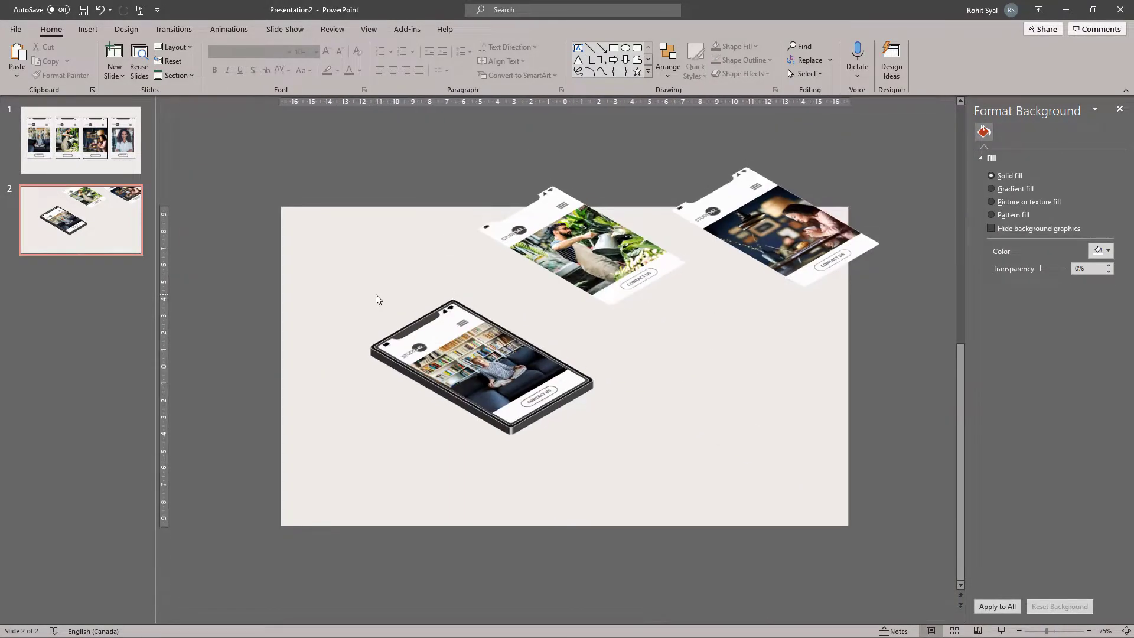
- Apply the Offset: Bottom Left shadow preset to all three phones
left_click_drag(939, 130, 335, 498)
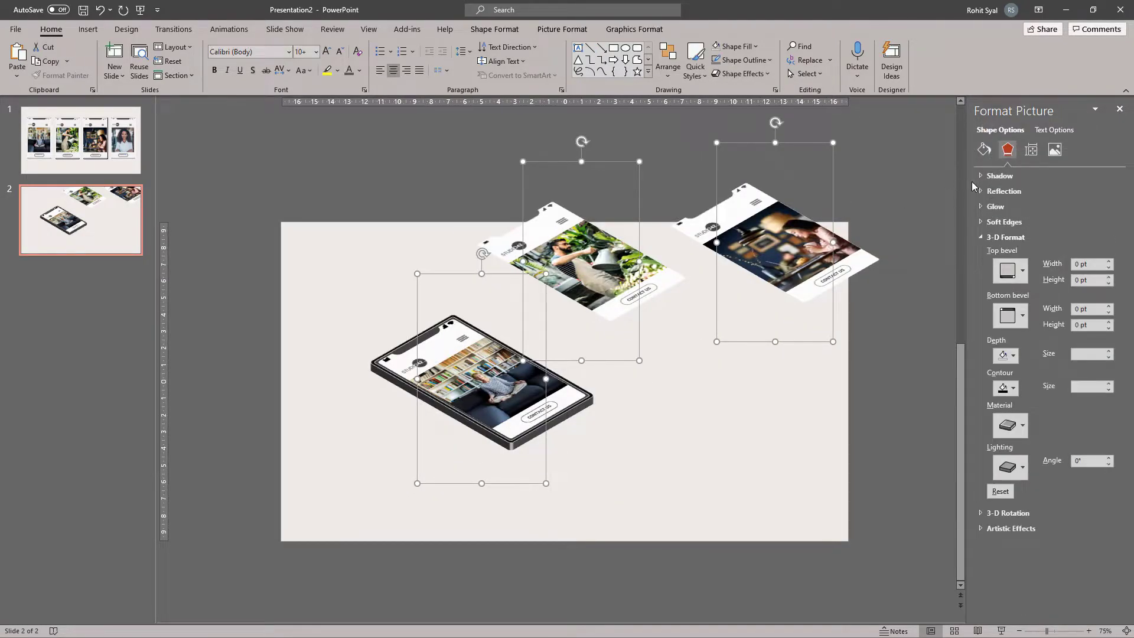
left_click(982, 237)
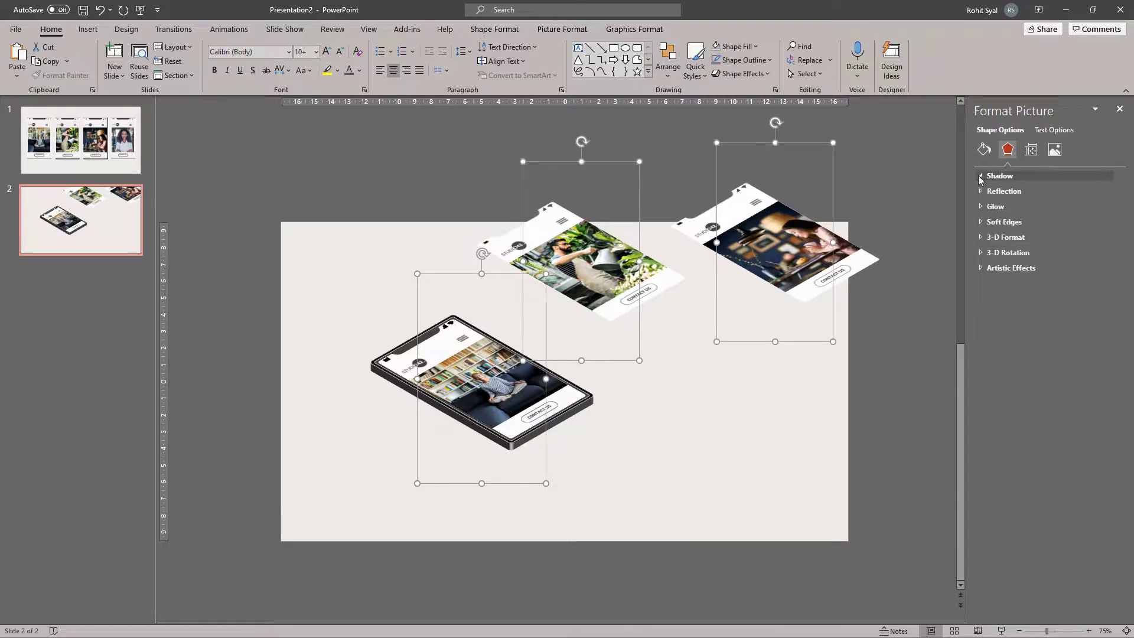
left_click(982, 176)
left_click(1101, 192)
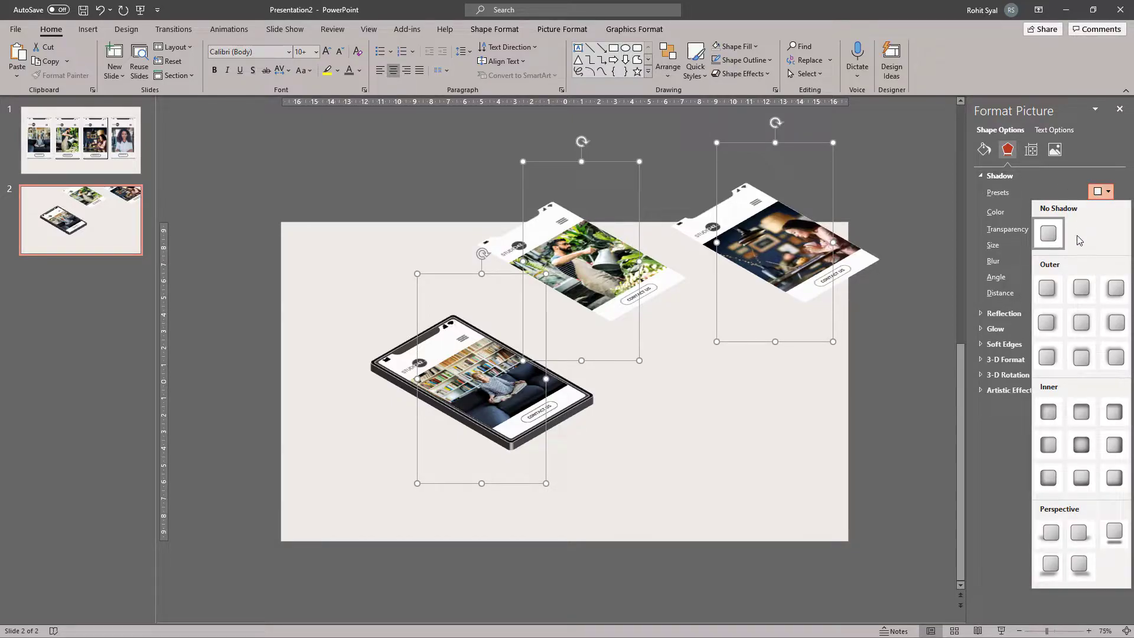
left_click(1110, 296)
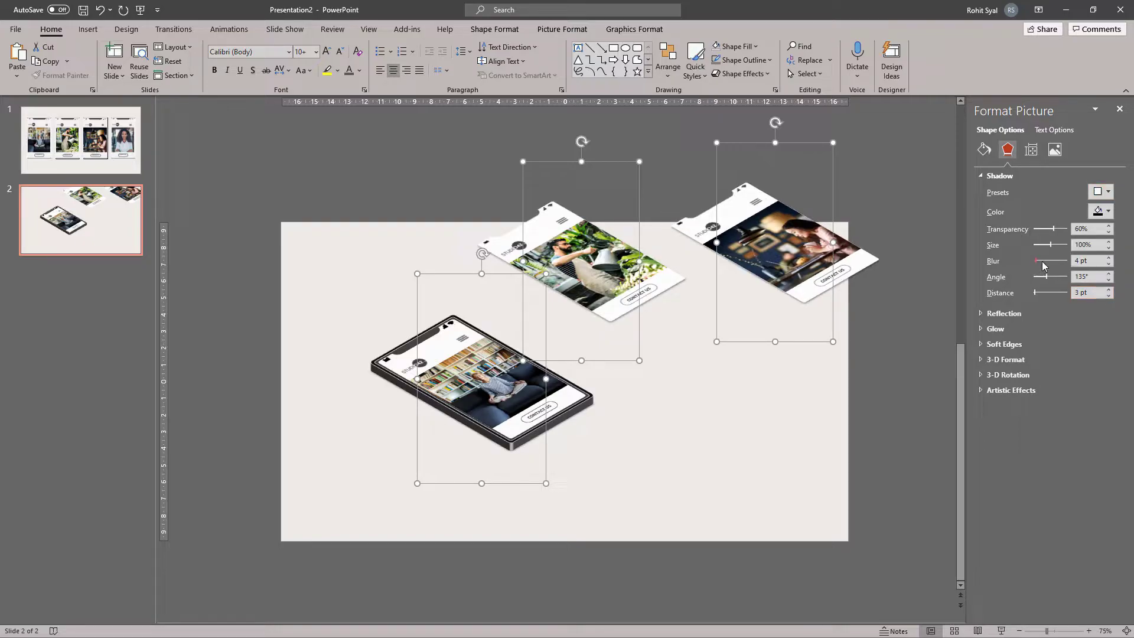
- Set the shadow size to 103%, blur to 35 pt and transparency to 74%
left_click(1110, 242)
left_click(1109, 242)
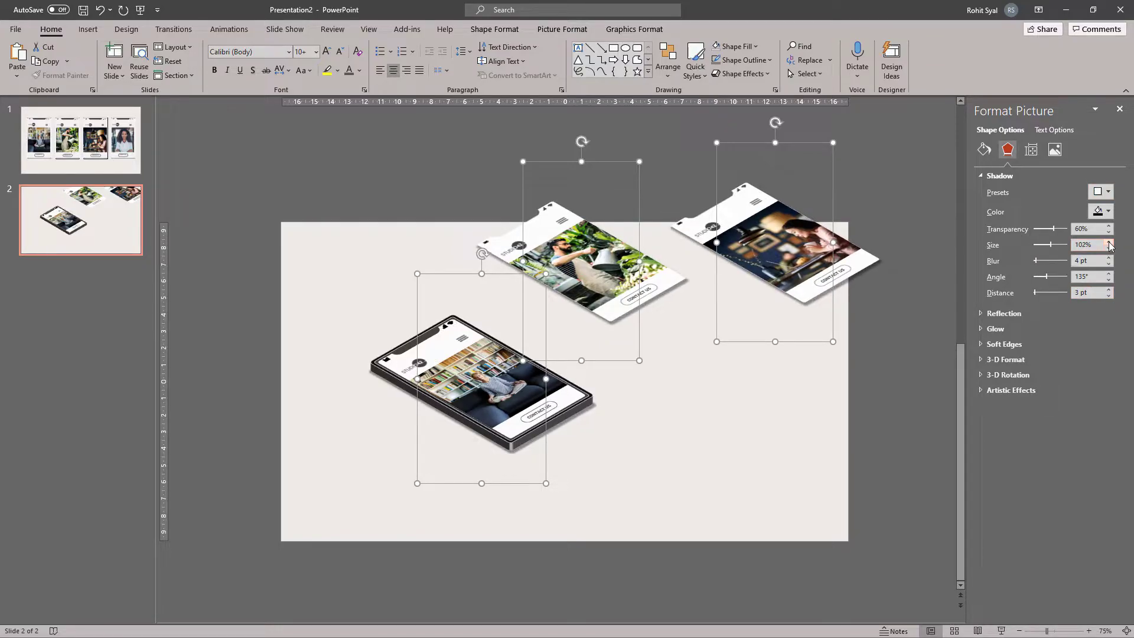
left_click(1109, 241)
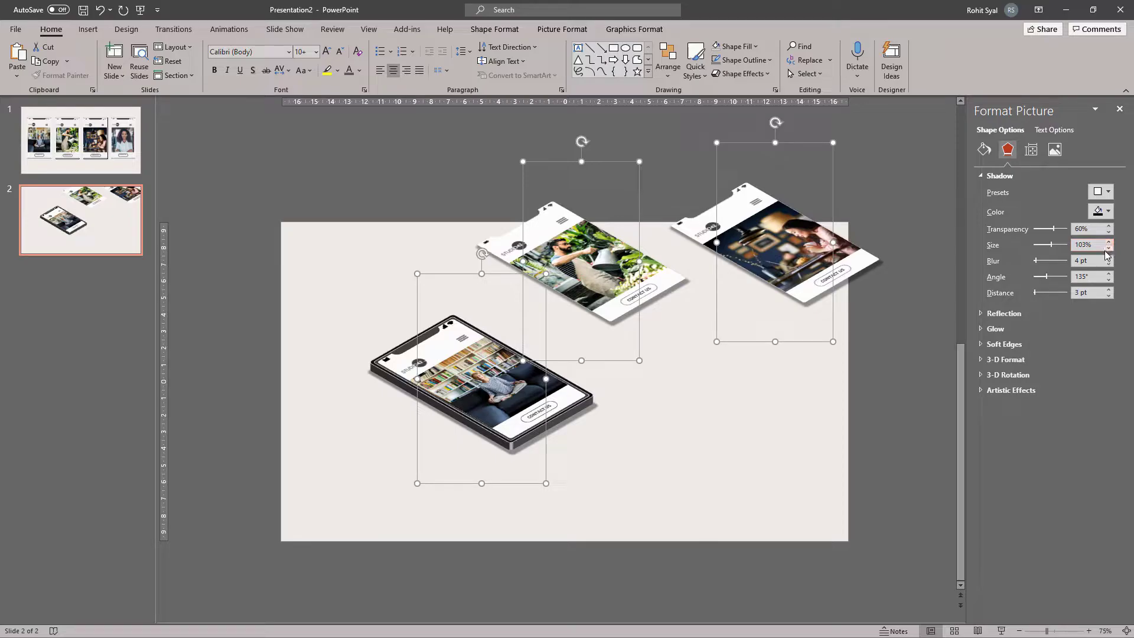
left_click_drag(1110, 258, 1109, 260)
left_click(1109, 260)
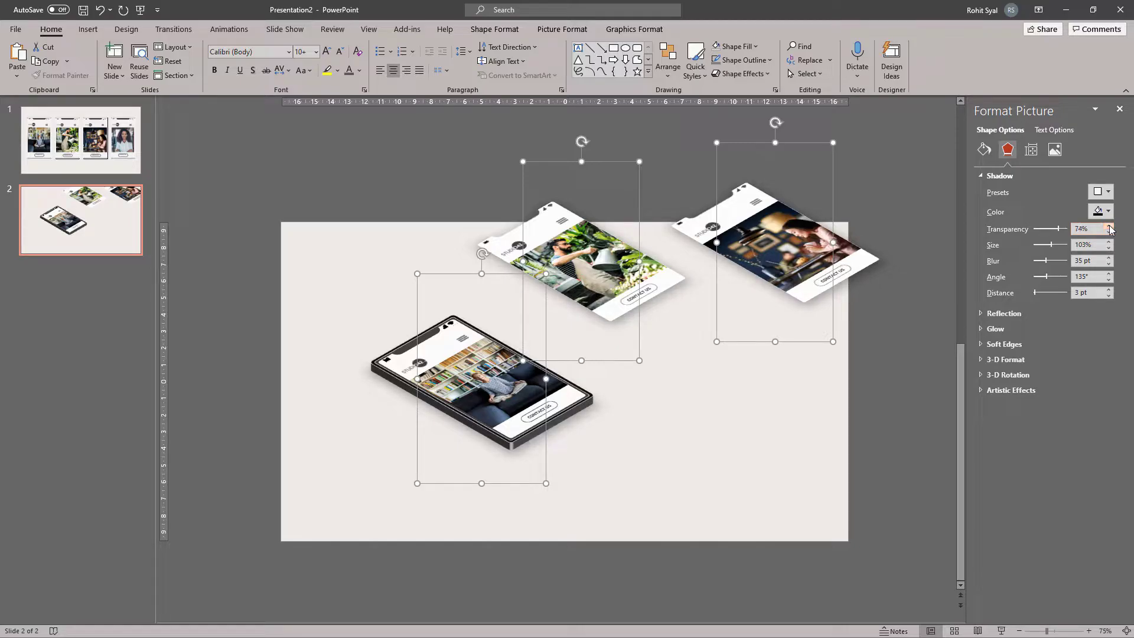
left_click(705, 375)
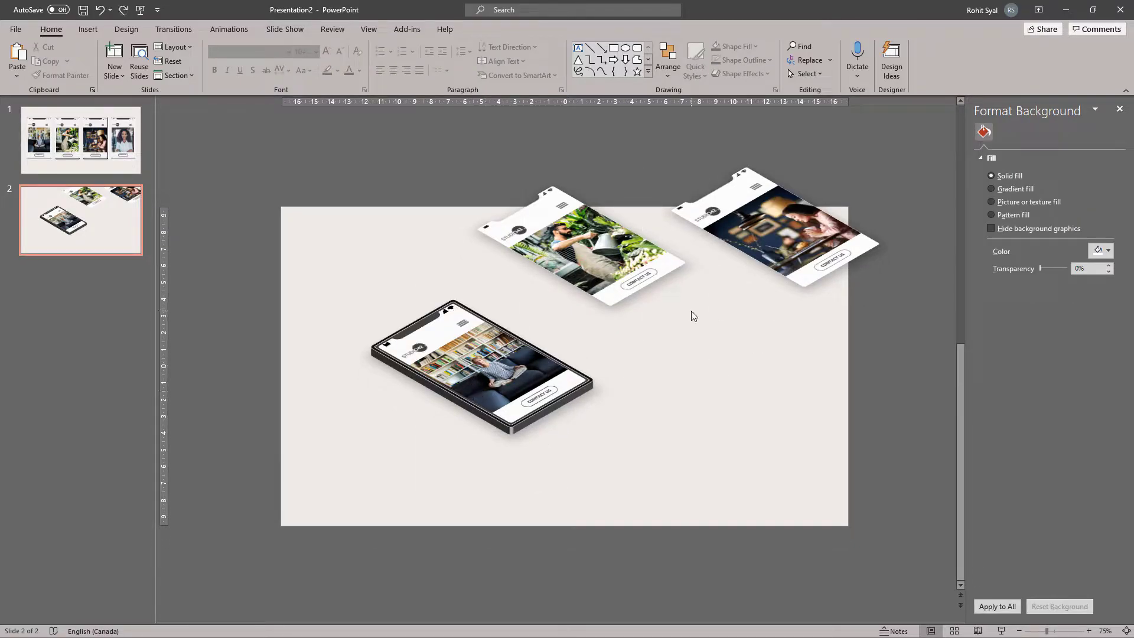
- Drag the three phones into a rough diagonal, plant-photo phone at lower left
left_click_drag(470, 371, 529, 354)
left_click_drag(607, 237, 461, 405)
left_click_drag(780, 231, 664, 289)
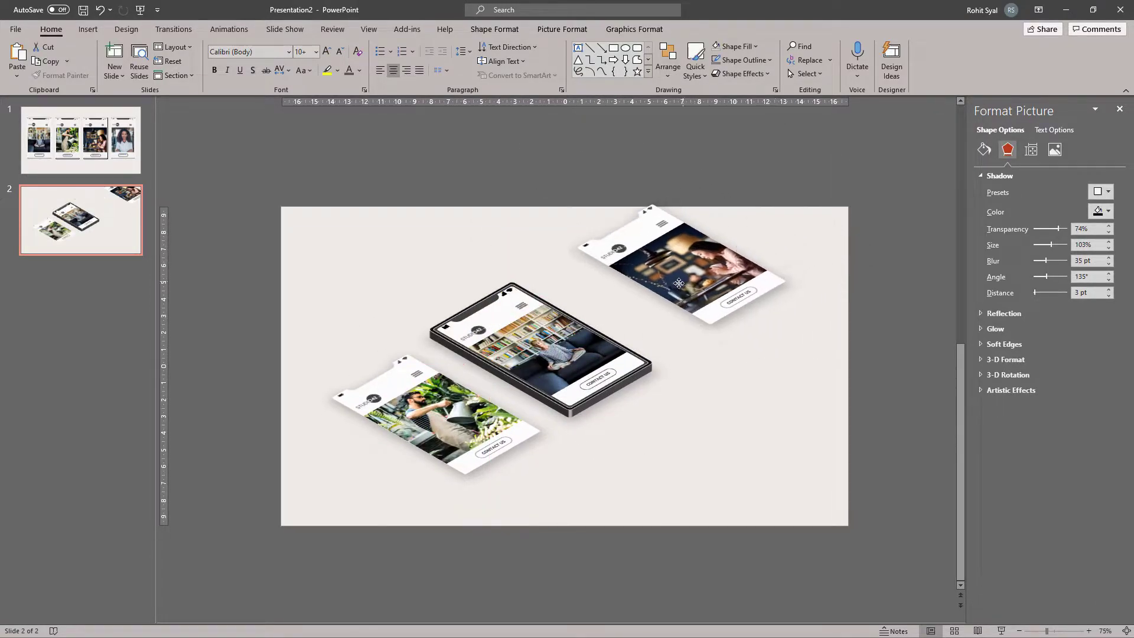
- Align the middle phone centre and middle on the slide
left_click(675, 76)
mouse_move(695, 260)
left_click(779, 279)
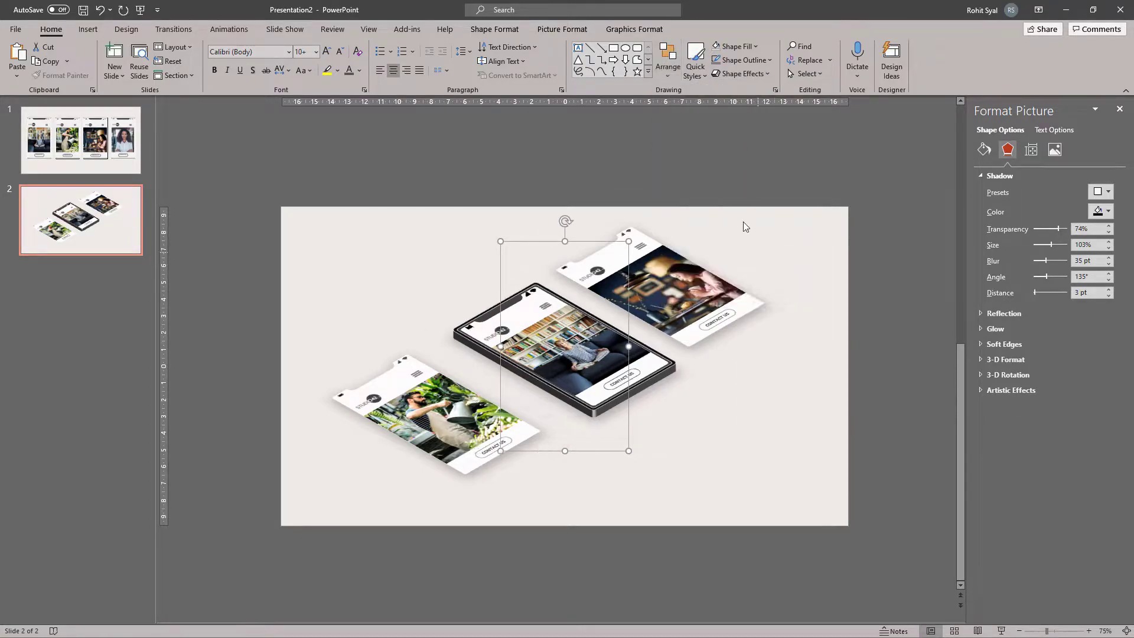
left_click(671, 72)
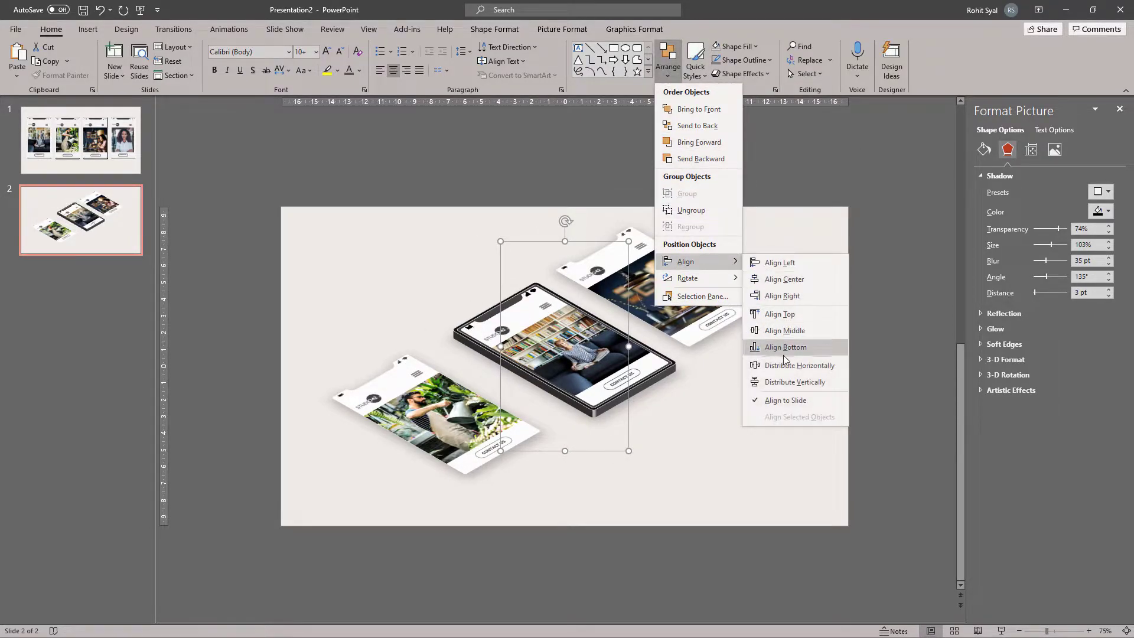
left_click(784, 331)
left_click(742, 381)
- Nudge the top-right and bottom-left phones slightly lower-right for even spacing
mouse_move(685, 302)
left_mouse_down()
mouse_move(663, 298)
mouse_move(673, 316)
left_mouse_up()
left_click_drag(437, 428, 459, 454)
left_click(362, 331)
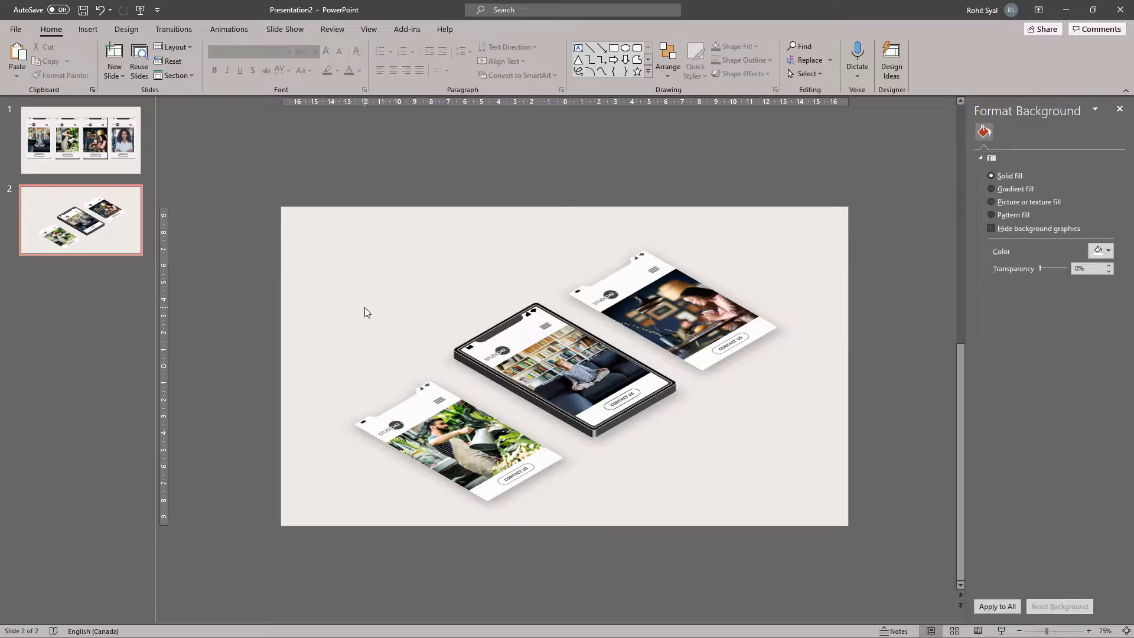
- Bring the framed middle phone to the front
left_click(508, 335)
right_click(508, 334)
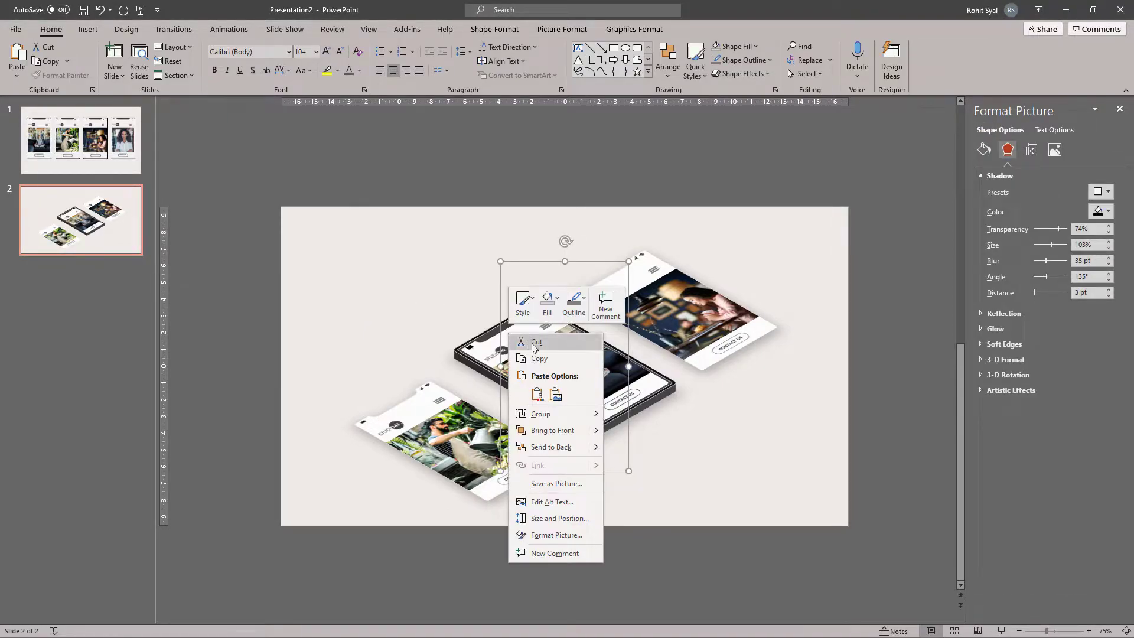
left_click(544, 431)
left_click(727, 446)
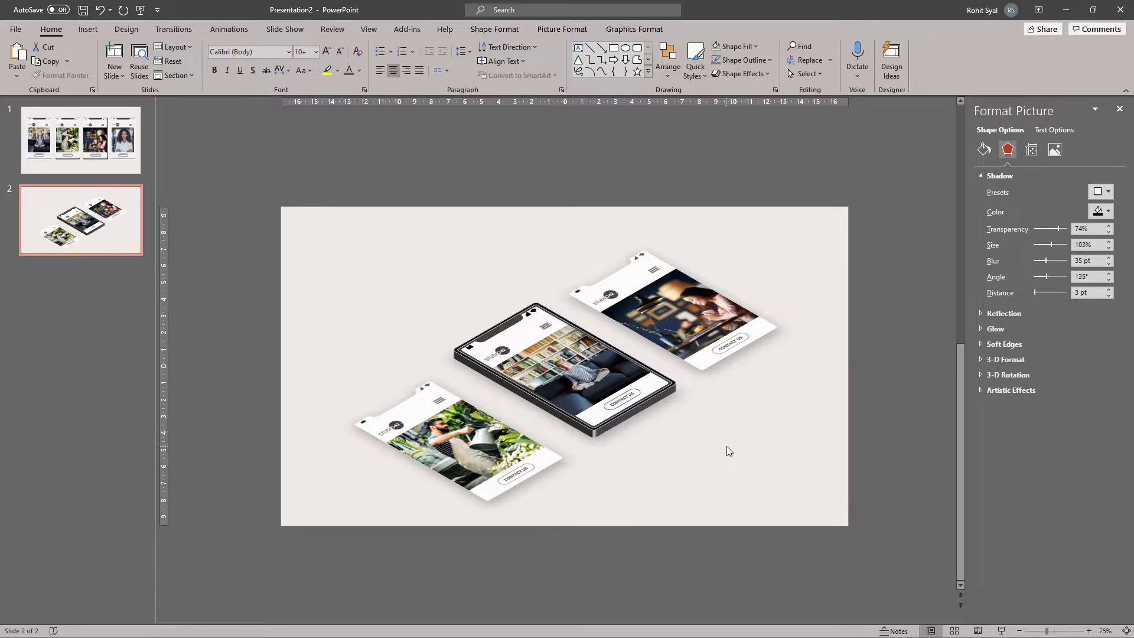
- Duplicate slide 2 as slide 3
right_click(59, 223)
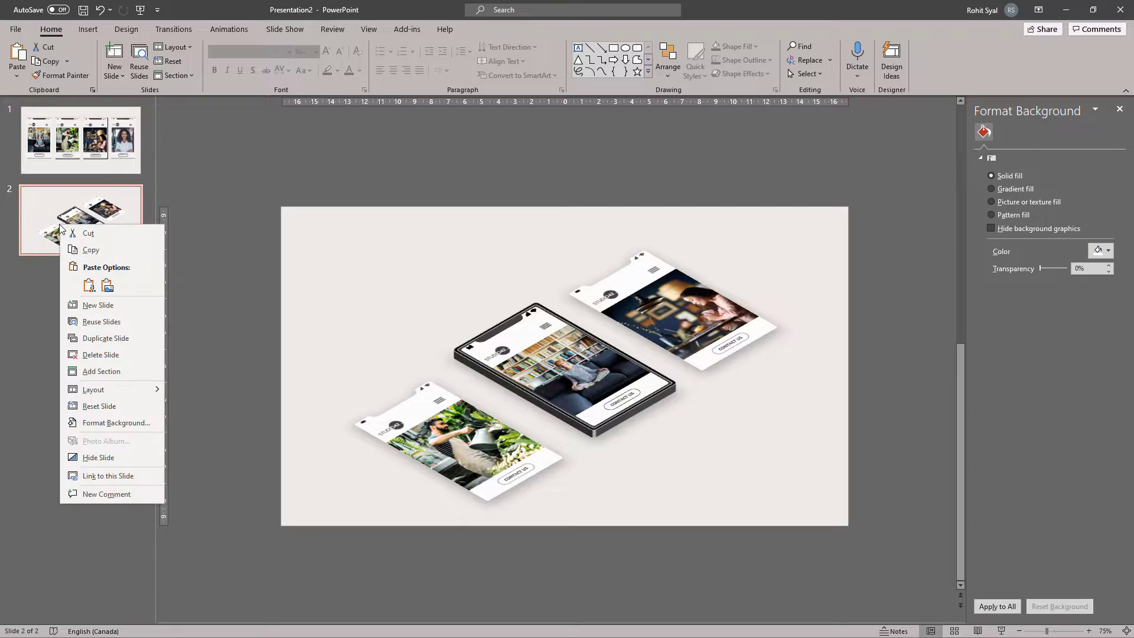
left_click(126, 338)
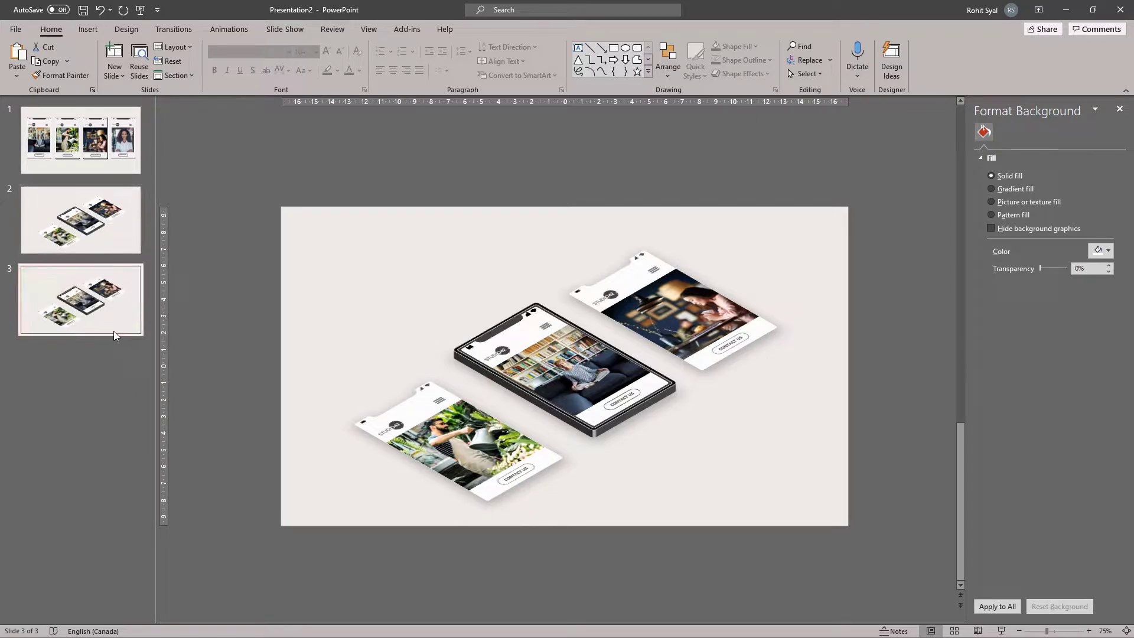
left_click(97, 235)
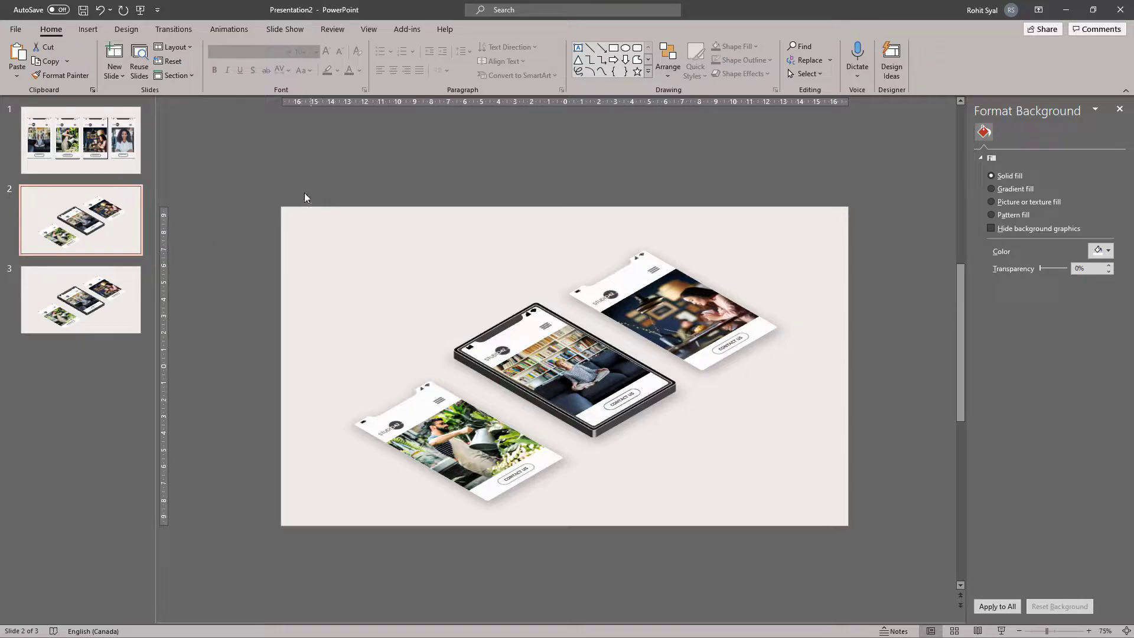
- On slide 2, apply Align Center and Align Middle to stack the three phones
left_click_drag(283, 163, 837, 548)
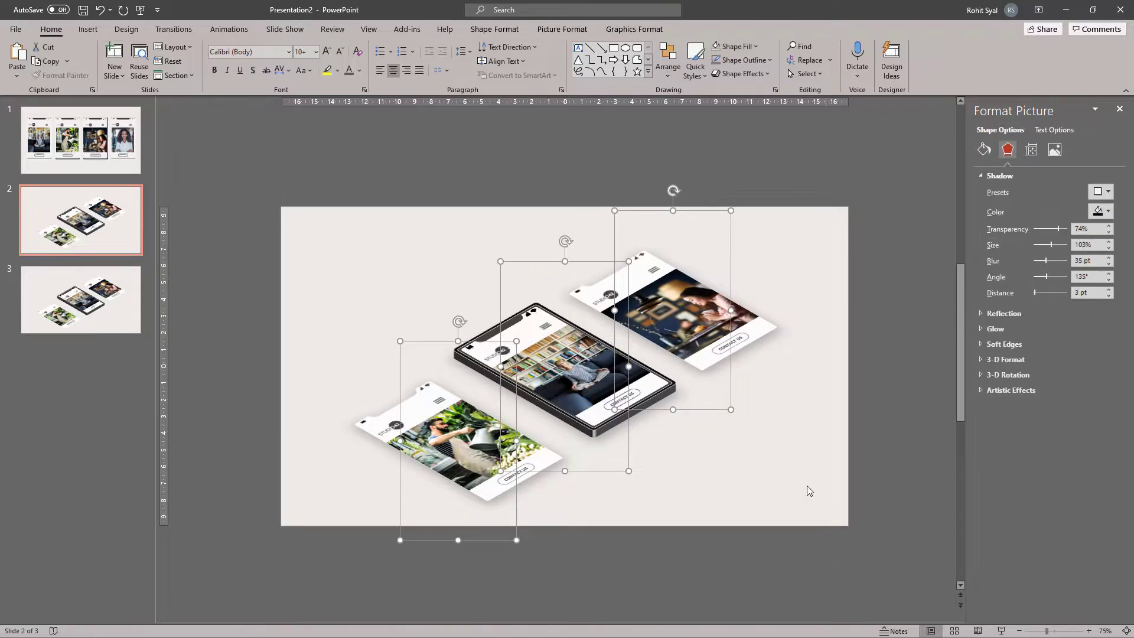
left_click(668, 73)
mouse_move(697, 261)
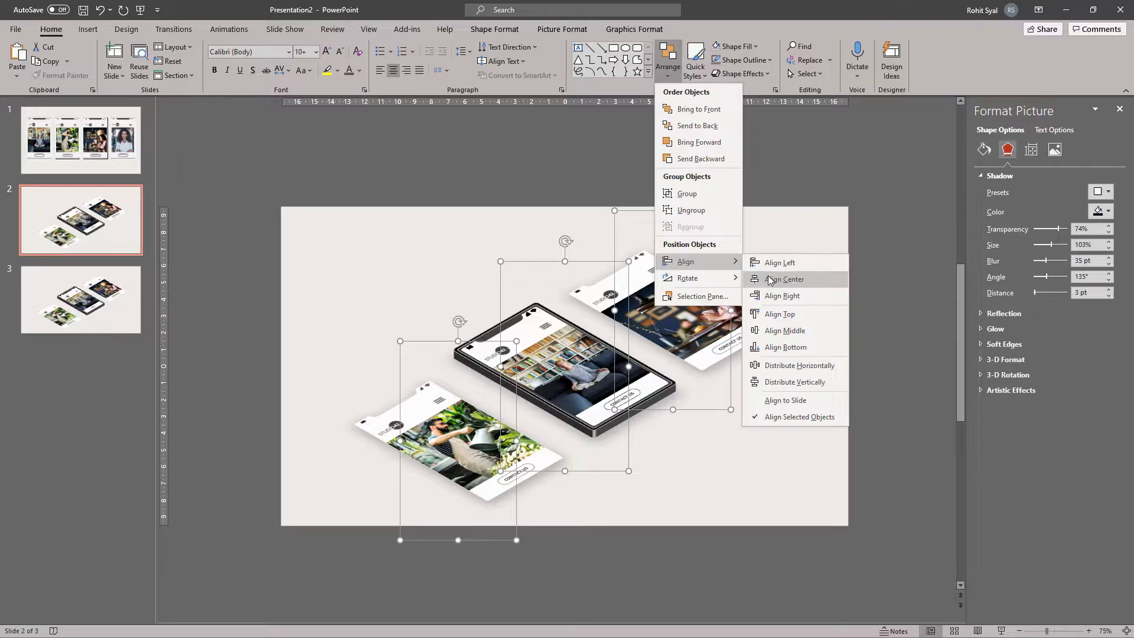
left_click(770, 278)
left_click(667, 59)
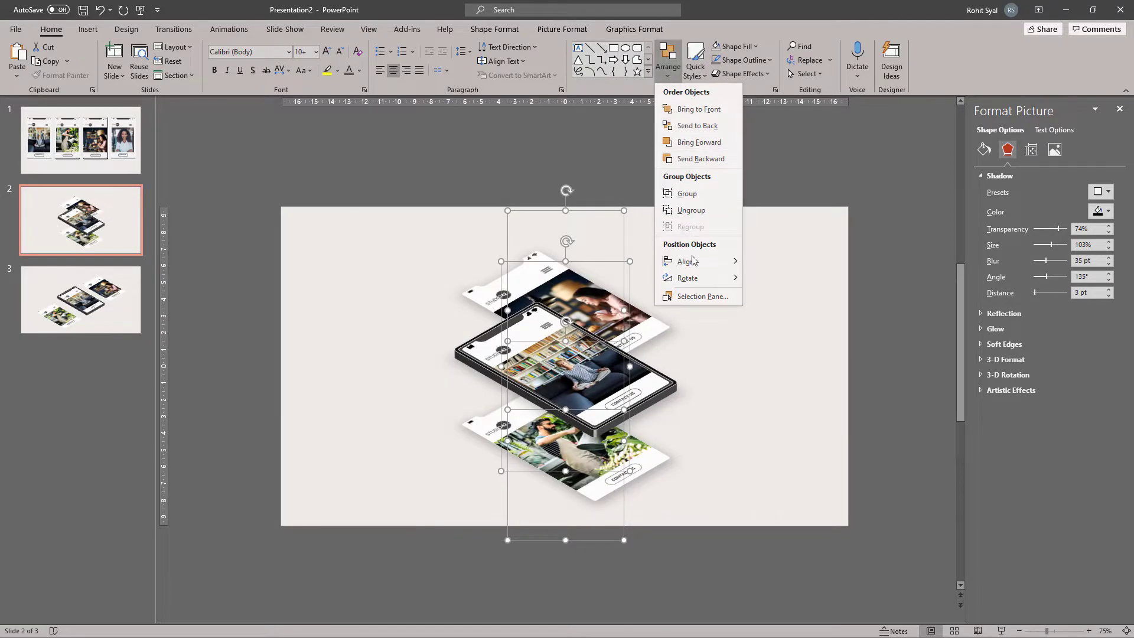
left_click(783, 330)
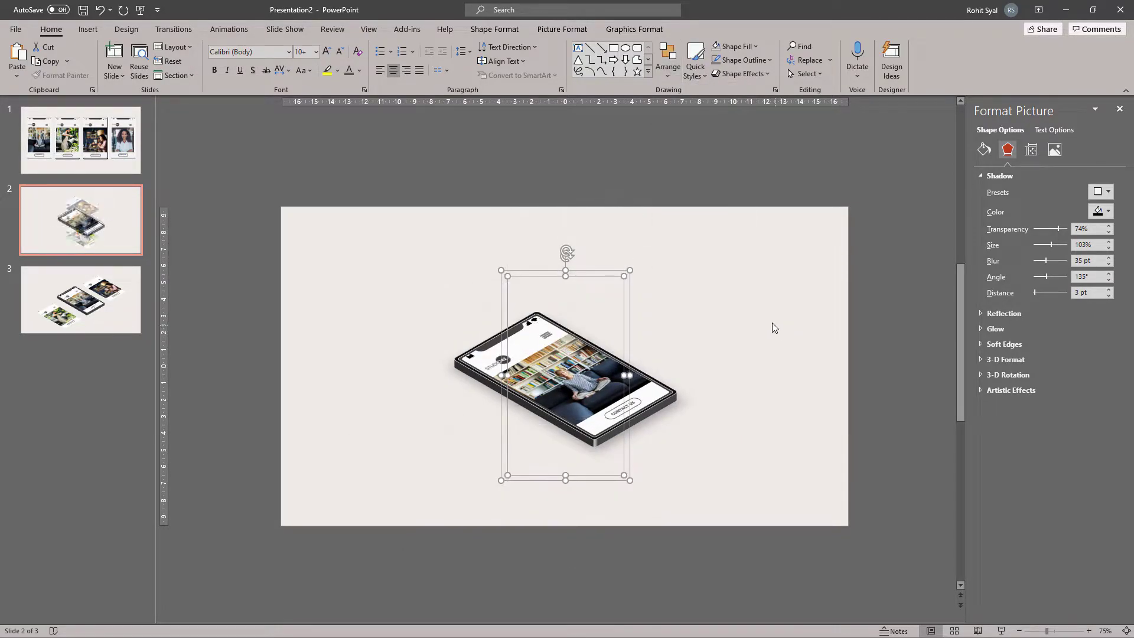
left_click(666, 302)
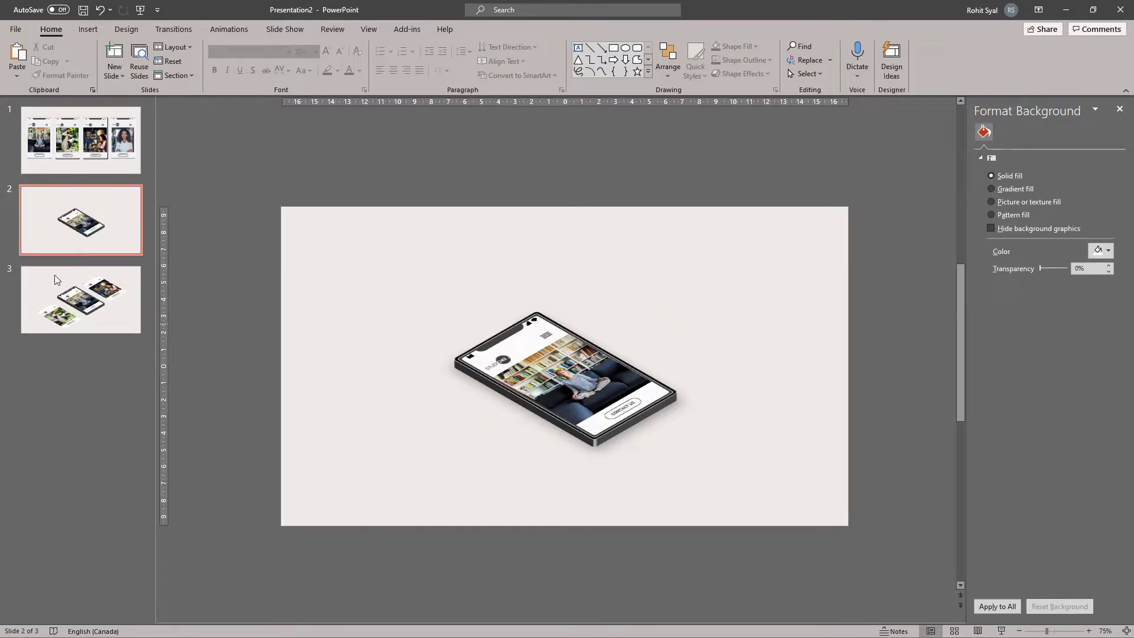
- Give slide 3 a Morph transition of 01.50 and start the slide show from slide 2
left_click(69, 292)
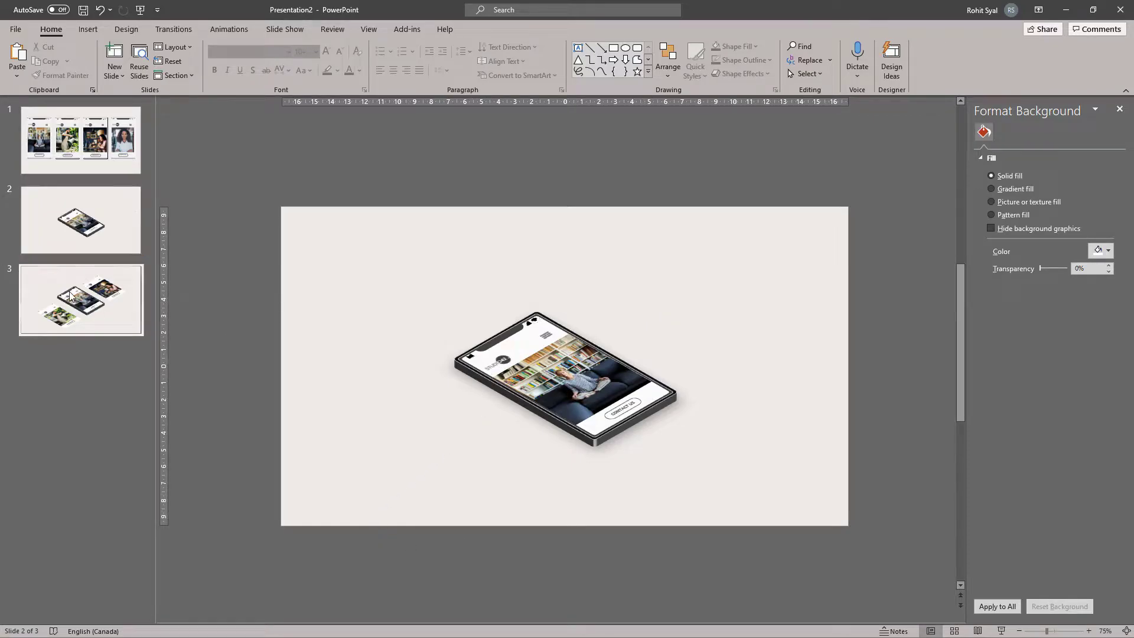
left_click(174, 28)
left_click(113, 59)
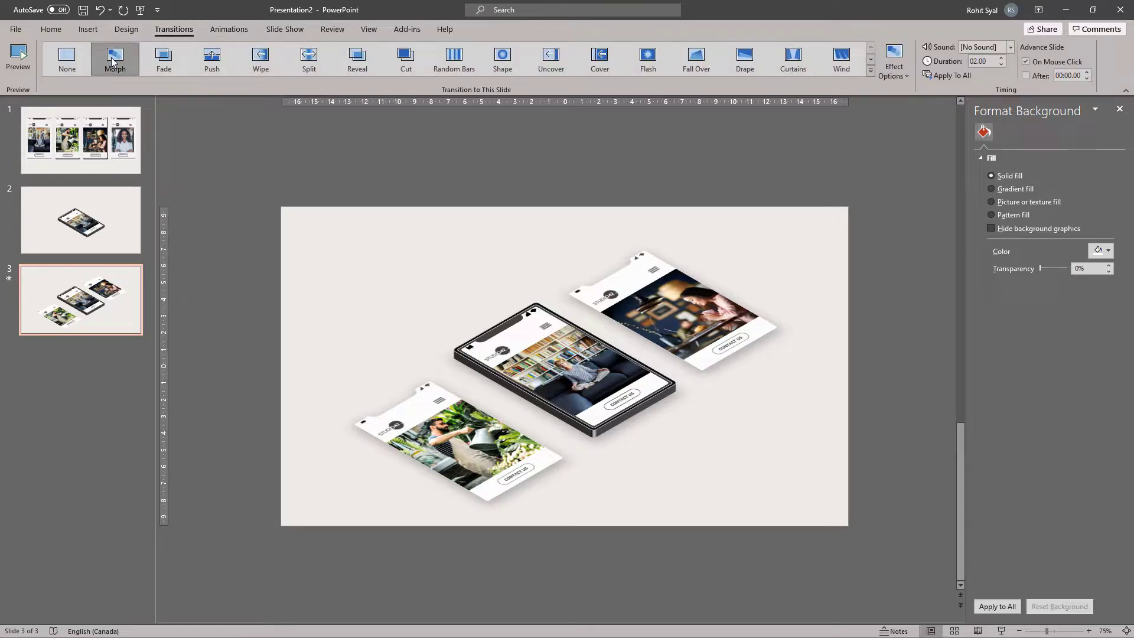
left_click(1002, 64)
left_click(1001, 63)
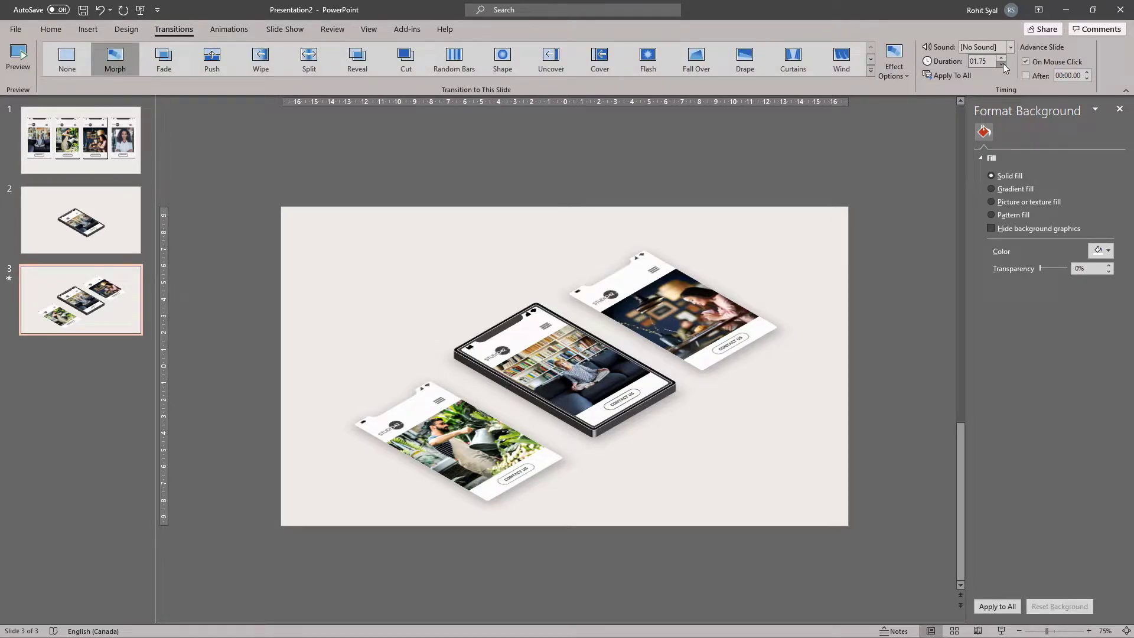
left_click(100, 238)
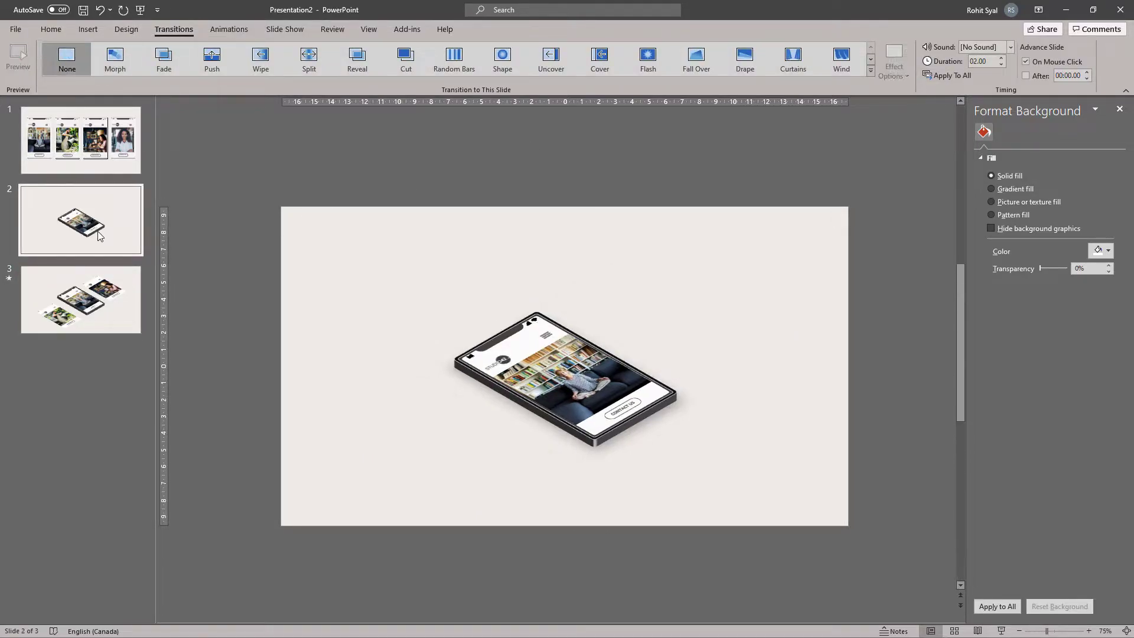
left_click(1002, 631)
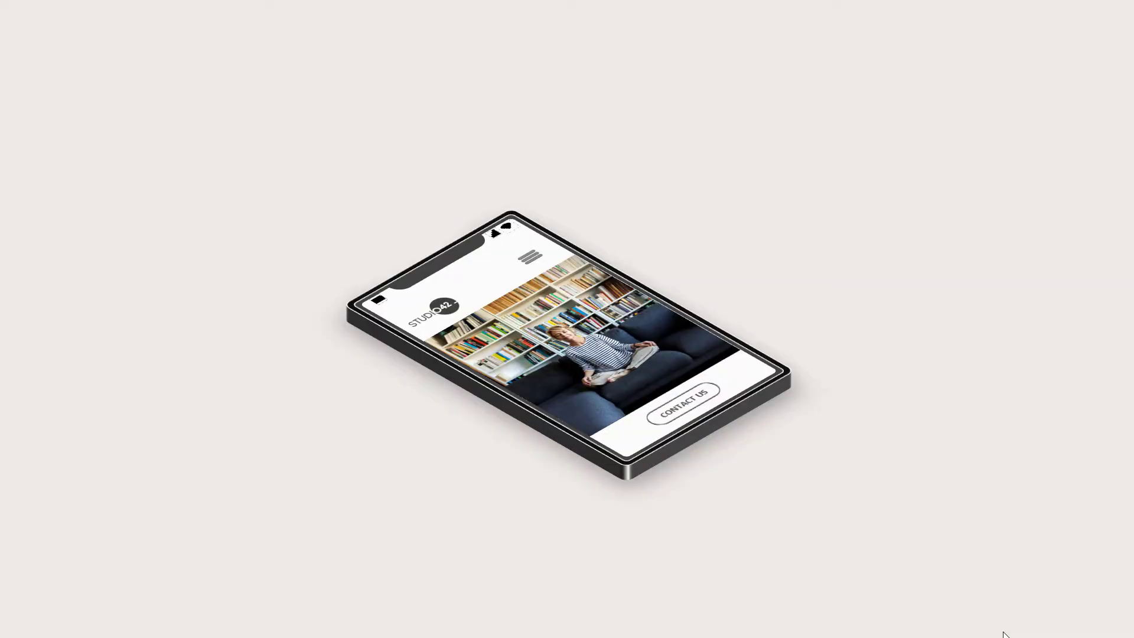
- Advance through the show to watch one phone morph into three, then exit with Esc
left_click(1003, 633)
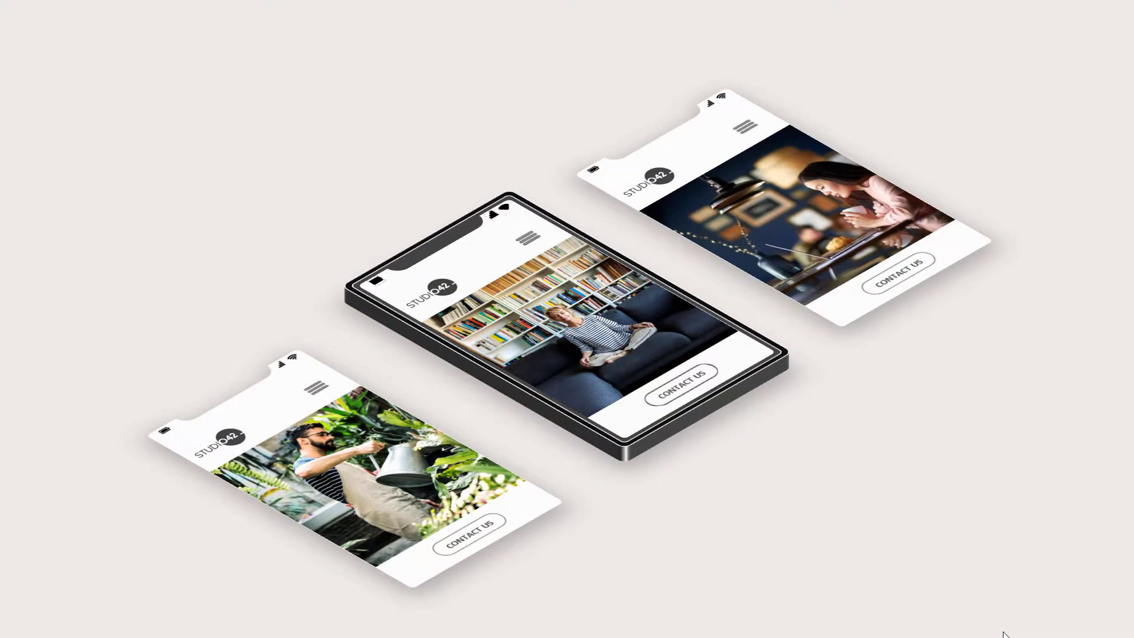
left_click(1003, 633)
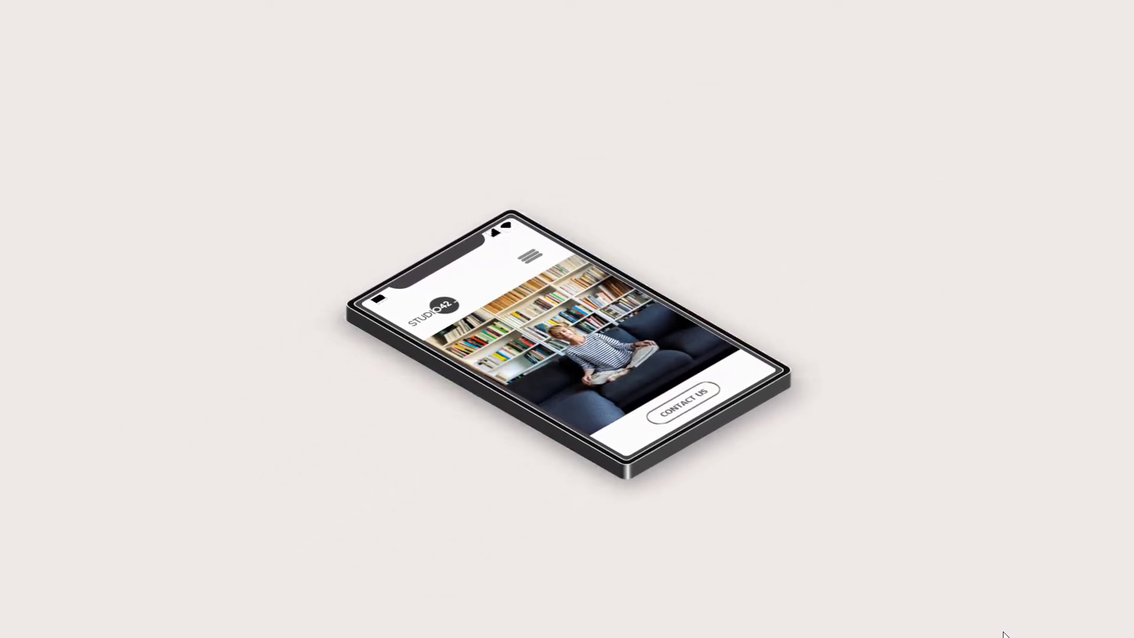
left_click(1004, 635)
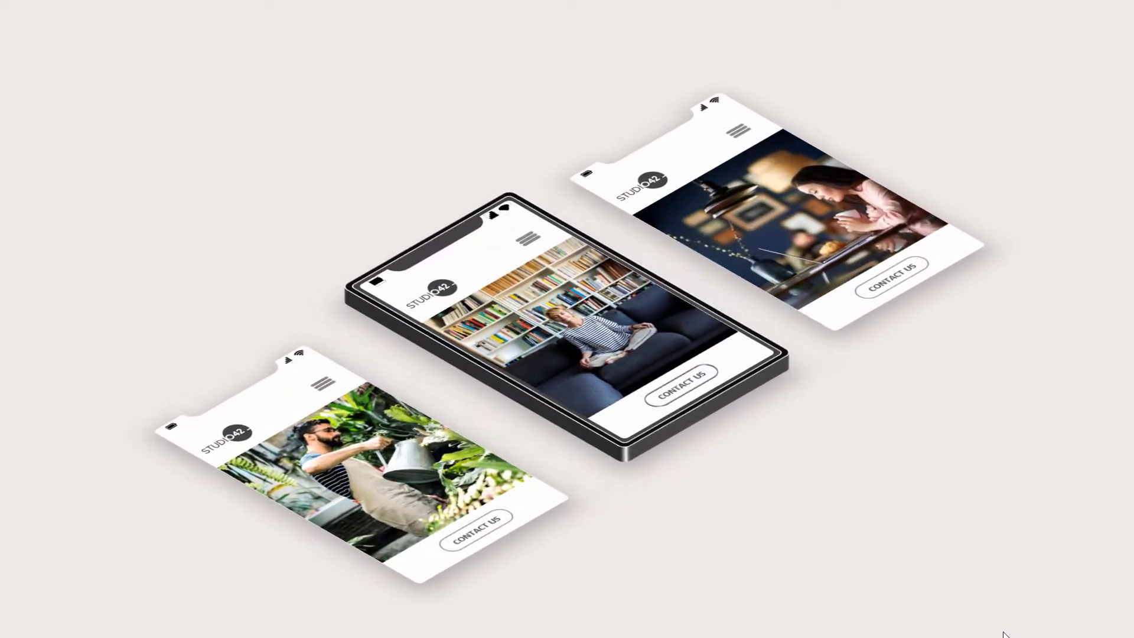
left_click(1003, 633)
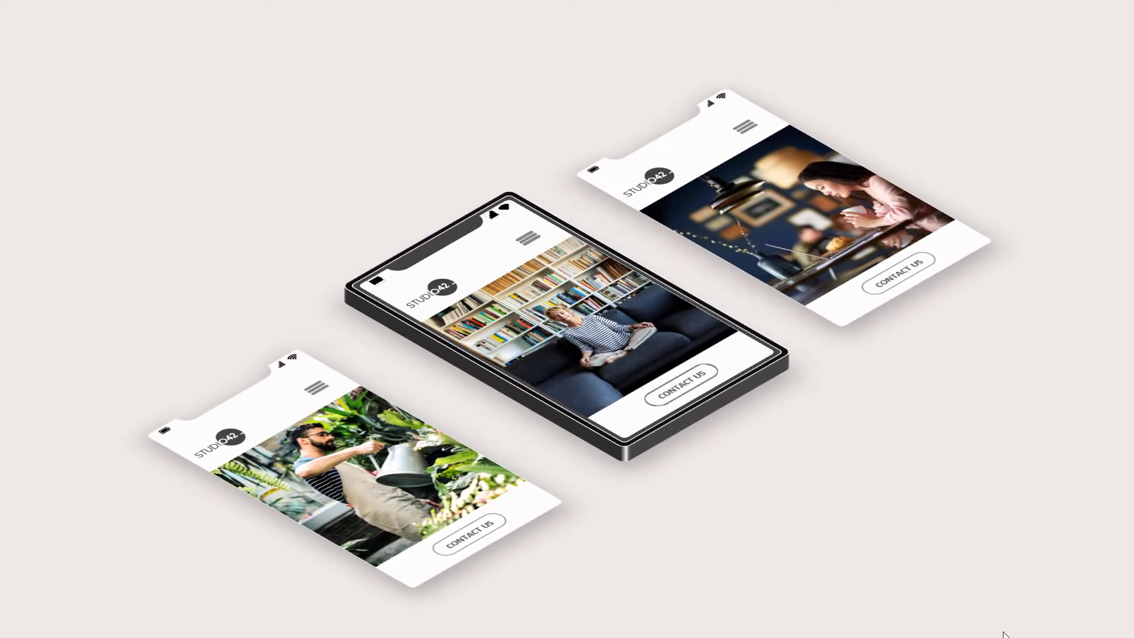
key("Escape")
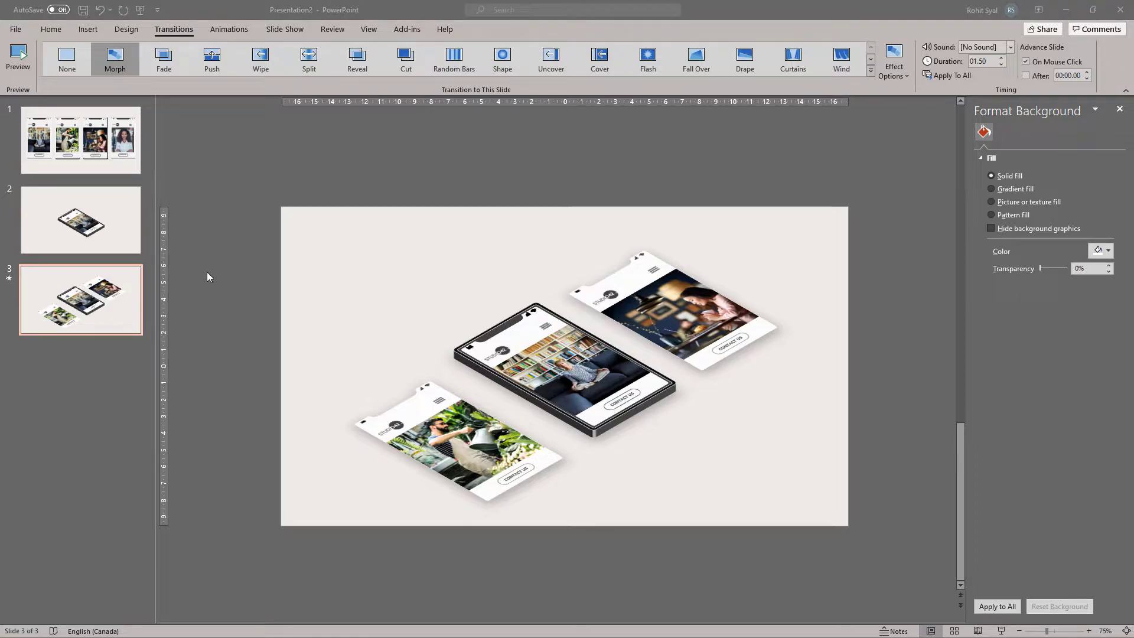
- Duplicate slide 3 as a new slide 4
left_click(44, 315)
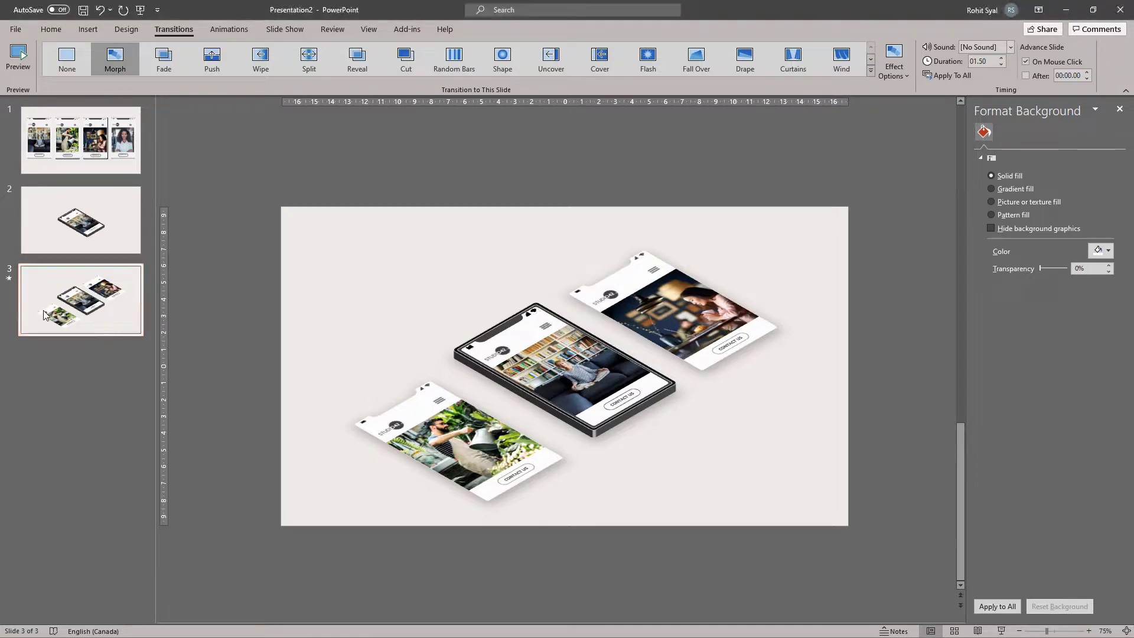
right_click(69, 287)
left_click(105, 399)
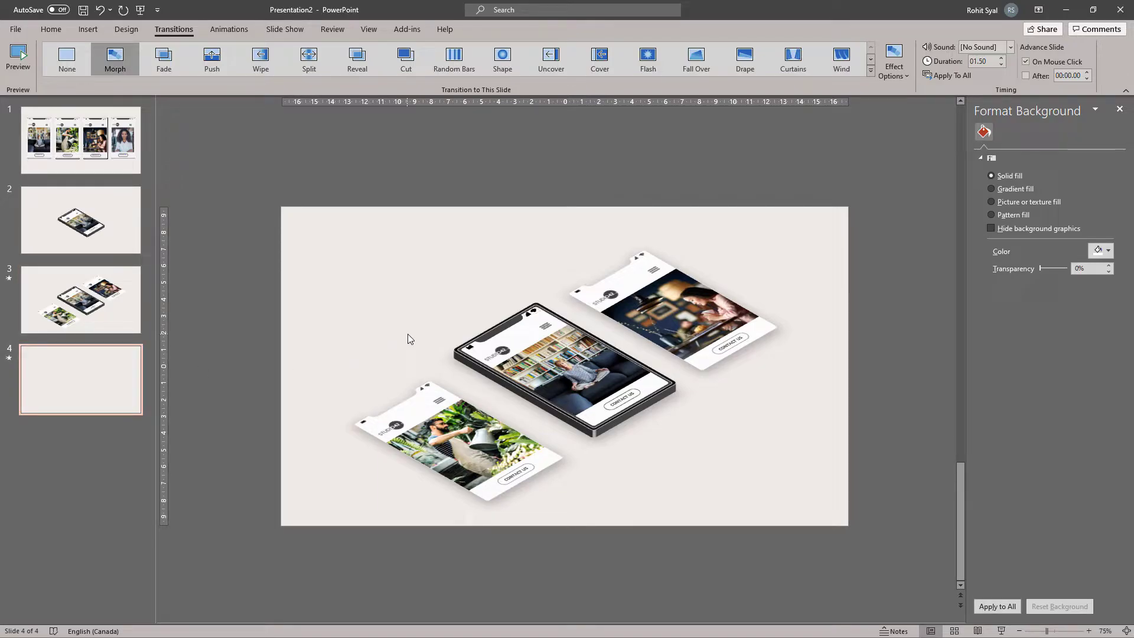
- On slide 4, park the bottom-left and top-right phones off either side and lower the centre phone
left_click(428, 426)
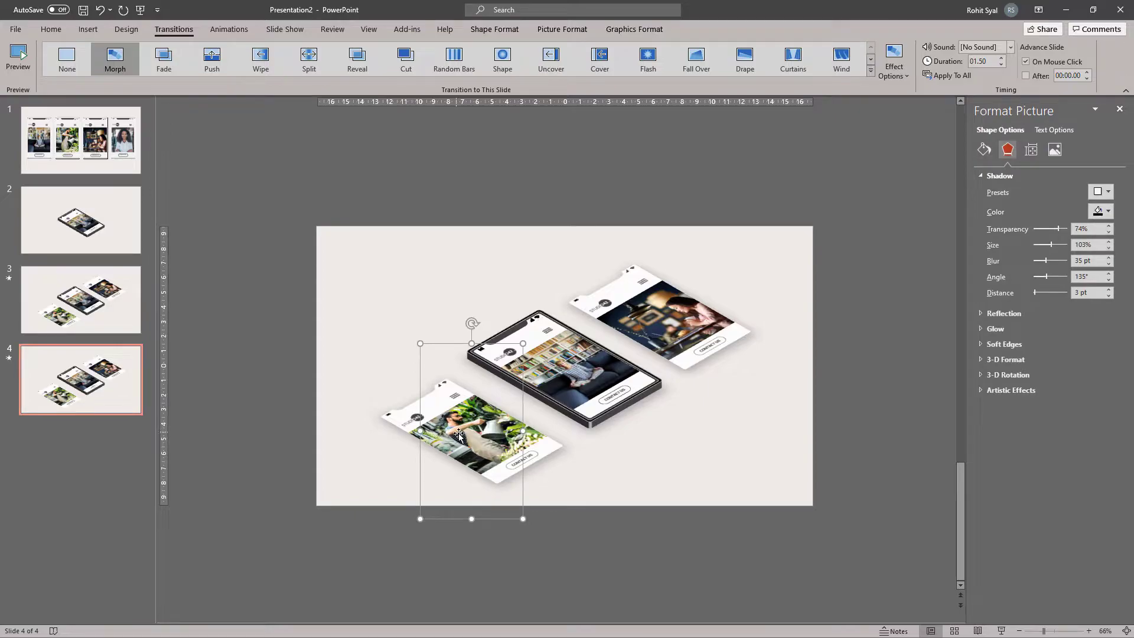
left_click_drag(453, 431, 204, 335)
left_click_drag(749, 336, 974, 340)
key("ctrl+z")
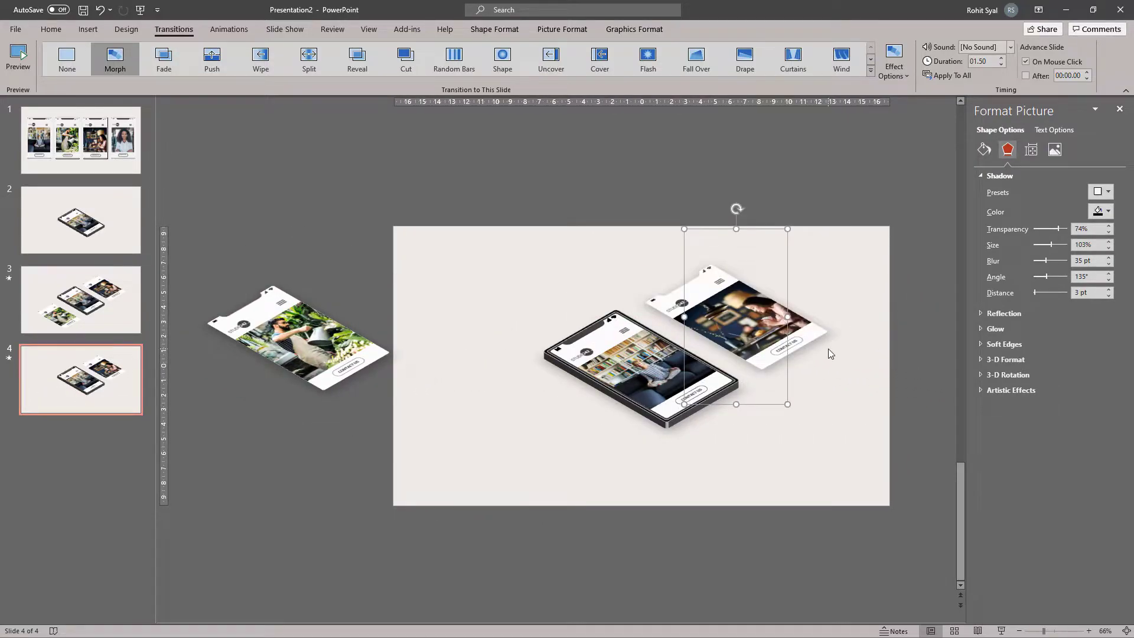
left_click_drag(645, 332, 838, 355)
left_click(550, 370)
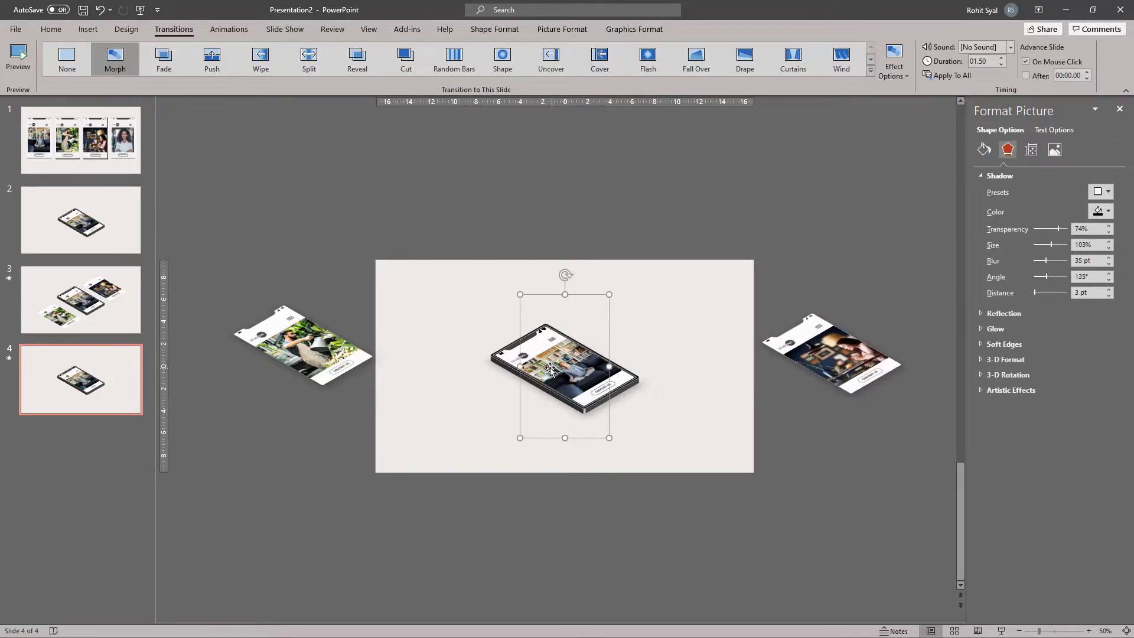
left_click_drag(553, 367, 555, 407)
left_click(466, 447)
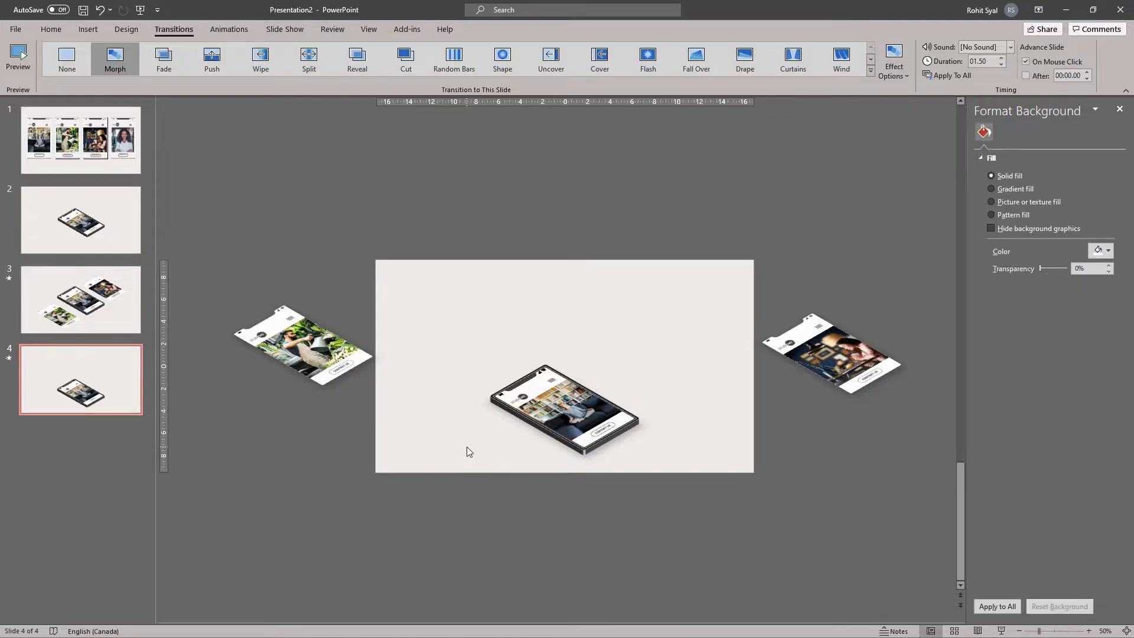
- Copy slide 3's lower-left and upper-right phones onto slide 4's centre stack, then go to slide 1
left_click(104, 304)
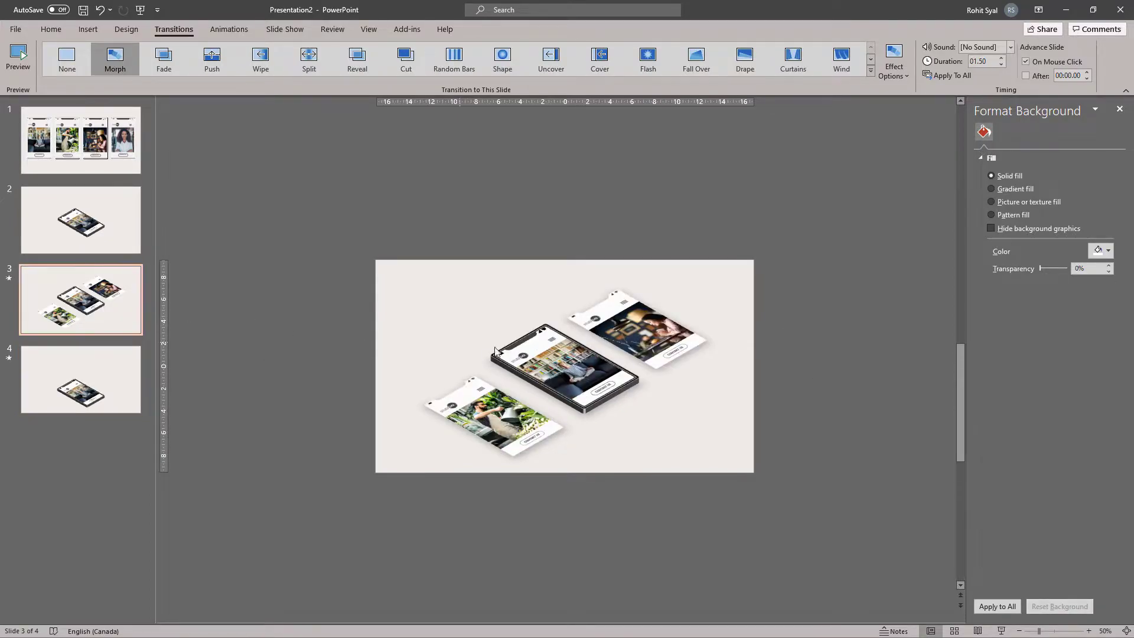
left_click(474, 412)
left_click(626, 338, "shift")
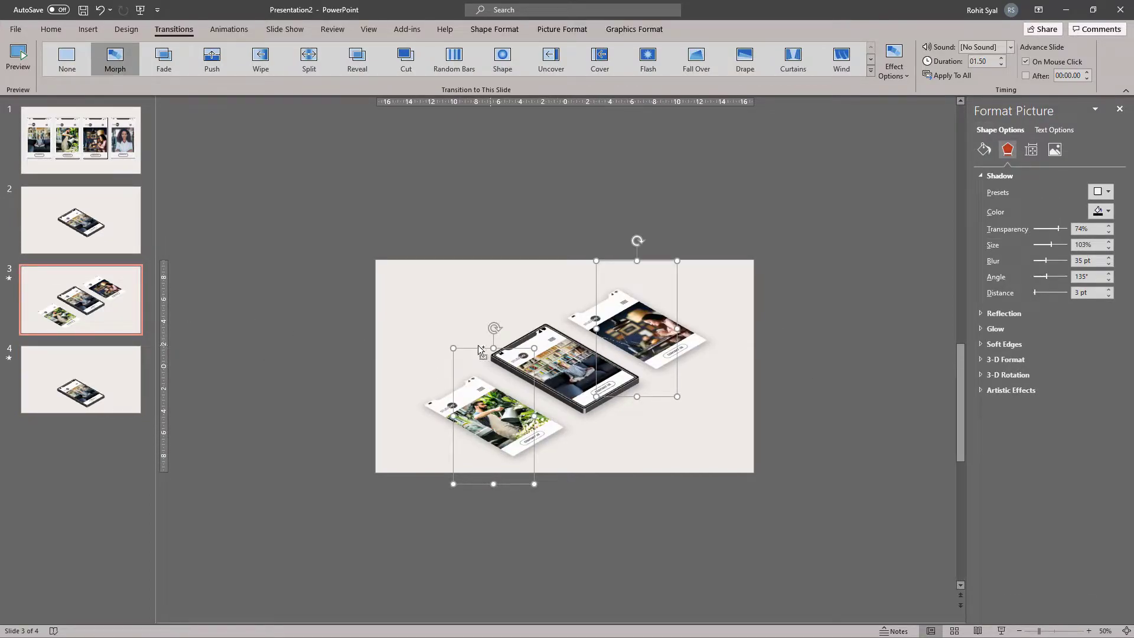
key("ctrl+c")
left_click(81, 378)
key("ctrl+v")
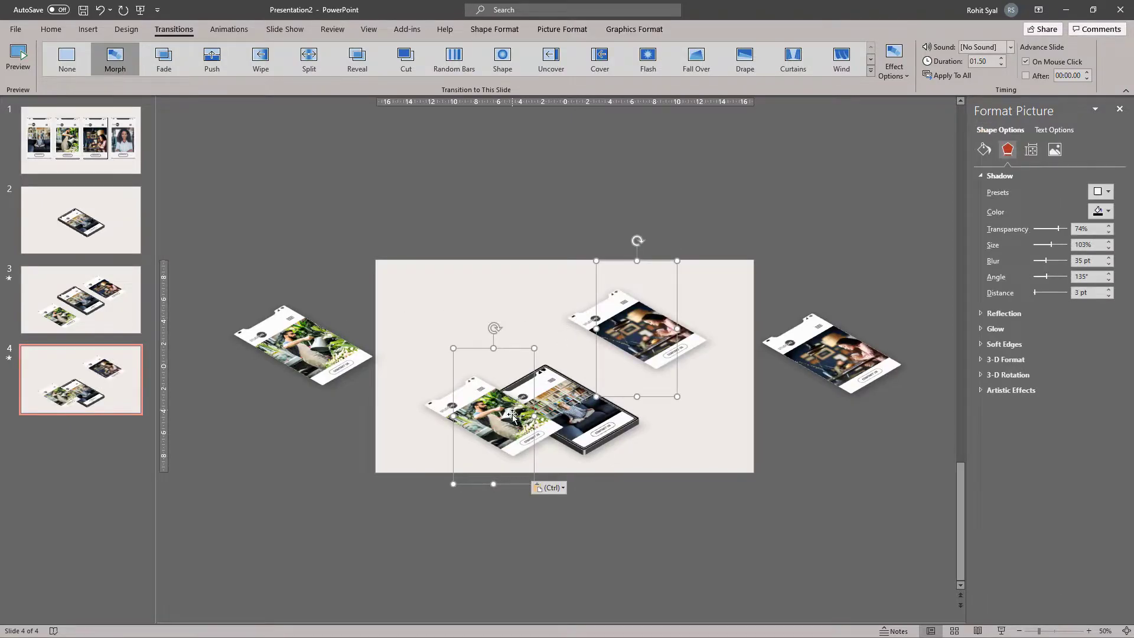
left_click_drag(511, 415, 578, 373)
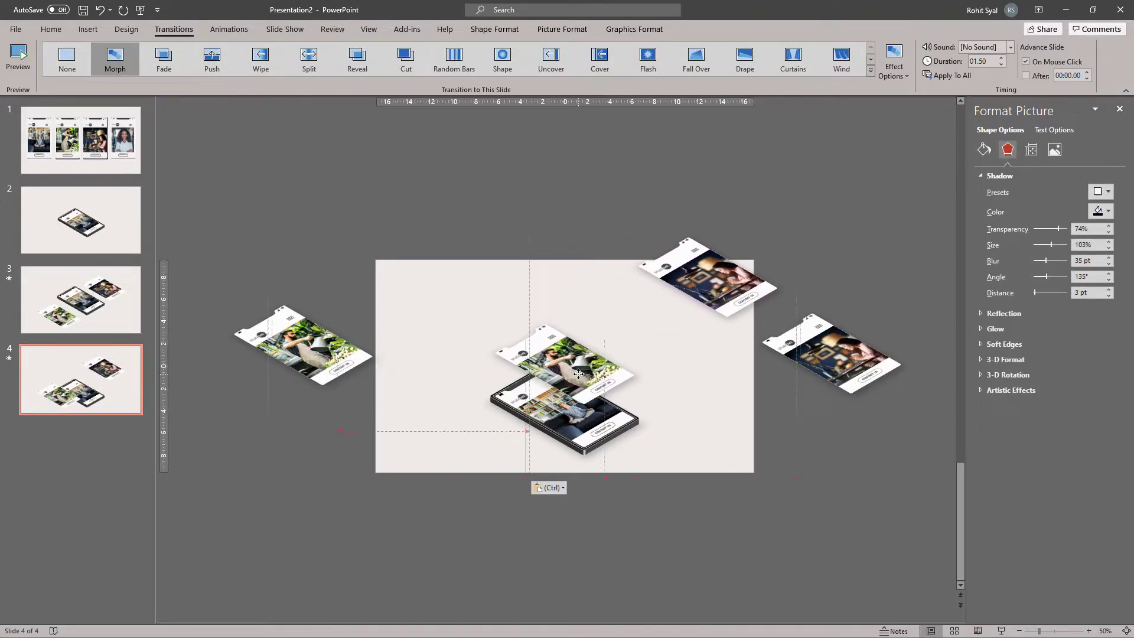
left_click(698, 365)
left_click_drag(720, 284, 588, 335)
left_click(680, 332)
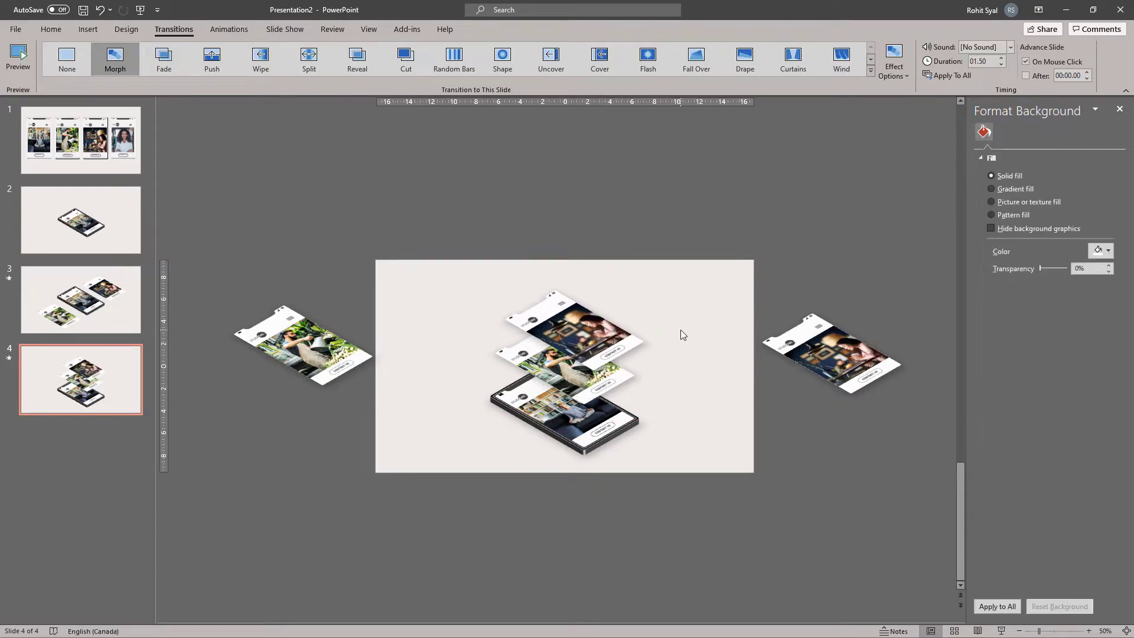
left_click(119, 150)
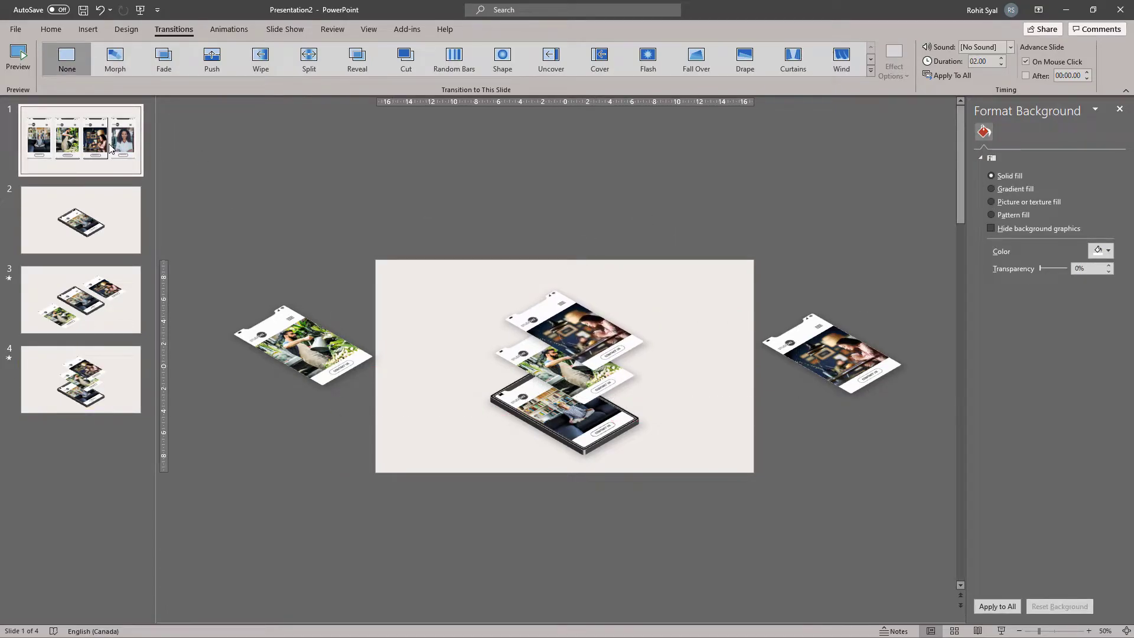
- Paste slide 1's fourth phone, showing the woman's portrait, near slide 4's top-right
left_click_drag(651, 275, 771, 488)
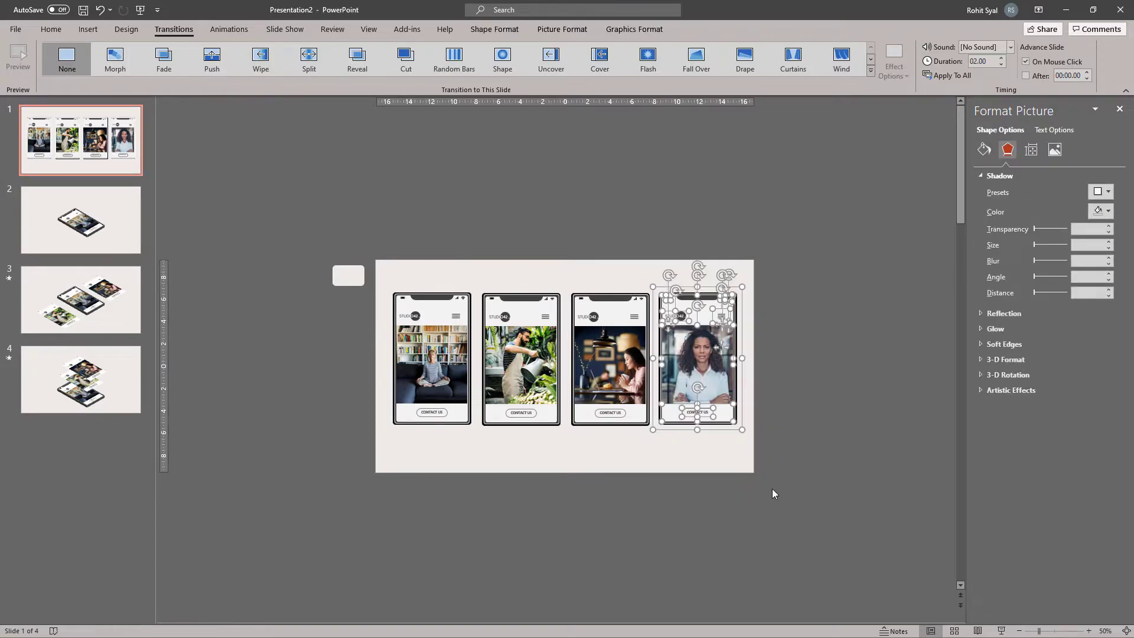
left_click(111, 367)
key("ctrl+v")
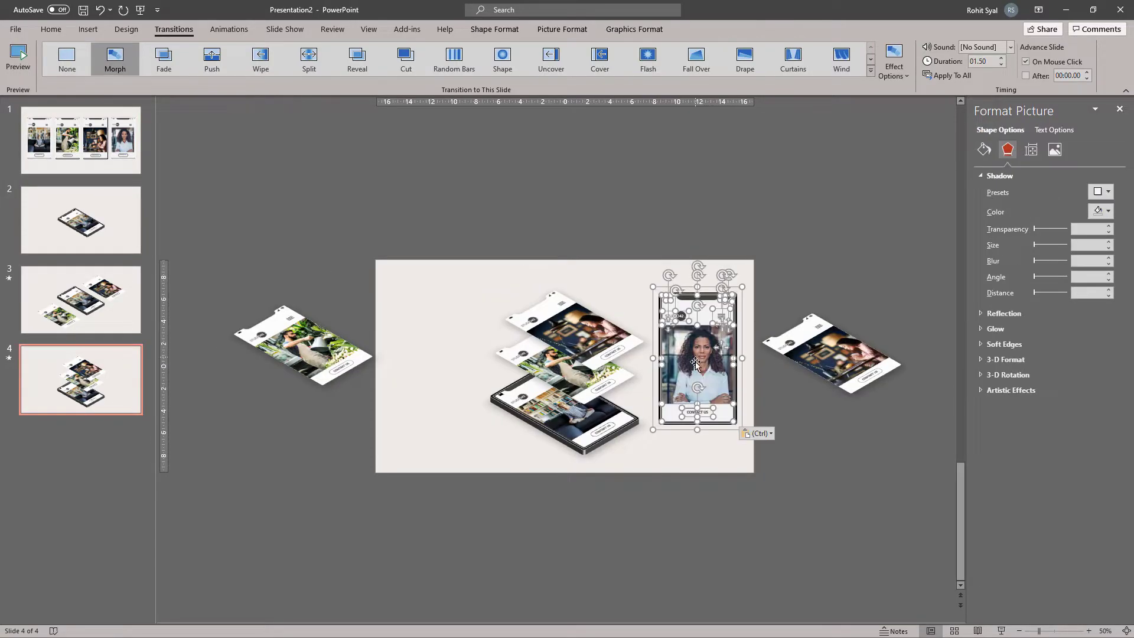
left_click_drag(692, 351, 708, 279)
left_click(664, 216)
left_click_drag(664, 216, 765, 366)
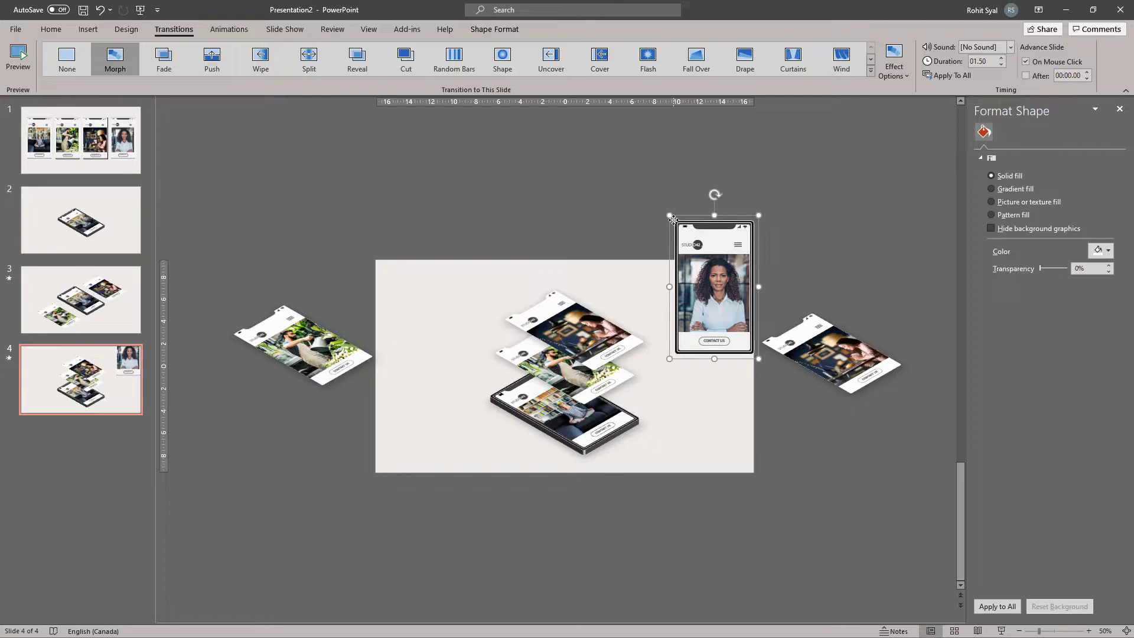
left_click(660, 222)
left_click_drag(655, 203, 787, 416)
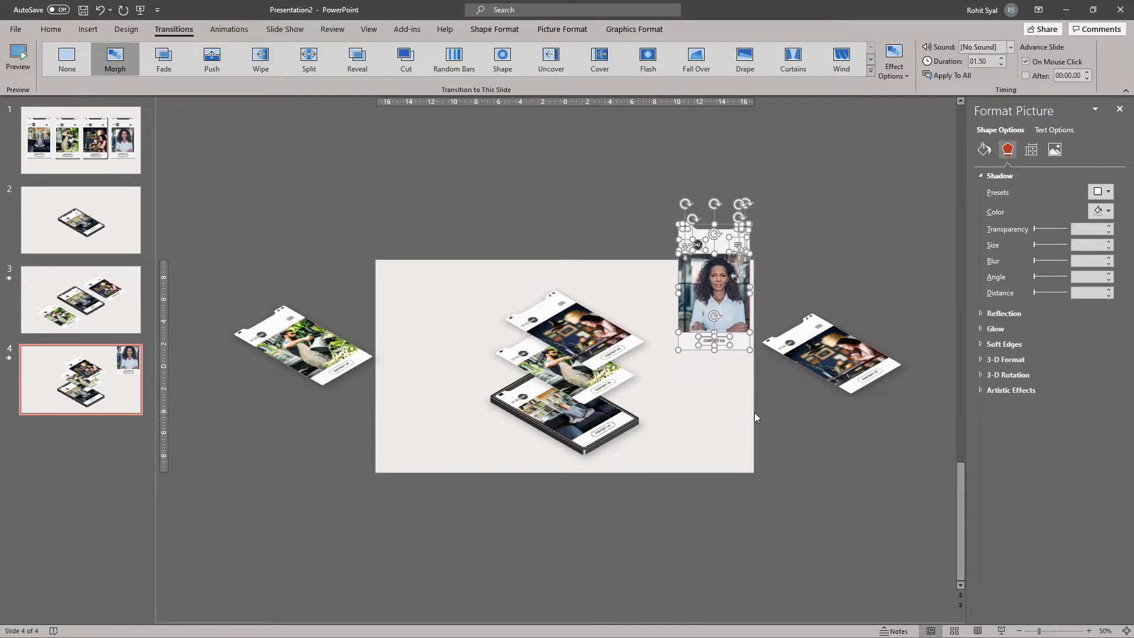
- Tilt the pasted phone isometrically and add a drop shadow with 103% size and 34 pt blur
left_click(1000, 176)
left_click(1008, 253)
left_click(1096, 273)
key("Escape")
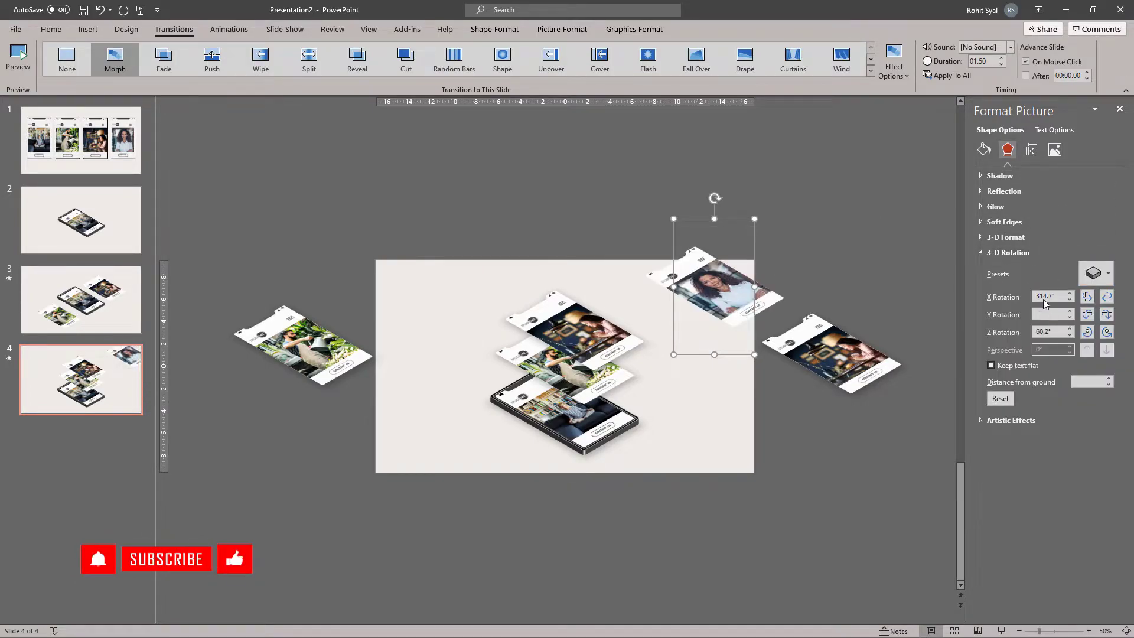
left_click(1000, 176)
left_click(1100, 192)
left_click(1102, 258)
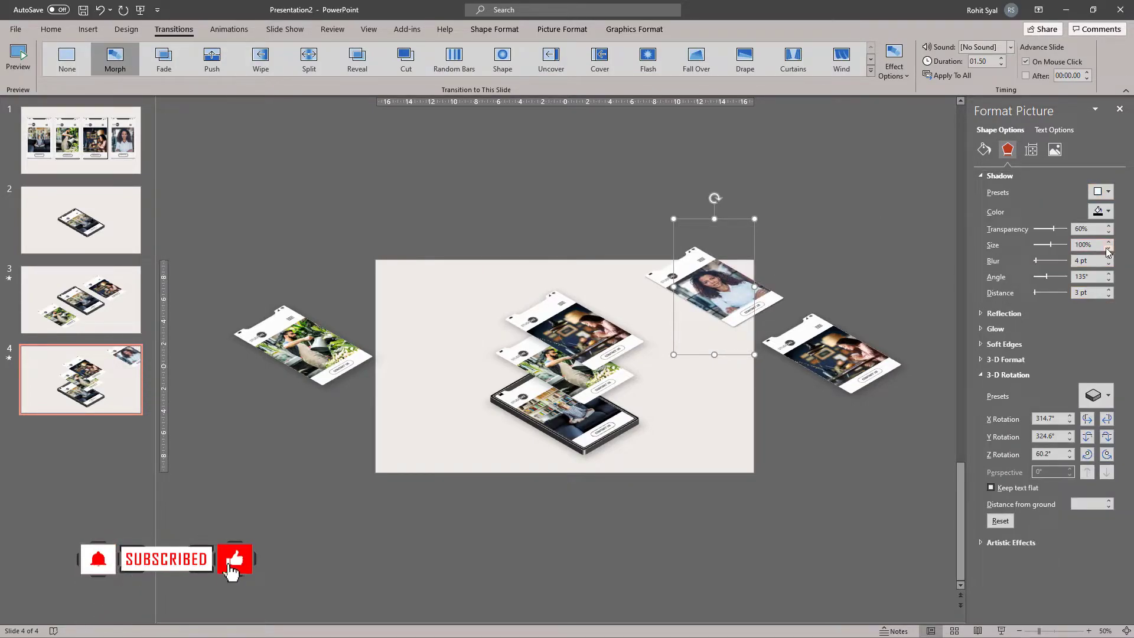
left_click(1109, 242)
left_click(1108, 242)
left_click(1109, 242)
left_click(1109, 258)
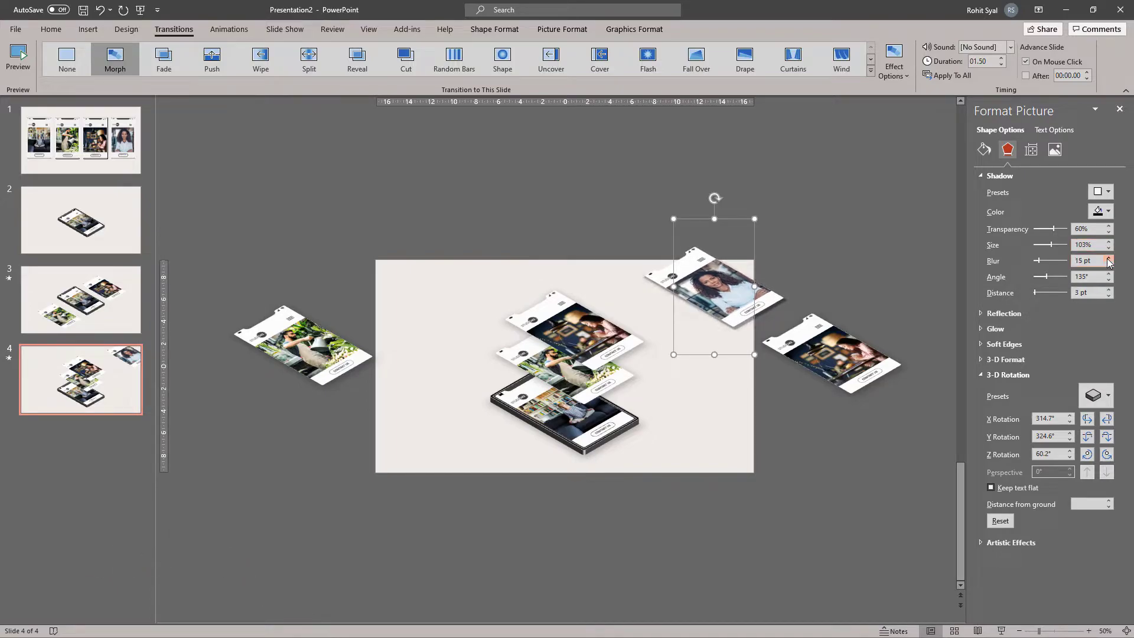
left_click(890, 282)
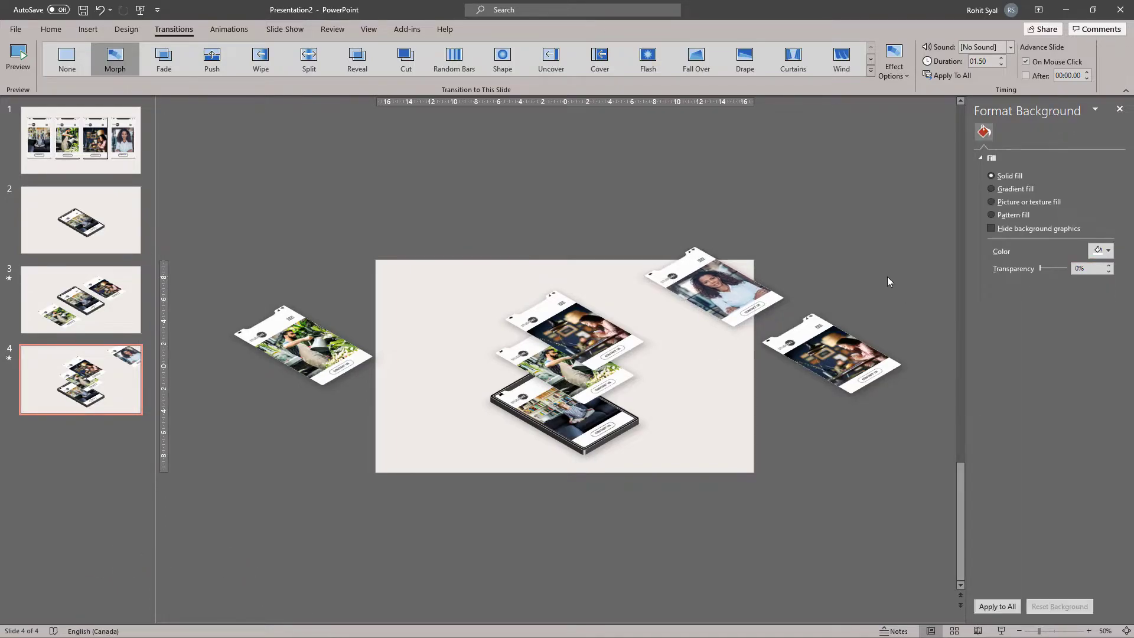
- Move the woman's screen onto the stack, then Align Center and Distribute Vertically all four layers
left_click_drag(721, 294, 583, 304)
left_click(479, 254)
left_click_drag(453, 212, 697, 498)
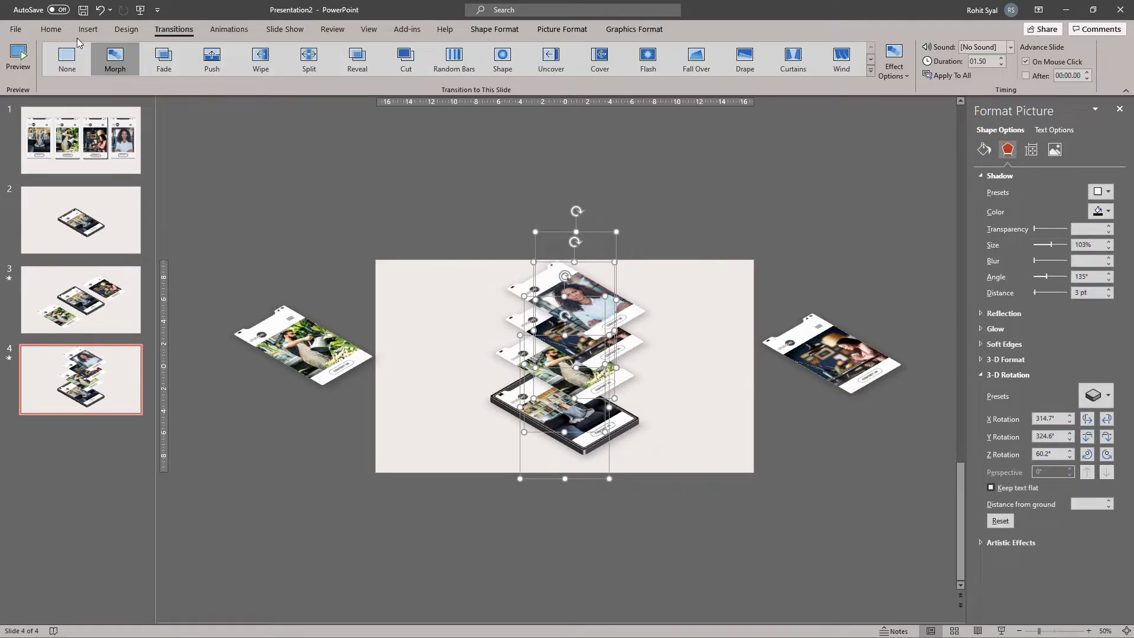
left_click(51, 30)
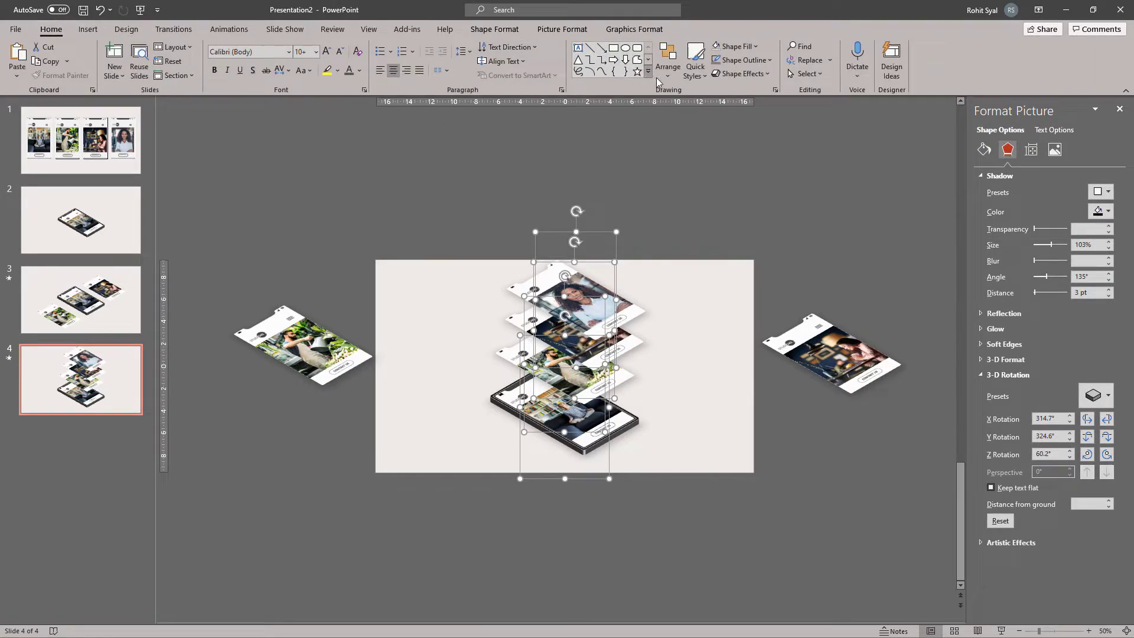
left_click(668, 59)
mouse_move(716, 261)
left_click(774, 278)
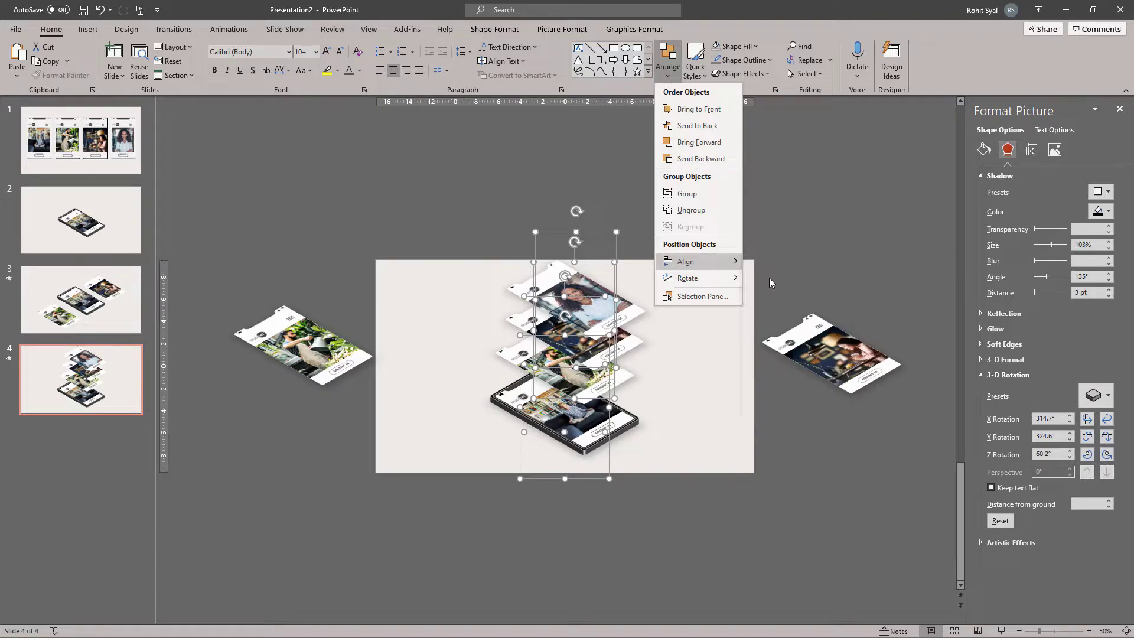
left_click(661, 83)
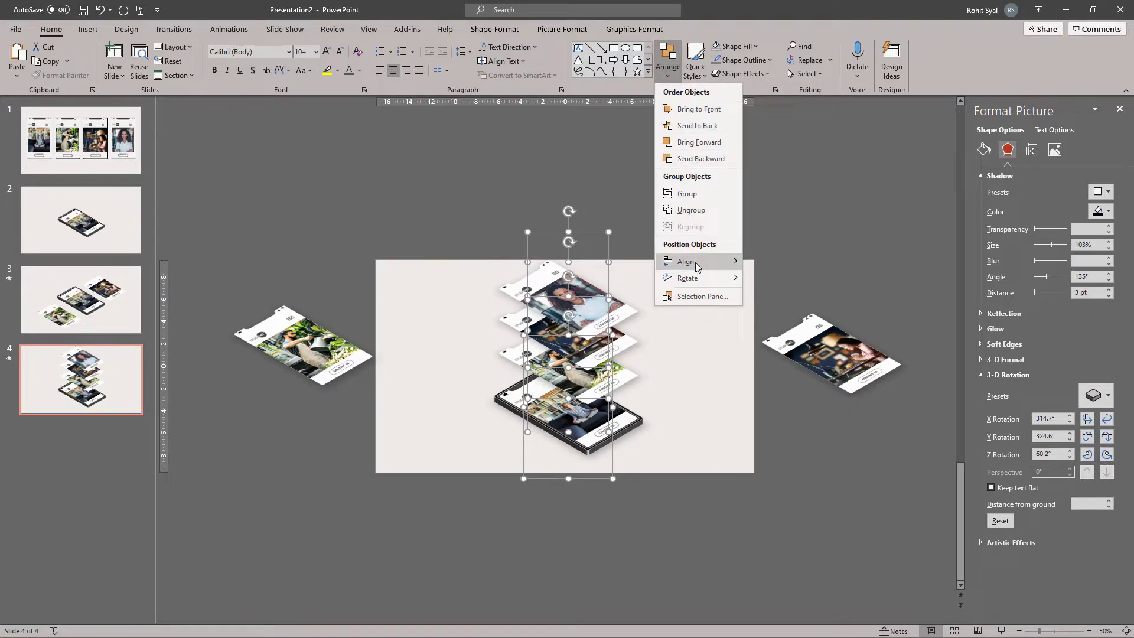
mouse_move(697, 263)
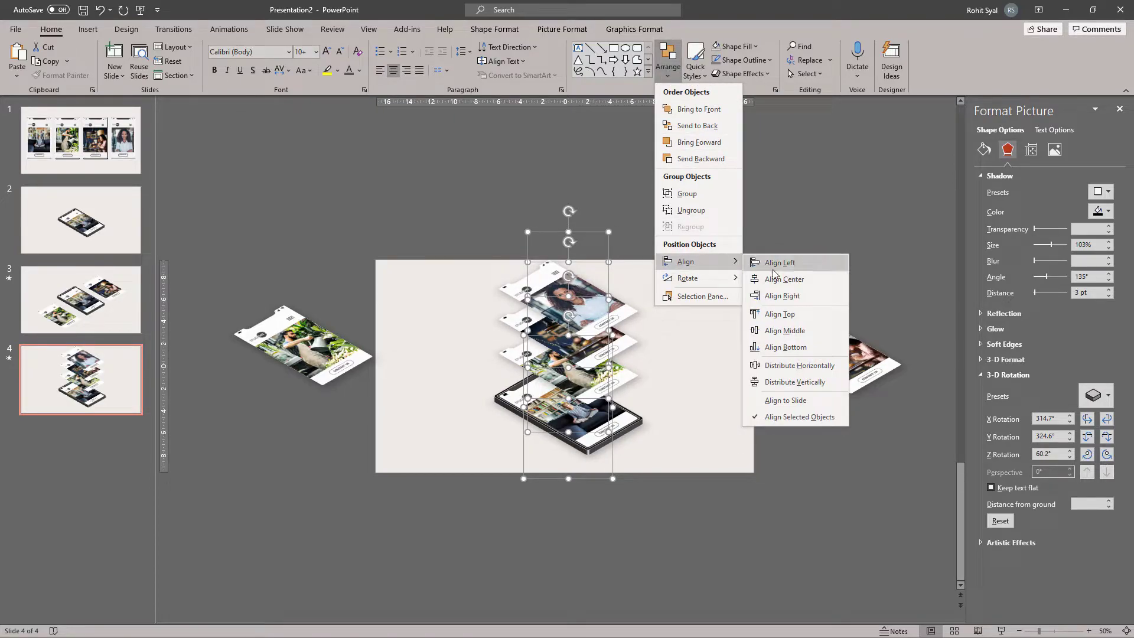
left_click(787, 384)
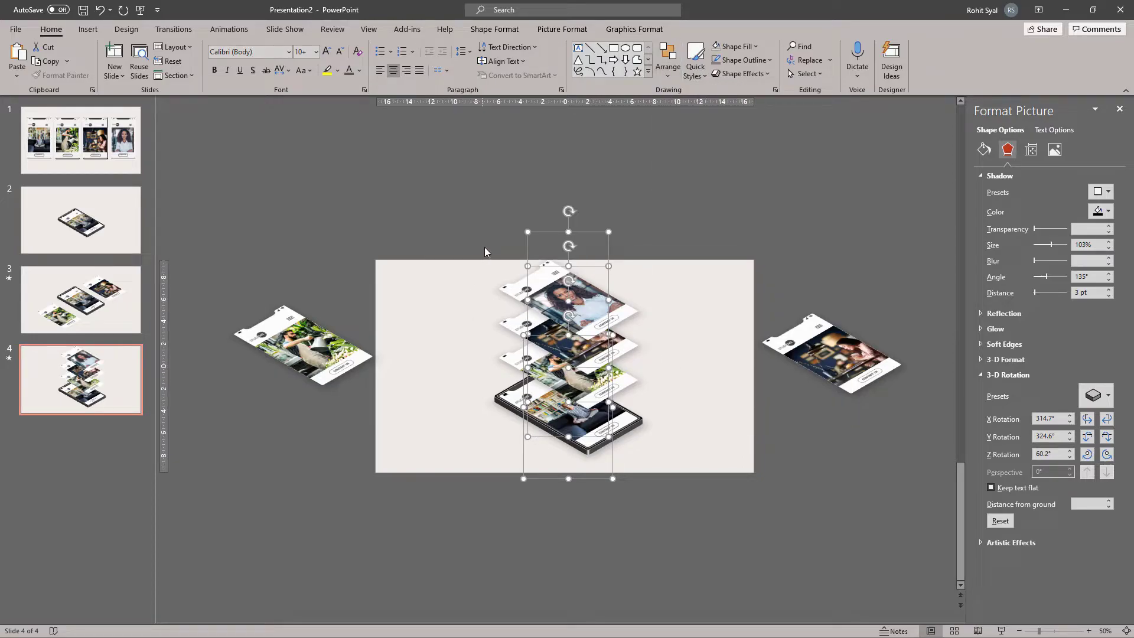
left_click(471, 420)
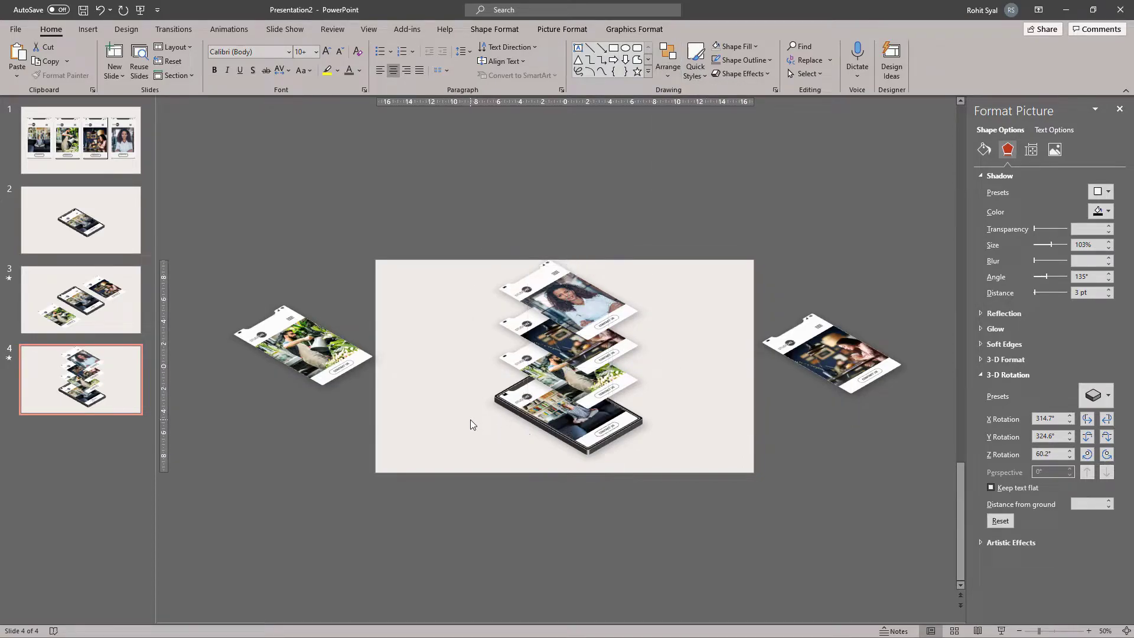
- Select the three upper floating screens together
left_click(535, 292)
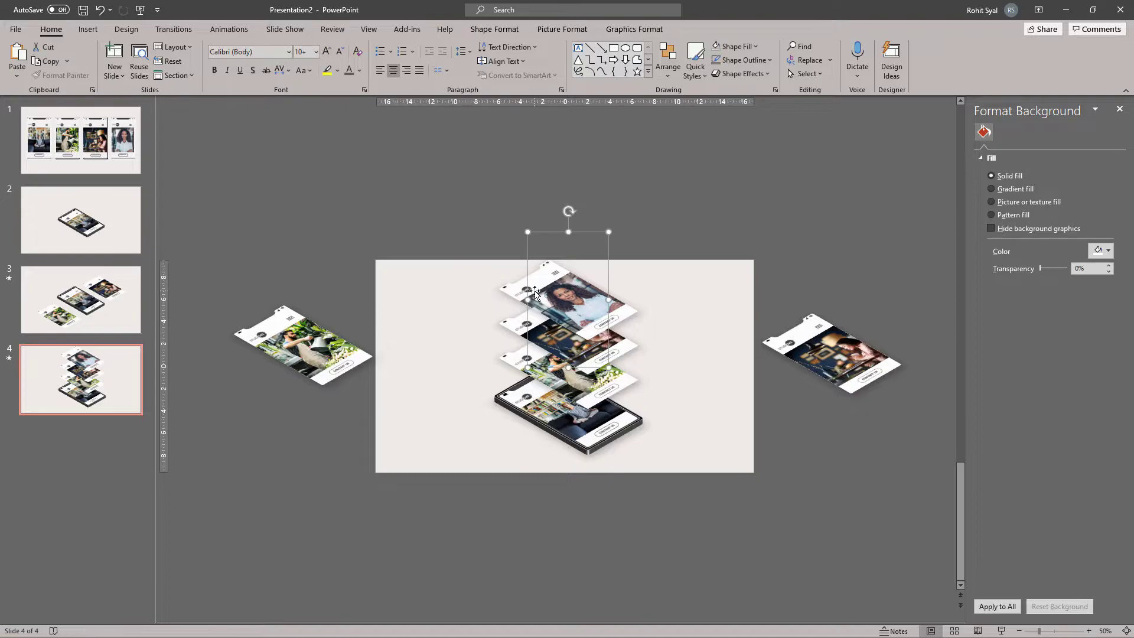
left_click(522, 330, "shift")
left_click(520, 360, "shift")
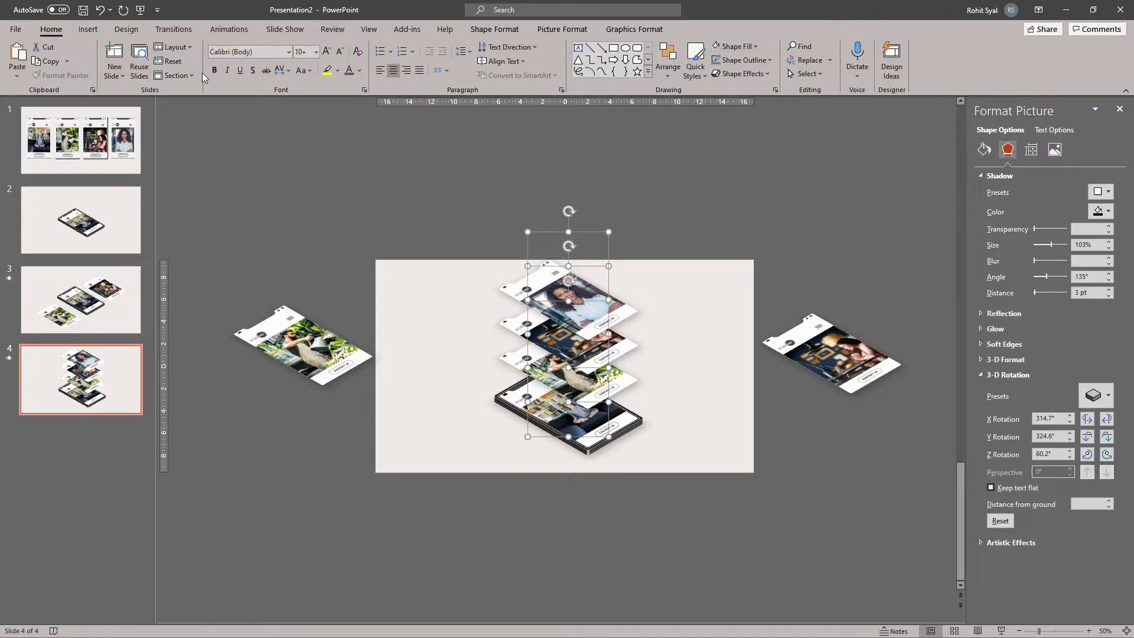
- Give the three screens a Float In animation starting With Previous, and delay Group 58 slightly
left_click(230, 30)
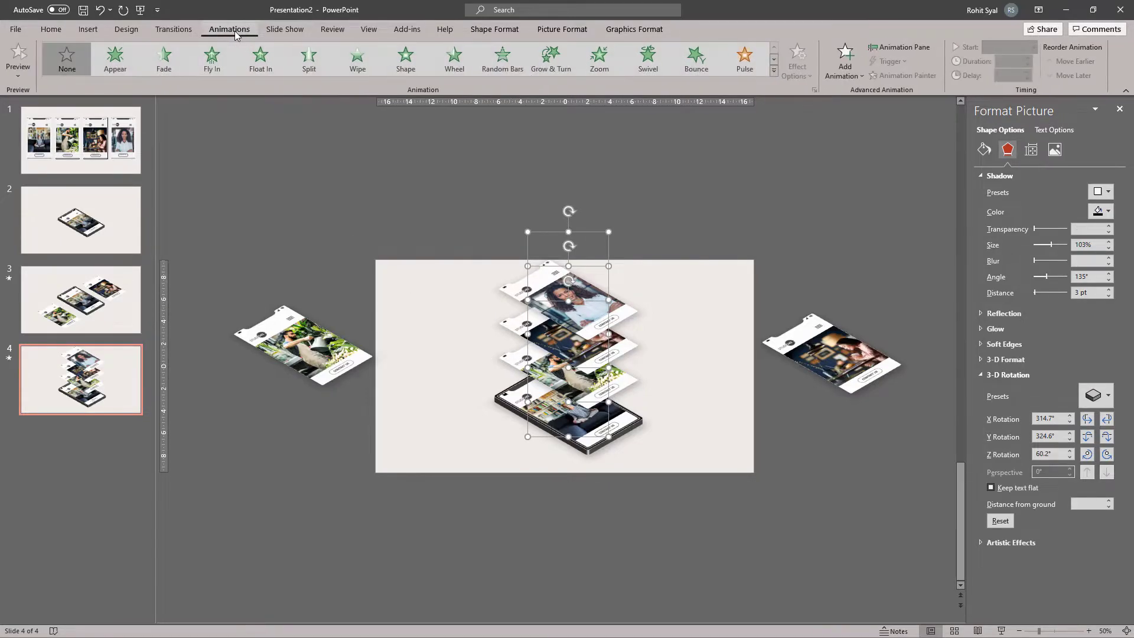
left_click(263, 69)
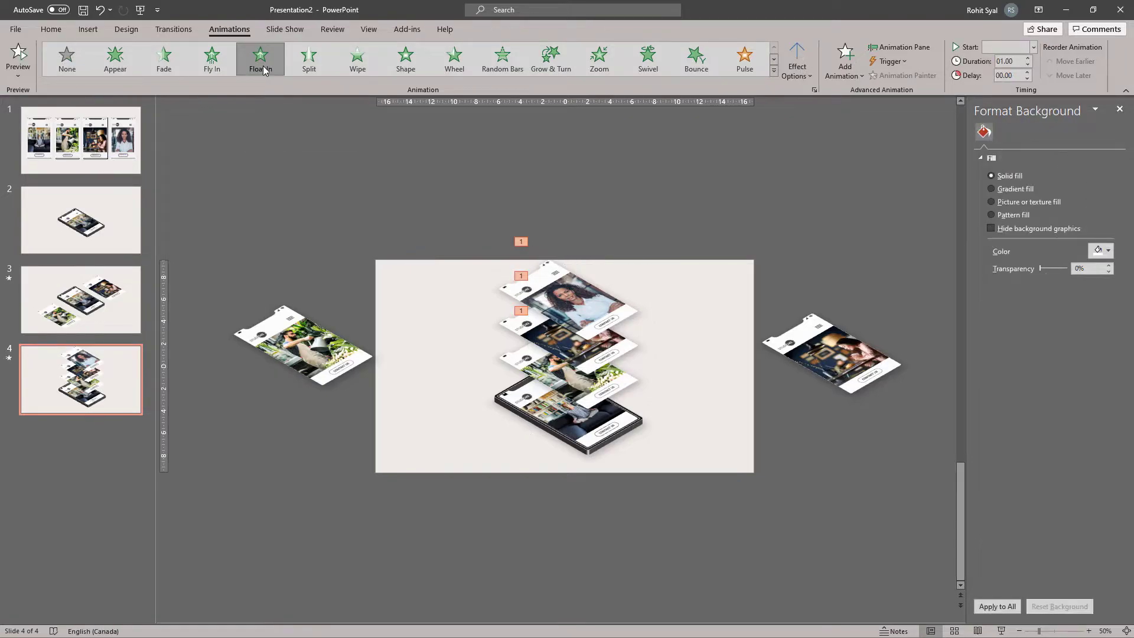
left_click(908, 49)
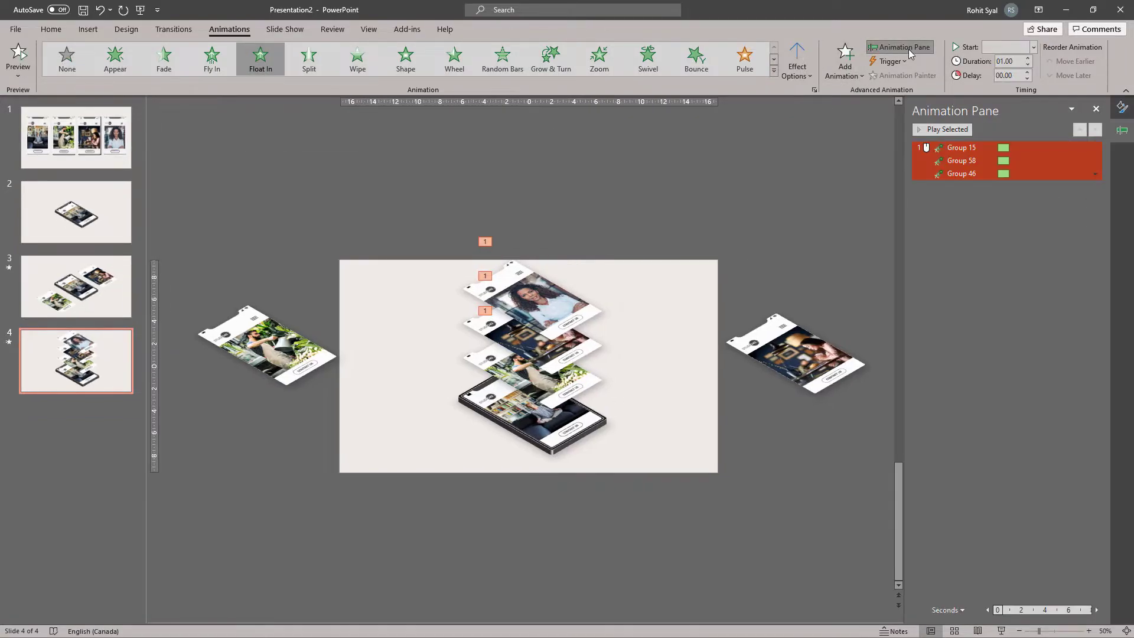
right_click(958, 148)
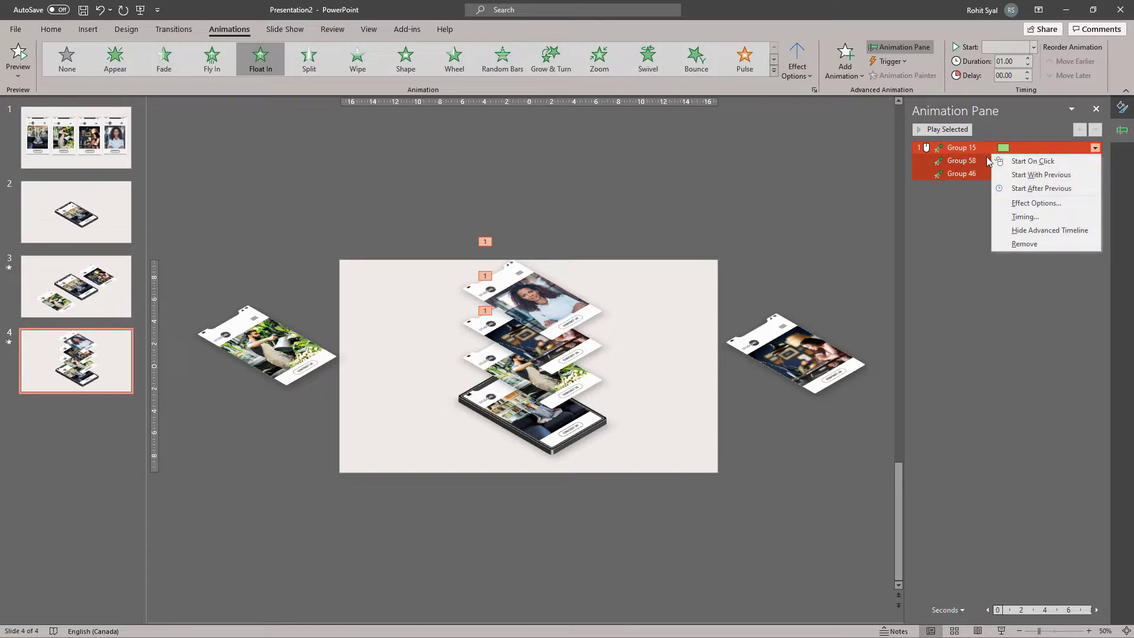
left_click(1015, 176)
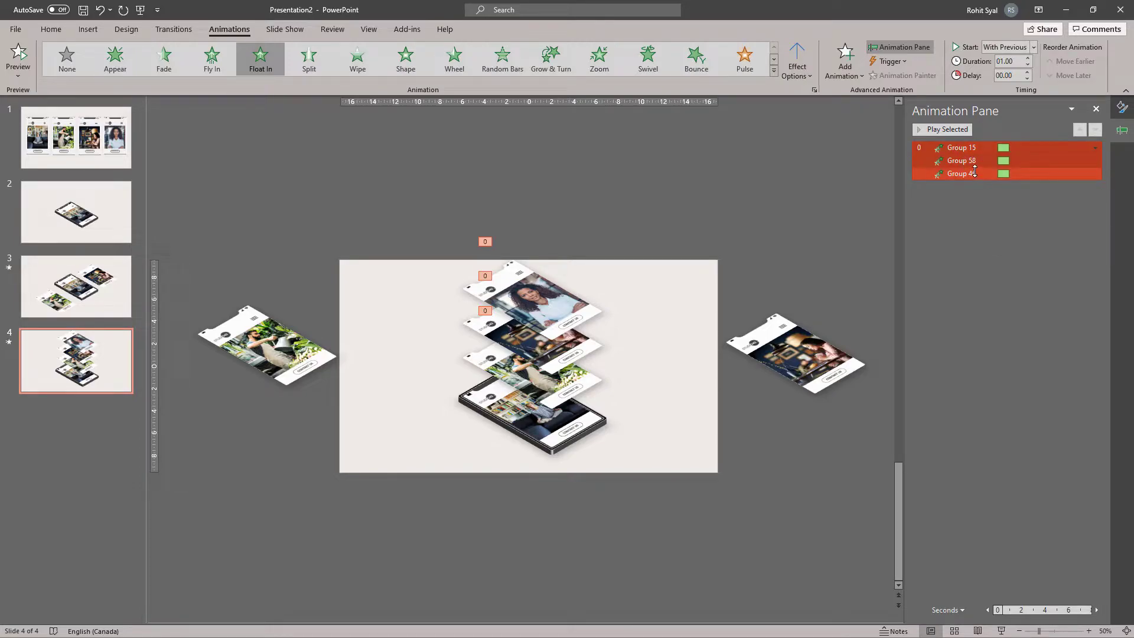
left_click_drag(1004, 161, 1016, 174)
left_click(1001, 223)
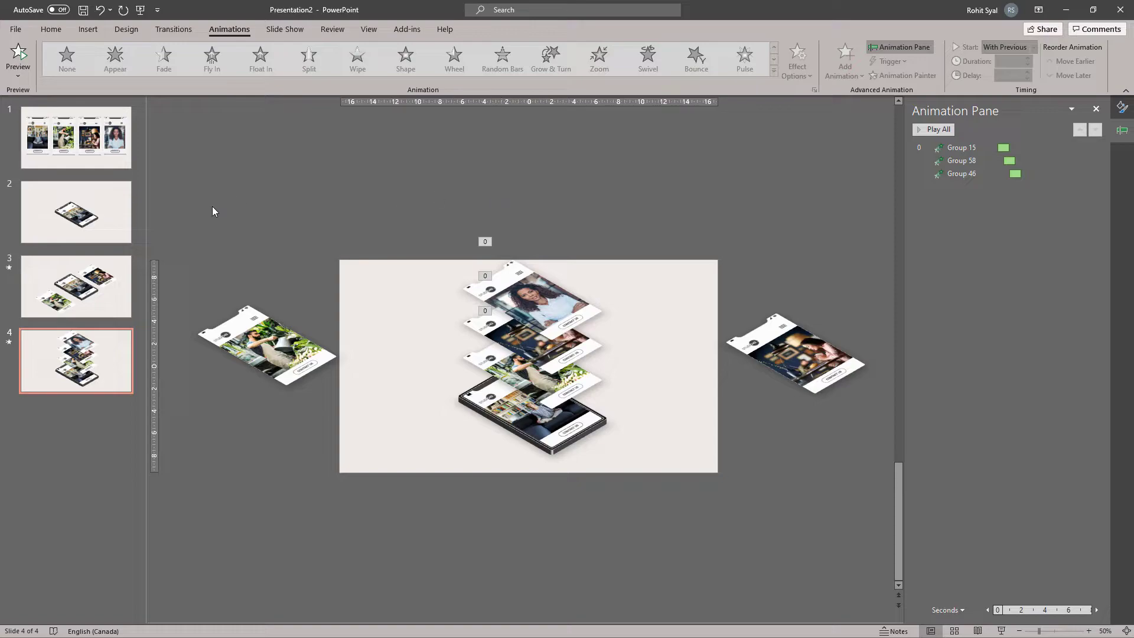
key("Page_Up")
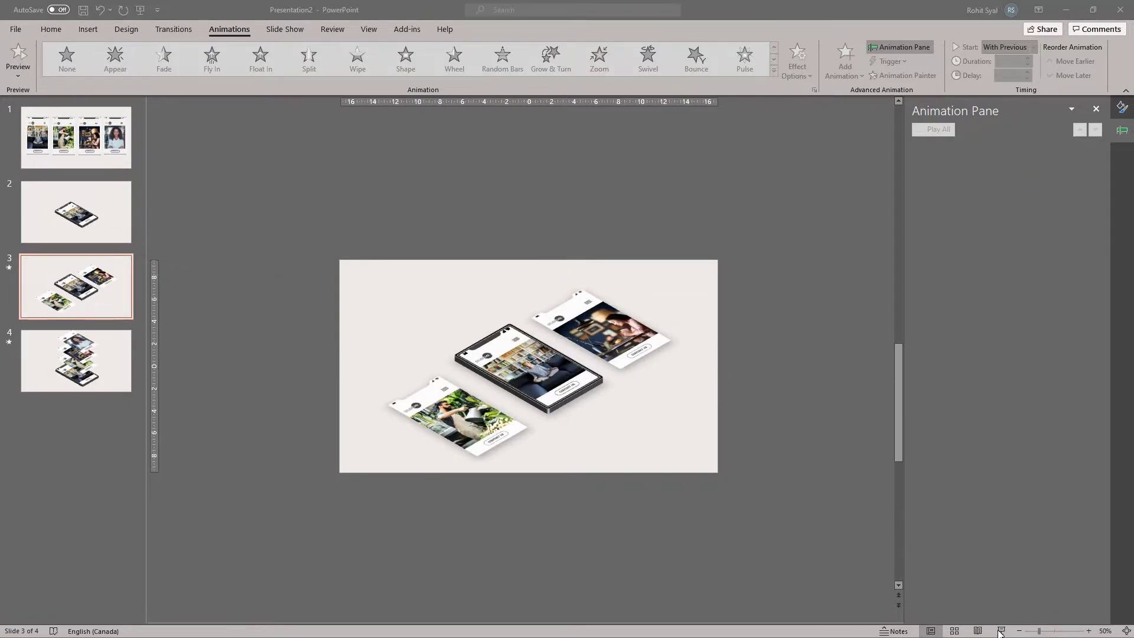
left_click(1001, 631)
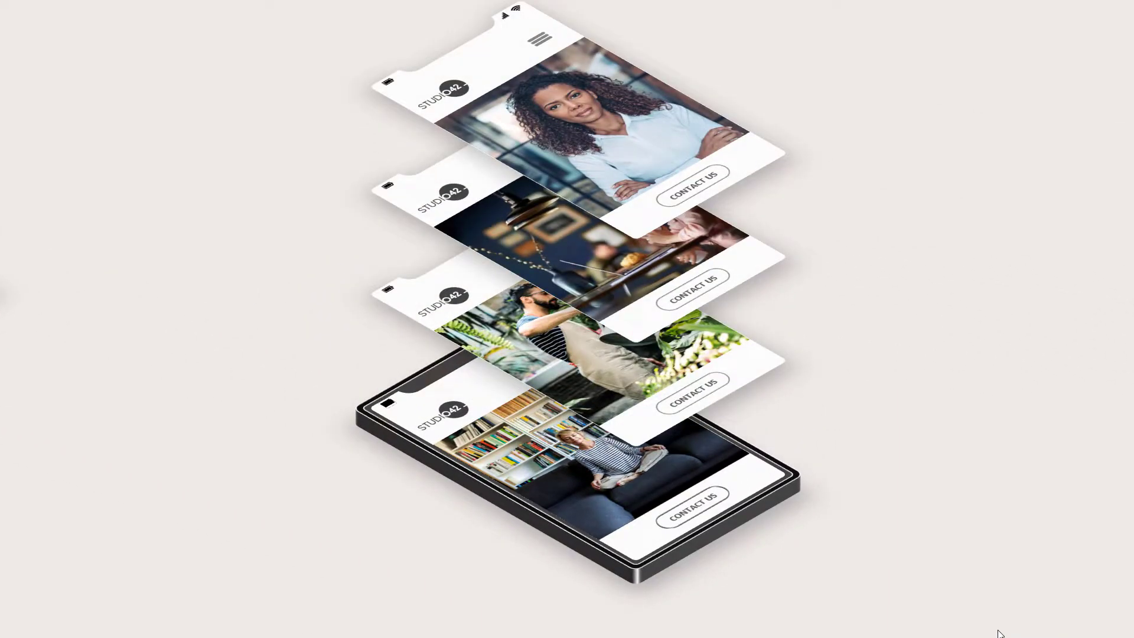
key("Escape")
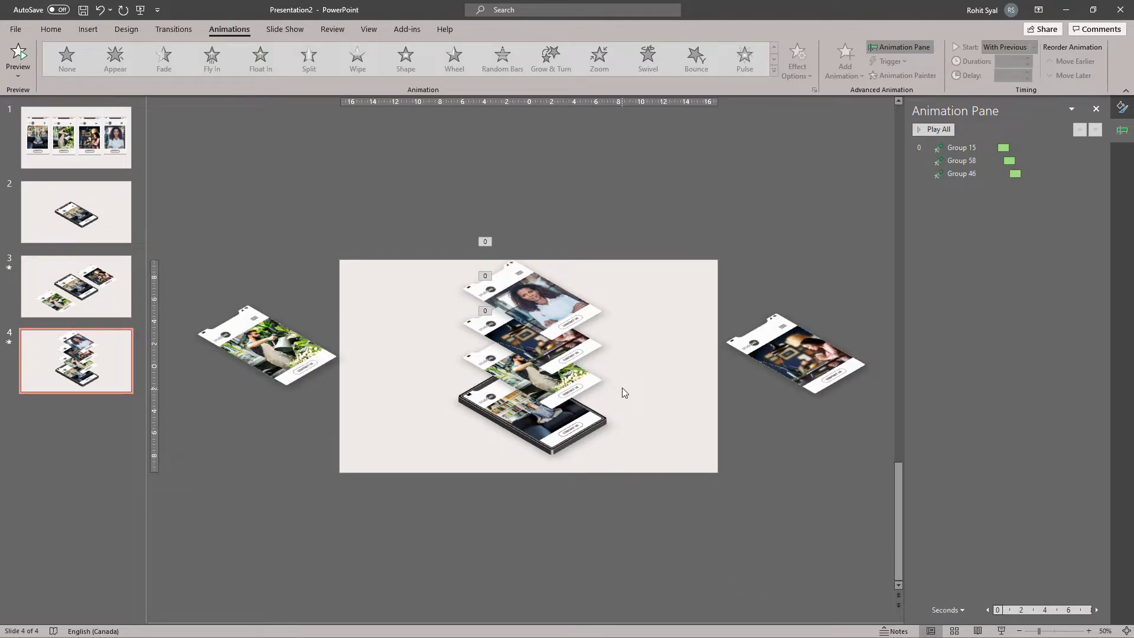
- Reorder the Animation Pane so Group 46 plays first, Group 58 second, then Group 15
left_click(583, 385)
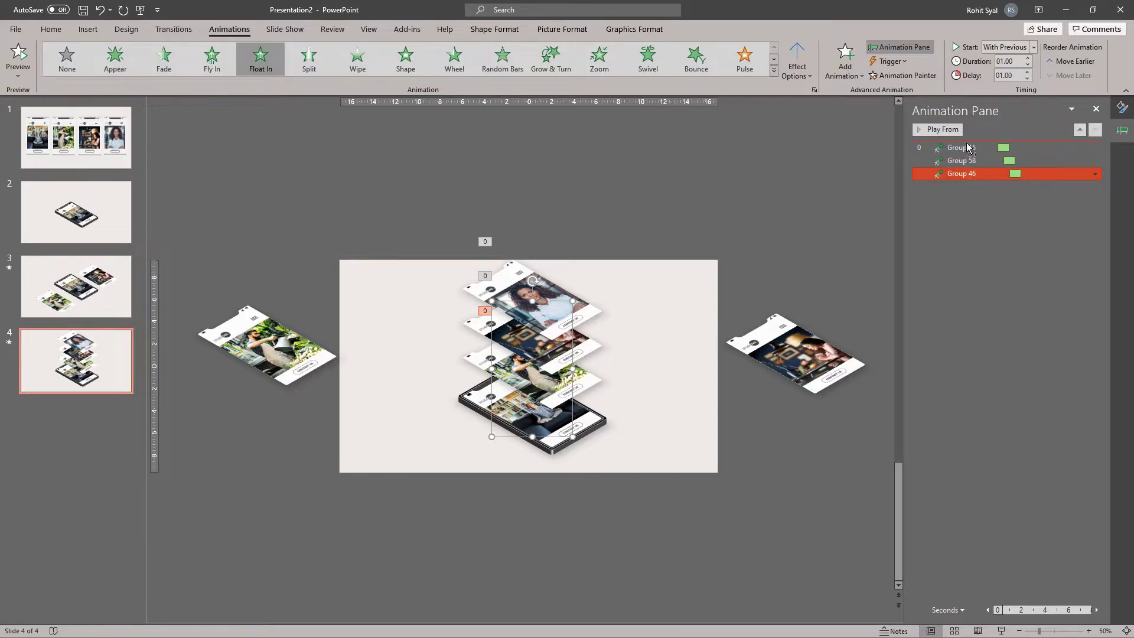
left_click_drag(967, 144, 967, 145)
left_click(590, 342)
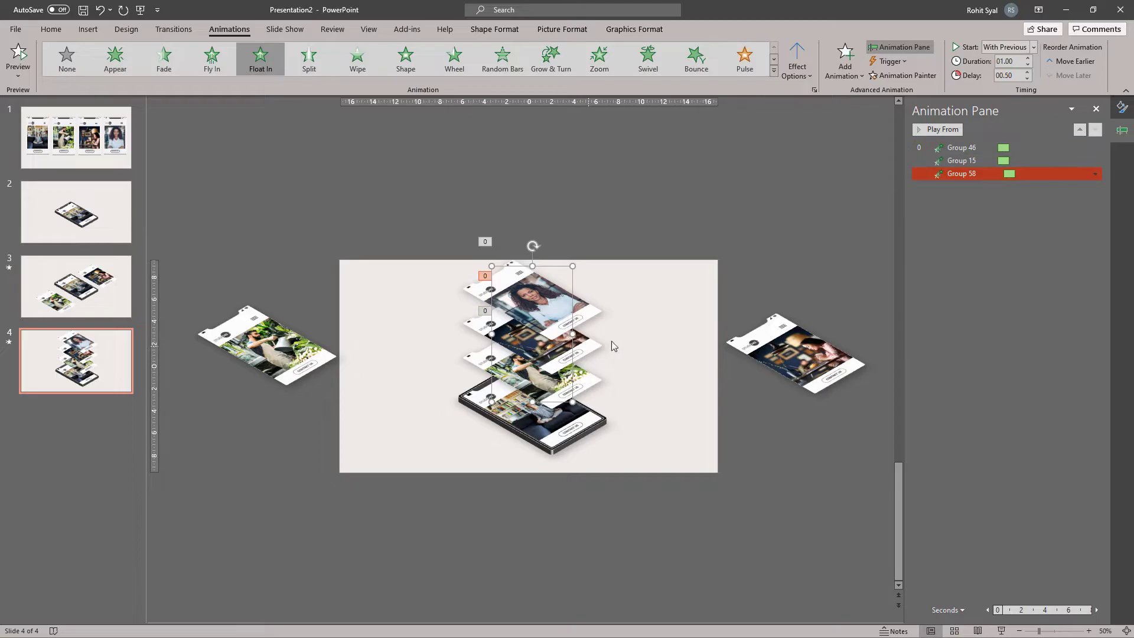
left_click_drag(972, 173, 1016, 176)
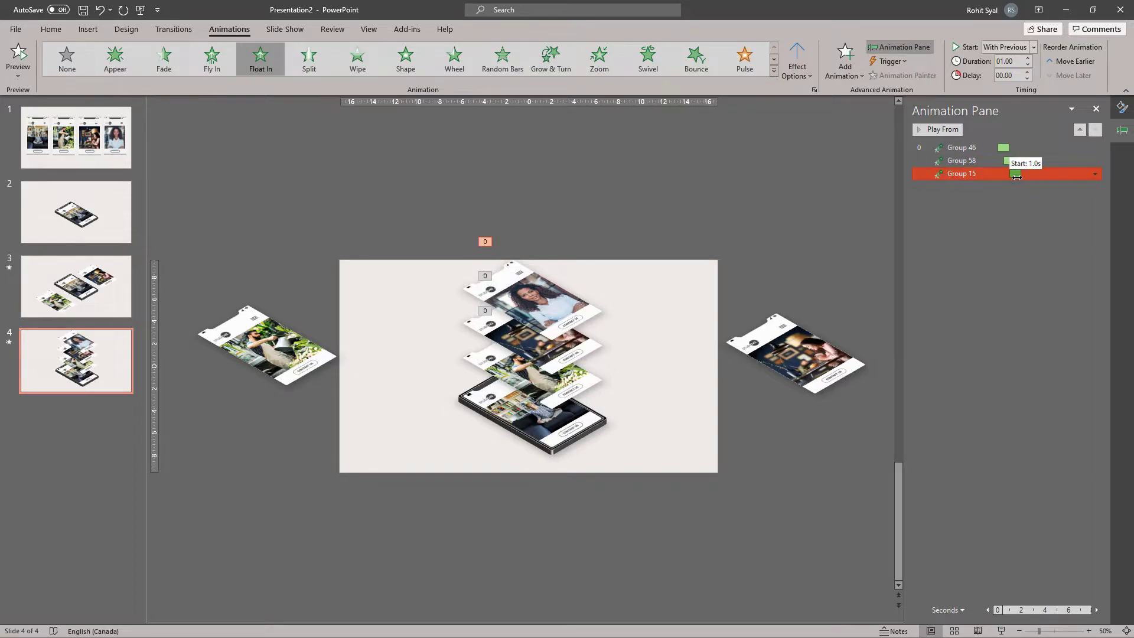
left_click(799, 190)
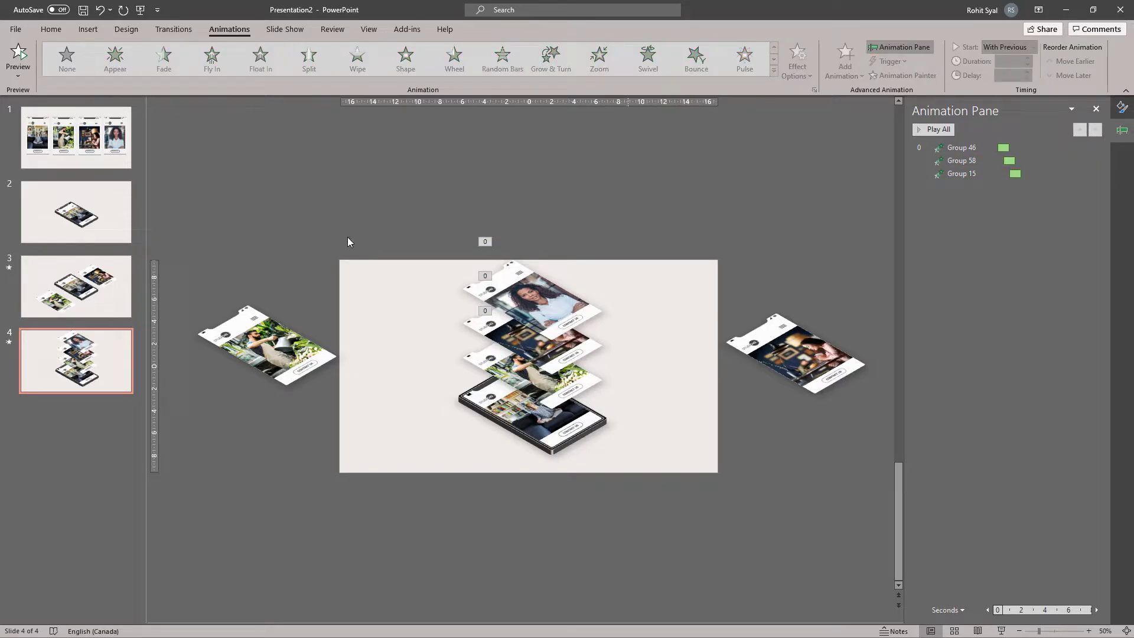
- Play the slide show full screen from slide 3, then exit back to editing
left_click(80, 300)
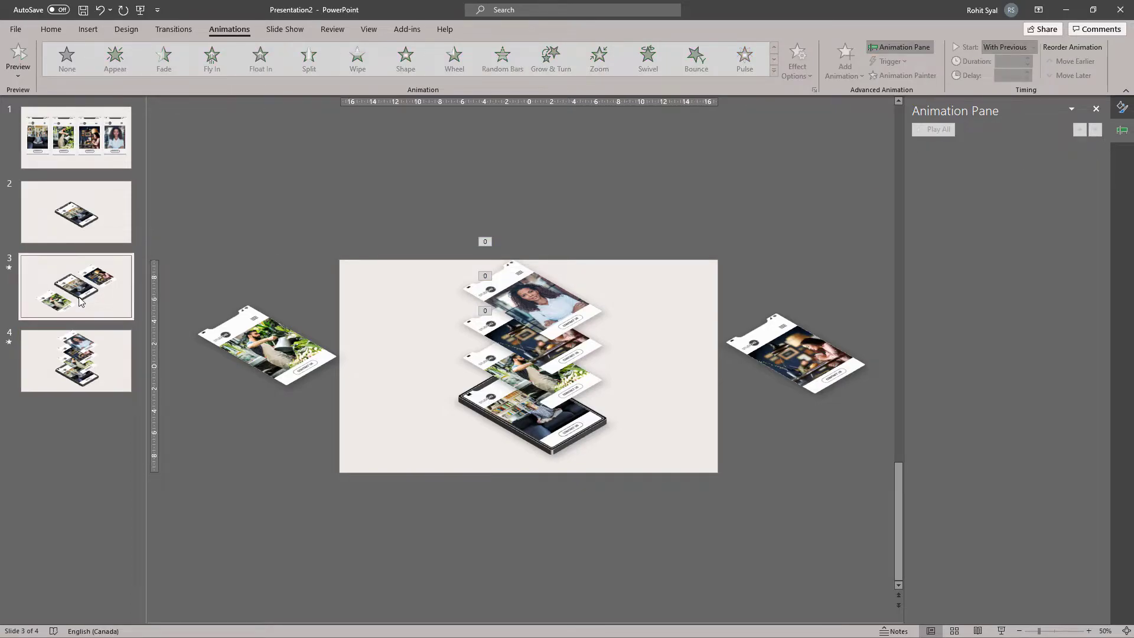
left_click(1000, 631)
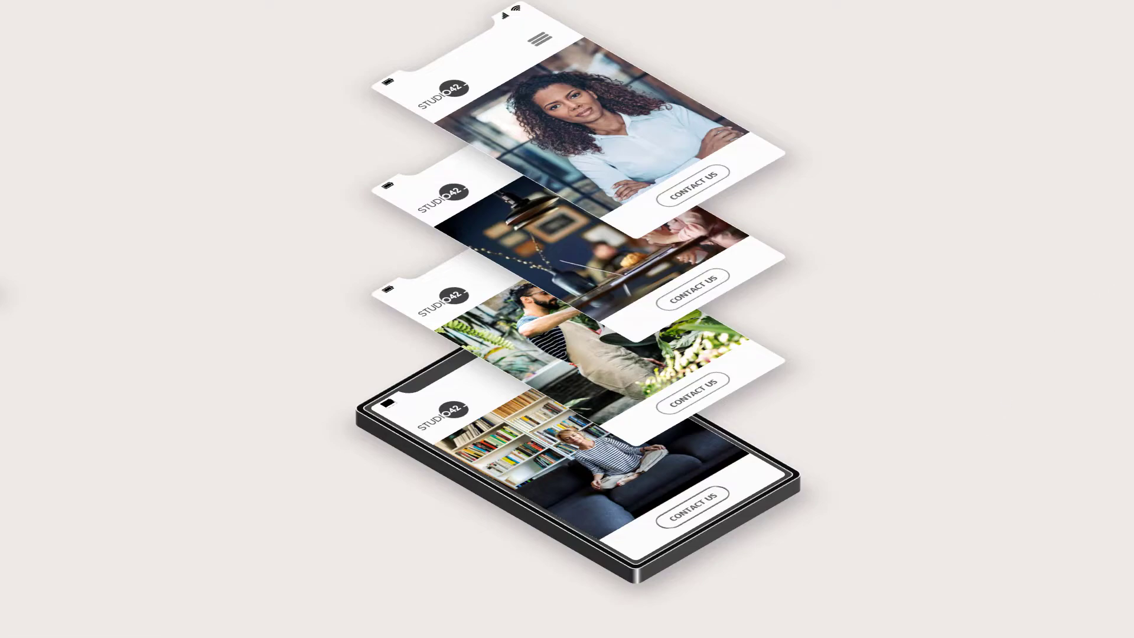
key("Escape")
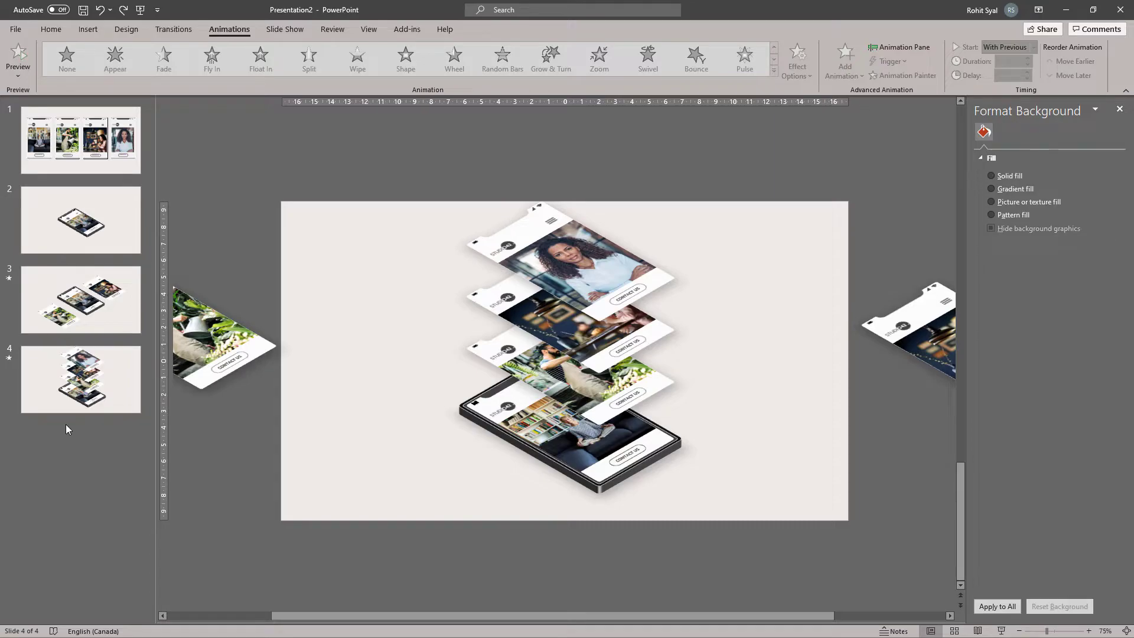
- Add a blank slide 5 and paste copies of slide 1's first three phones onto it
right_click(66, 424)
left_click(97, 470)
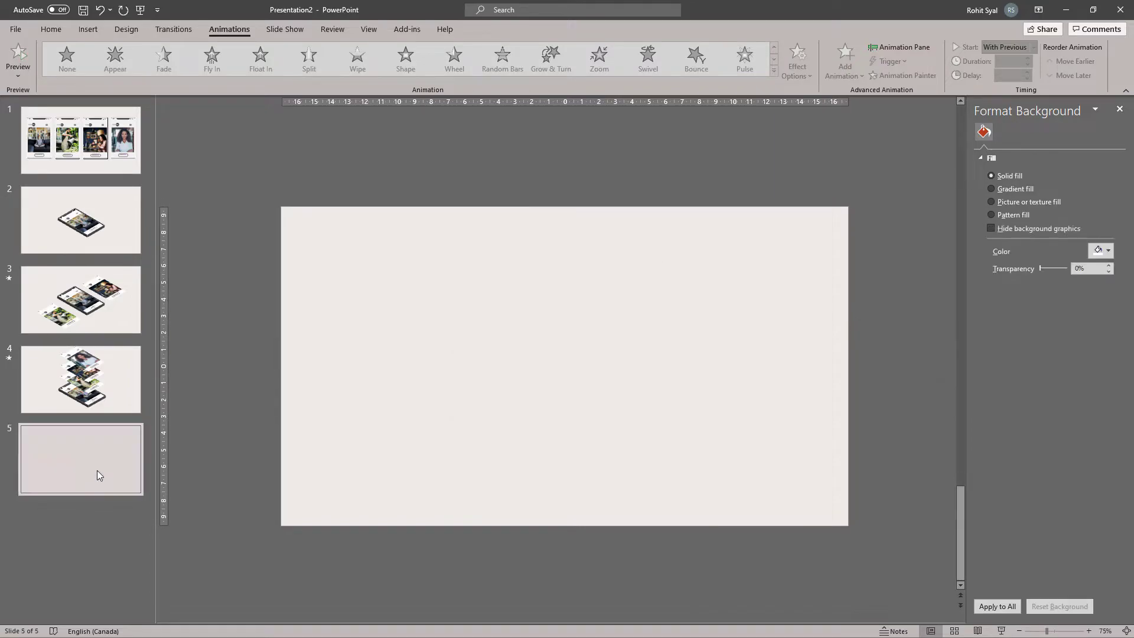
left_click(67, 170)
left_click_drag(282, 193, 719, 524)
key("ctrl+c")
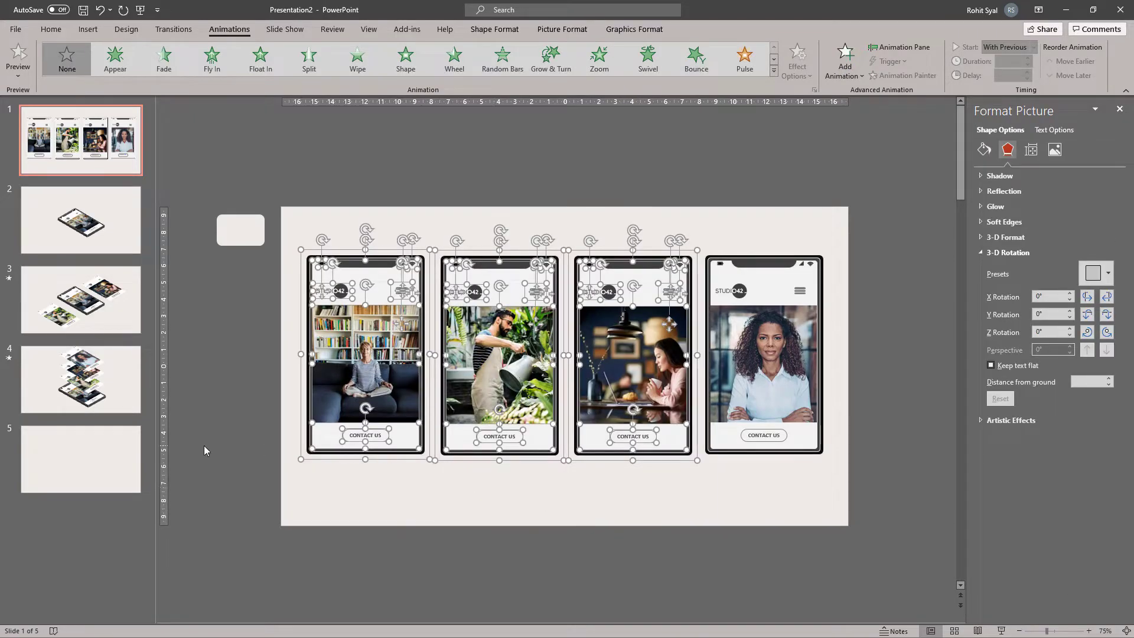
left_click(89, 442)
key("ctrl+v")
- Select all three pasted phones on slide 5 together
left_click(508, 501)
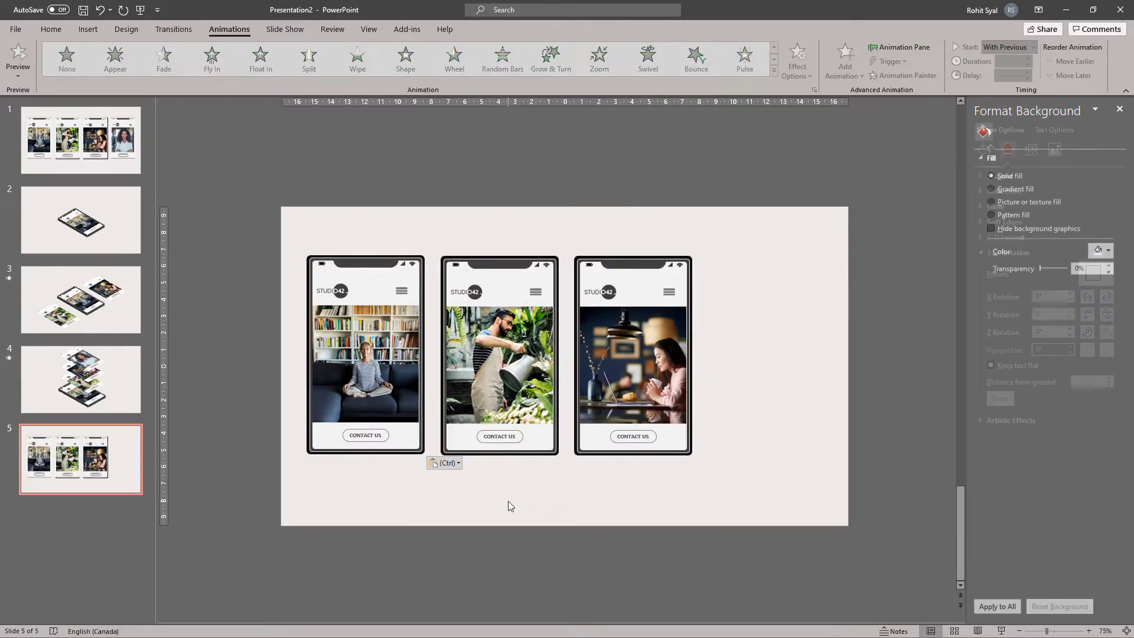
left_click_drag(284, 220, 437, 508)
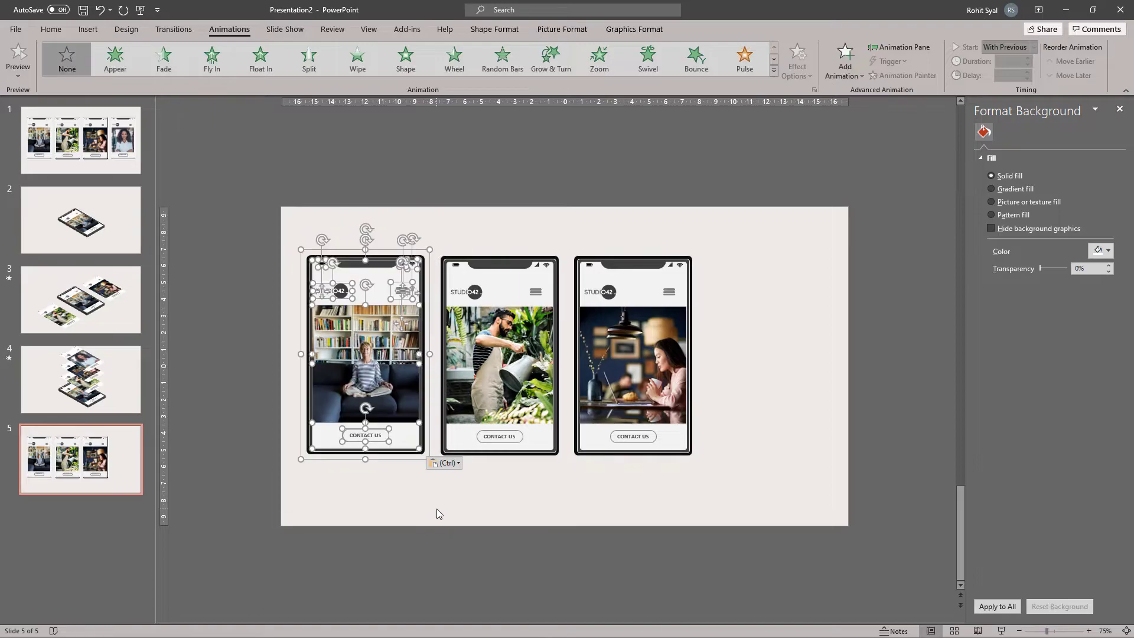
left_click(428, 450)
left_click_drag(428, 218, 568, 484)
left_click_drag(553, 222, 702, 464)
left_click(715, 491)
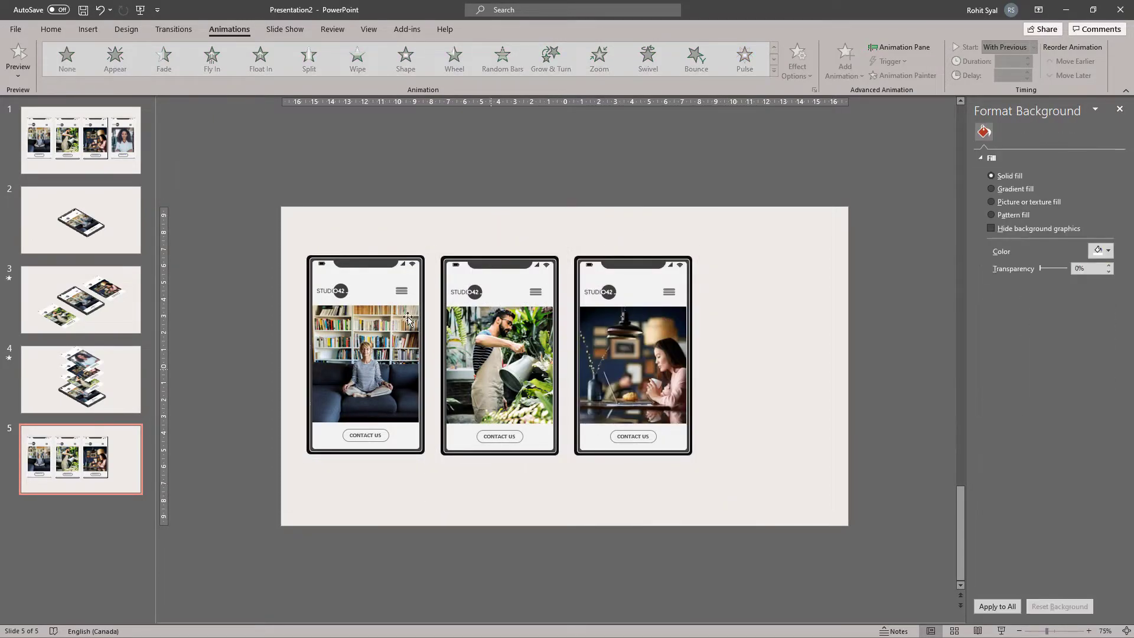
left_click_drag(249, 217, 785, 509)
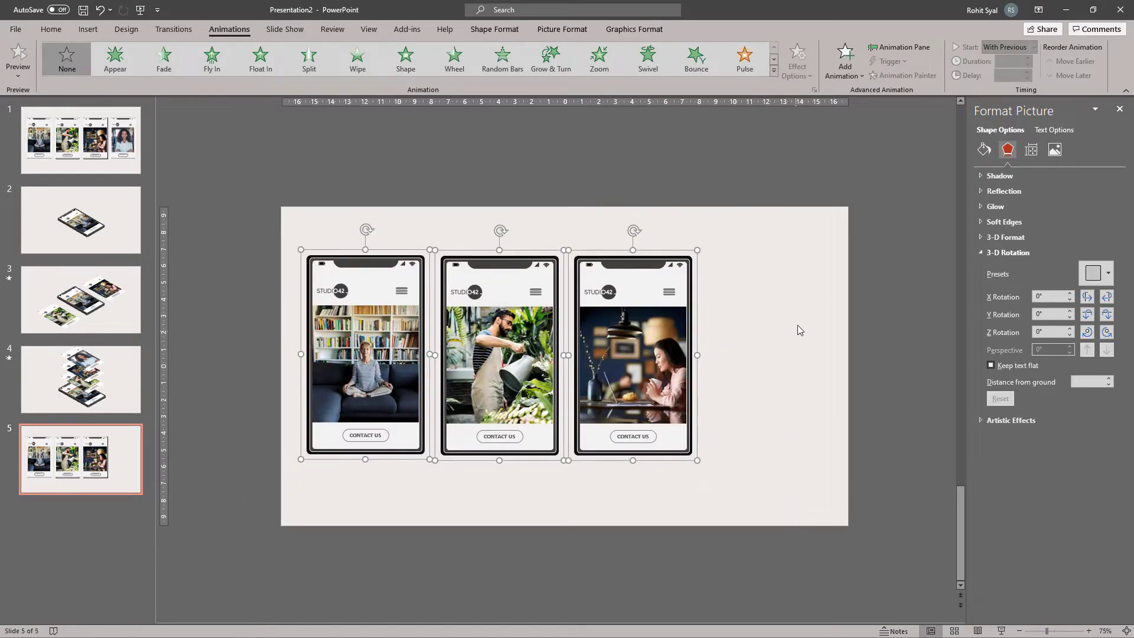
- Tilt the slide 5 phones with the Isometric: Left Down 3-D rotation preset
left_click(1096, 273)
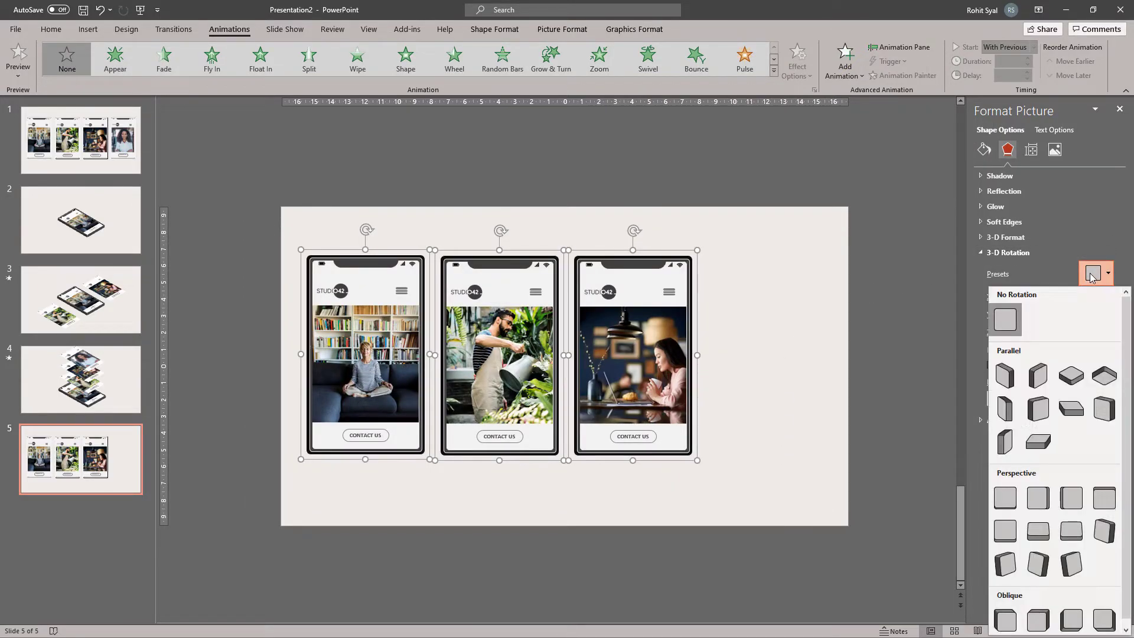
left_click(1005, 375)
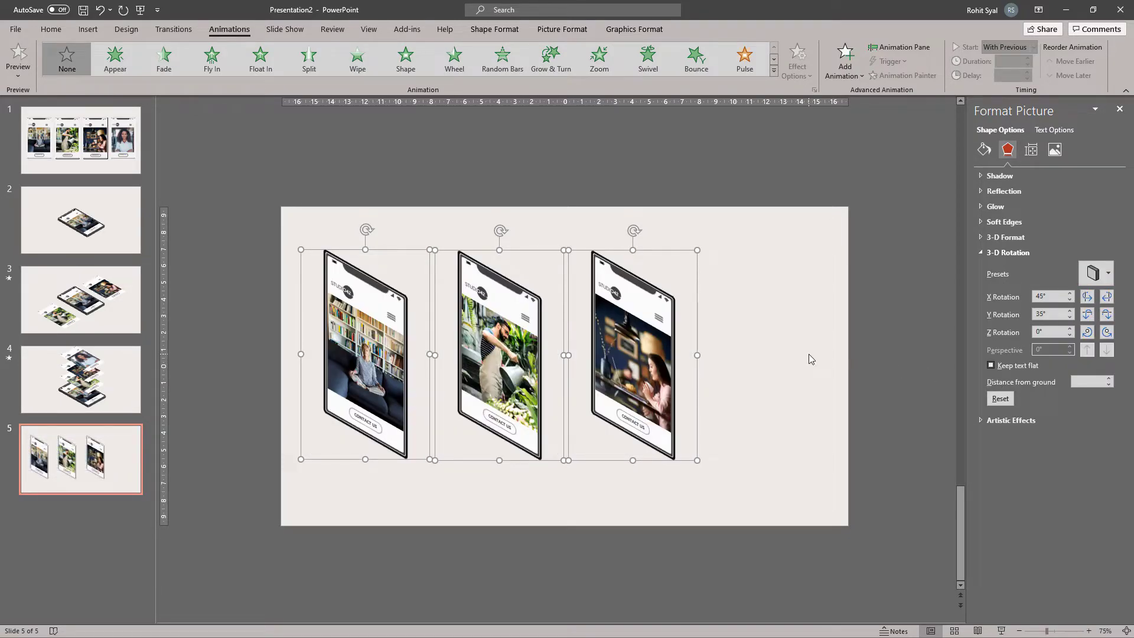
left_click(987, 254)
- Give the phones black 3-D depth edges 15.5 pt deep
left_click(982, 237)
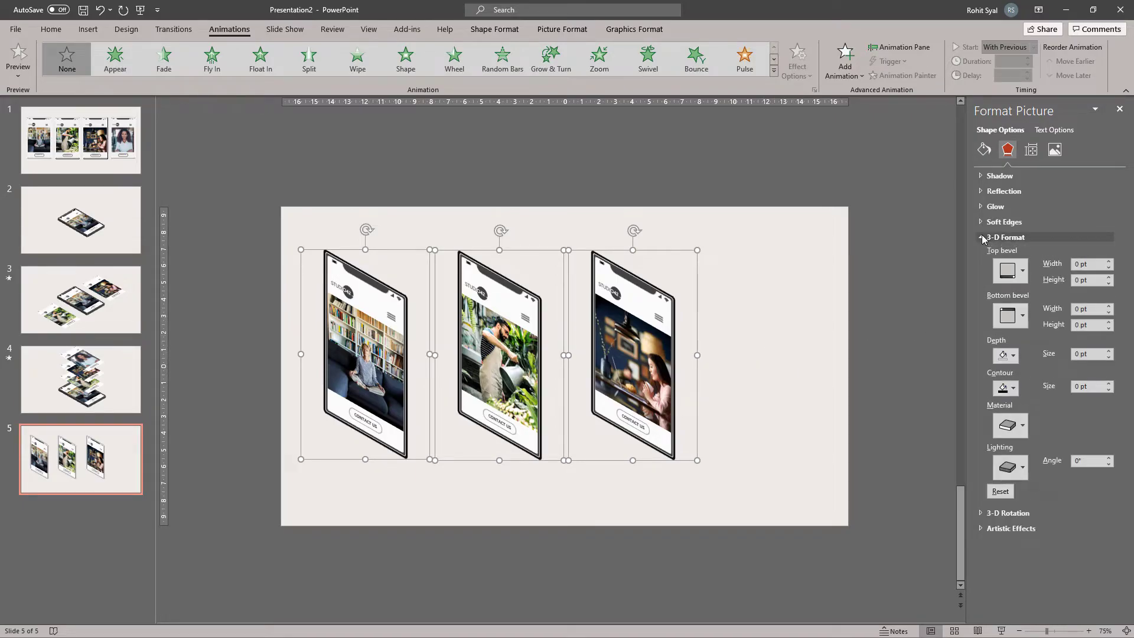
left_click(1006, 356)
left_click(1009, 420)
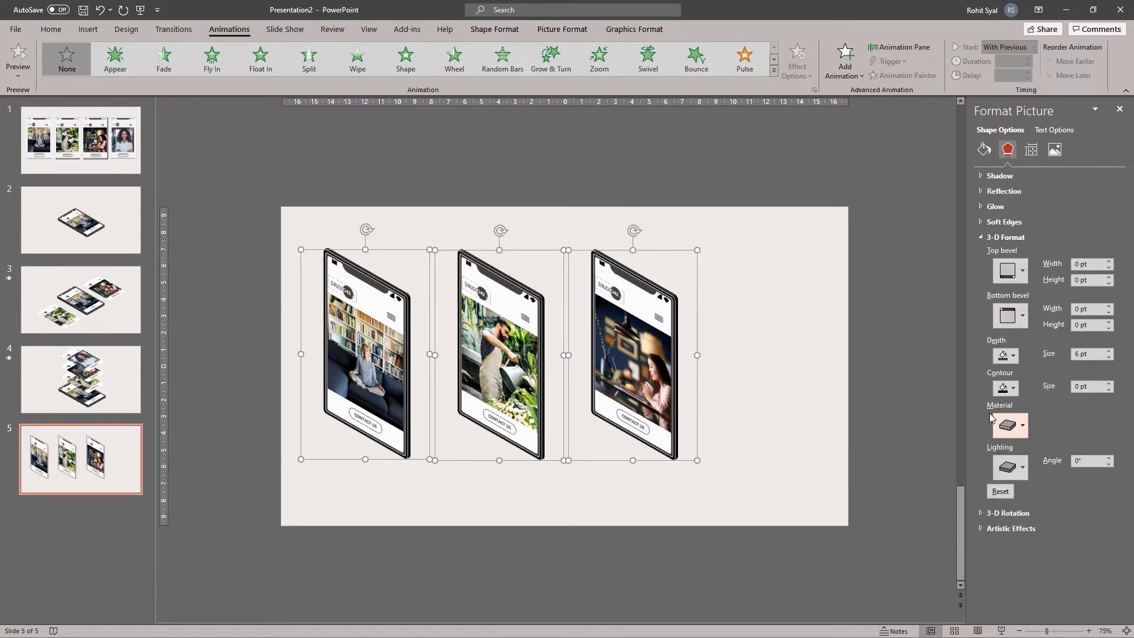
left_click(1110, 351)
left_click(1110, 351)
left_click(1109, 351)
left_click(1110, 351)
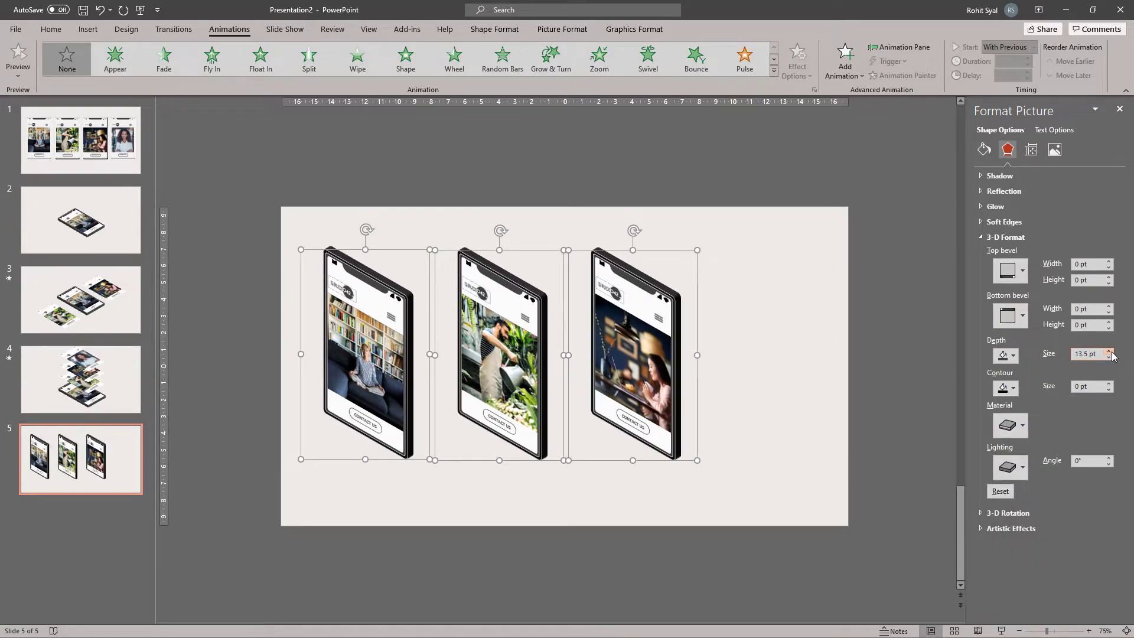
left_click(1110, 351)
left_click(1109, 351)
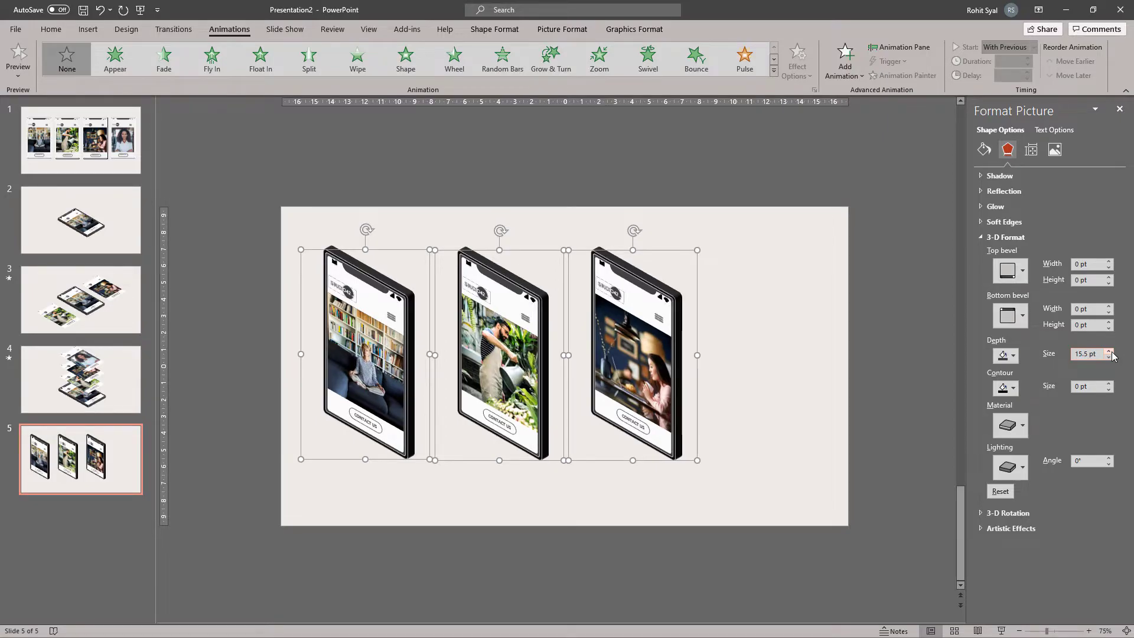
- Apply a darker material to the phones and set the lighting angle to 180°
left_click(1011, 425)
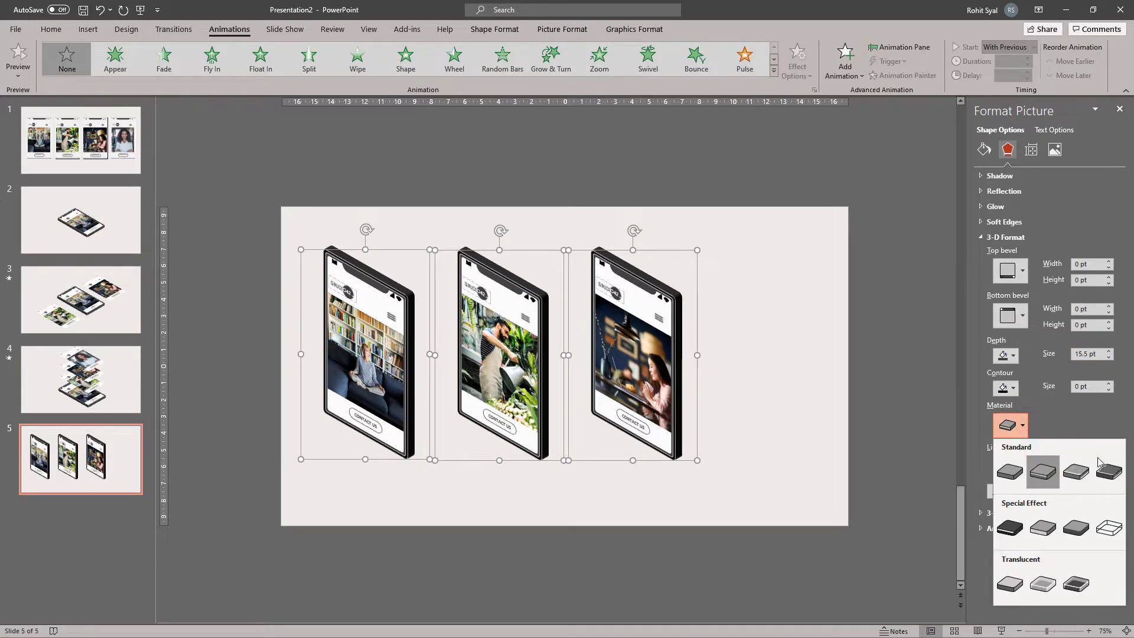
left_click(1106, 481)
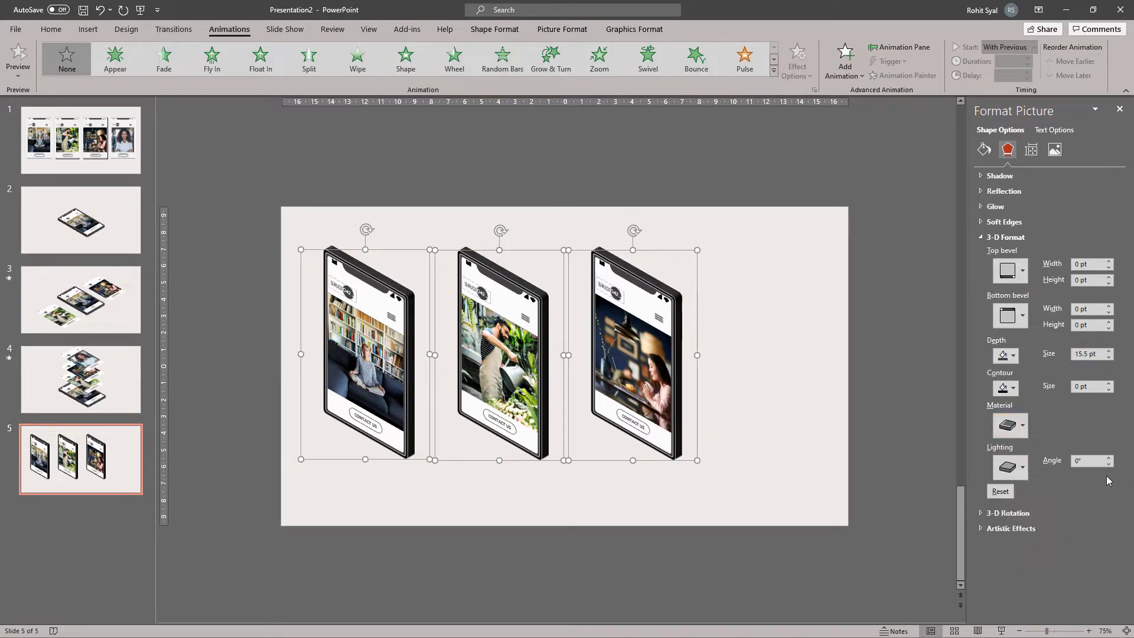
left_click(1011, 467)
left_click(960, 250)
left_click(1087, 466)
type("180")
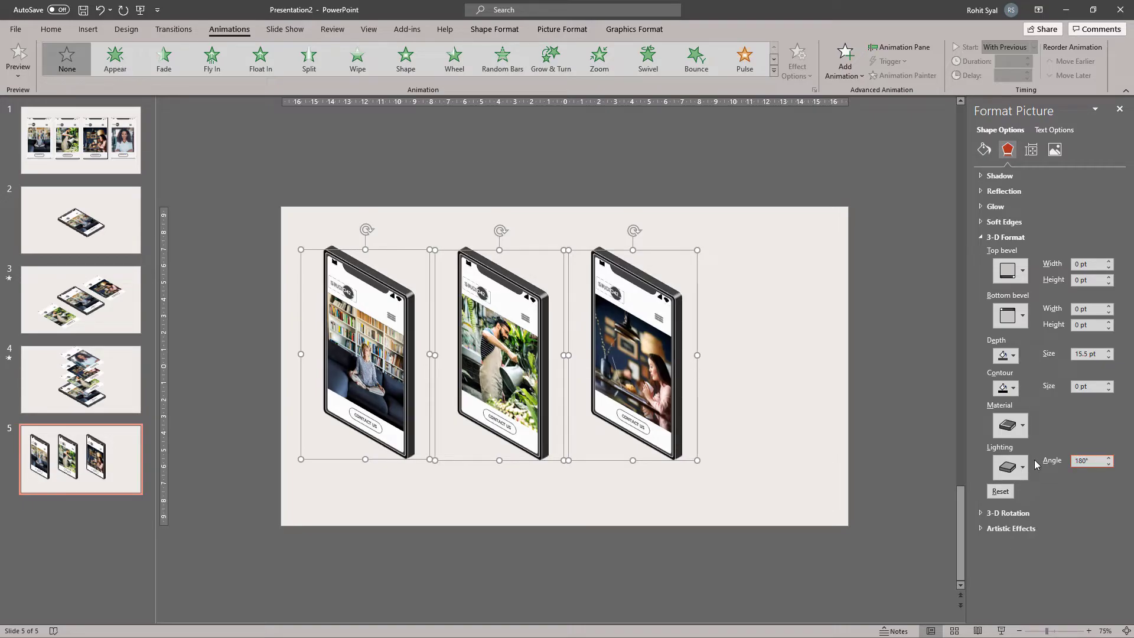
left_click(823, 382)
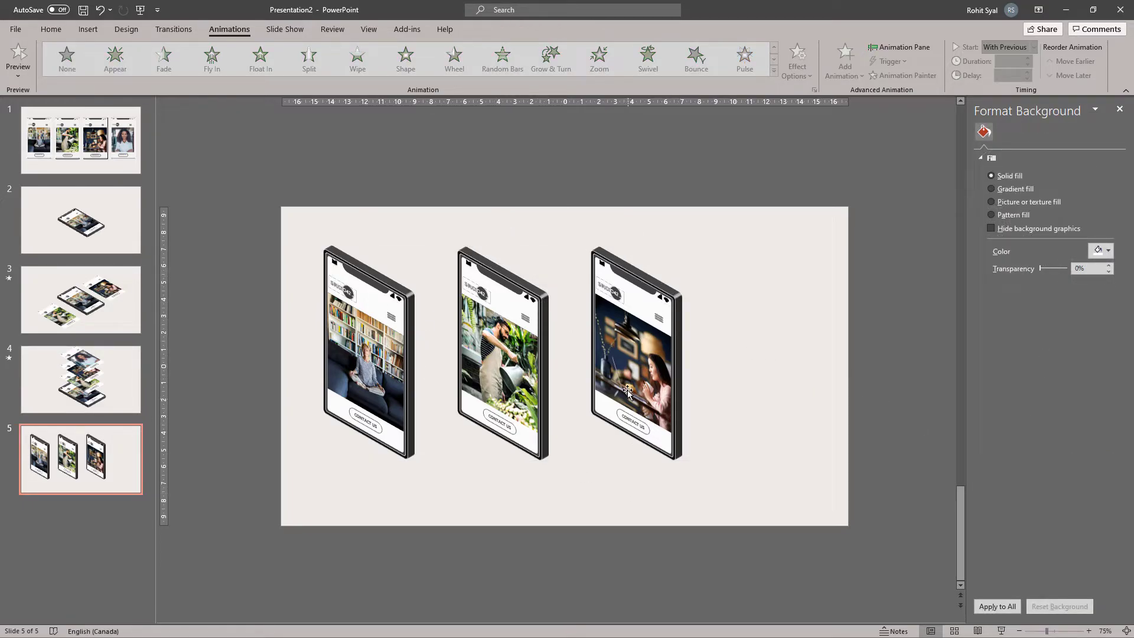
- Overlap the three phones diagonally toward the upper right, left phone in front, shifted left
left_click_drag(607, 366, 650, 347)
left_click_drag(503, 366, 598, 377)
right_click(588, 356)
left_click(626, 456)
left_click_drag(684, 363, 671, 356)
right_click(358, 350)
left_click(403, 444)
left_click_drag(403, 375, 586, 443)
left_click(466, 171)
left_click_drag(415, 197, 808, 529)
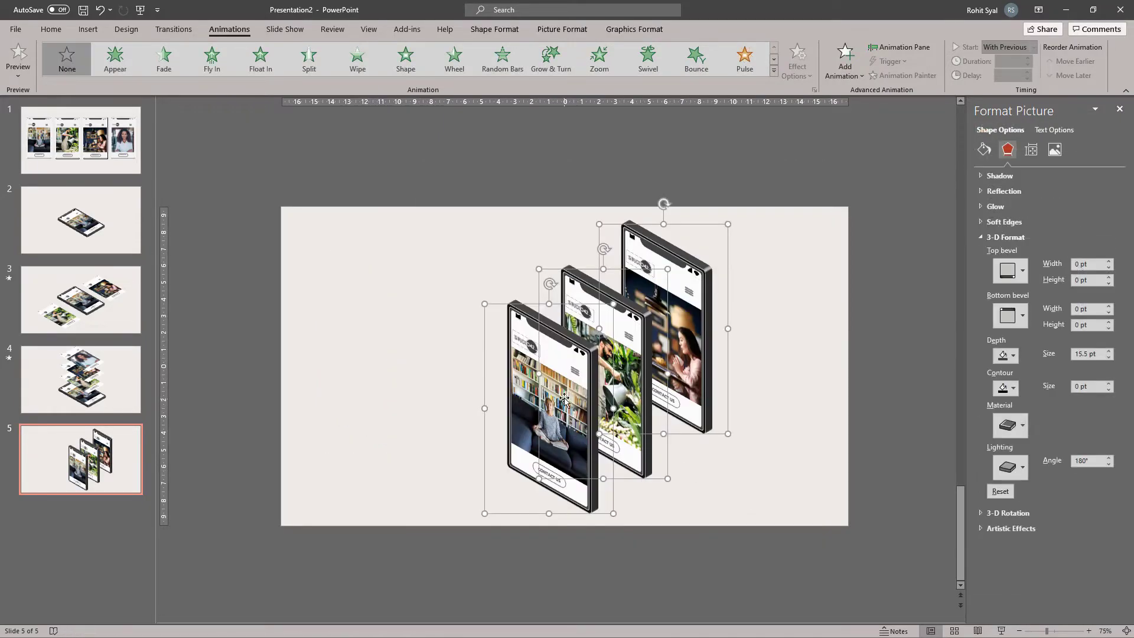
left_click_drag(563, 398, 511, 394)
left_click(370, 350)
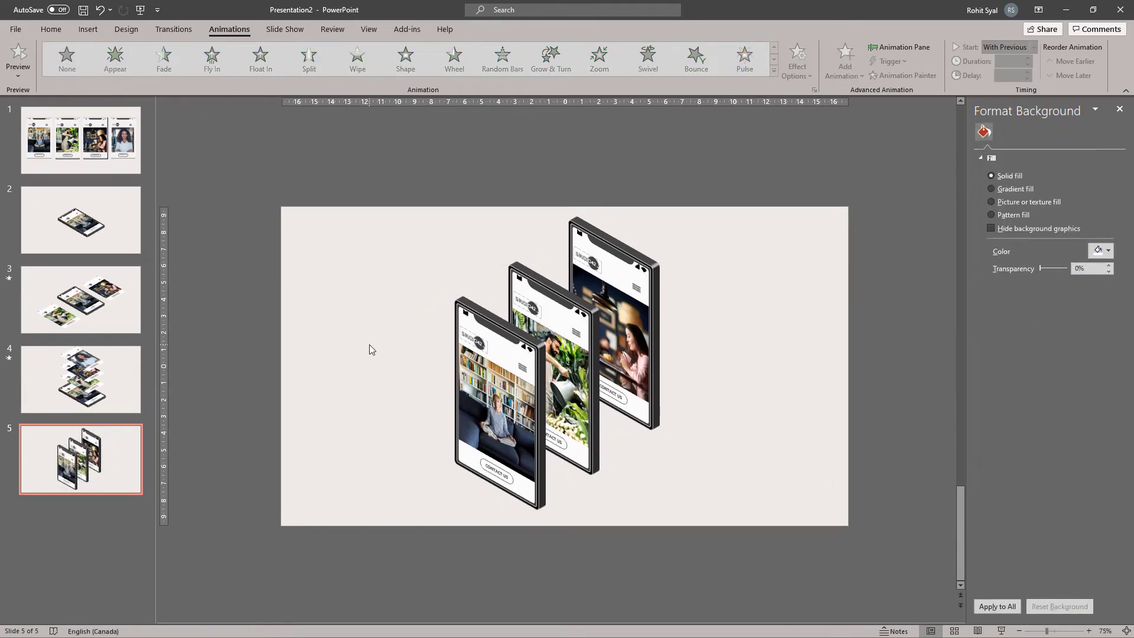
- Give all three phones a Fly In animation from the bottom-right
left_click(1120, 109)
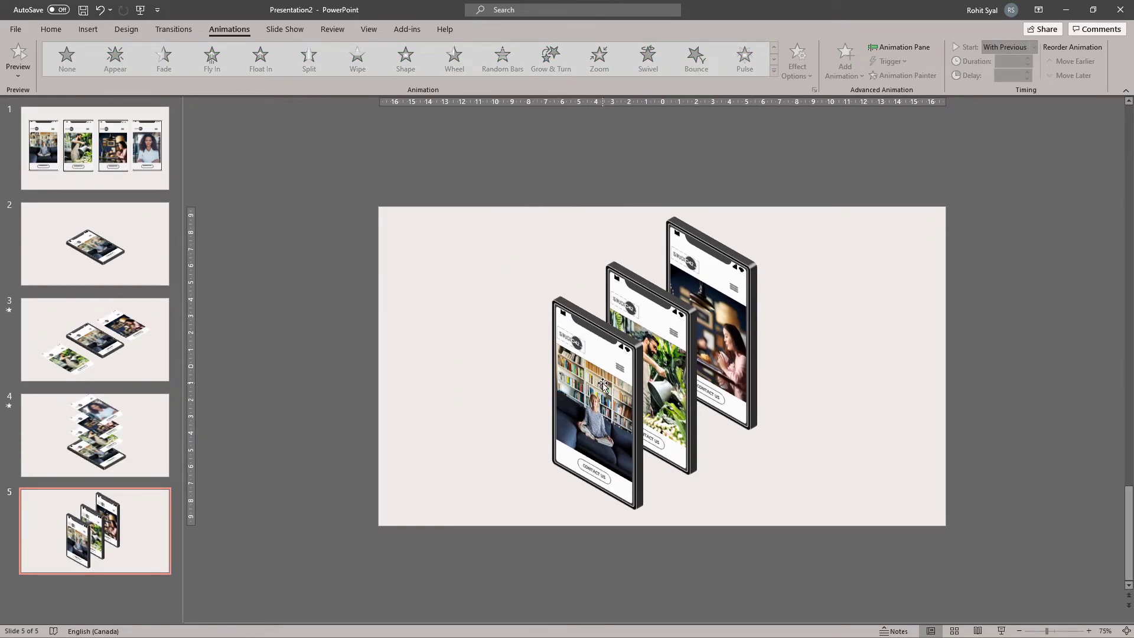
left_click_drag(489, 194, 868, 530)
left_click(214, 66)
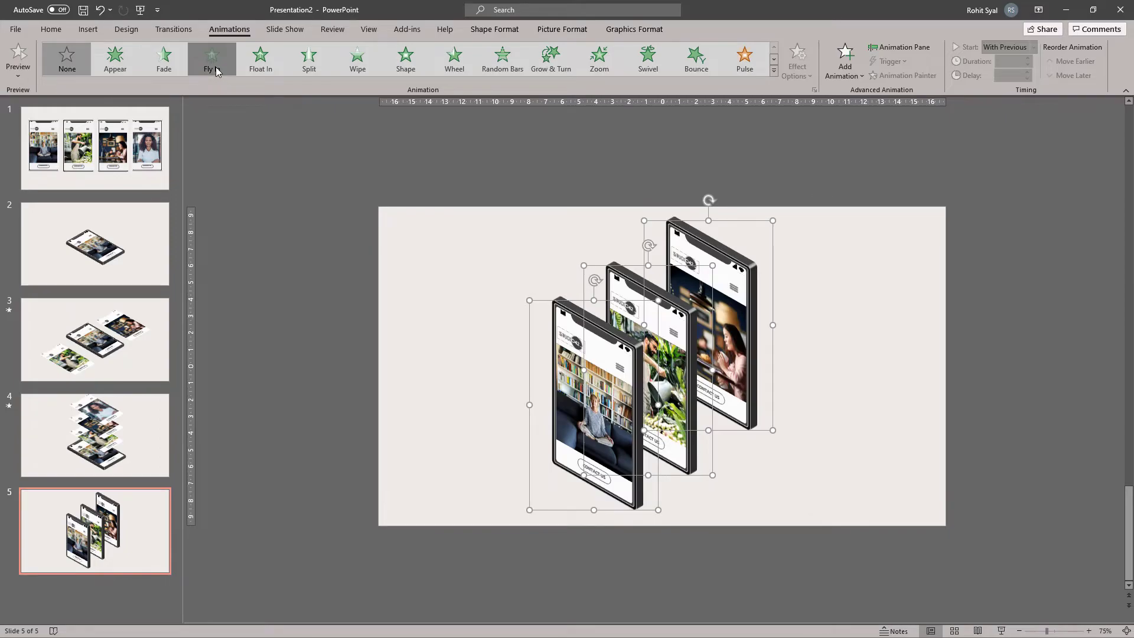
left_click(796, 72)
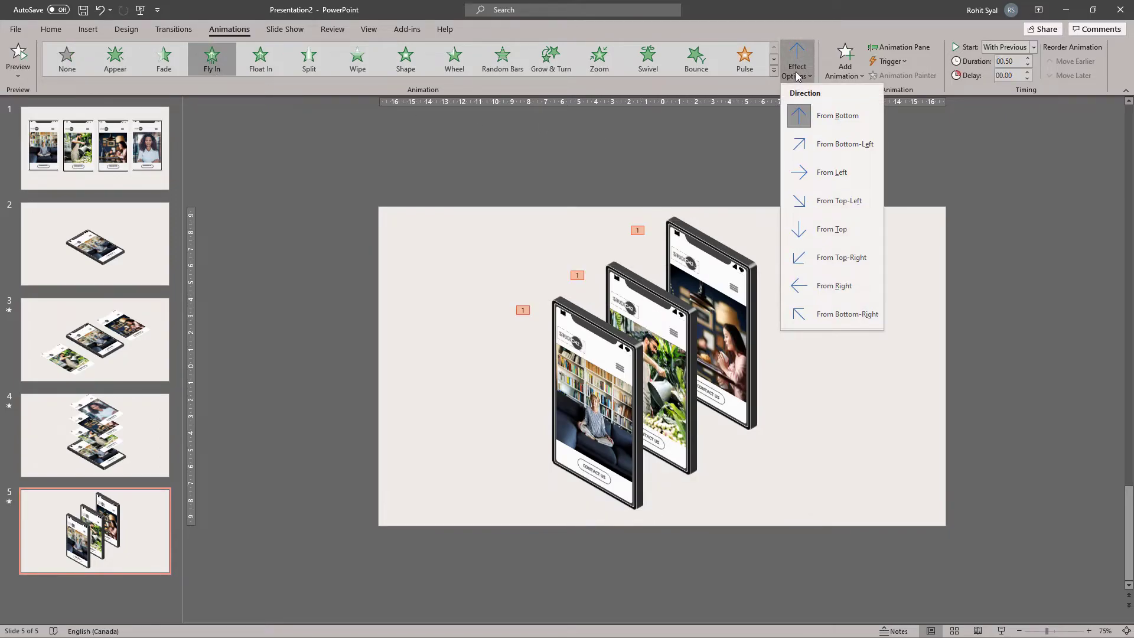
left_click(847, 321)
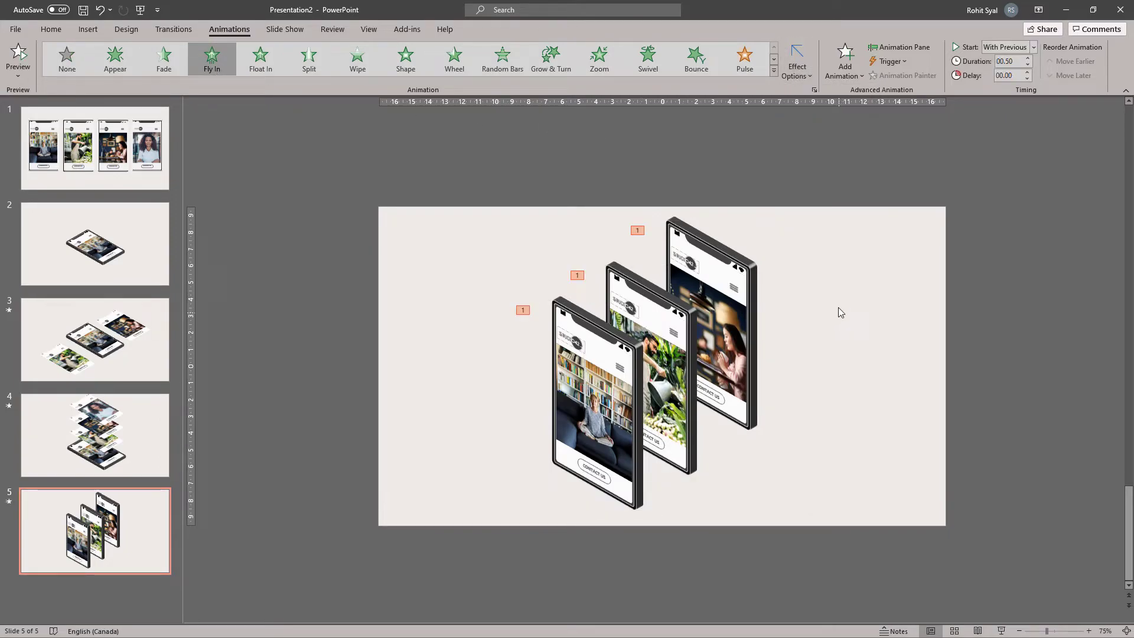
- Set the fly-in duration to 02.00 and start the animations With Previous
left_click(904, 47)
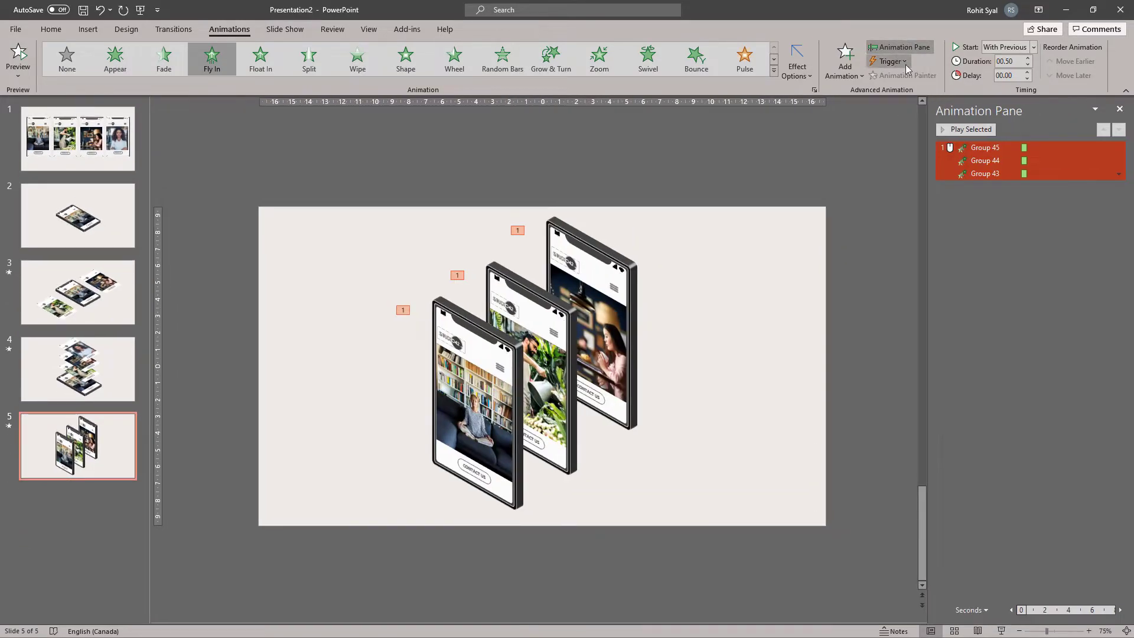
left_click(1027, 59)
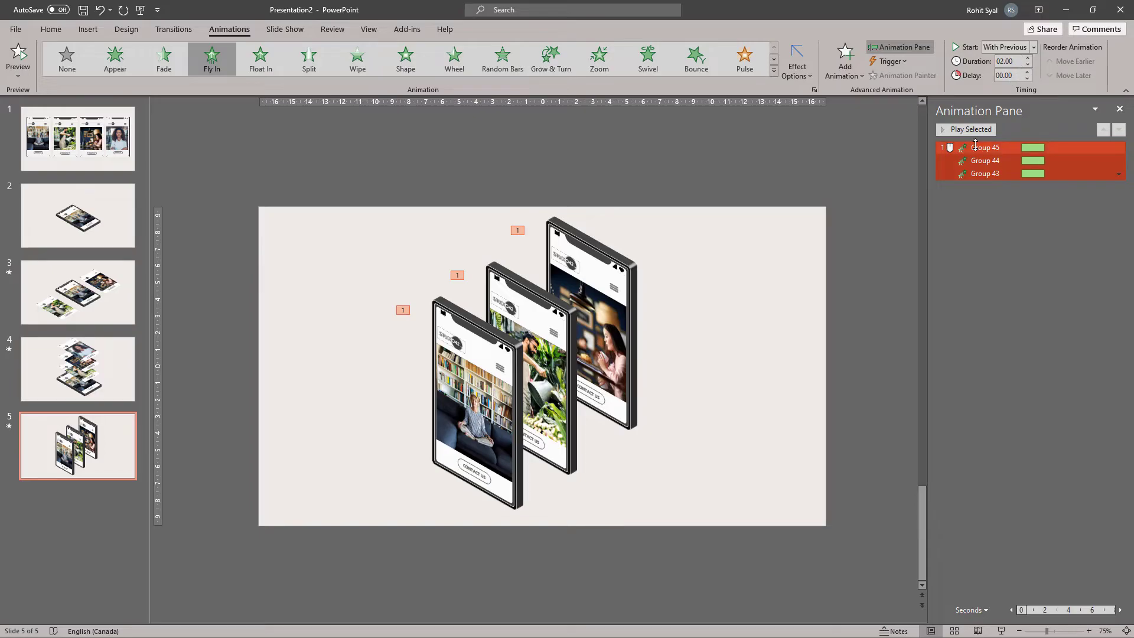
right_click(1015, 150)
left_click(1059, 180)
- Give the Fly In a smooth end and stagger the Group 44 and Group 43 start times
left_click(1119, 161)
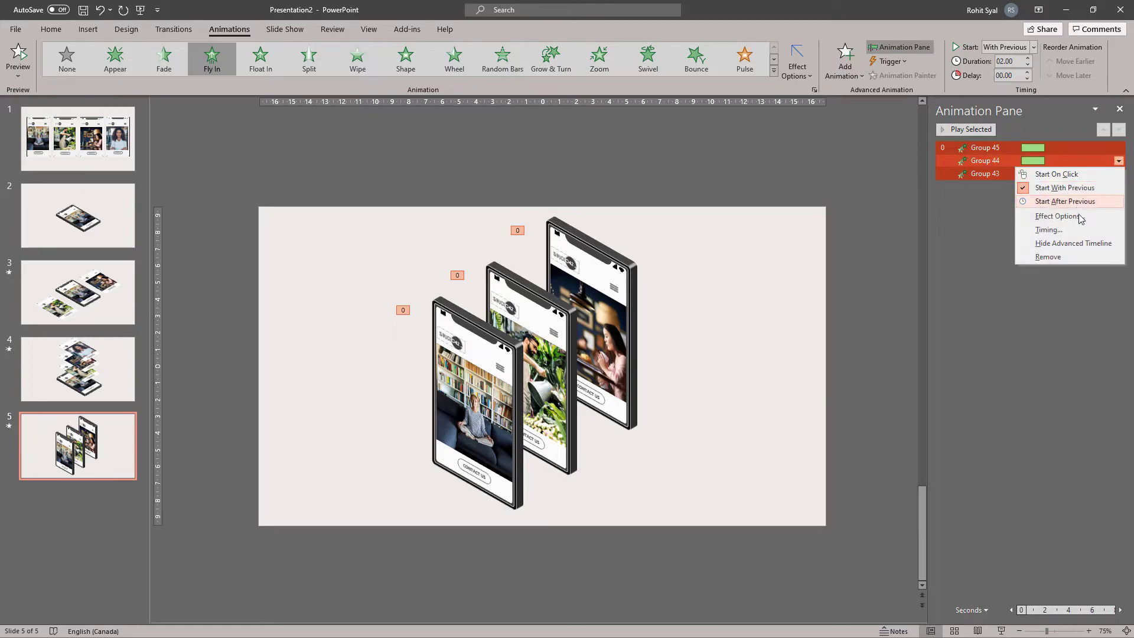
left_click(1060, 216)
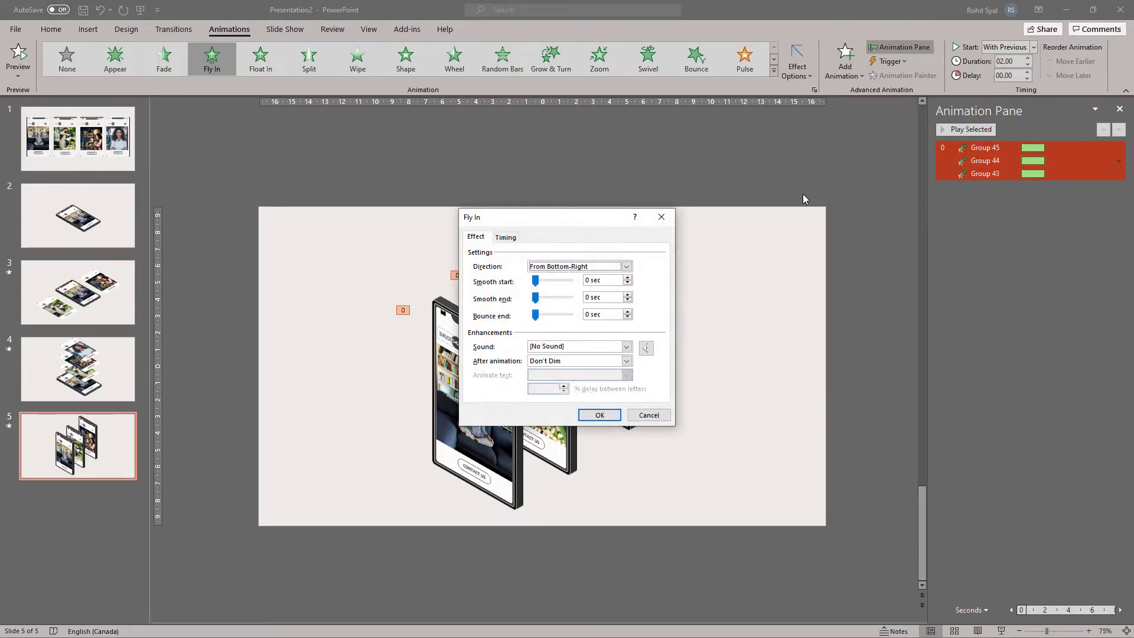
left_click_drag(535, 299, 556, 303)
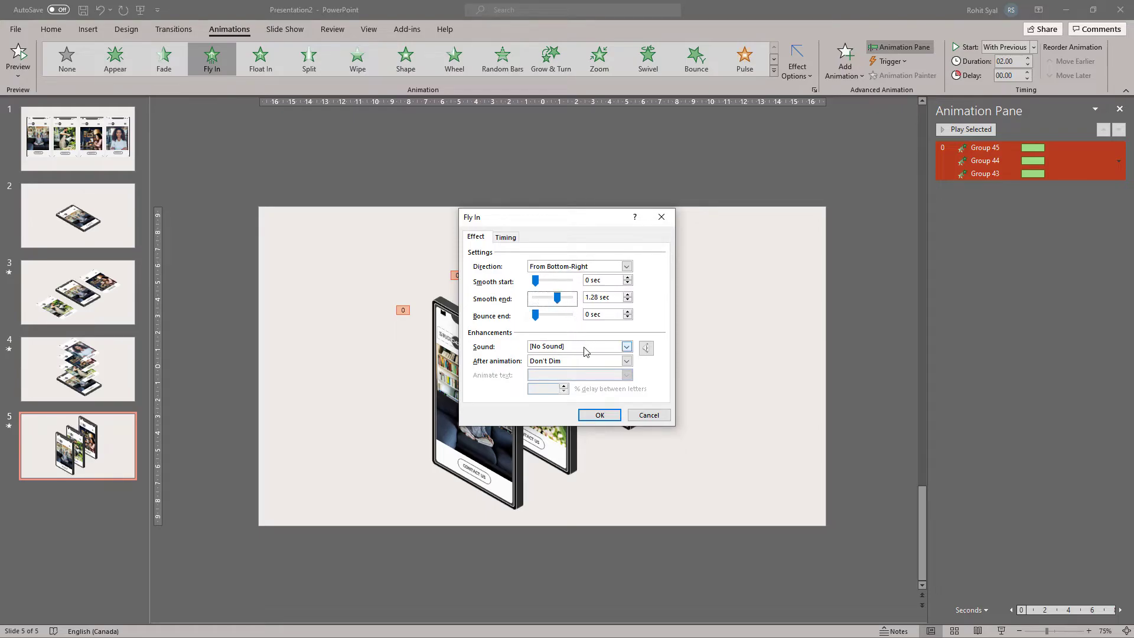
left_click(597, 415)
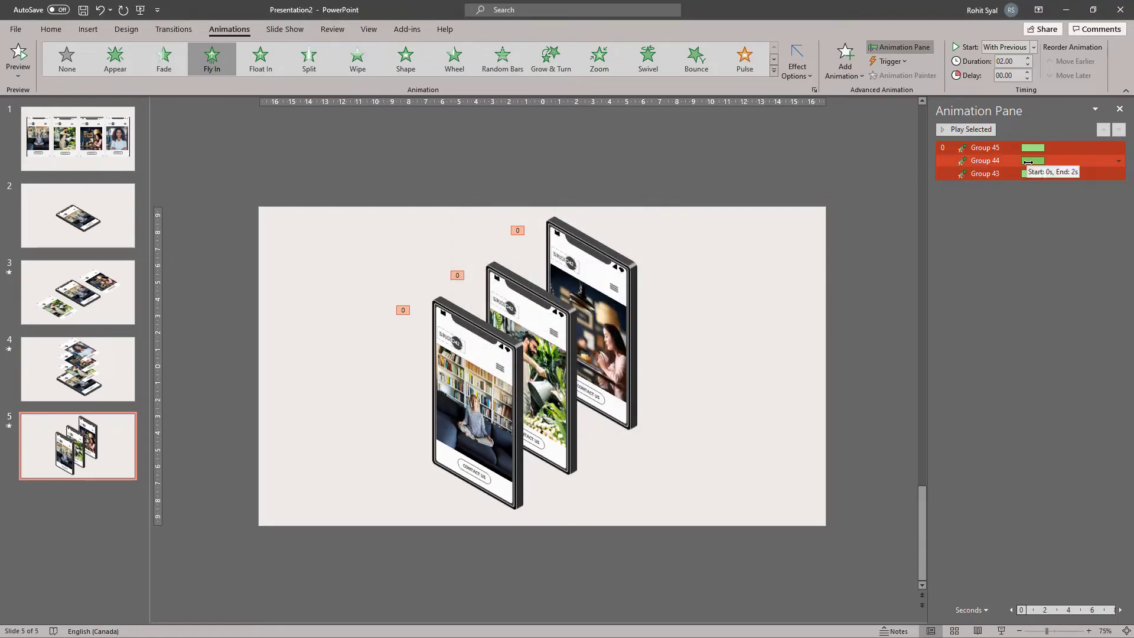
left_click_drag(1029, 162, 1046, 176)
- End the slide show and check the front phone's 3-D Format settings in Format Picture on slide 5
left_click(1026, 258)
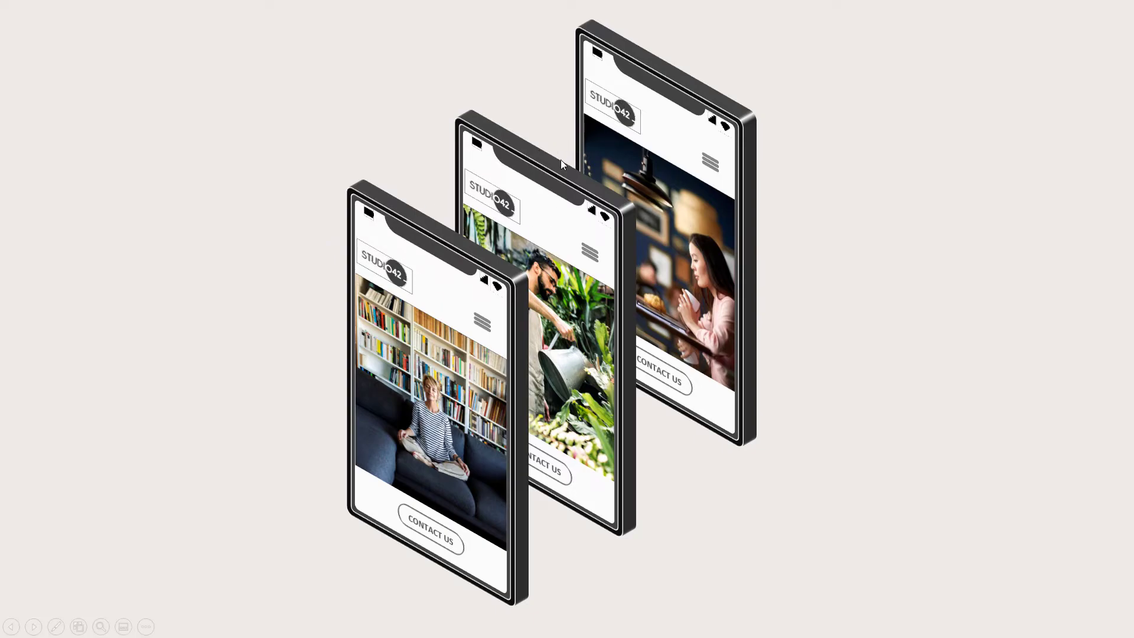
key("Escape")
left_click(457, 353)
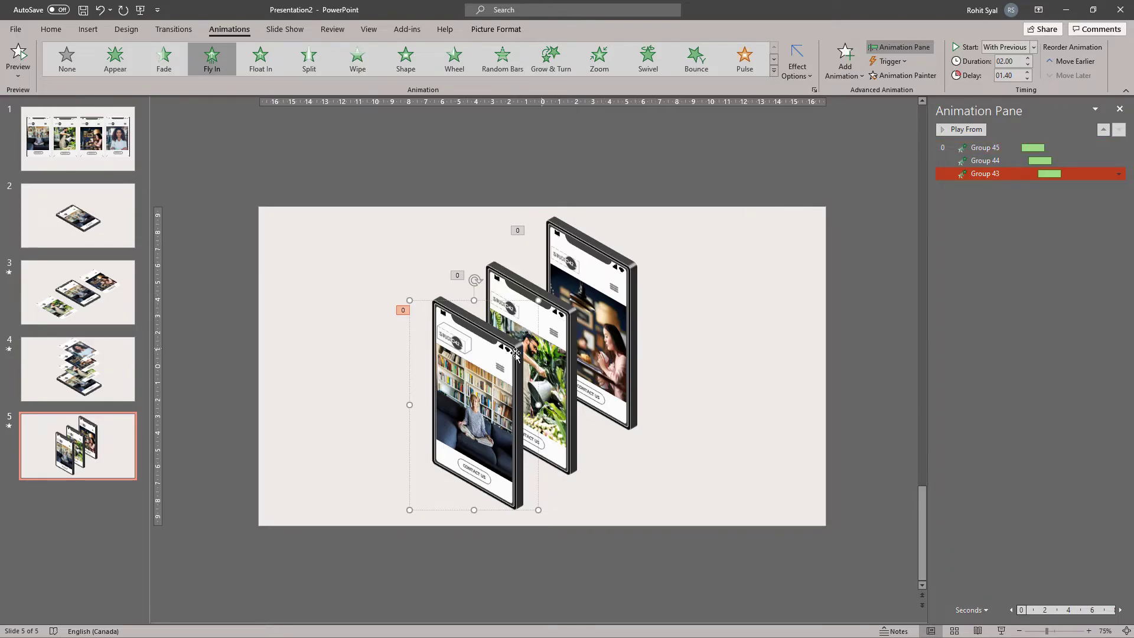
right_click(466, 348)
left_click(506, 566)
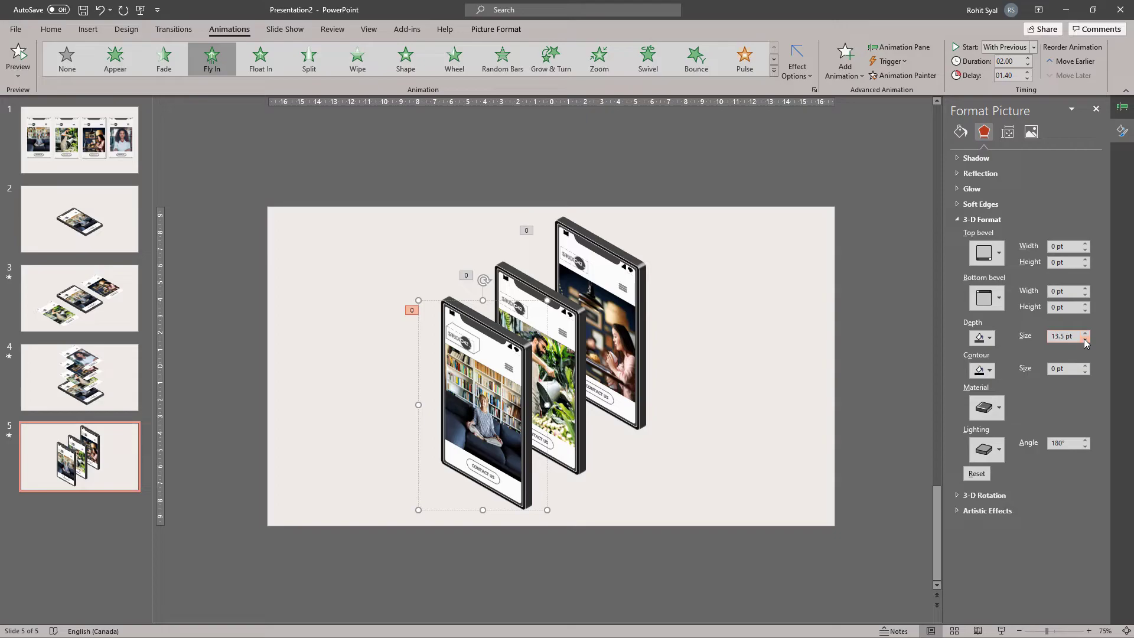
left_click(734, 391)
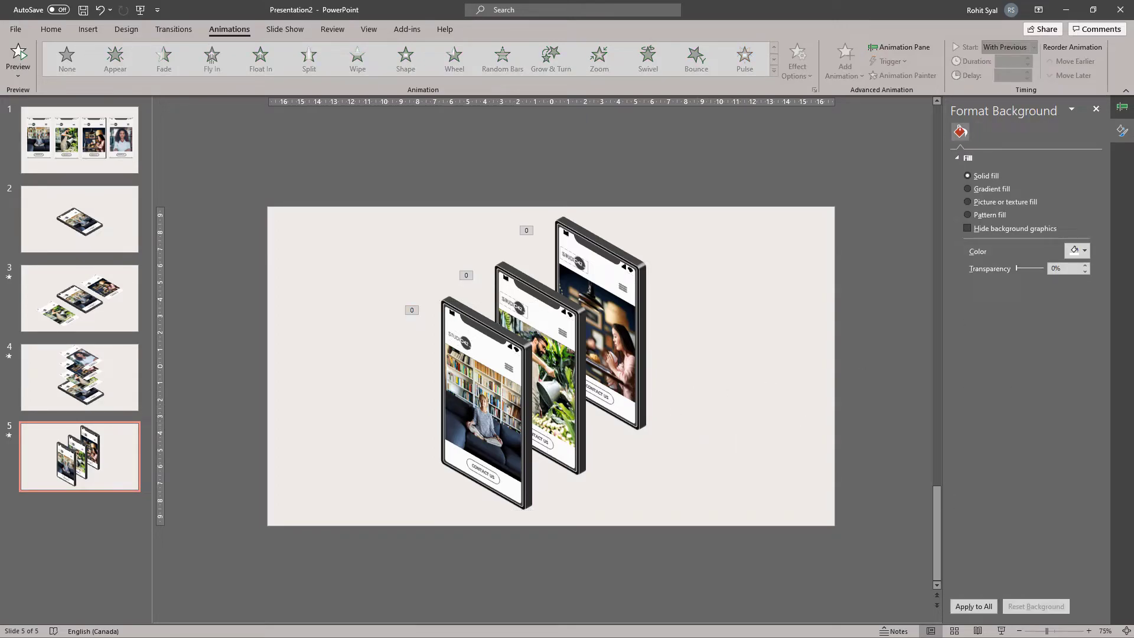
- Add a new slide 6 and paste slide 1's four phone mockups onto it
right_click(66, 501)
left_click(98, 548)
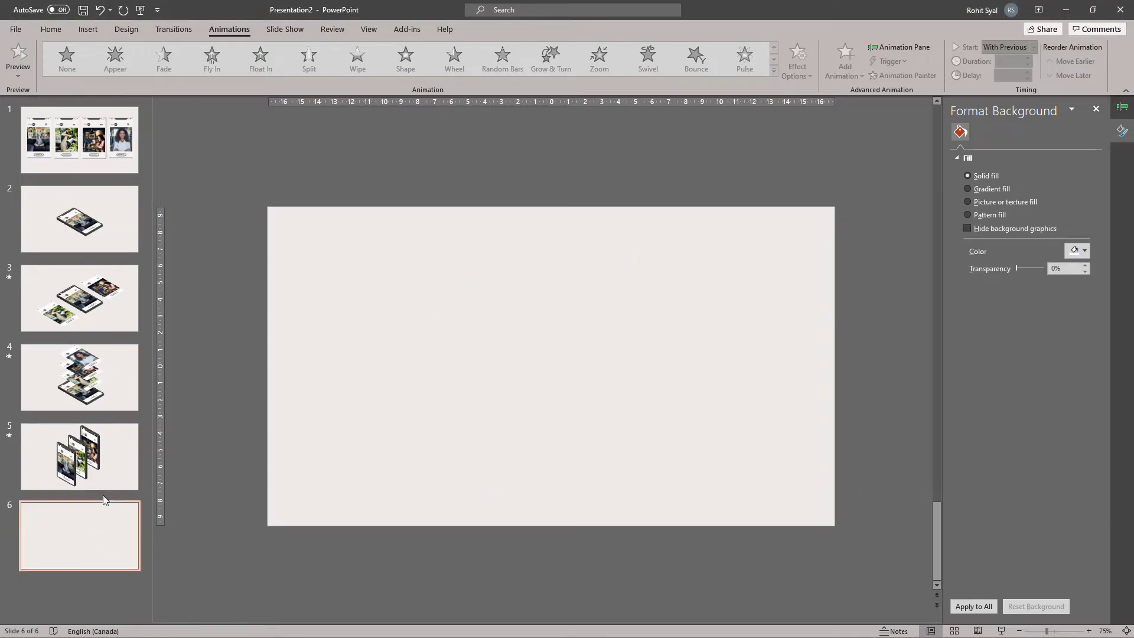
key("Home")
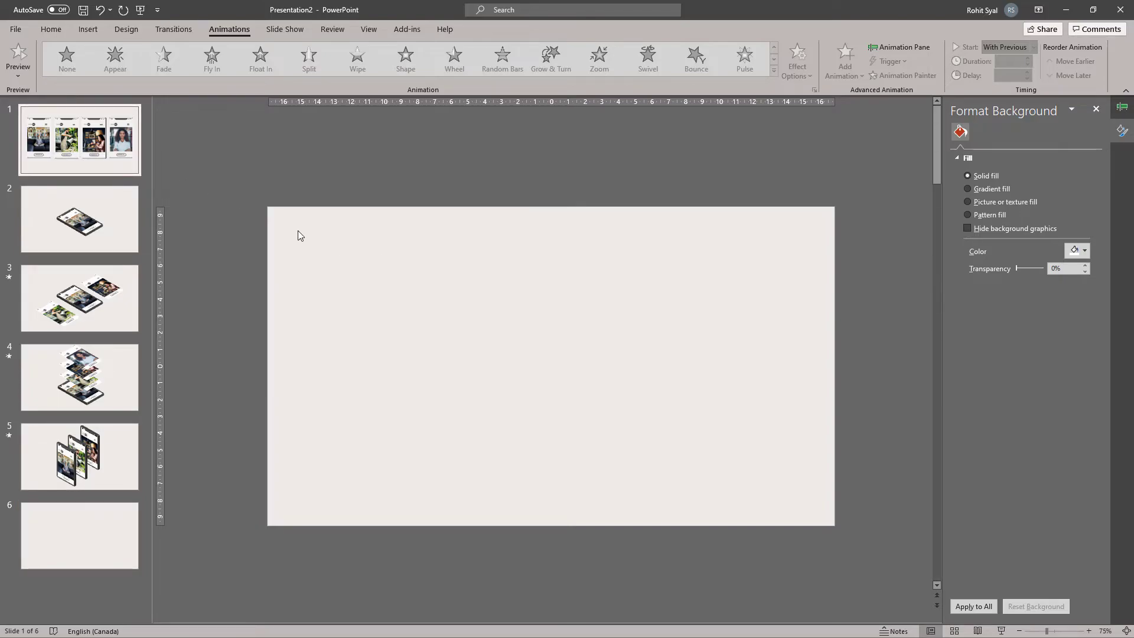
left_click_drag(256, 191, 890, 534)
left_click(80, 535)
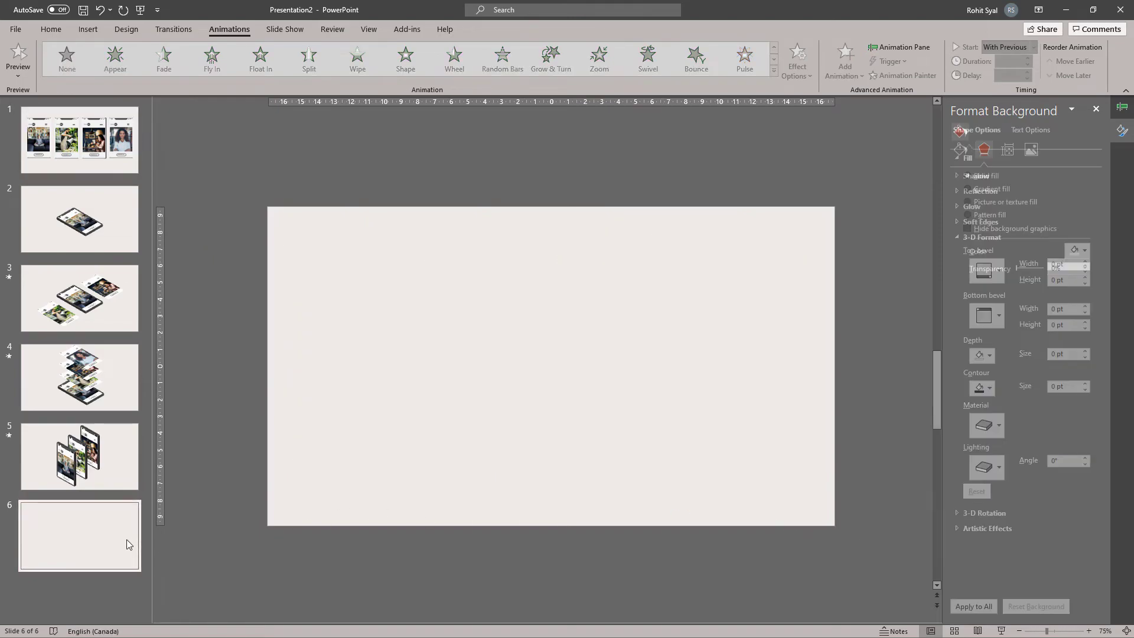
key("ctrl+v")
key("Escape")
- Group the parts of each phone mockup into single objects
left_click_drag(284, 243, 434, 515)
key("ctrl+g")
left_click_drag(404, 220, 555, 464)
left_click_drag(551, 223, 687, 464)
left_click(666, 212)
left_click_drag(666, 212, 837, 501)
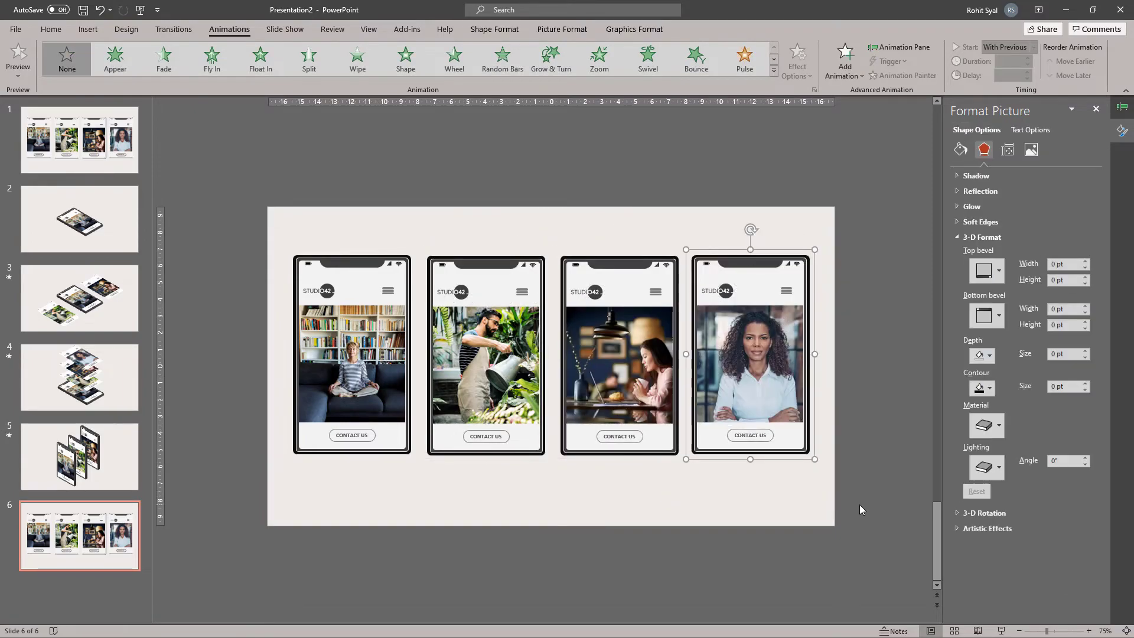
left_click(785, 505)
- Review the 3-D settings of the phones on slides 2 and 5 for reference
left_click(88, 230)
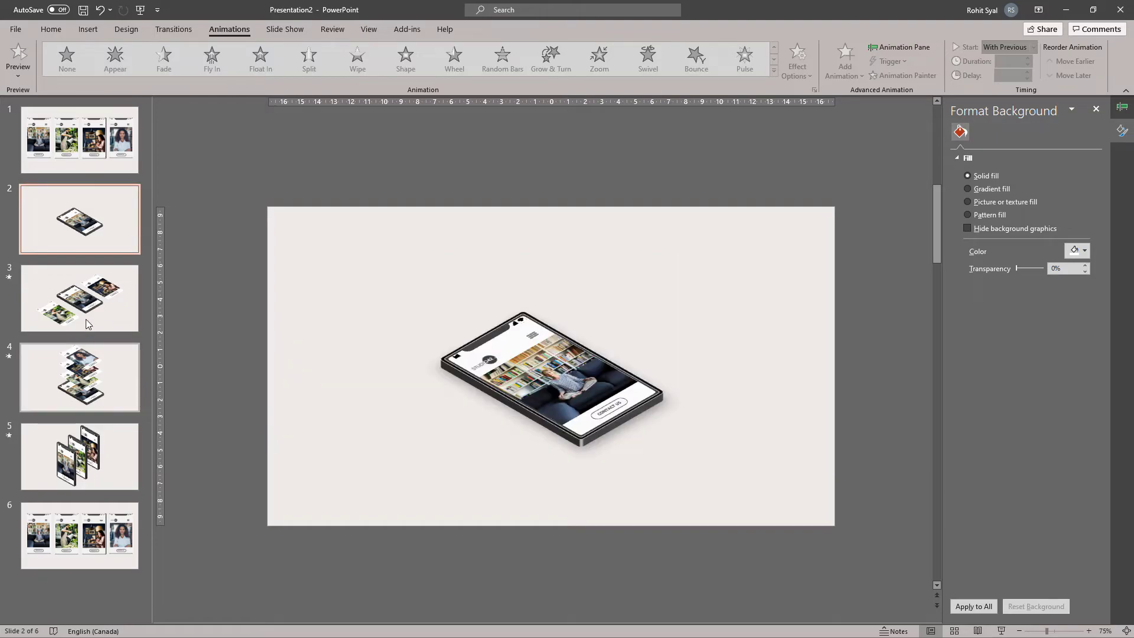
left_click(528, 380)
left_click(80, 456)
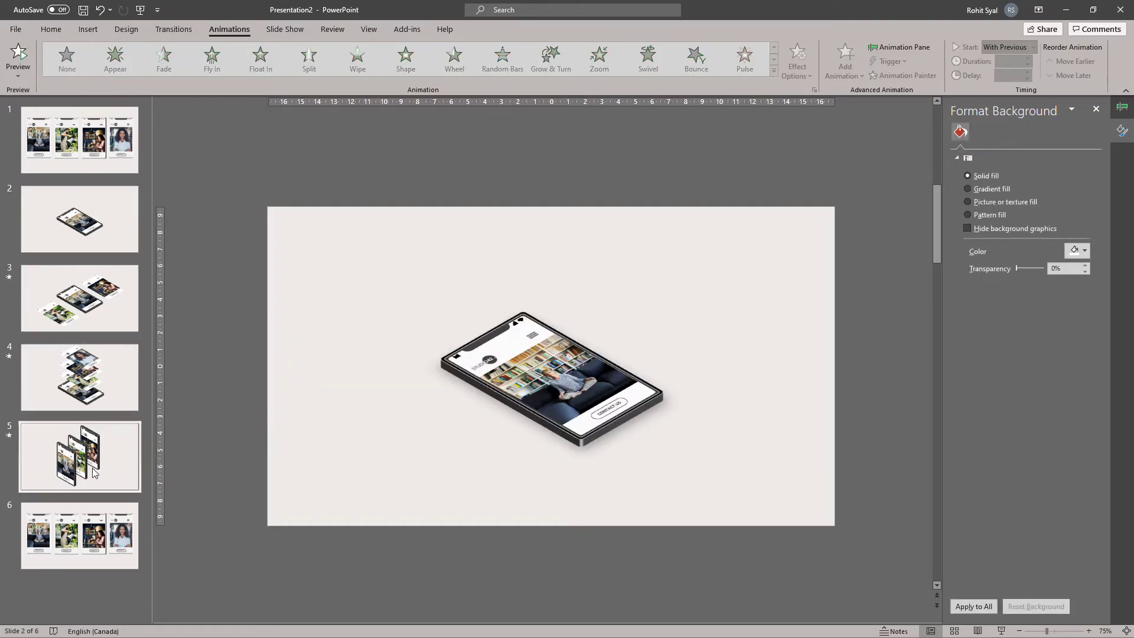
left_click(427, 437)
scroll(434, 457, "down", 2)
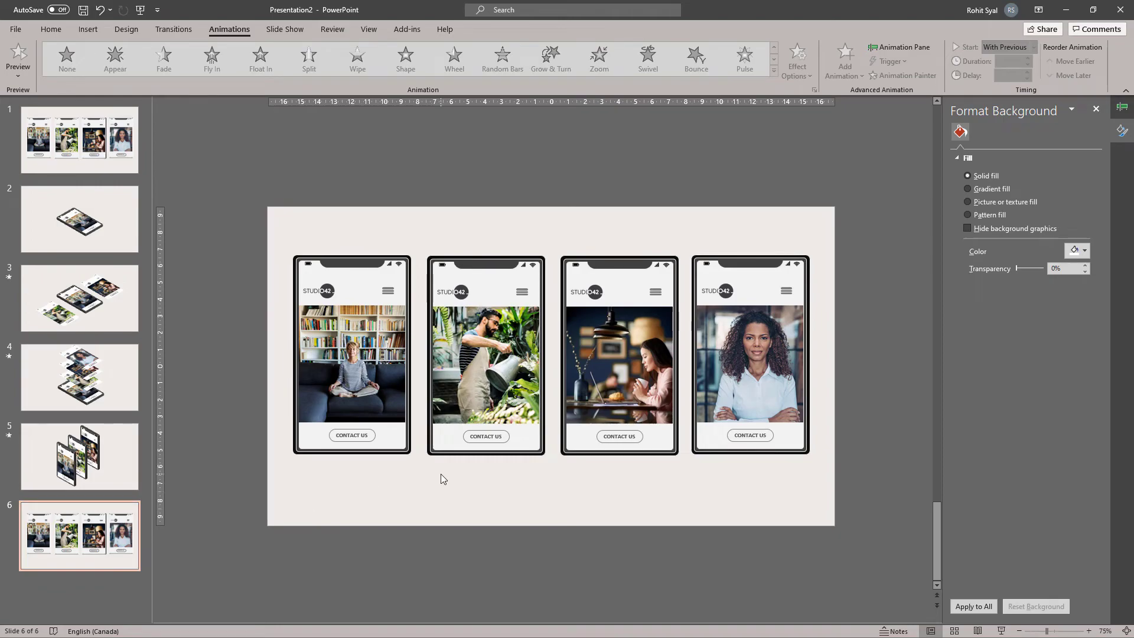
- Tilt the first phone with an isometric rotation preset and give it 15 pt dark depth
left_click(361, 319)
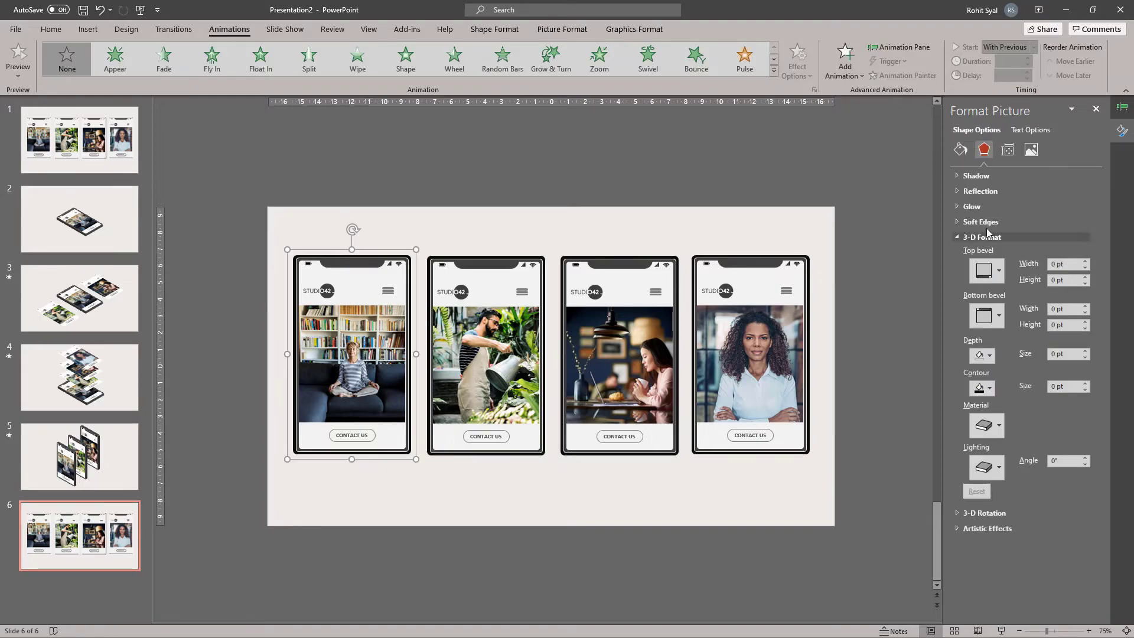
left_click(958, 513)
left_click(1074, 461)
left_click(1081, 182)
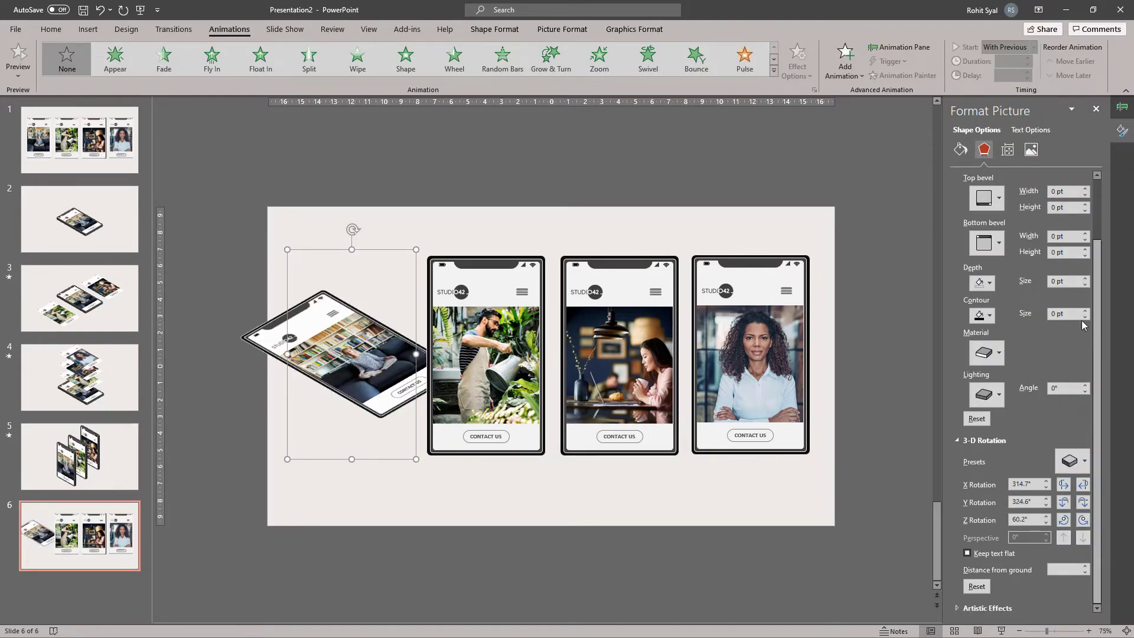
left_click(982, 282)
left_click(986, 329)
left_click(1085, 279)
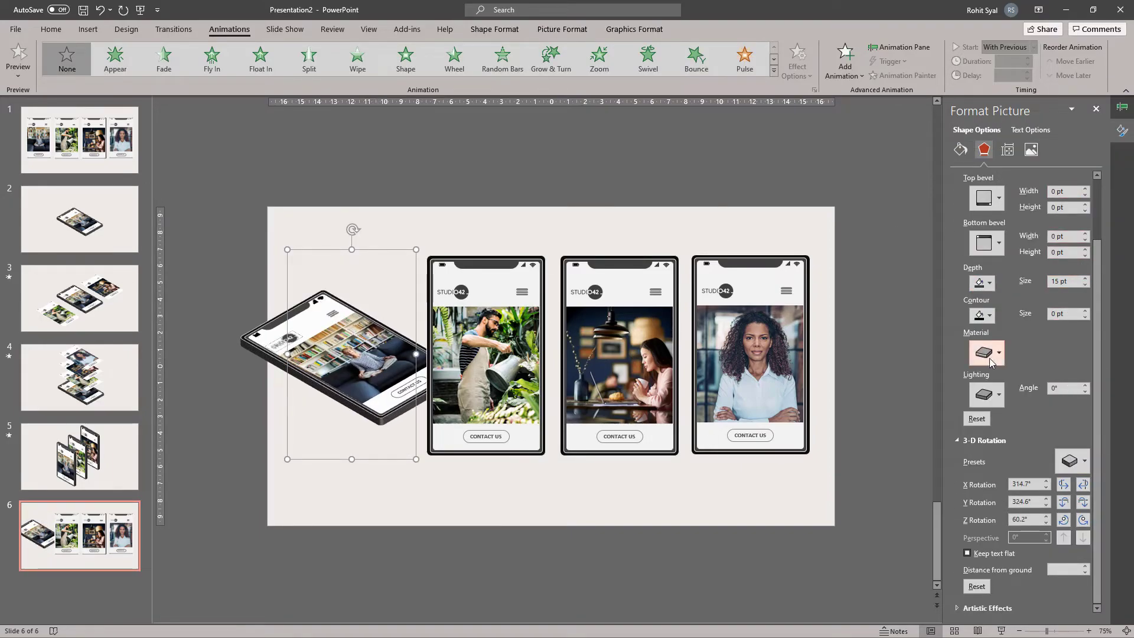
left_click(327, 452)
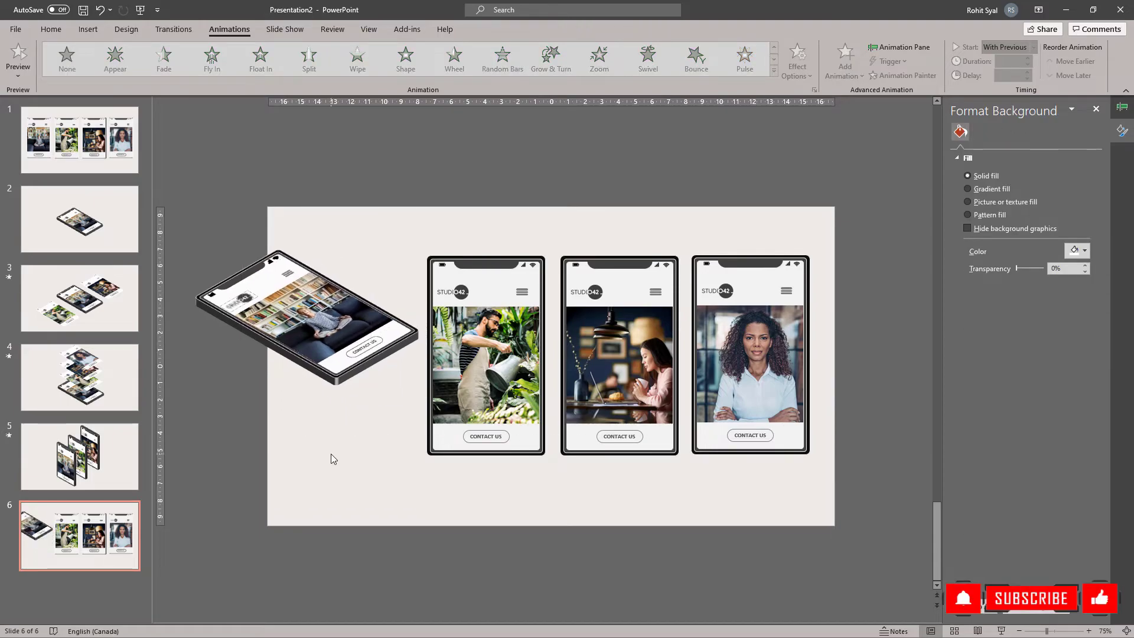
- Give the second phone the same isometric preset and 15 pt dark depth
left_click(486, 354)
left_click(1074, 461)
left_click(1081, 182)
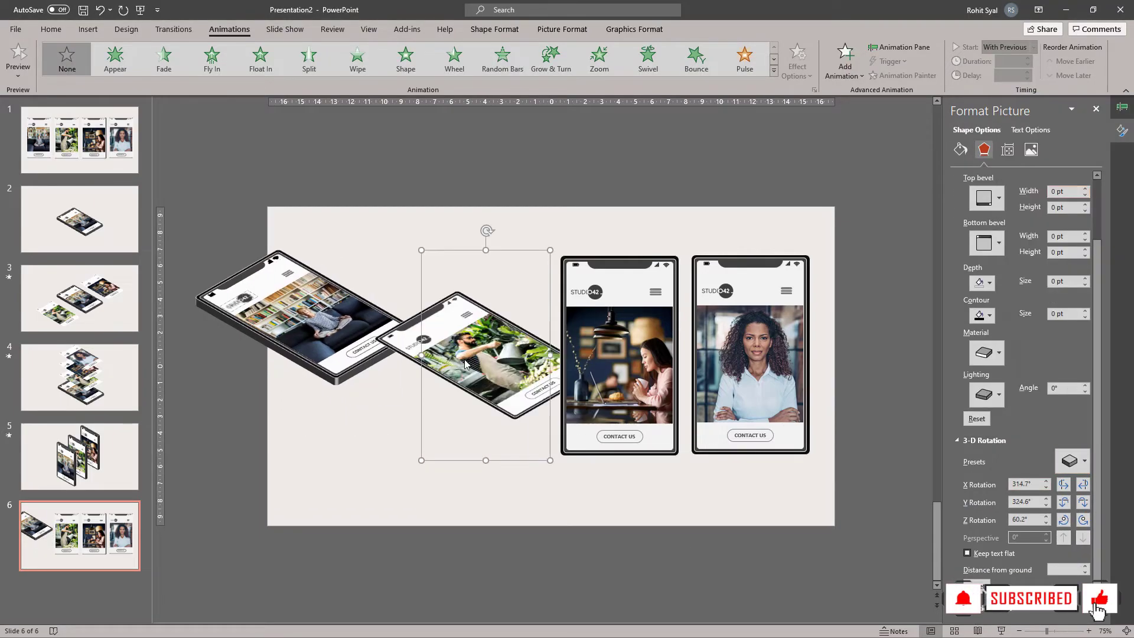
left_click(1085, 279)
left_click(984, 282)
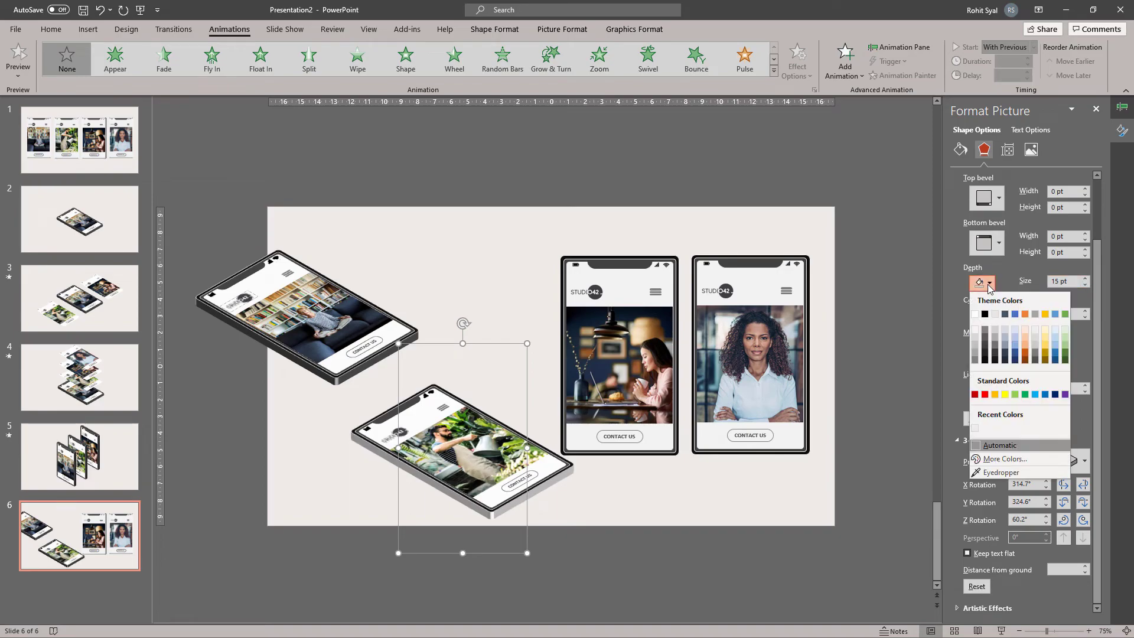
left_click(990, 284)
left_click(984, 282)
left_click(978, 333)
left_click(604, 540)
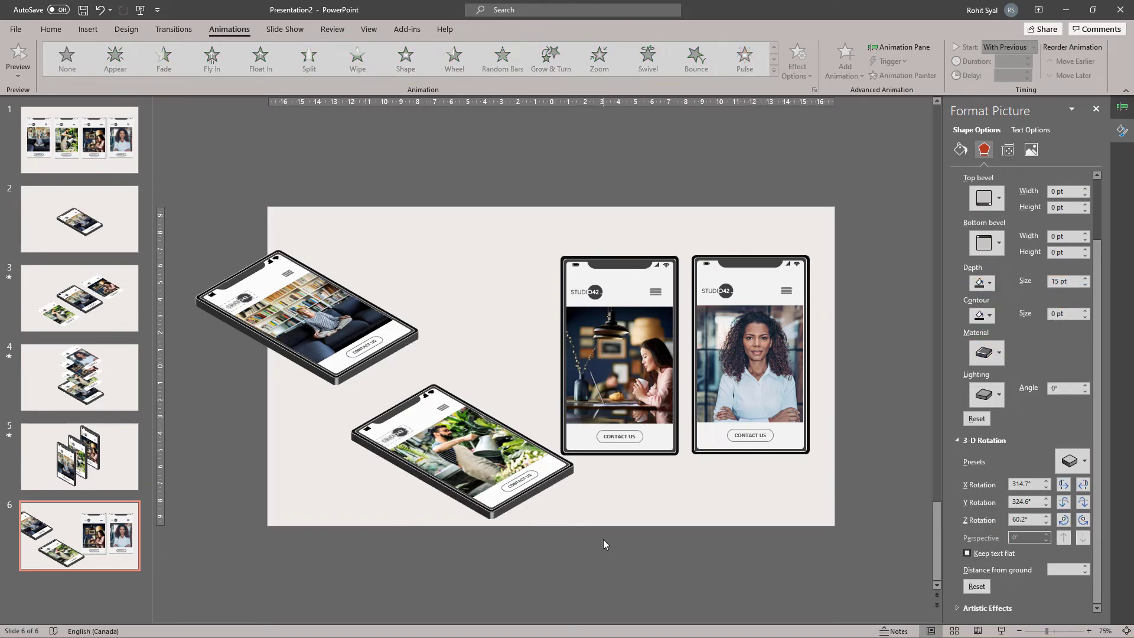
left_click(564, 424)
- Stand the third phone upright isometrically with 15 pt dark depth and a 180° lighting angle
left_click(564, 424)
left_click(1072, 460)
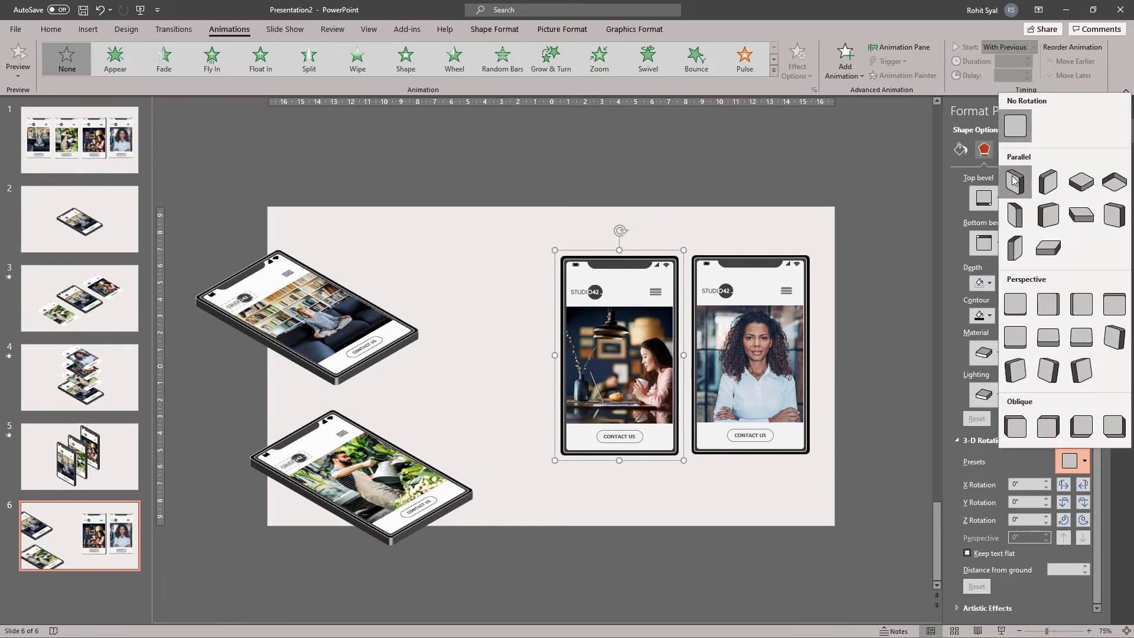
left_click(1040, 195)
left_click(1085, 278)
left_click(1086, 282)
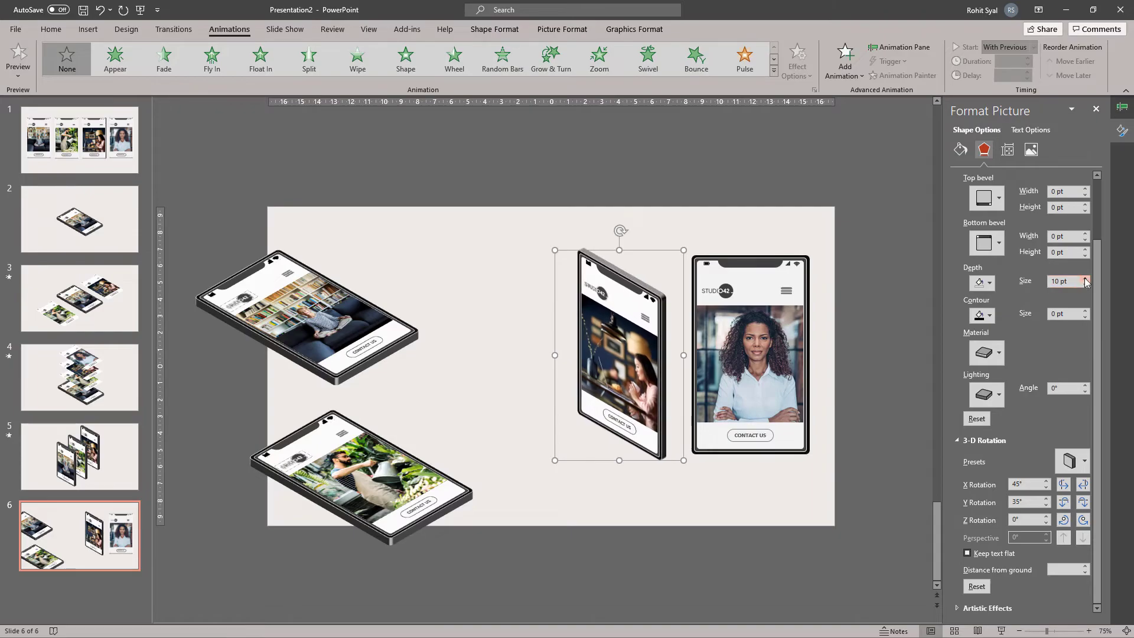
left_click(984, 282)
left_click(984, 354)
type("180")
key("Return")
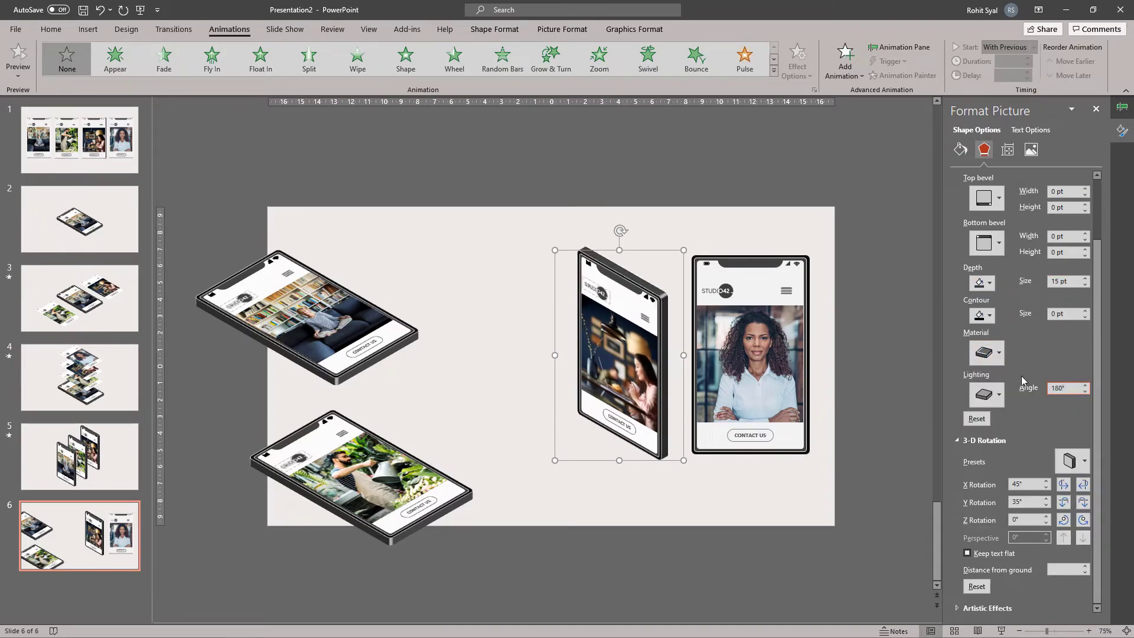
key("Escape")
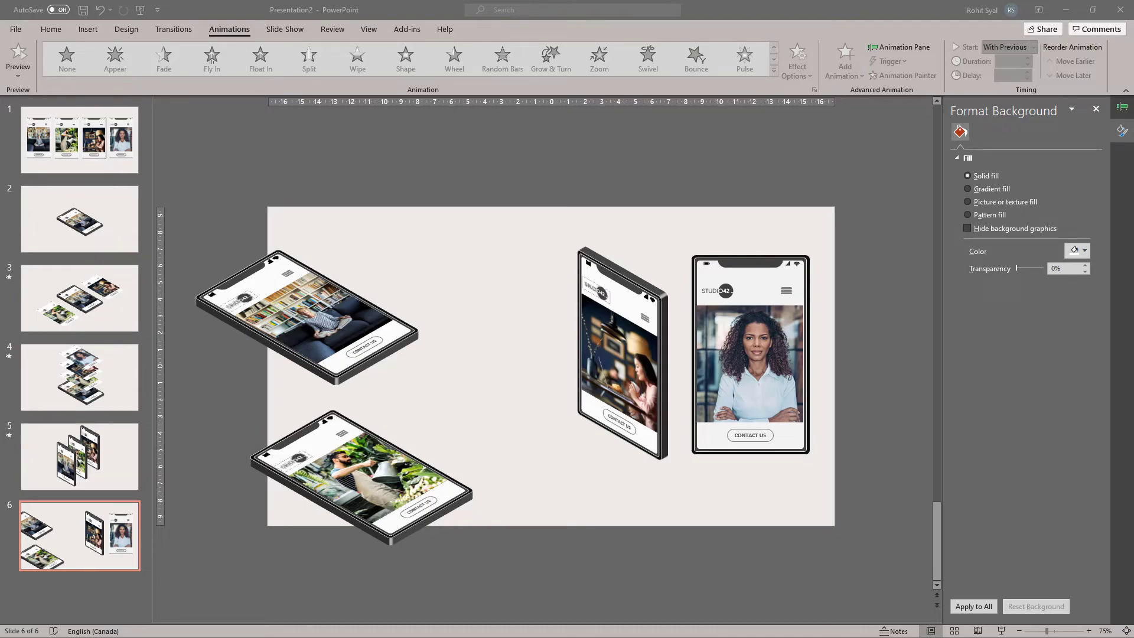
- Stand the fourth phone upright with an isometric preset and move it beside the third
left_click(749, 357)
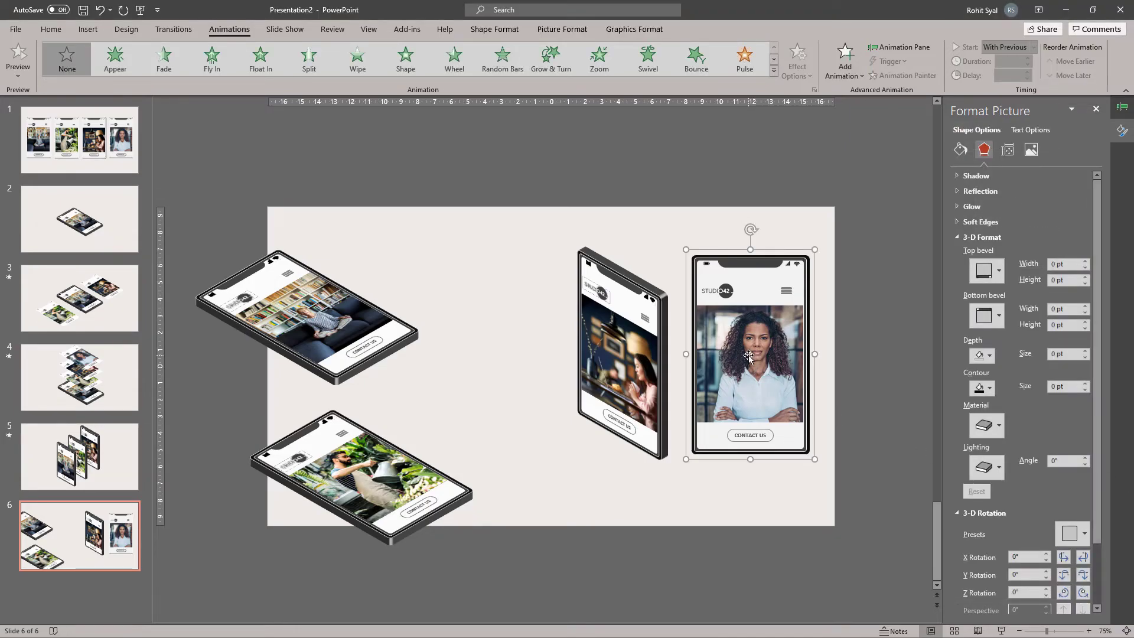
scroll(958, 430, "down", 3)
left_click(1062, 461)
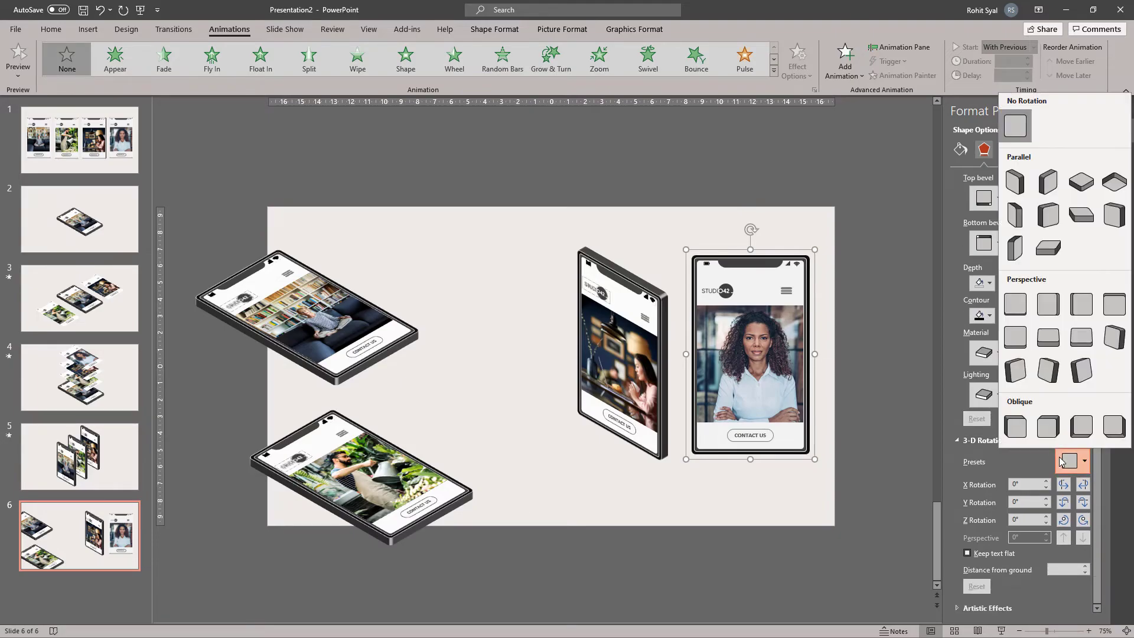
left_click(1046, 182)
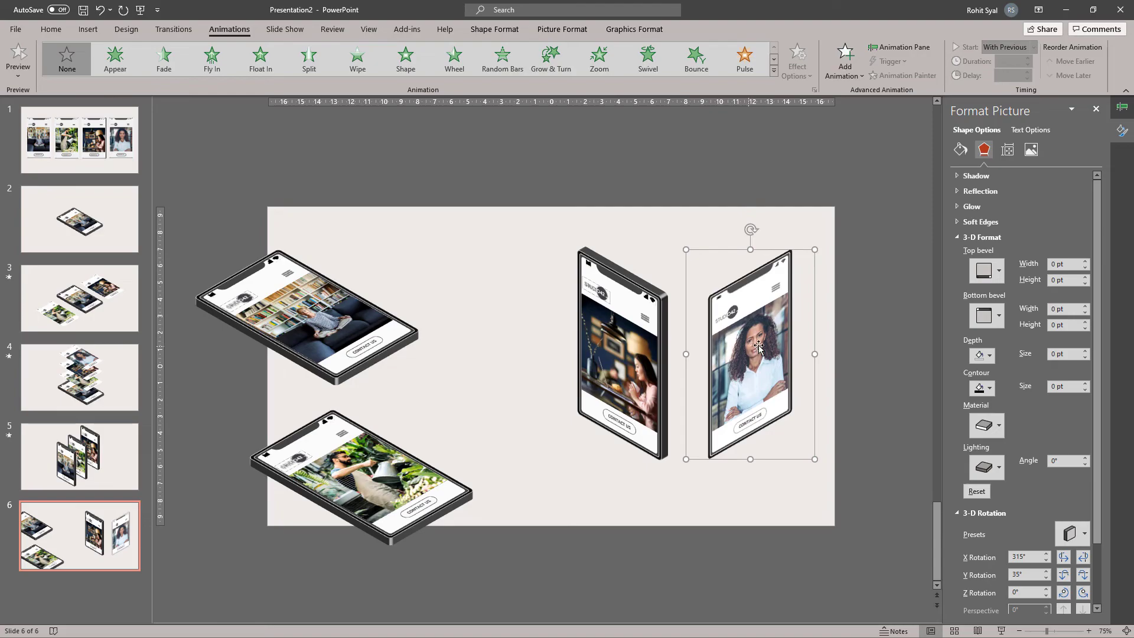
left_click_drag(761, 348, 528, 343)
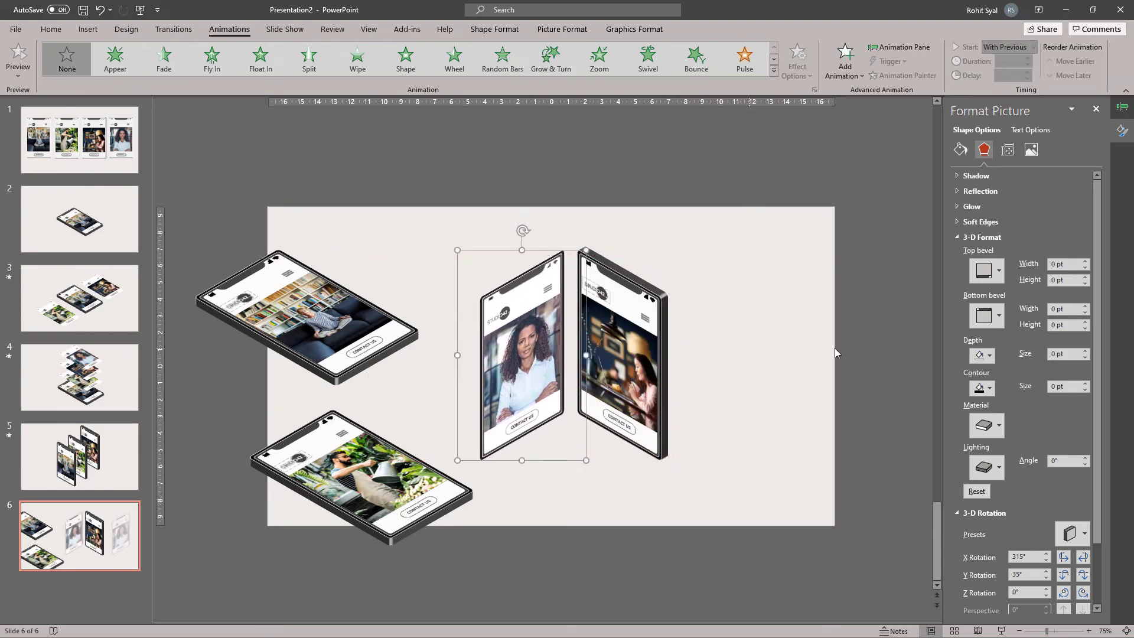
- Give the fourth phone 15 pt dark depth, a darker metal material, and 110 lighting angle
left_click(1086, 351)
left_click(1085, 351)
left_click(1086, 351)
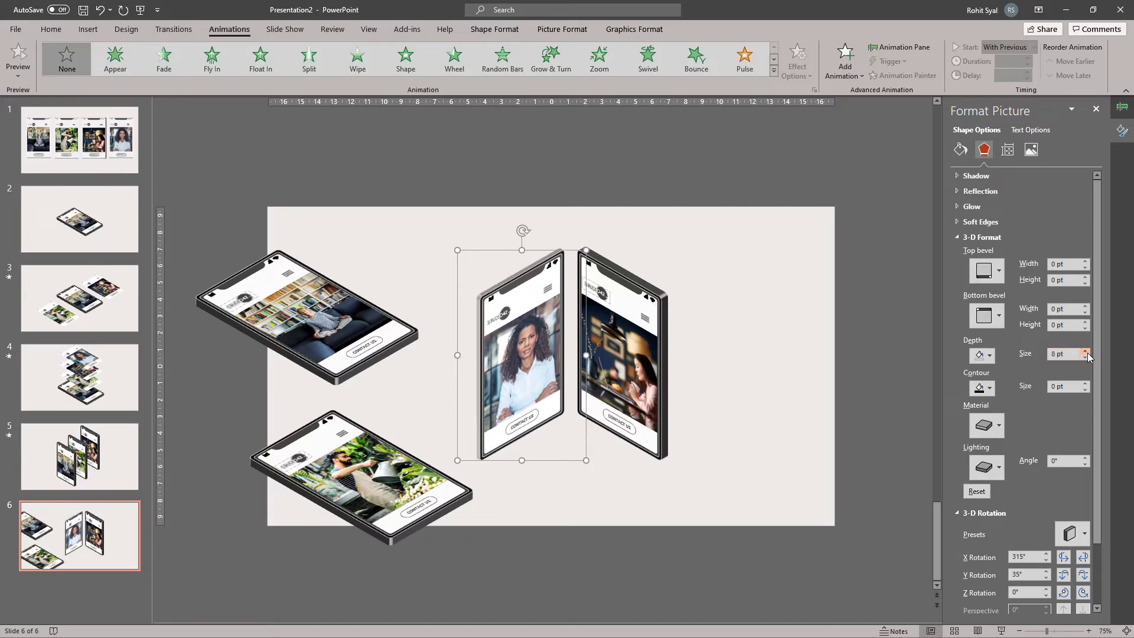
left_click(1086, 351)
left_click(1086, 352)
left_click(1086, 351)
left_click(1085, 352)
left_click(1086, 351)
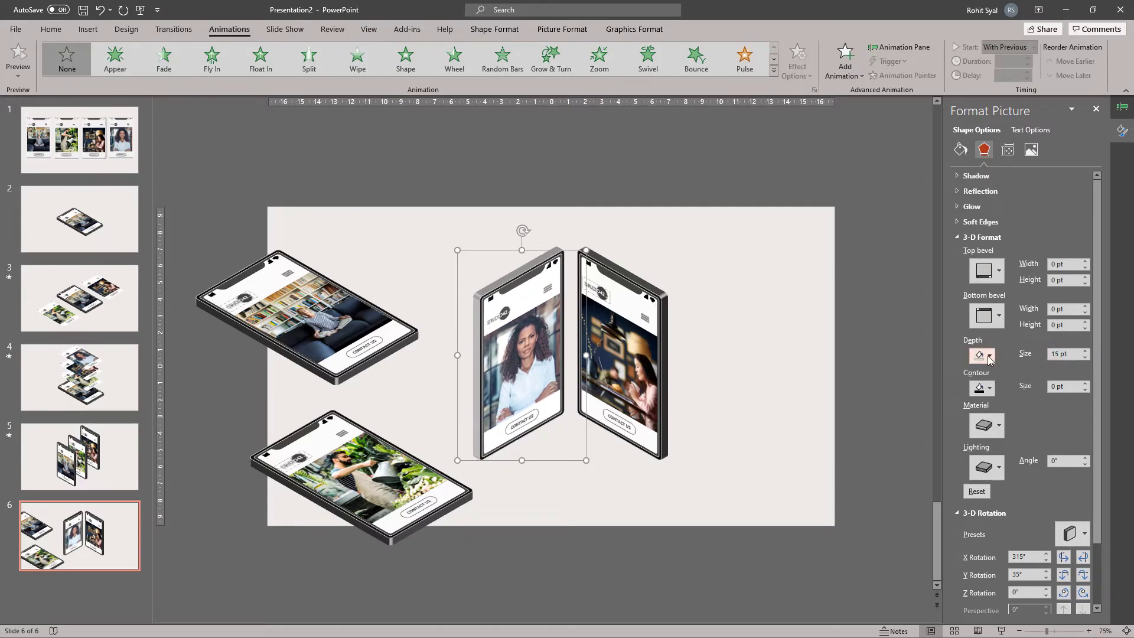
left_click(984, 355)
left_click(985, 419)
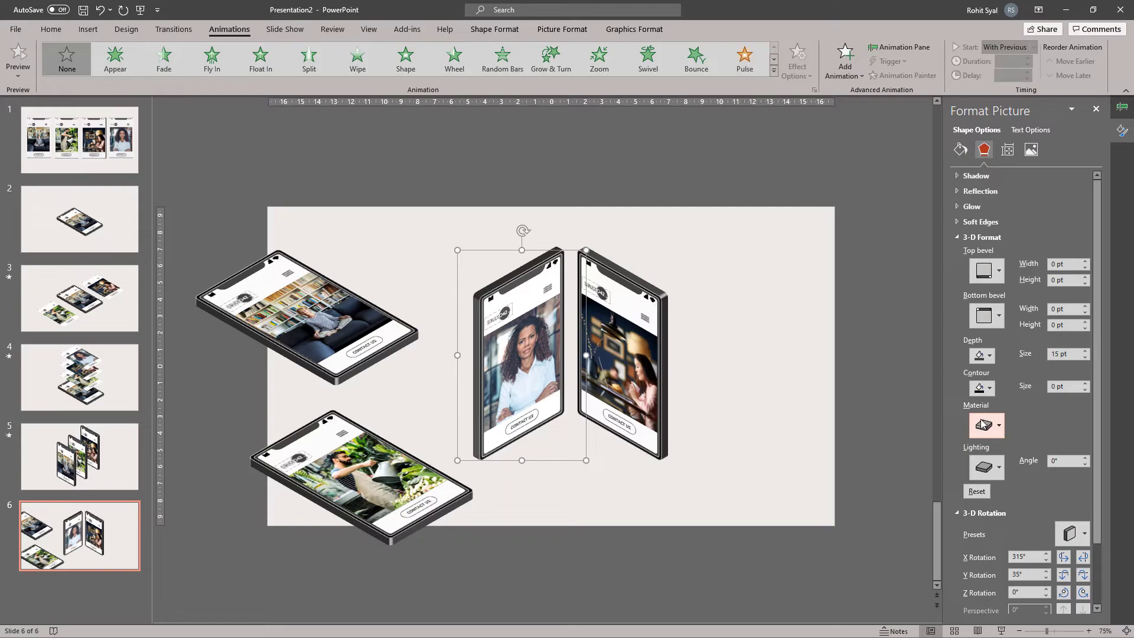
left_click(1000, 425)
left_click(1085, 471)
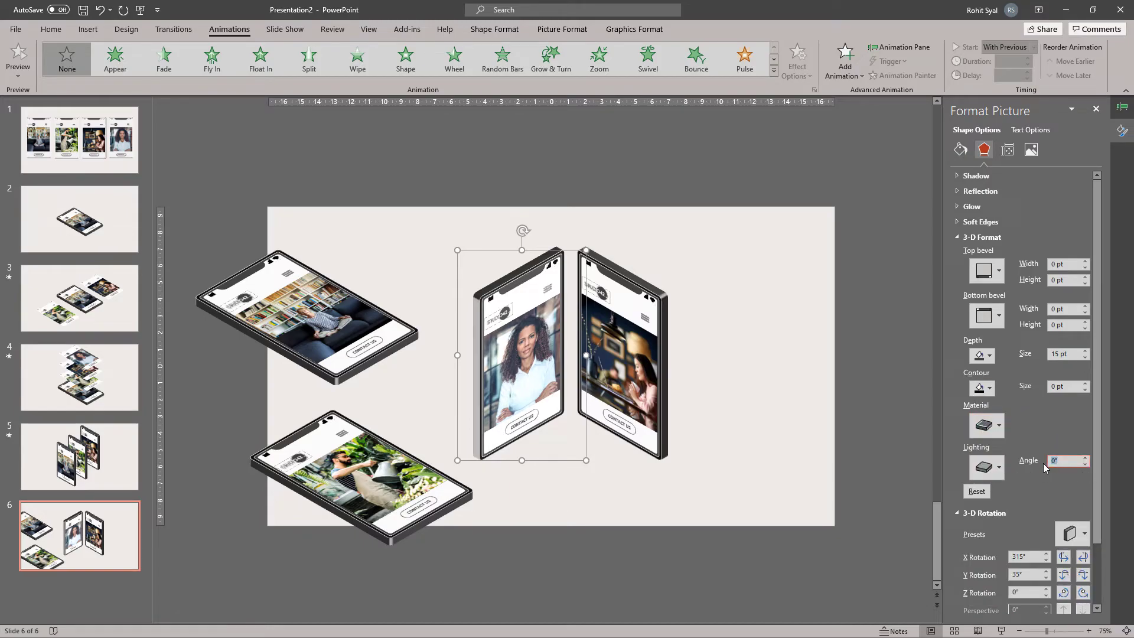
type("110")
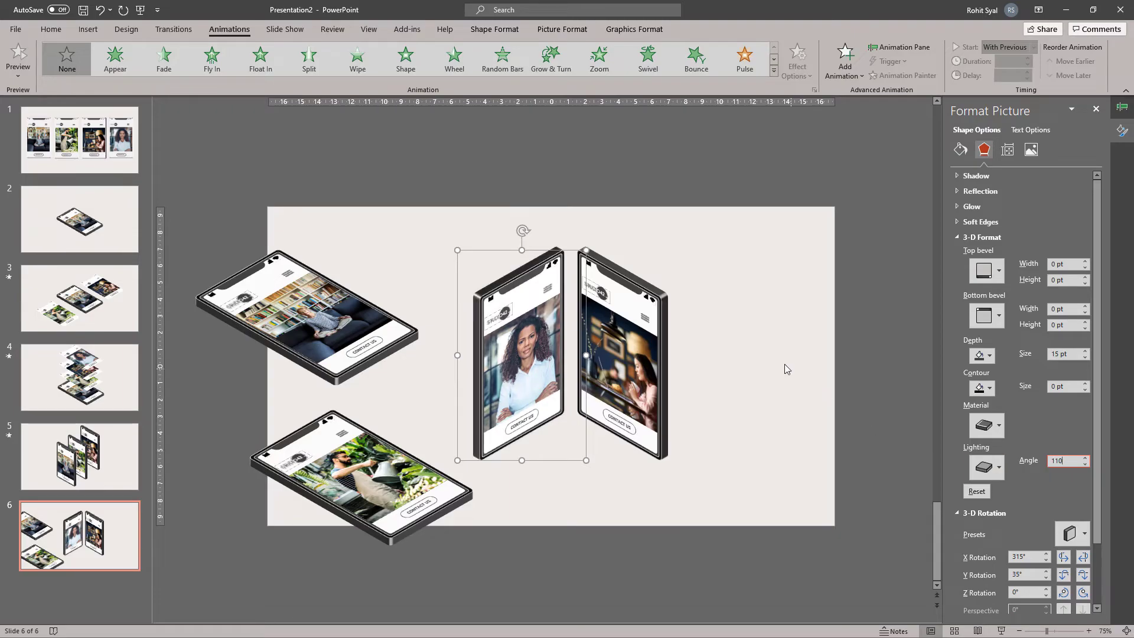
left_click(776, 359)
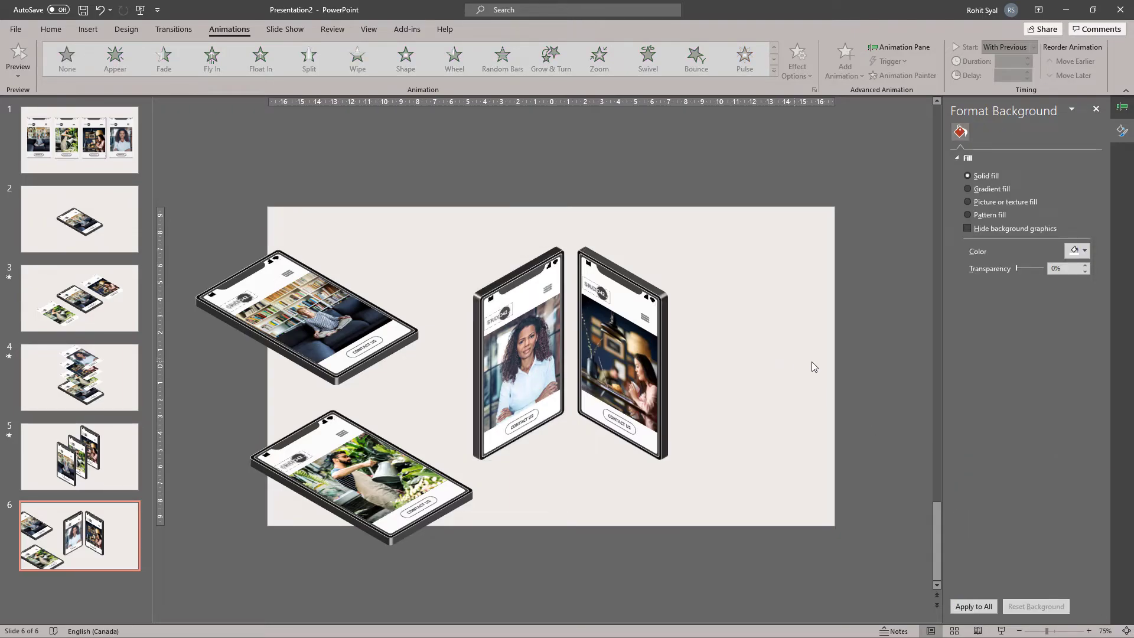
- Move the four phones closer together into a tighter cluster
left_click_drag(316, 317, 398, 326)
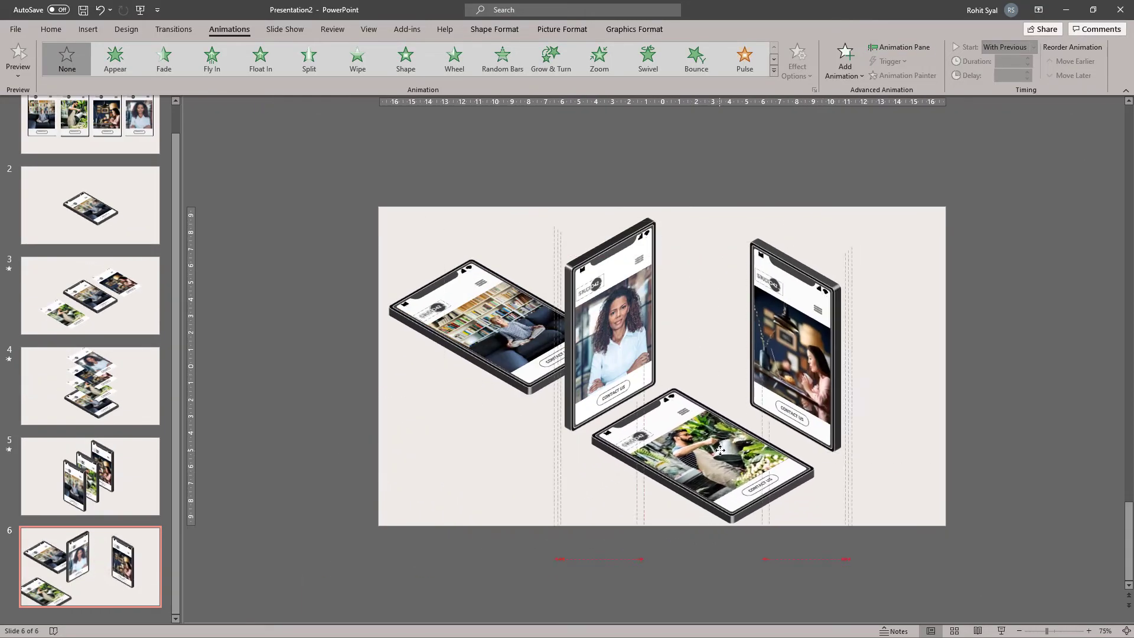
left_click_drag(720, 450, 729, 446)
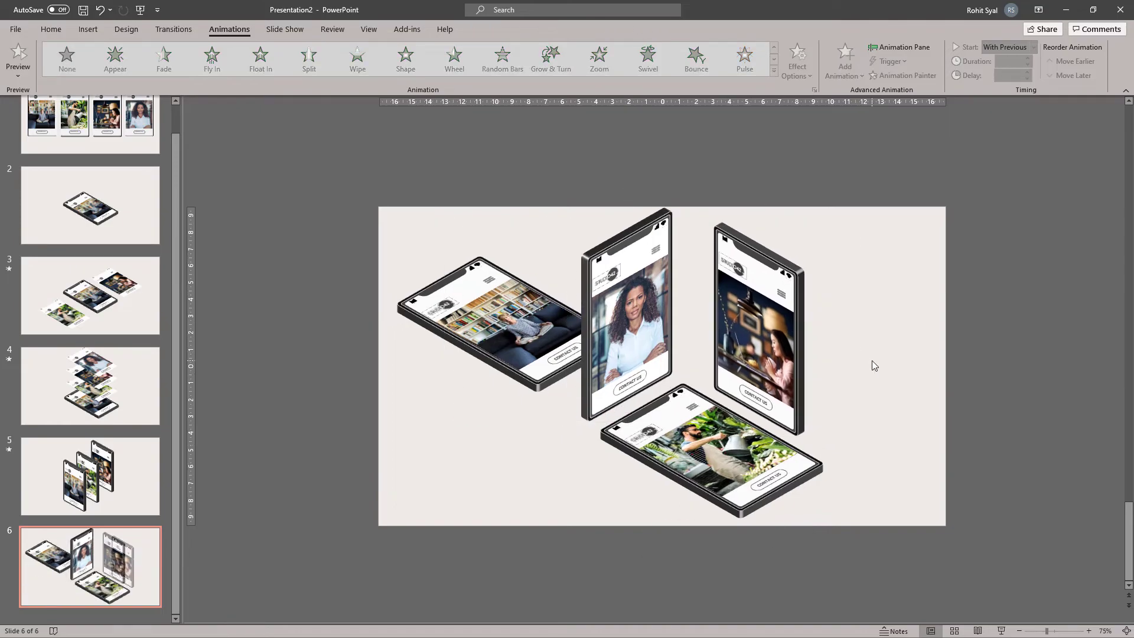
left_click_drag(815, 387, 763, 361)
left_click_drag(454, 406, 461, 421)
left_click(414, 399)
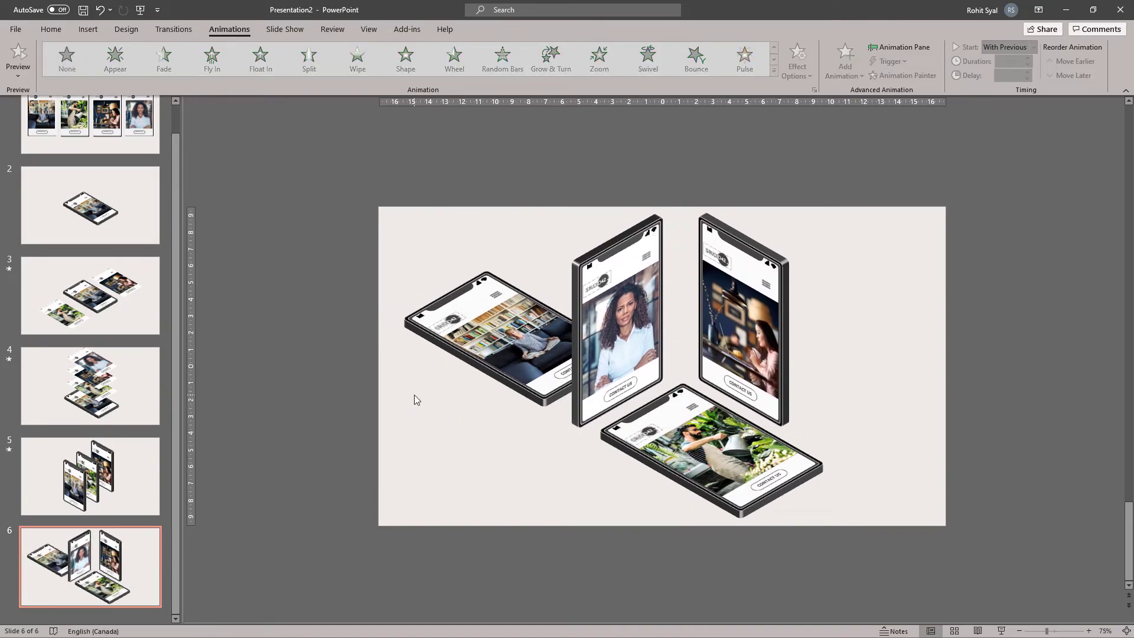
- Draw a triangle stretched to the slide's width with its apex at the top-left corner
left_click(44, 33)
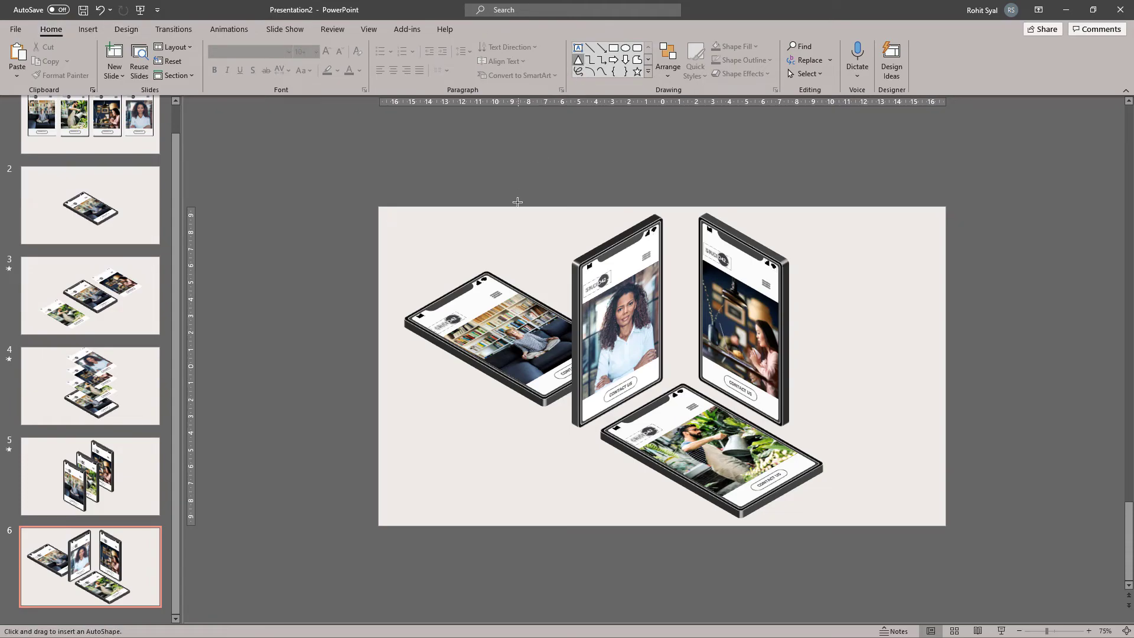
left_click_drag(516, 206, 832, 526)
left_click_drag(516, 366, 378, 366)
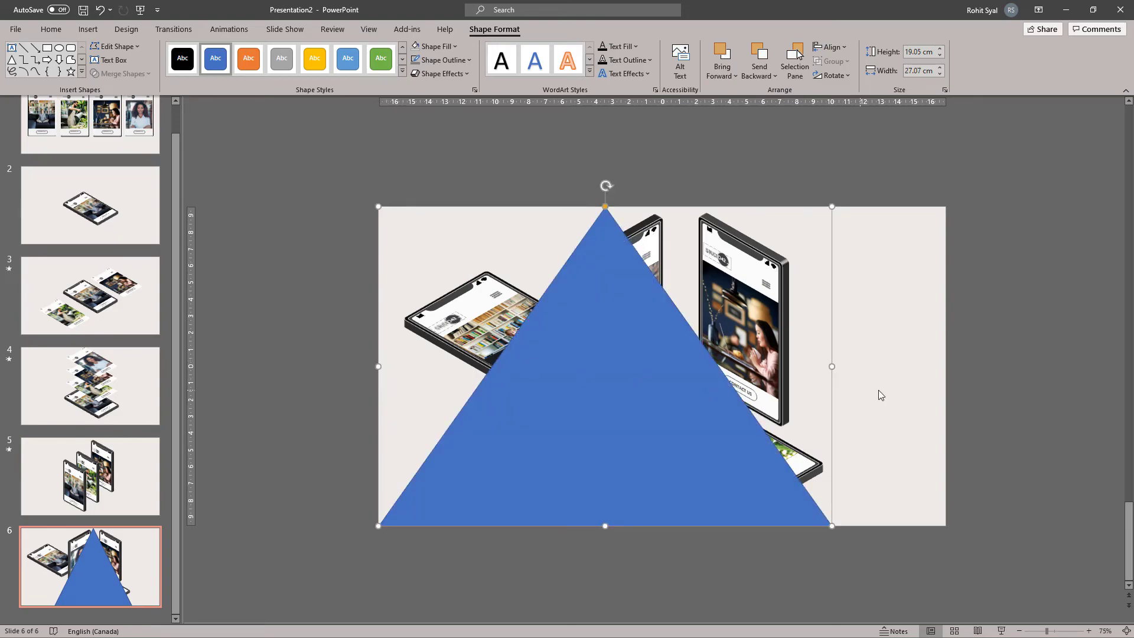
left_click_drag(835, 369, 946, 366)
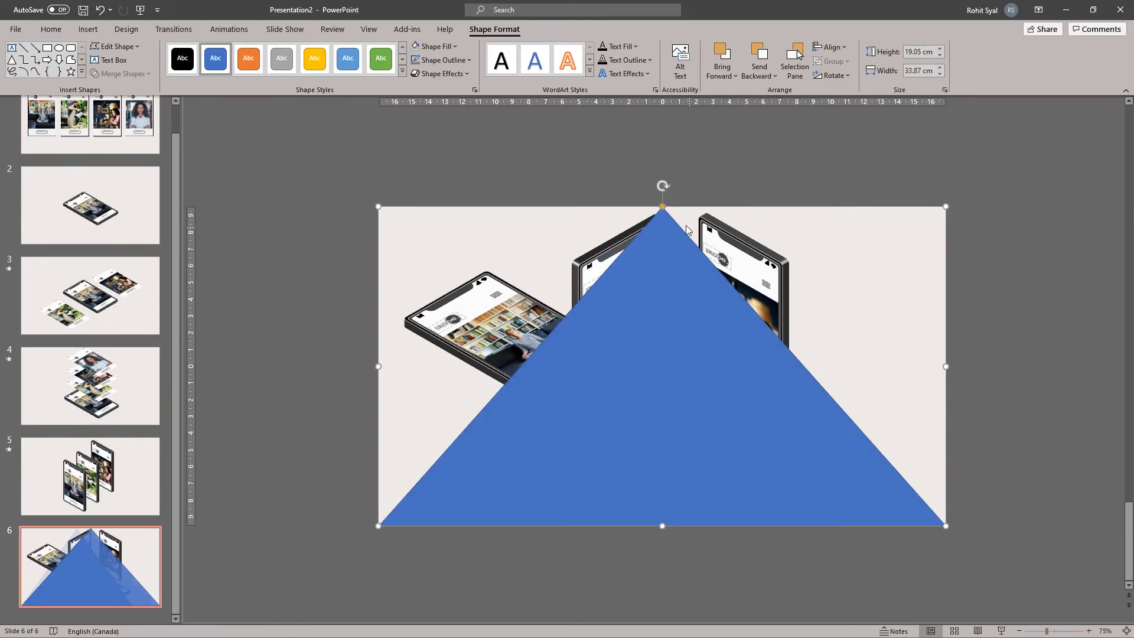
left_click_drag(662, 207, 370, 225)
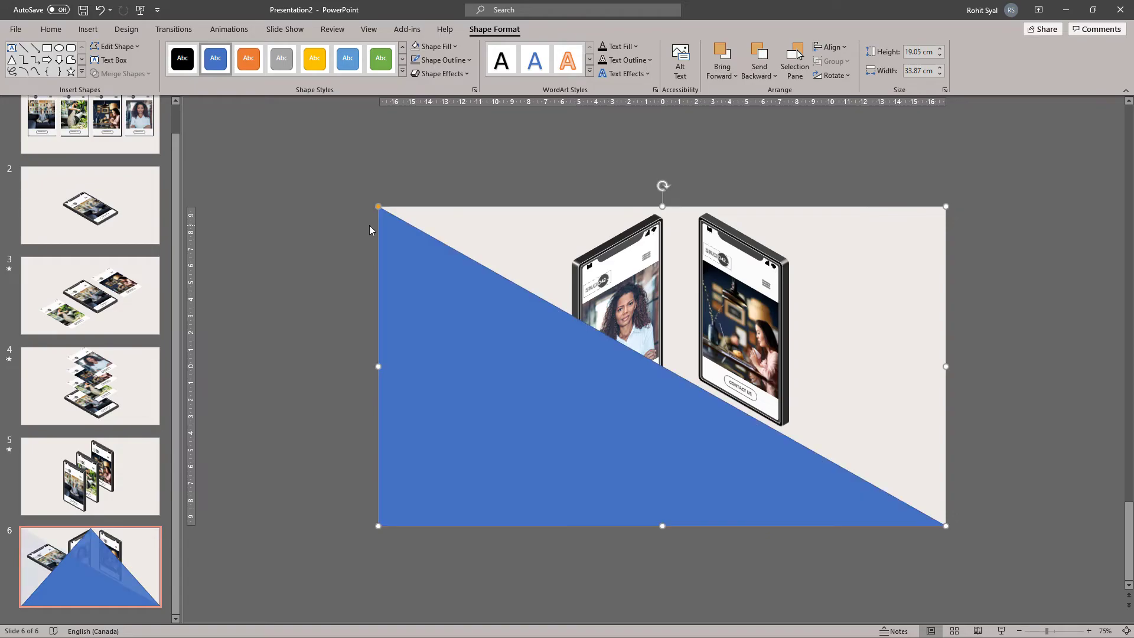
- Remove the triangle's outline and fill it with tan #D4CAC2
left_click(441, 60)
left_click(439, 222)
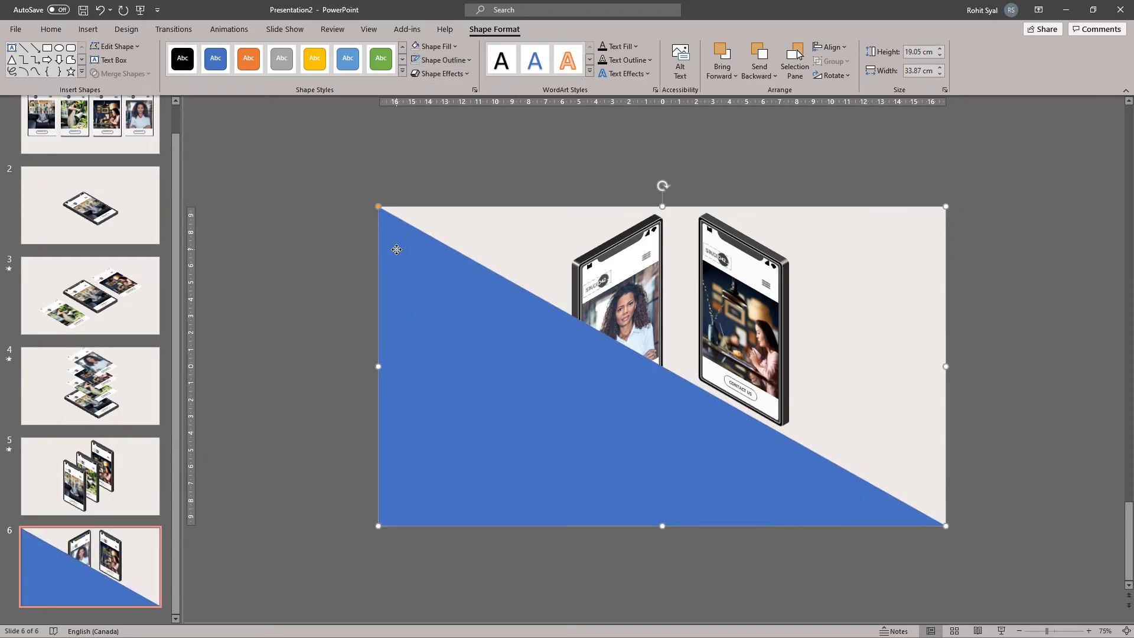
left_click(431, 46)
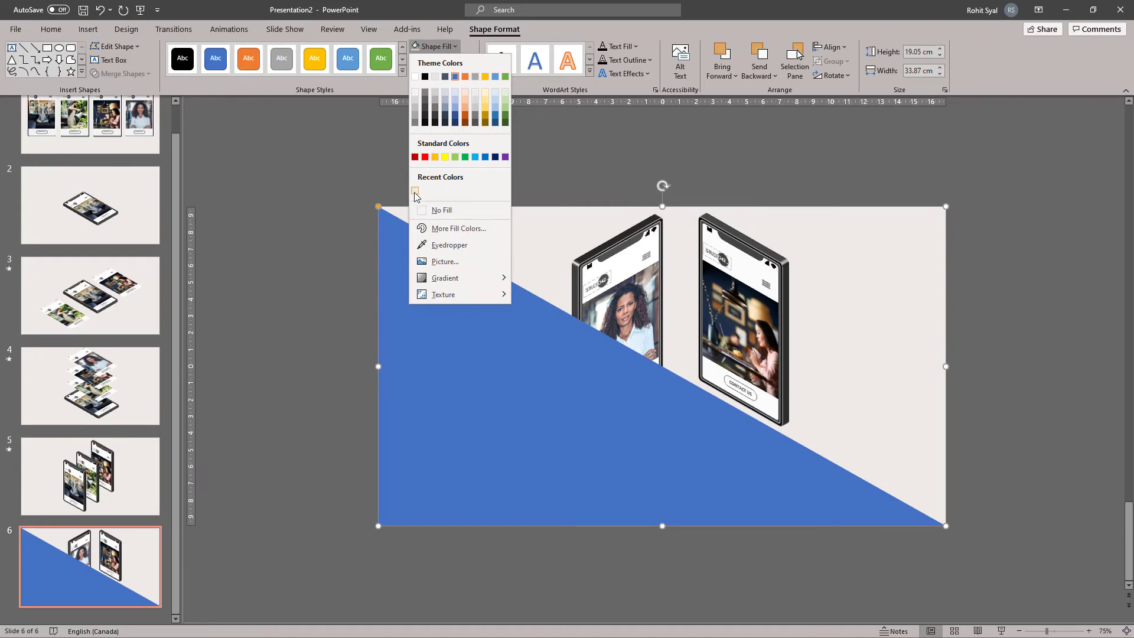
left_click(415, 214)
right_click(421, 288)
left_click(472, 593)
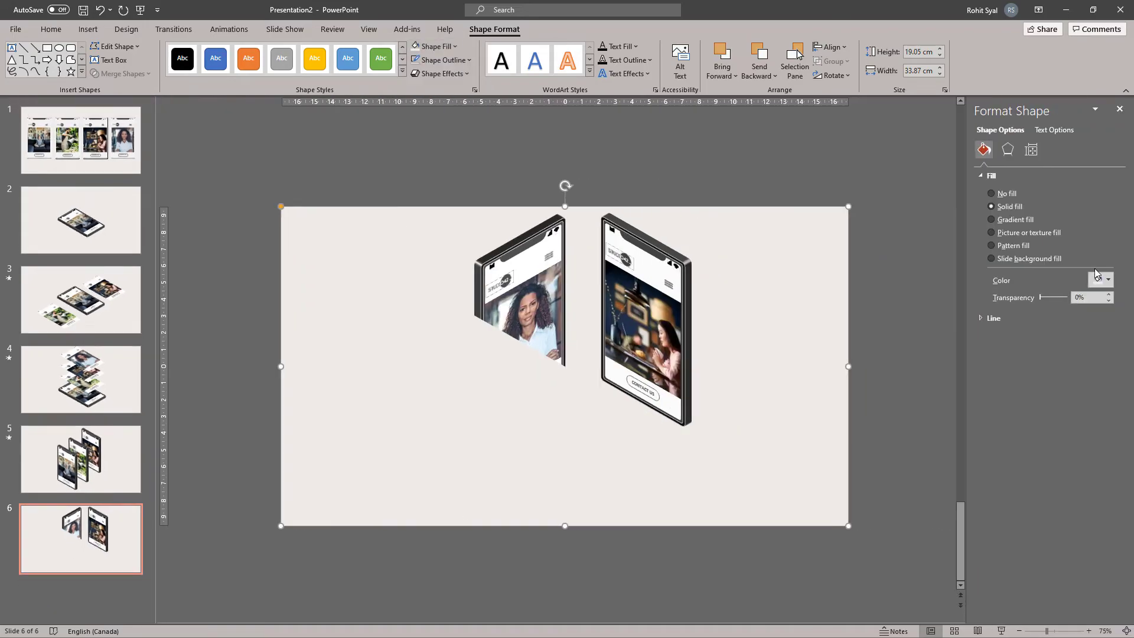
left_click(1101, 280)
left_click(1063, 443)
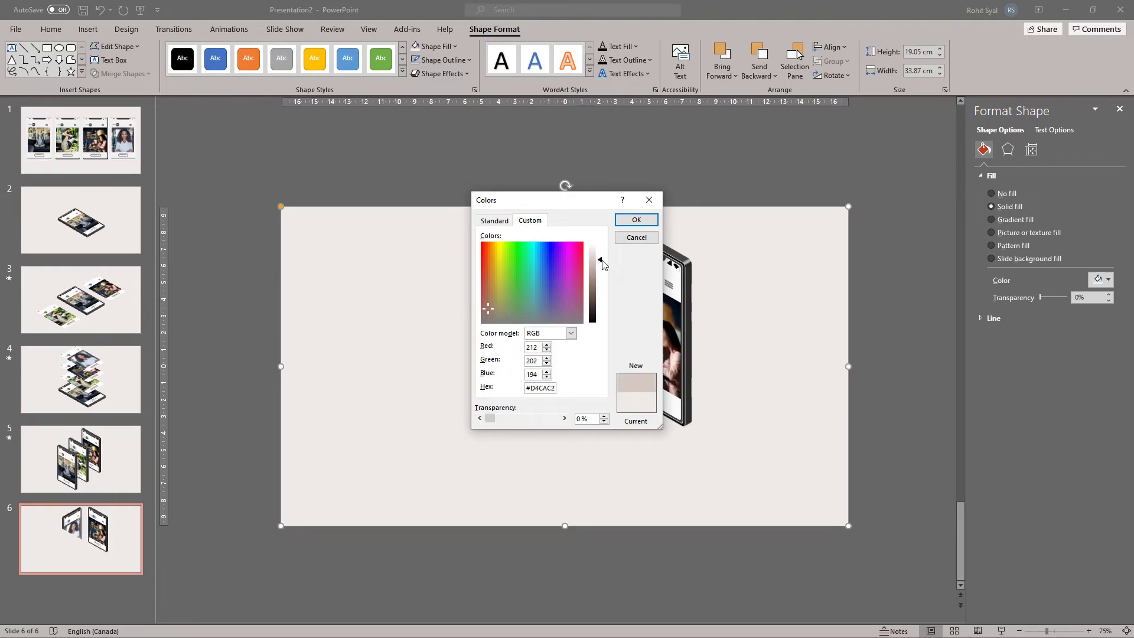
left_click(636, 220)
left_click(800, 338)
- Send the triangle to the back behind the phones
right_click(330, 295)
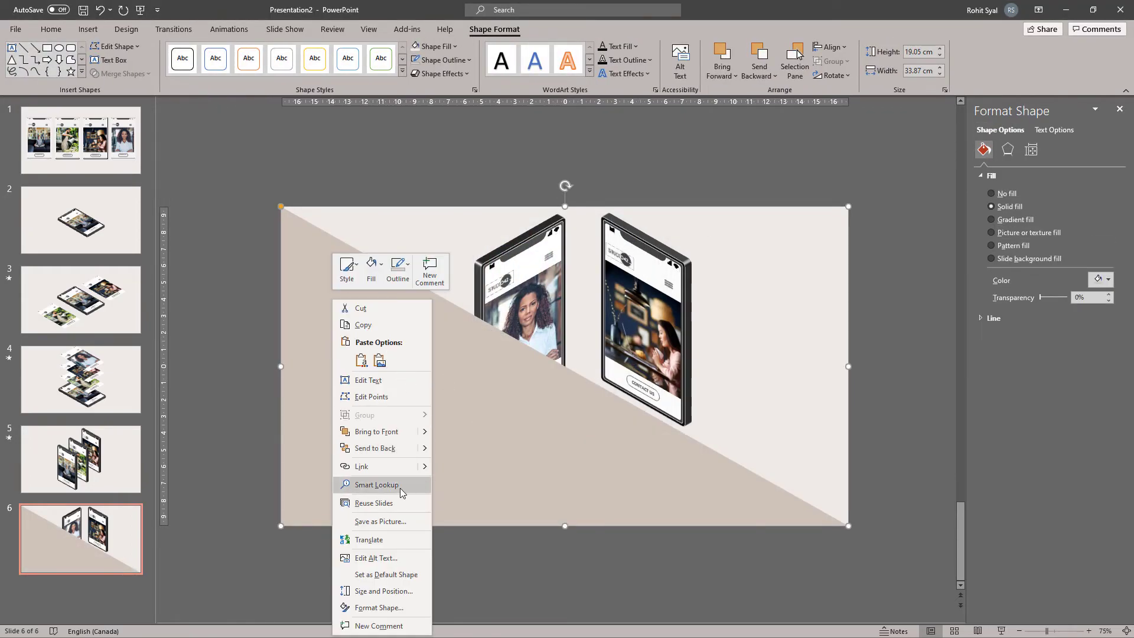
left_click(379, 449)
key("Escape")
- Fine-tune the positions of the four phones over the triangle
left_click_drag(414, 342, 405, 338)
left_click_drag(520, 331, 508, 328)
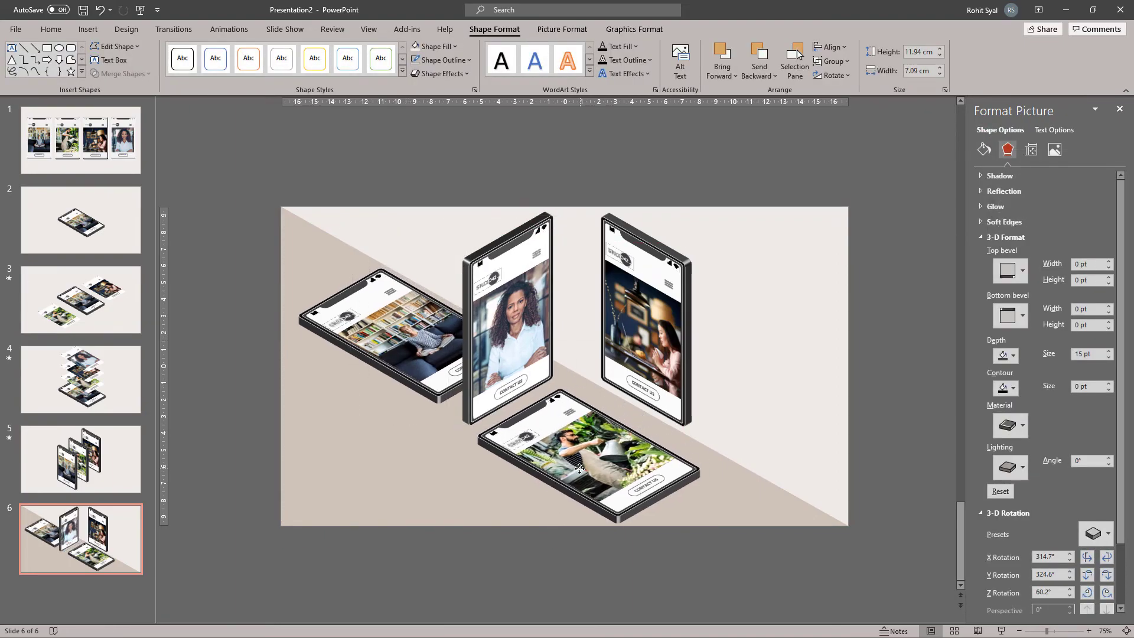
left_click_drag(615, 467, 585, 467)
left_click_drag(676, 322, 666, 339)
left_click_drag(408, 340, 399, 350)
left_click(249, 395)
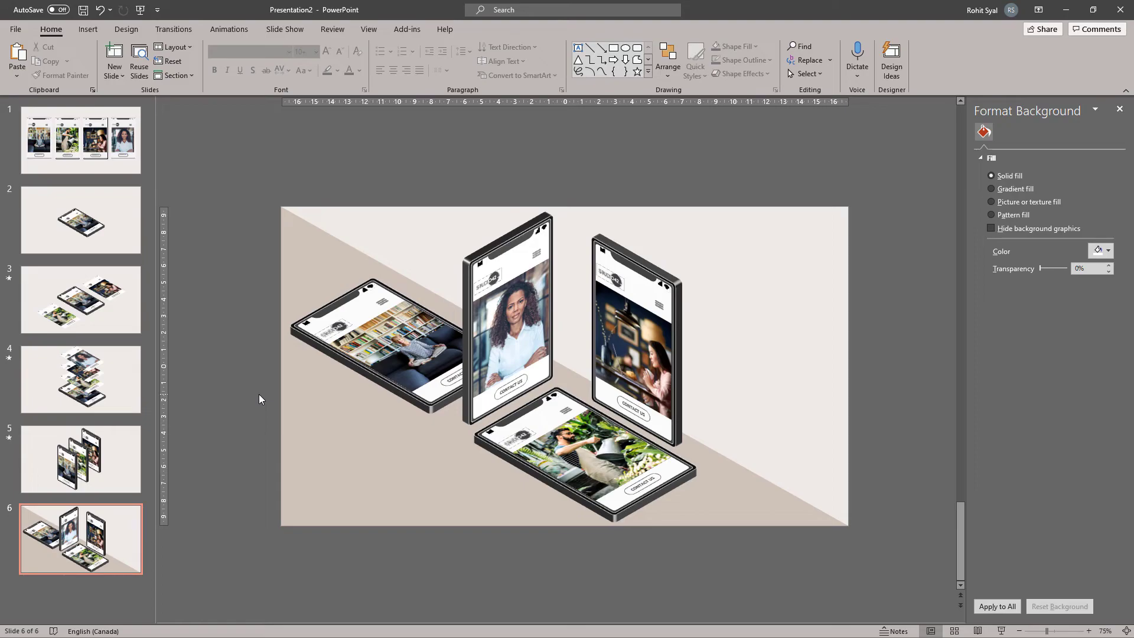
- Give all four phones Fly In starting With Previous, delaying Group 58 by 0.5 seconds
left_click(229, 29)
left_click_drag(289, 189, 709, 532)
left_click(229, 29)
left_click(213, 59)
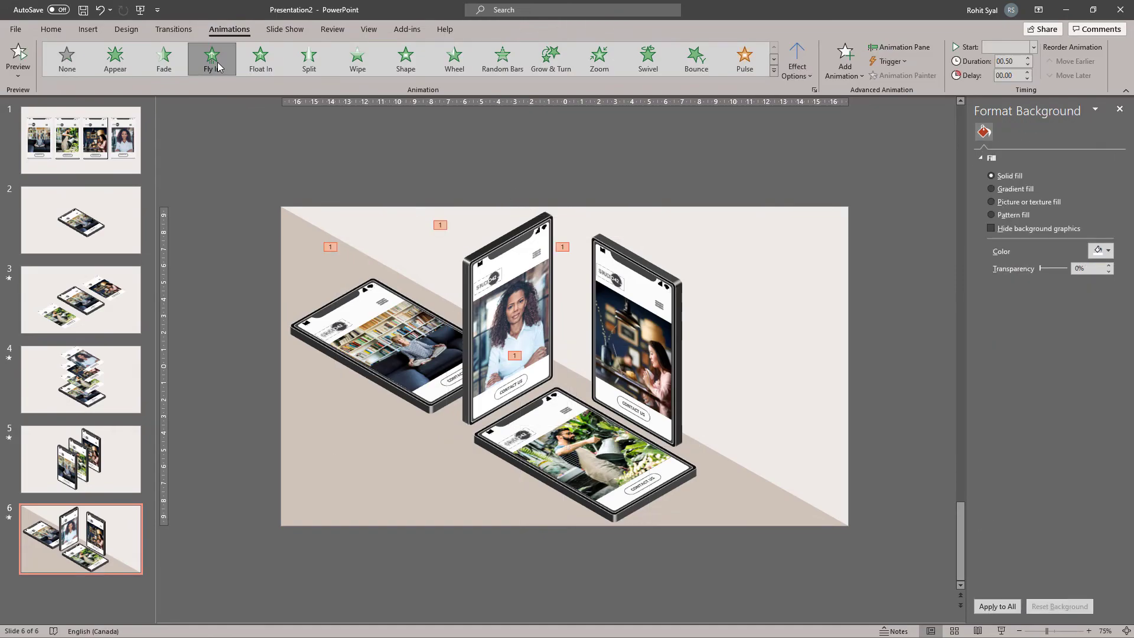
left_click(899, 47)
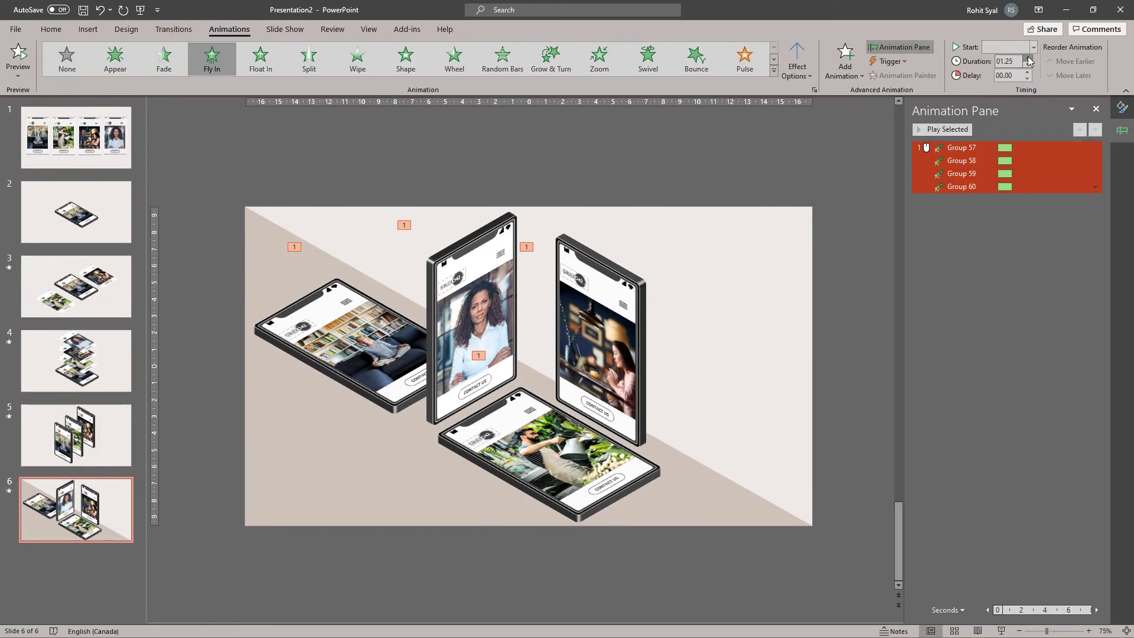
left_click(1095, 161)
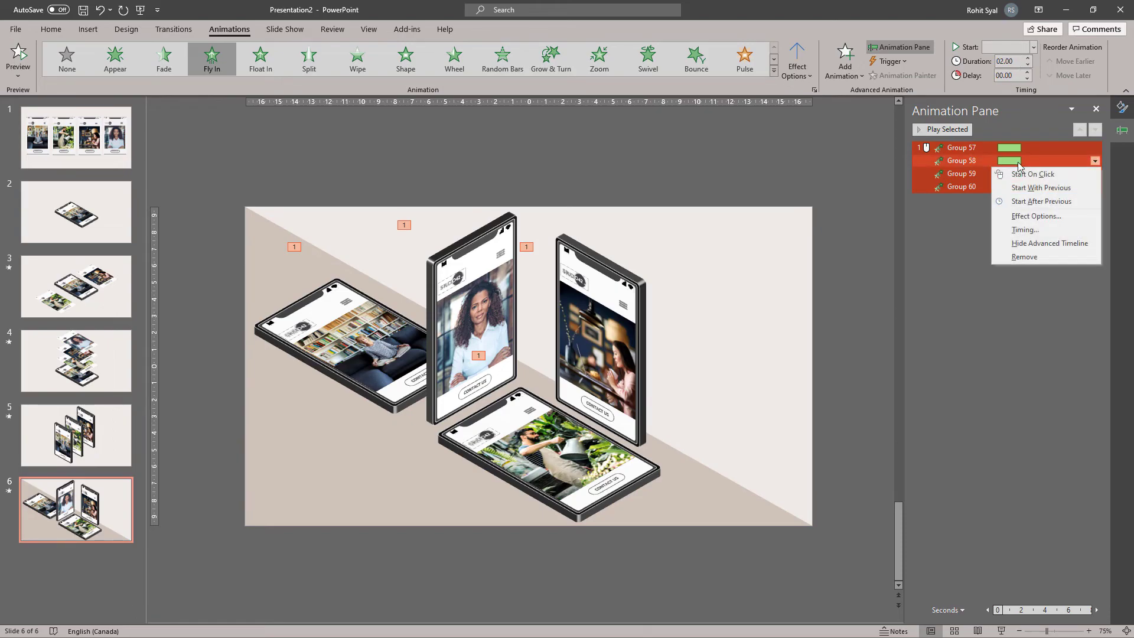
left_click(1041, 188)
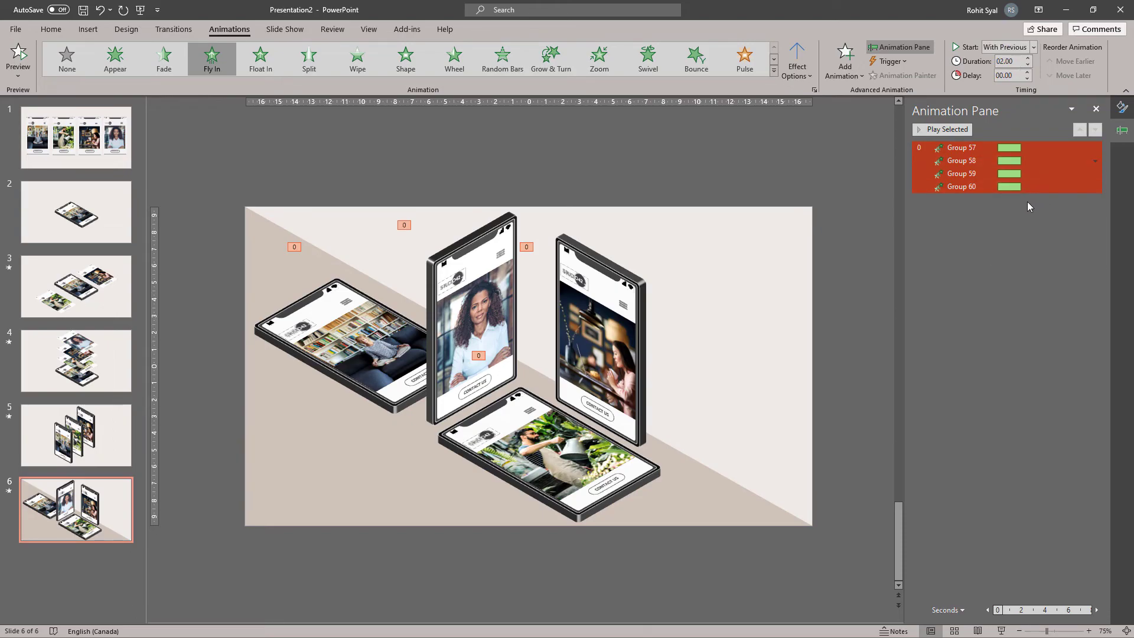
left_click(829, 223)
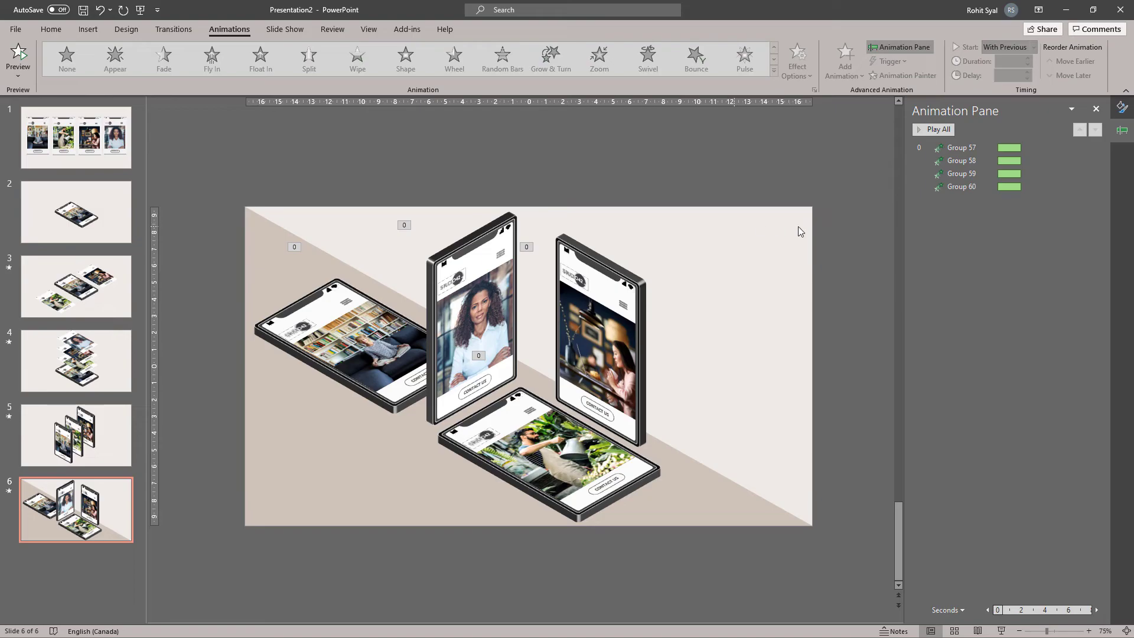
left_click_drag(1008, 162, 1019, 187)
left_click(805, 235)
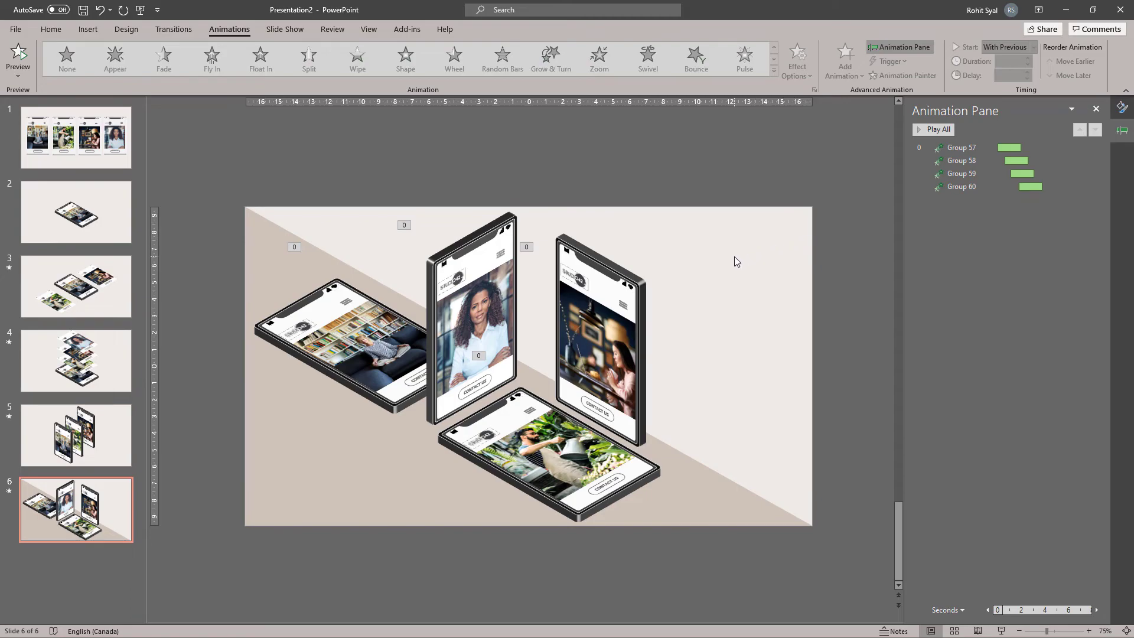
- Set the bottom phone to fly in from bottom-right and choose the left phone's direction
left_click(521, 450)
left_click(797, 65)
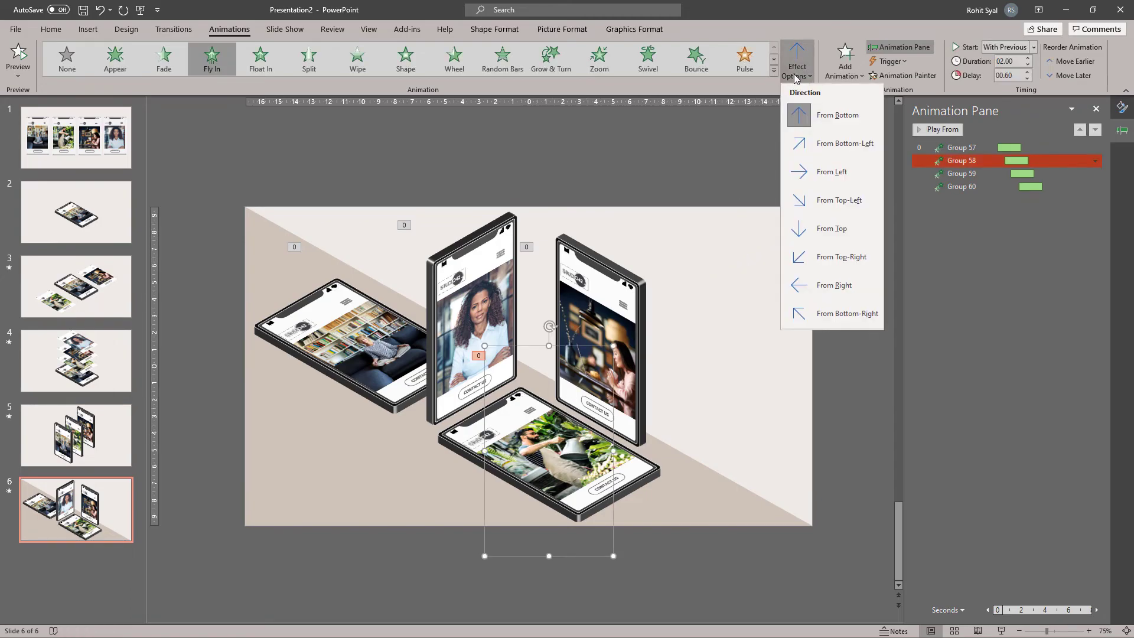
left_click(809, 319)
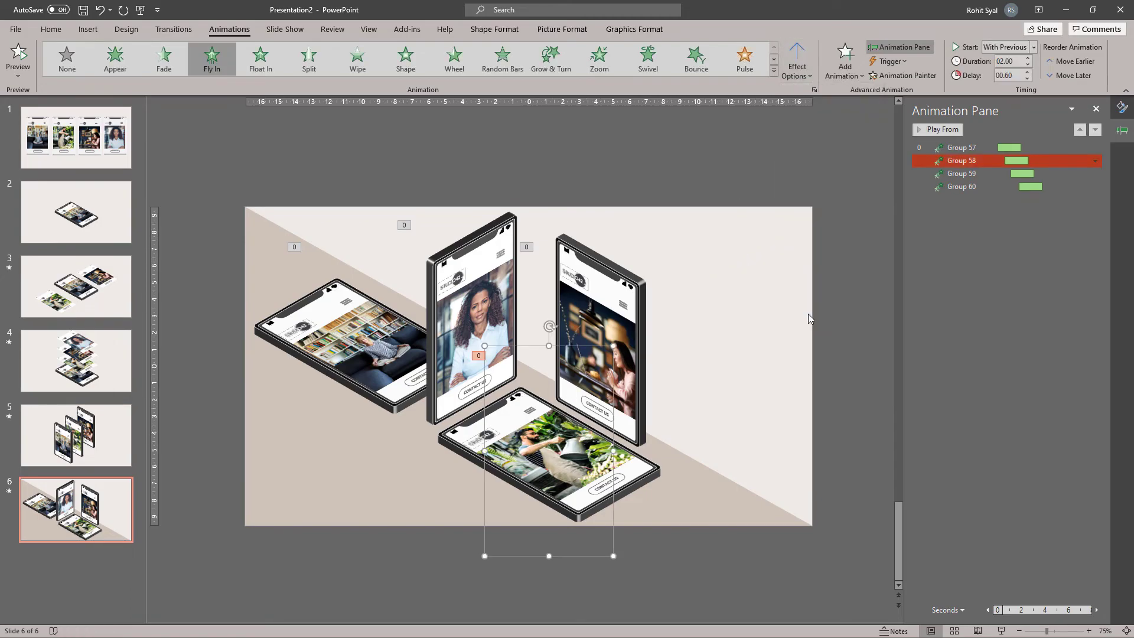
left_click(335, 293)
left_click(797, 65)
left_click(827, 177)
- Set the right phone to fly in from the right, the middle from the top, then preview slide 6
left_click(601, 334)
left_click(797, 65)
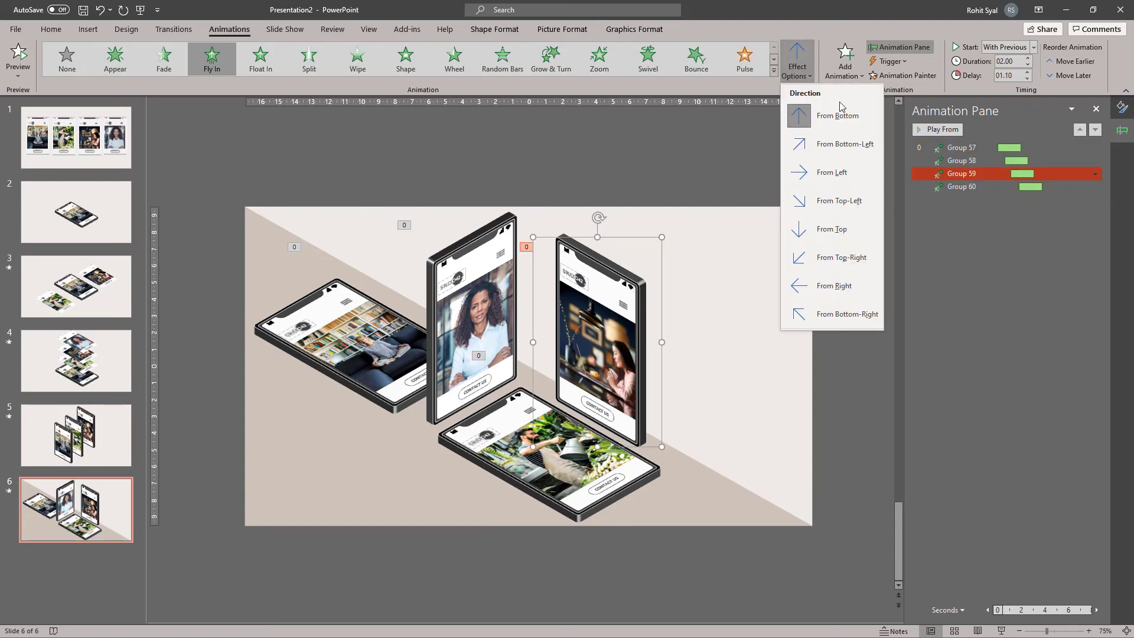
left_click(834, 286)
left_click(473, 331)
left_click(797, 65)
left_click(832, 229)
left_click(719, 159)
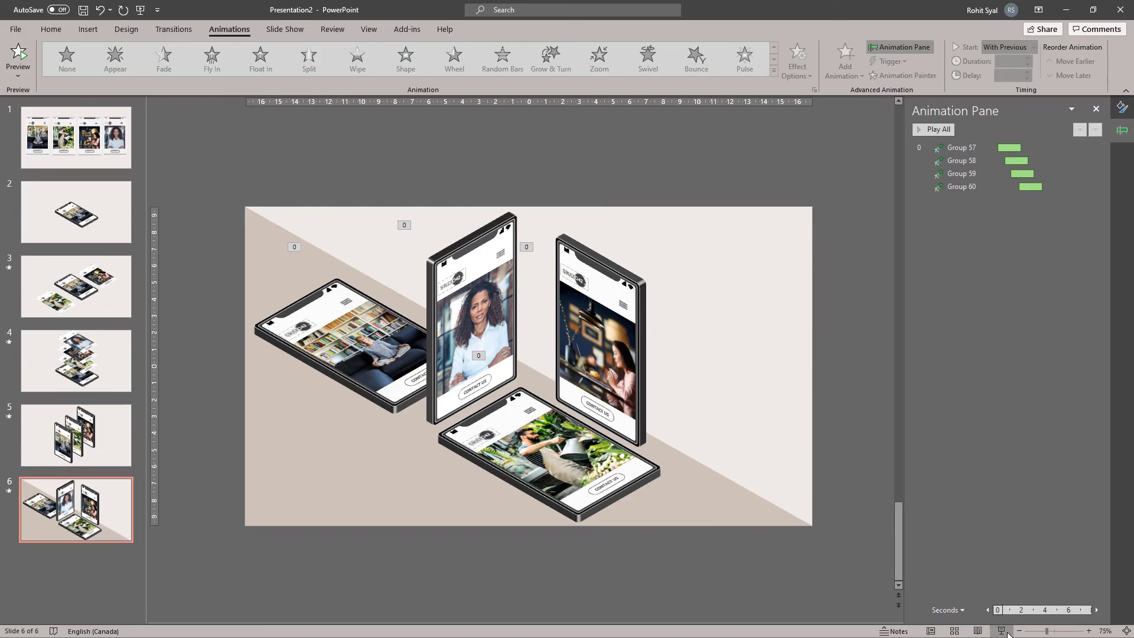
left_click(1004, 632)
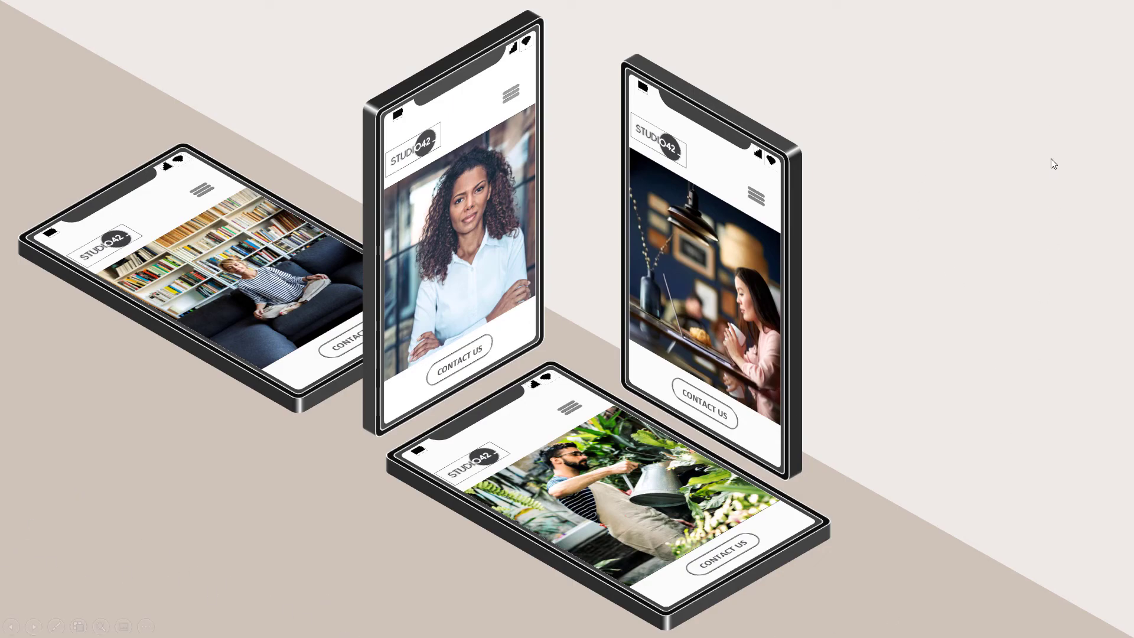
- Restart the slide show from slide 1 and advance through the first slides
key("Escape")
left_click(81, 148)
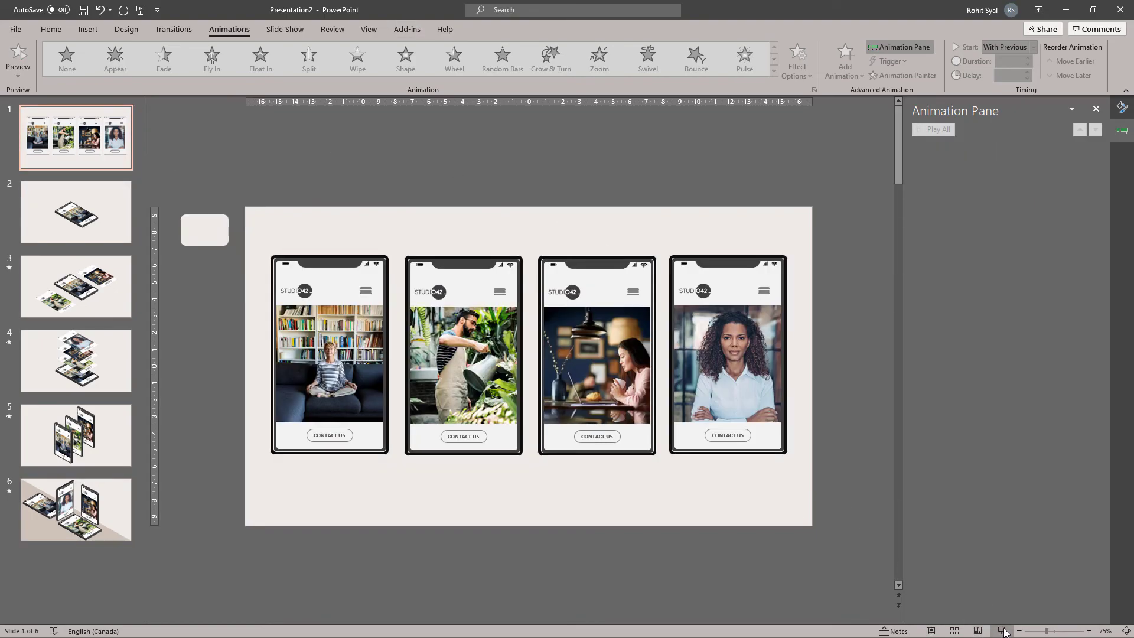
left_click(1003, 631)
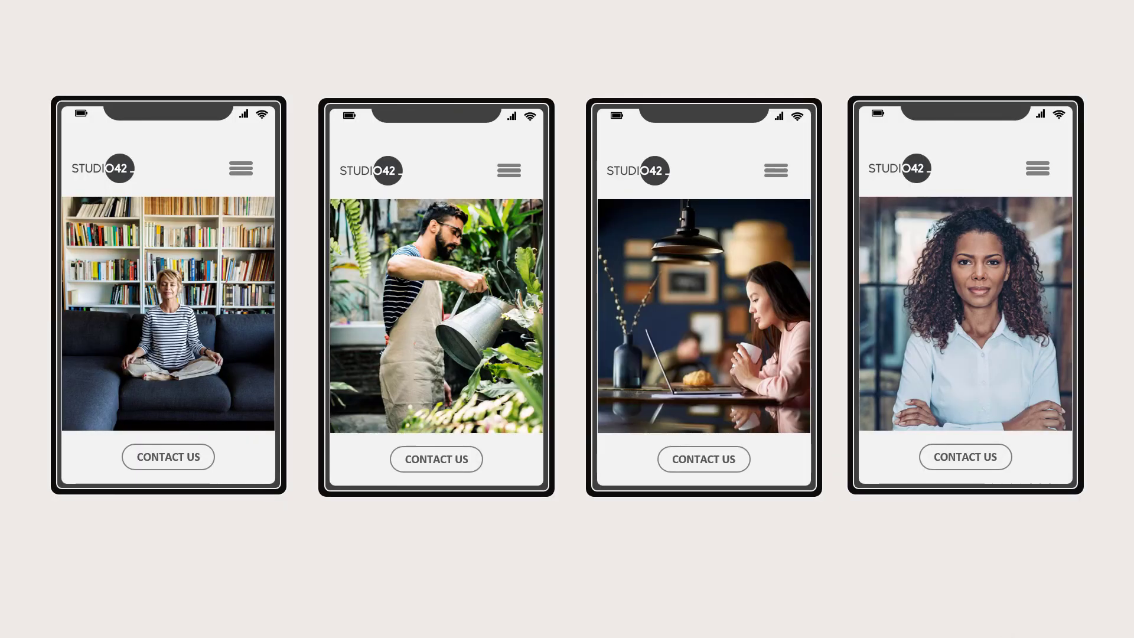
key("Right")
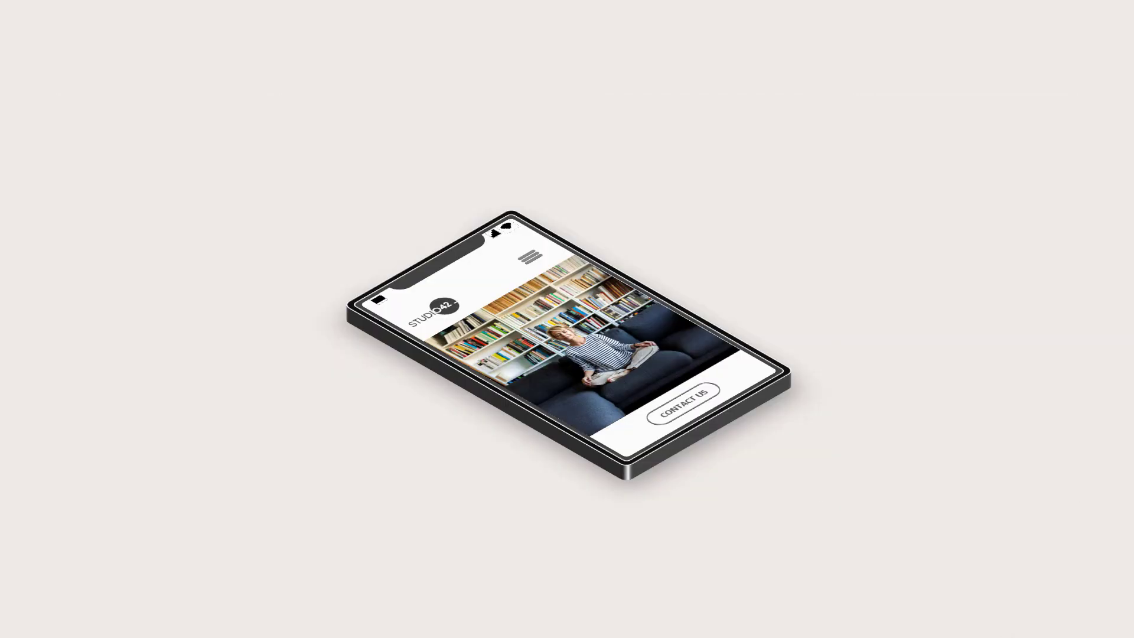
key("Right")
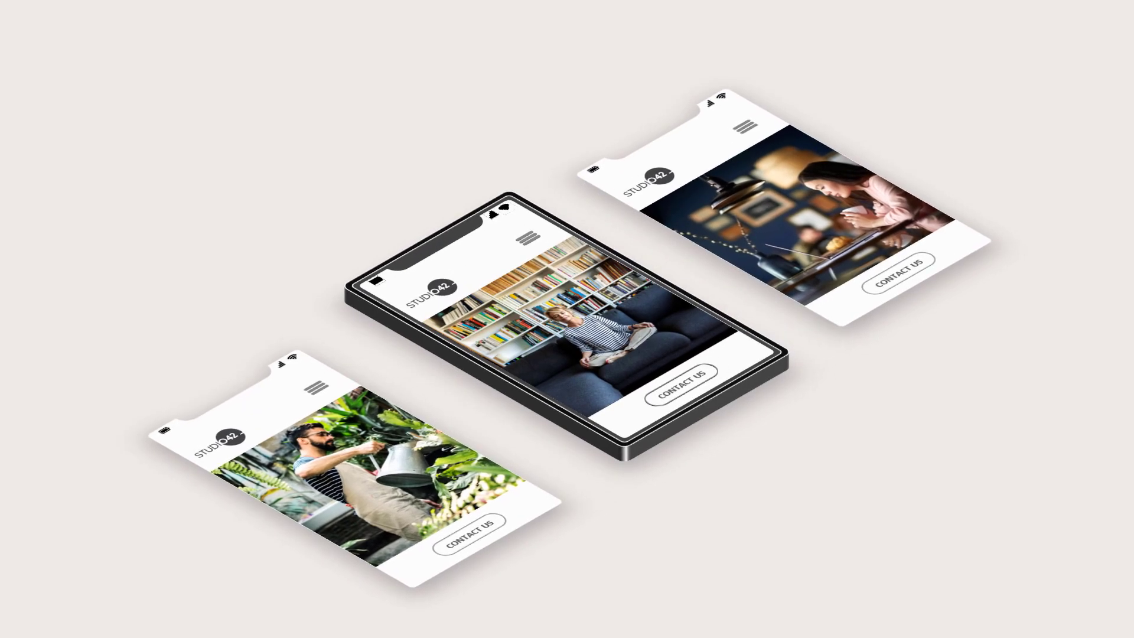